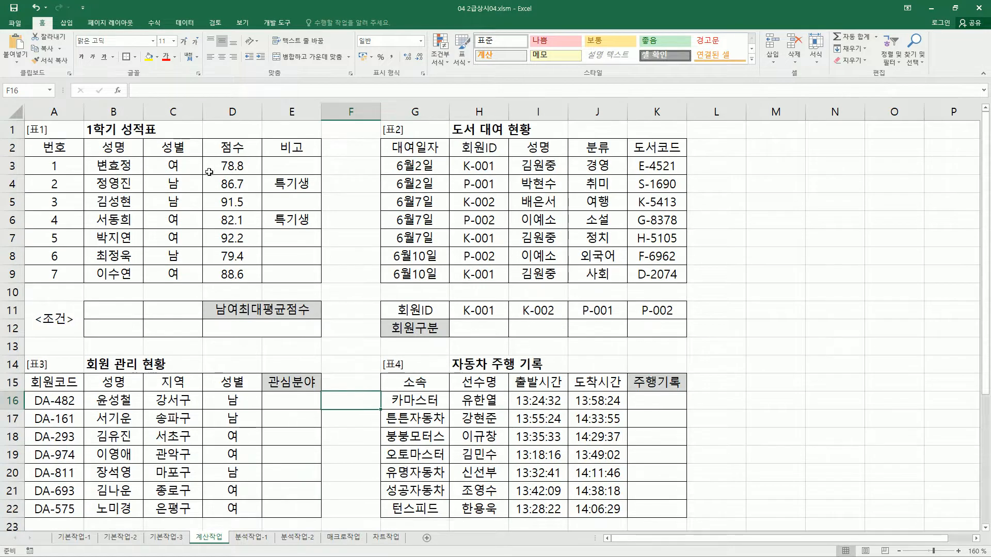
Examine task 1's requirements against the grade table: gender and score columns, result cell D12, and the ROUNDUP, AVERAGE and DMAX functions
{"action": "left_click", "coordinate": [38, 130]}
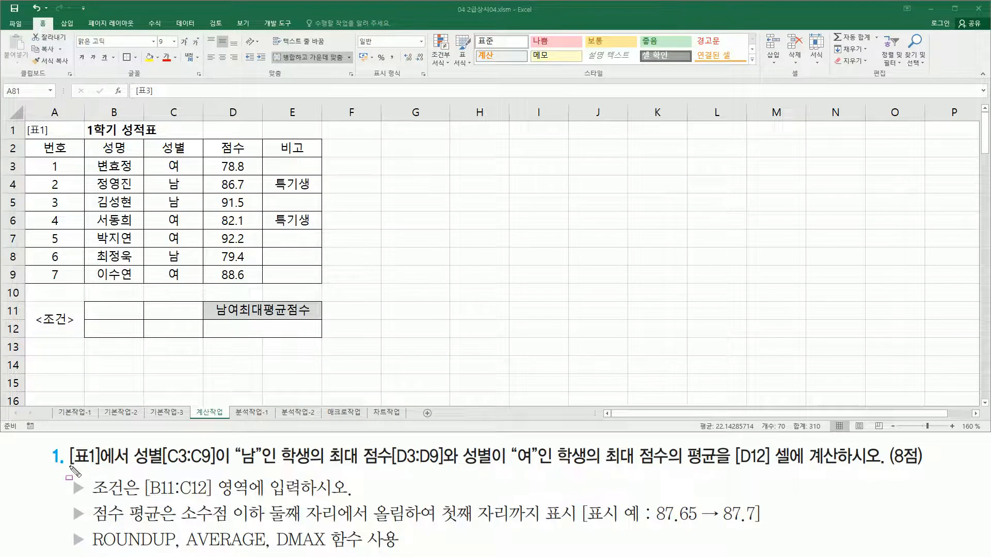
{"action": "left_click_drag", "start_coordinate": [70, 466], "coordinate": [129, 466]}
{"action": "mouse_move", "coordinate": [27, 120]}
{"action": "left_mouse_down"}
{"action": "mouse_move", "coordinate": [287, 255]}
{"action": "mouse_move", "coordinate": [325, 290]}
{"action": "left_mouse_up"}
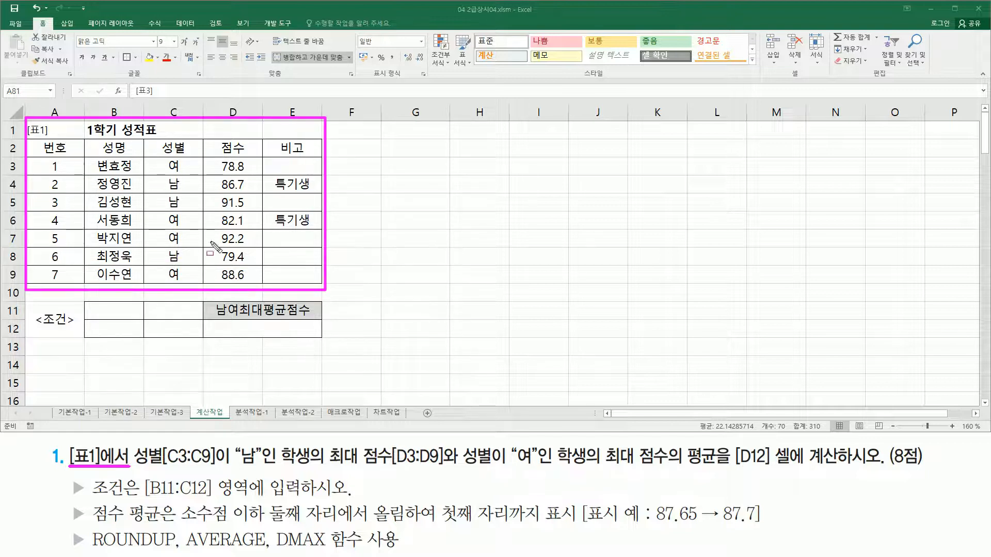
{"action": "key", "text": "Escape"}
{"action": "left_click_drag", "start_coordinate": [135, 443], "coordinate": [216, 469]}
{"action": "left_click_drag", "start_coordinate": [153, 138], "coordinate": [196, 159]}
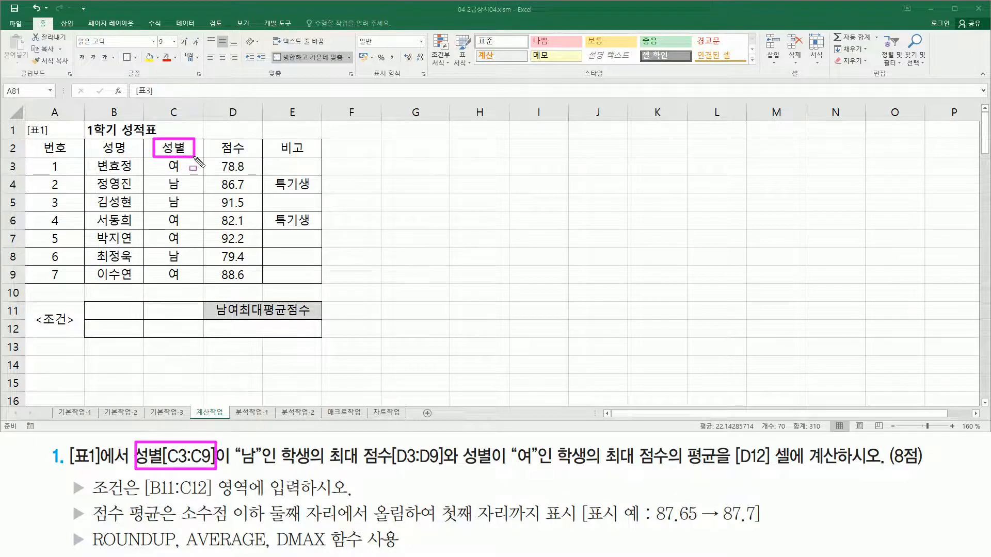
{"action": "left_click_drag", "start_coordinate": [235, 465], "coordinate": [260, 466]}
{"action": "left_click_drag", "start_coordinate": [330, 465], "coordinate": [437, 465]}
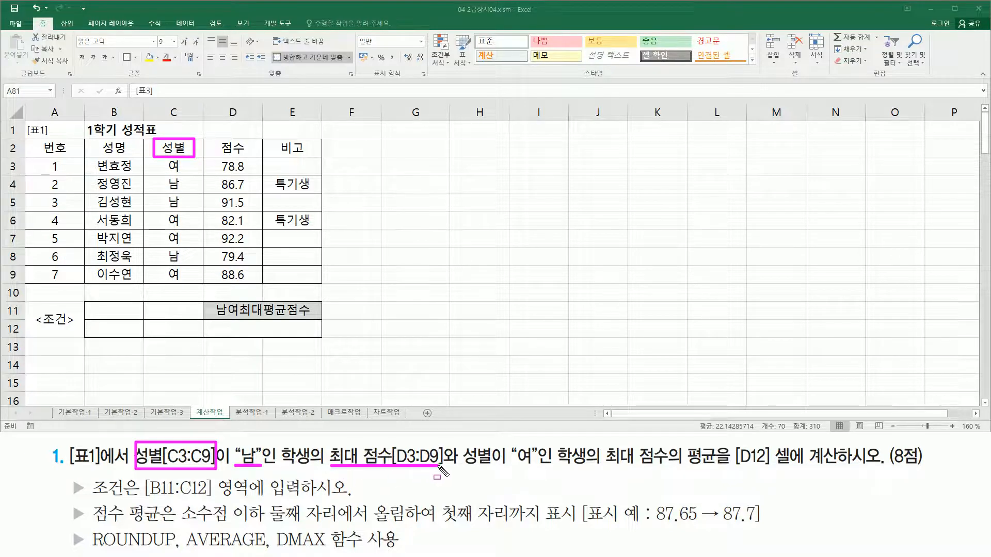
{"action": "left_click_drag", "start_coordinate": [216, 140], "coordinate": [251, 153]}
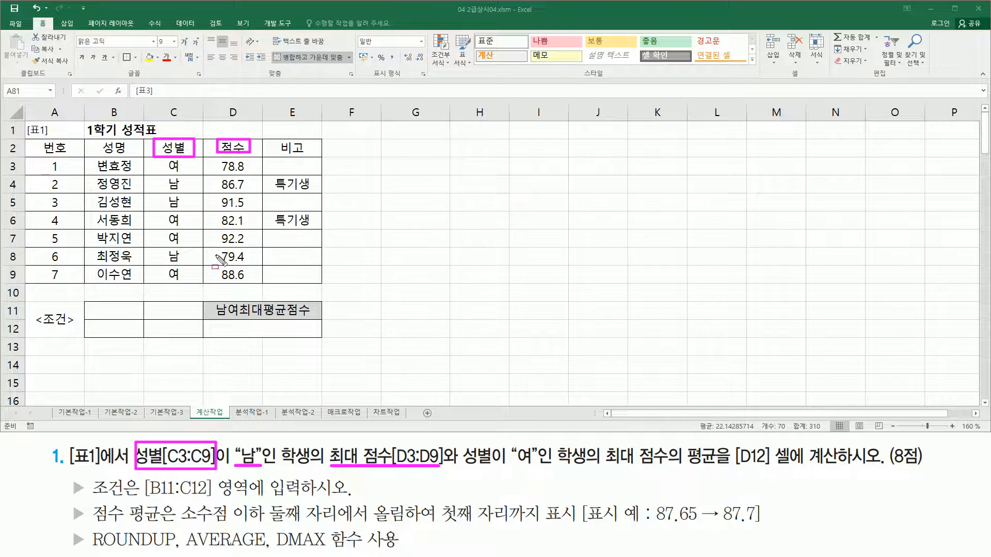
{"action": "left_click_drag", "start_coordinate": [461, 466], "coordinate": [530, 465]}
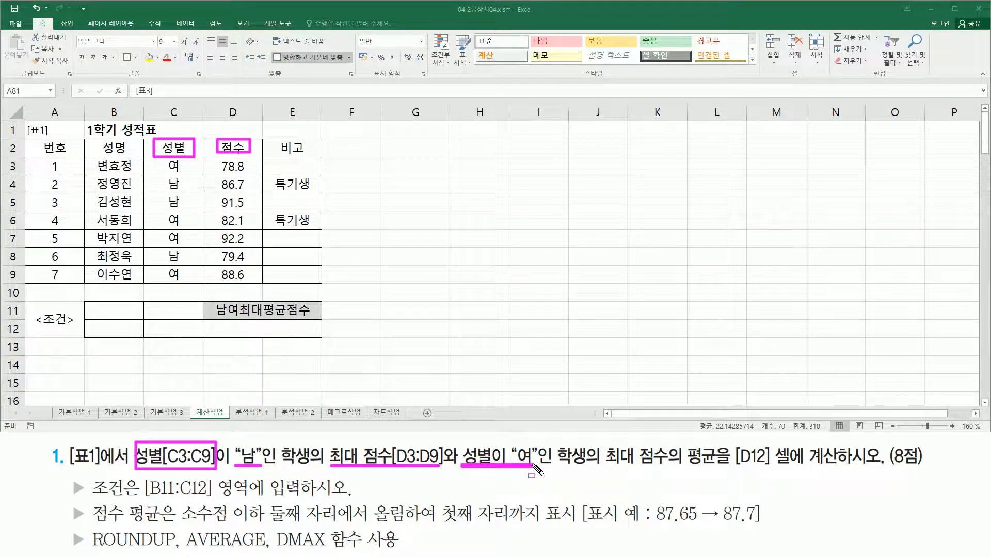
{"action": "left_click_drag", "start_coordinate": [602, 466], "coordinate": [679, 467]}
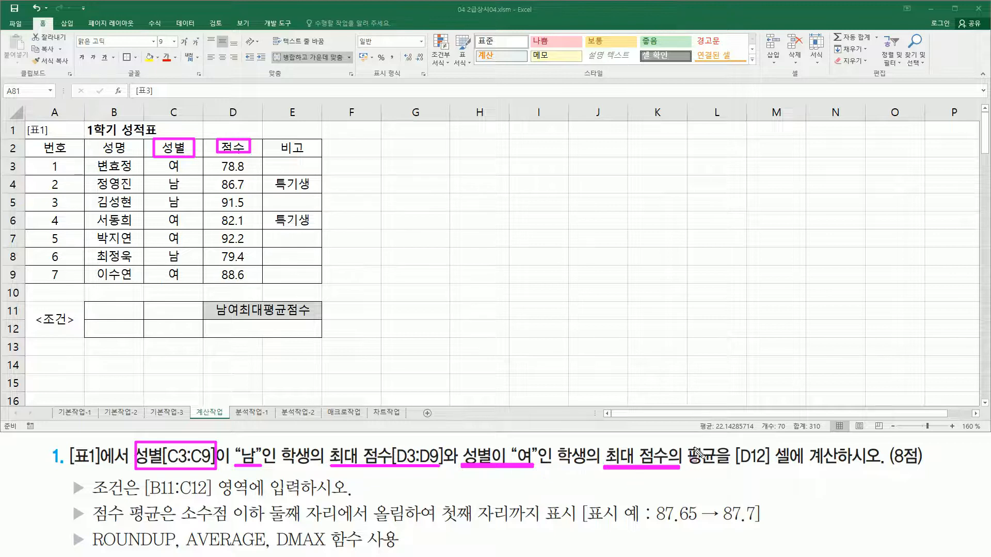
{"action": "mouse_move", "coordinate": [694, 442]}
{"action": "left_mouse_down"}
{"action": "mouse_move", "coordinate": [685, 472]}
{"action": "mouse_move", "coordinate": [867, 463]}
{"action": "left_mouse_up"}
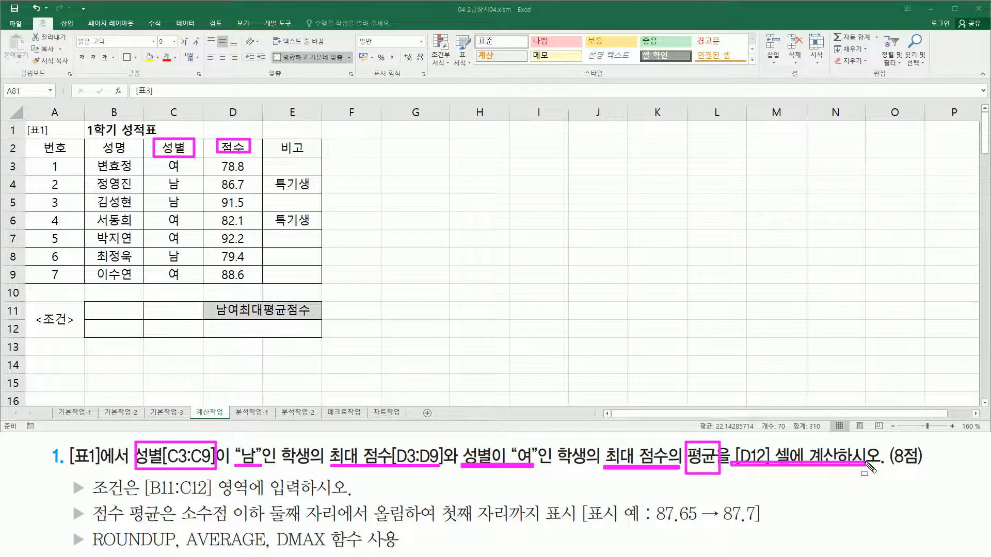
{"action": "left_click_drag", "start_coordinate": [221, 322], "coordinate": [307, 338]}
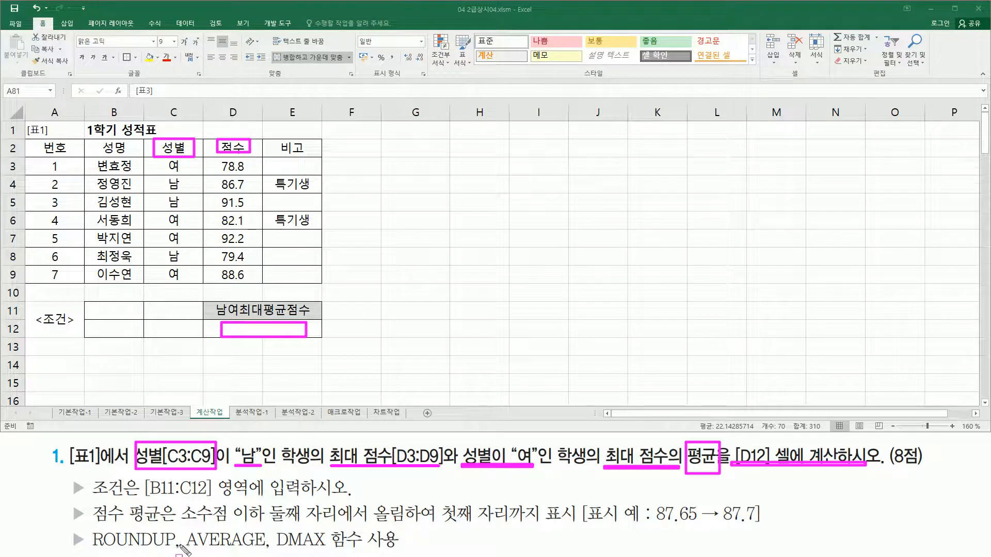
{"action": "left_click_drag", "start_coordinate": [186, 548], "coordinate": [262, 550]}
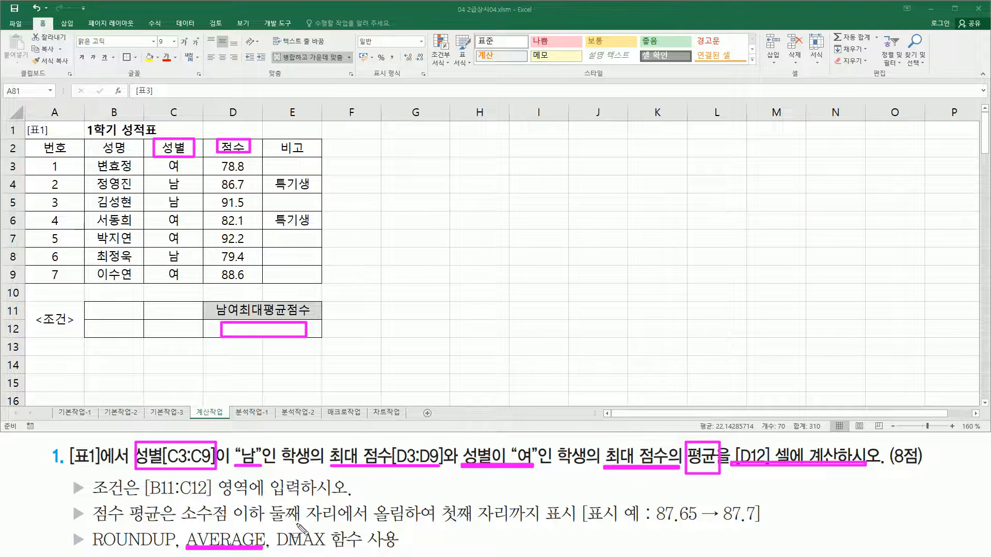
{"action": "left_click_drag", "start_coordinate": [273, 525], "coordinate": [331, 553]}
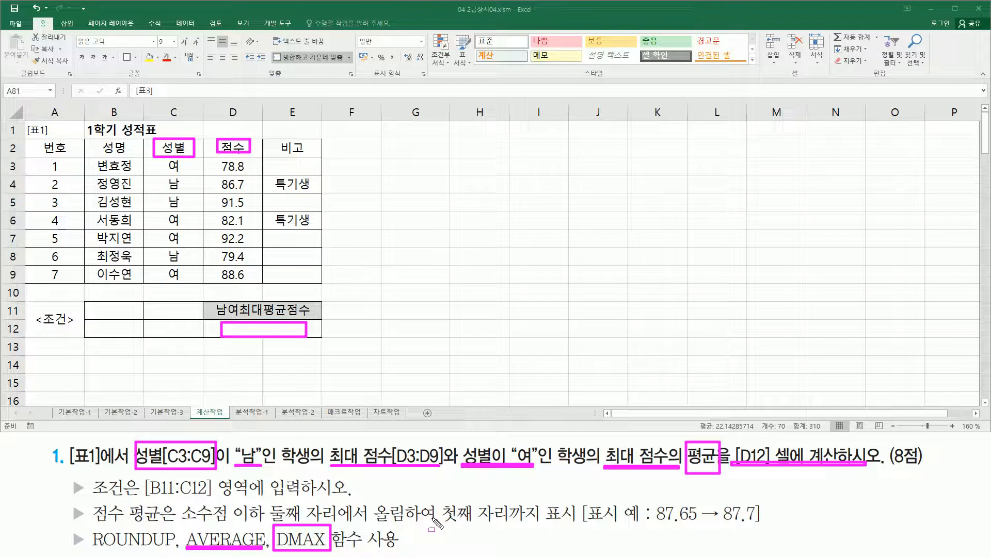
{"action": "left_click_drag", "start_coordinate": [184, 527], "coordinate": [271, 555]}
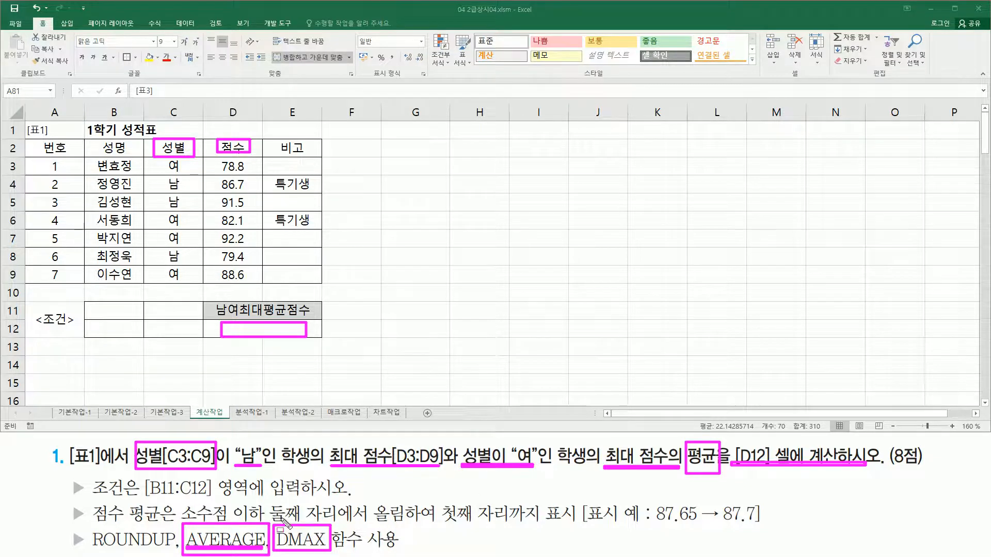
{"action": "key", "text": "Escape"}
Enter the database function syntax note "D~~~( 전체범위 , 계산열 , 조건범위 )" in cell G3
{"action": "left_click", "coordinate": [409, 168]}
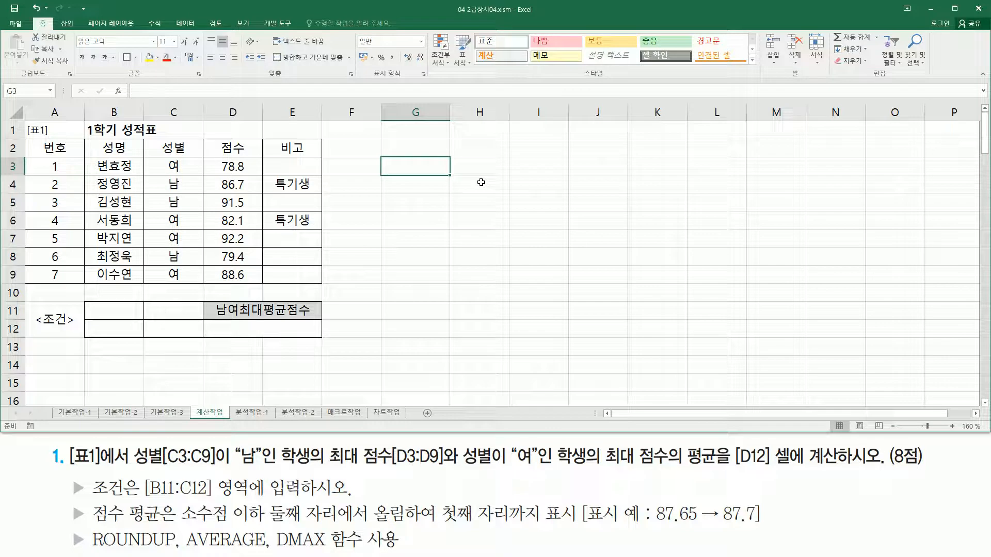
{"action": "type", "text": "ㅇ"}
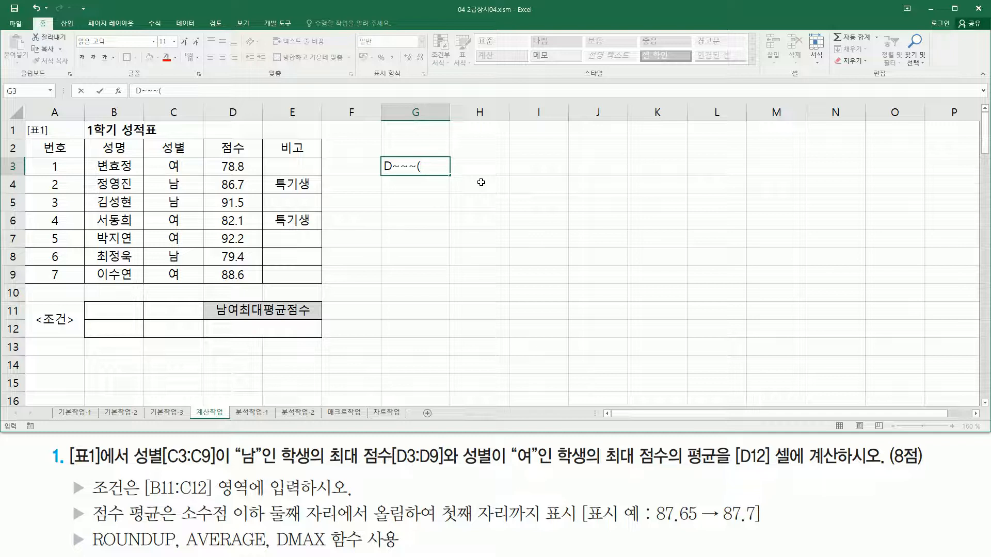
{"action": "type", "text": "전체범위 , 계산열 , 조건범우위"}
{"action": "key", "text": "Return"}
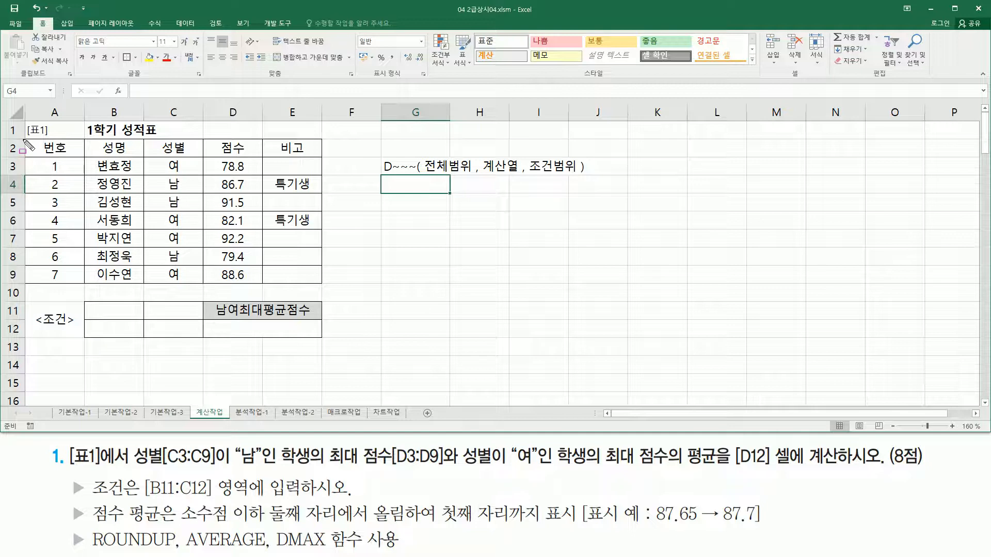
Examine how the database function's arguments match the table's full range, the 점수 column's position and the criteria area B11:C12
{"action": "left_click_drag", "start_coordinate": [24, 139], "coordinate": [324, 283]}
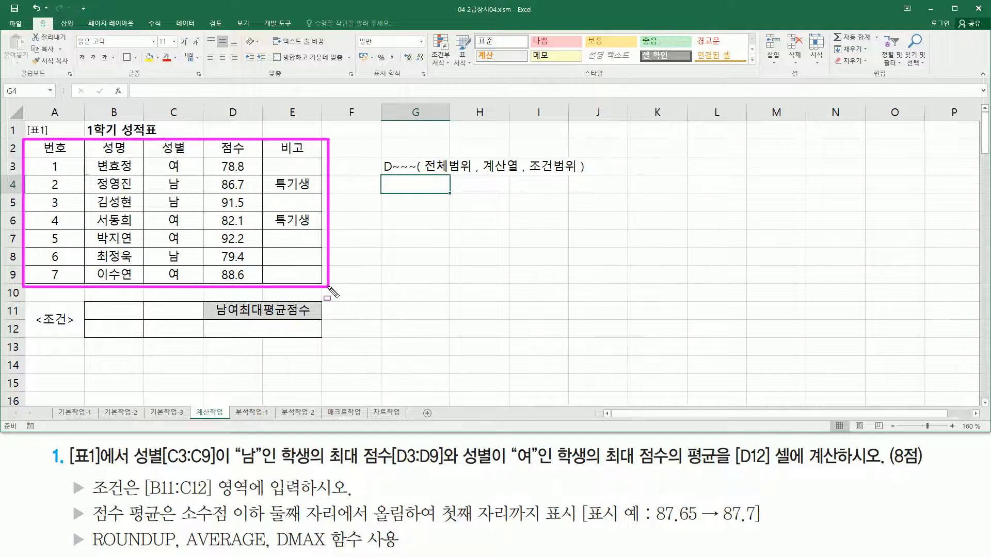
{"action": "left_click_drag", "start_coordinate": [426, 170], "coordinate": [467, 170]}
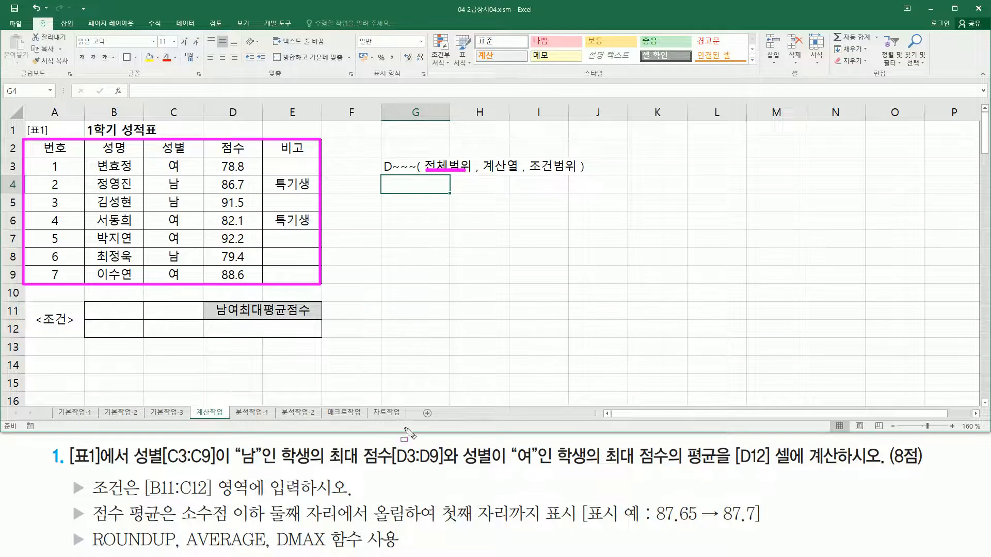
{"action": "left_click_drag", "start_coordinate": [330, 465], "coordinate": [439, 467]}
{"action": "left_click_drag", "start_coordinate": [607, 468], "coordinate": [671, 467]}
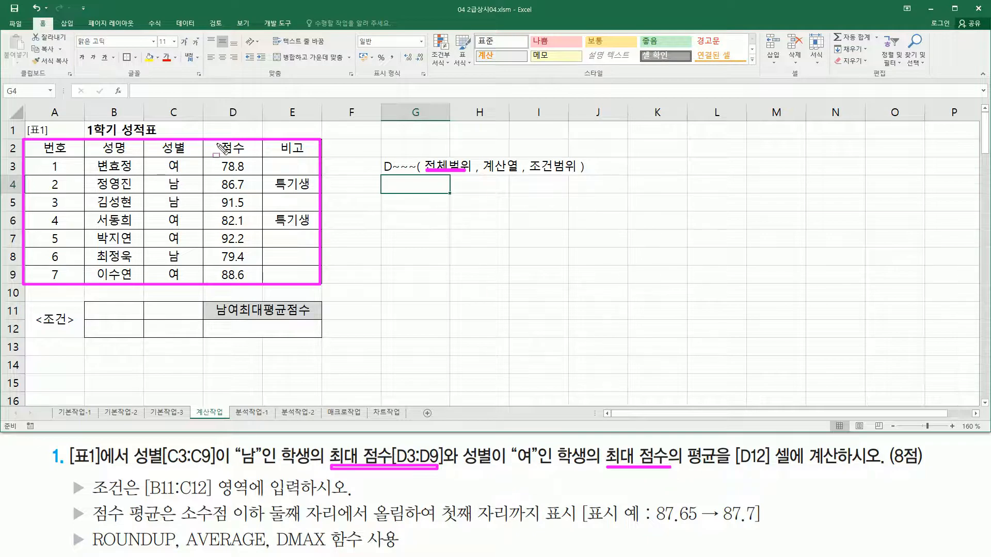
{"action": "left_click_drag", "start_coordinate": [217, 141], "coordinate": [251, 156]}
{"action": "left_click_drag", "start_coordinate": [76, 146], "coordinate": [70, 164]}
{"action": "mouse_move", "coordinate": [129, 148]}
{"action": "left_mouse_down"}
{"action": "mouse_move", "coordinate": [139, 162]}
{"action": "mouse_move", "coordinate": [186, 165]}
{"action": "left_mouse_up"}
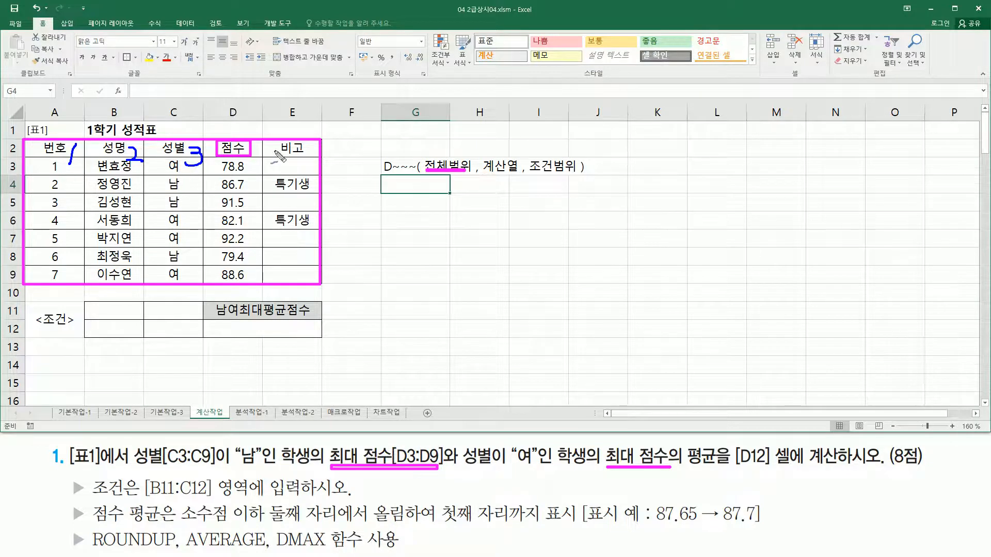
{"action": "mouse_move", "coordinate": [251, 150]}
{"action": "left_mouse_down"}
{"action": "mouse_move", "coordinate": [237, 157]}
{"action": "mouse_move", "coordinate": [263, 161]}
{"action": "mouse_move", "coordinate": [253, 171]}
{"action": "mouse_move", "coordinate": [305, 173]}
{"action": "mouse_move", "coordinate": [320, 153]}
{"action": "left_mouse_up"}
{"action": "mouse_move", "coordinate": [241, 139]}
{"action": "left_mouse_down"}
{"action": "mouse_move", "coordinate": [215, 147]}
{"action": "mouse_move", "coordinate": [225, 149]}
{"action": "left_mouse_up"}
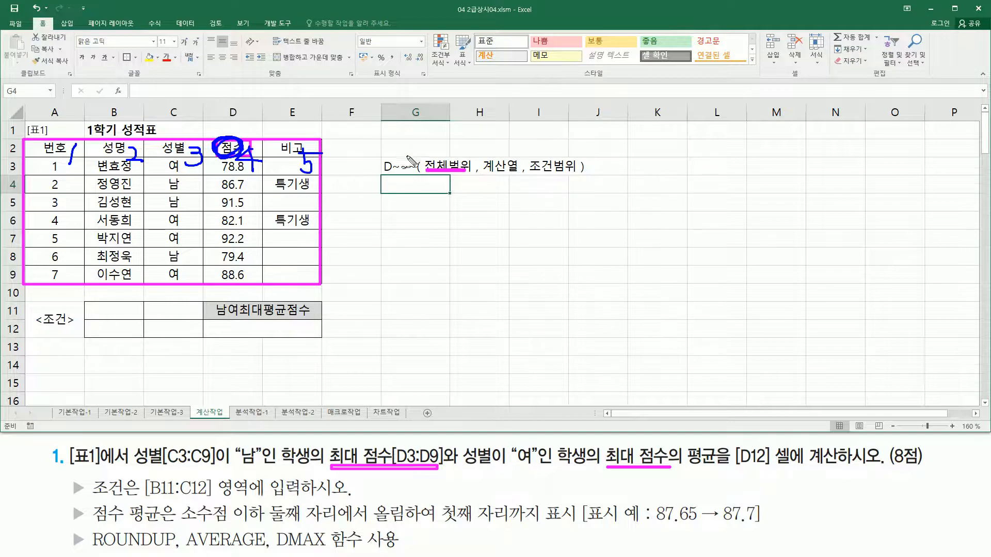
{"action": "mouse_move", "coordinate": [499, 174]}
{"action": "left_mouse_down"}
{"action": "mouse_move", "coordinate": [492, 188]}
{"action": "mouse_move", "coordinate": [513, 186]}
{"action": "mouse_move", "coordinate": [506, 202]}
{"action": "left_mouse_up"}
{"action": "mouse_move", "coordinate": [527, 176]}
{"action": "left_mouse_down"}
{"action": "mouse_move", "coordinate": [579, 175]}
{"action": "mouse_move", "coordinate": [579, 155]}
{"action": "left_mouse_up"}
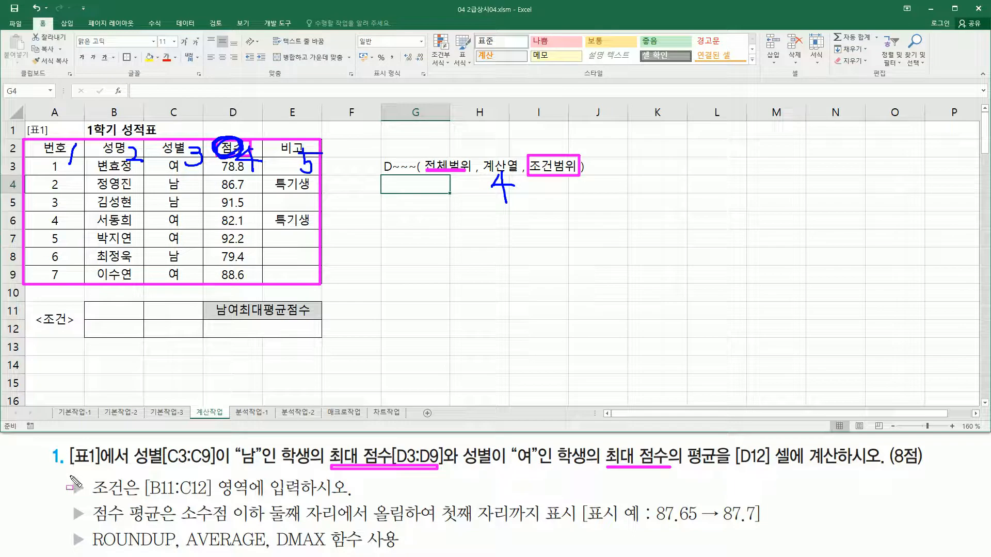
{"action": "left_click_drag", "start_coordinate": [145, 498], "coordinate": [302, 499]}
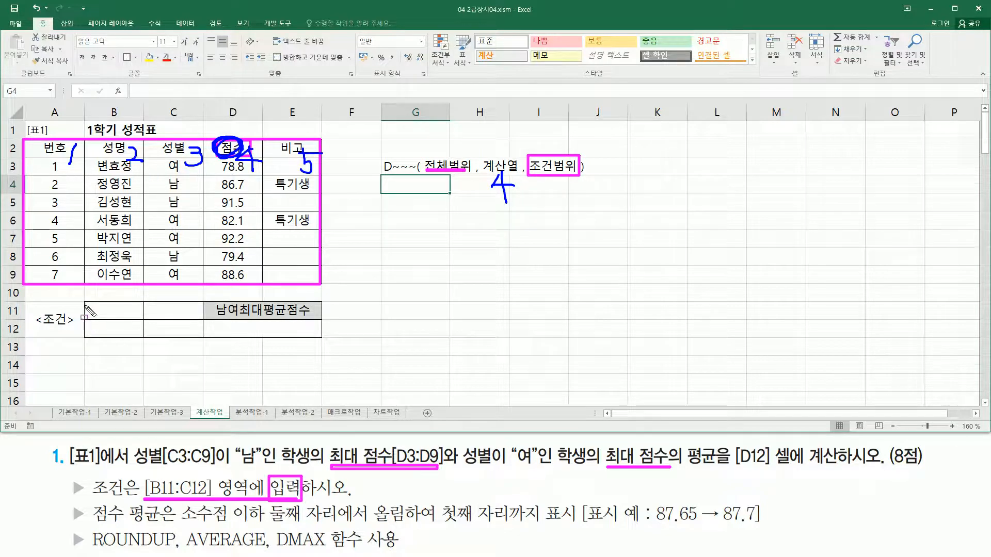
{"action": "mouse_move", "coordinate": [87, 305]}
{"action": "left_mouse_down"}
{"action": "mouse_move", "coordinate": [155, 345]}
{"action": "mouse_move", "coordinate": [202, 336]}
{"action": "left_mouse_up"}
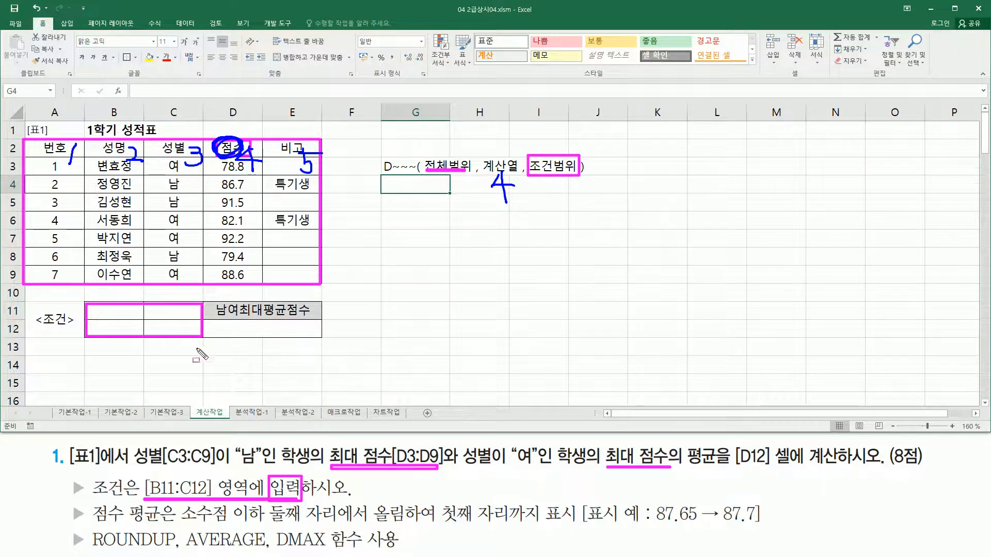
{"action": "left_click_drag", "start_coordinate": [134, 445], "coordinate": [266, 474]}
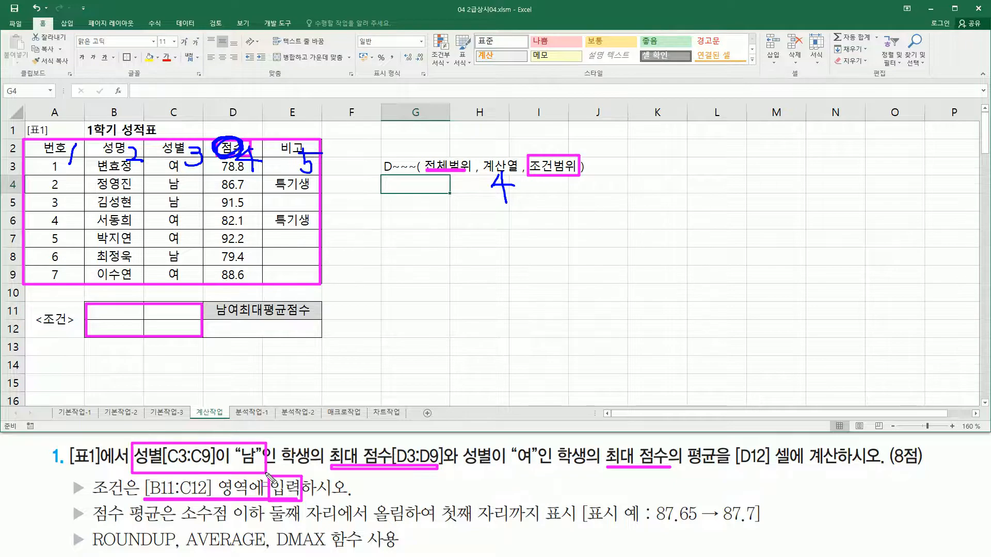
{"action": "left_click_drag", "start_coordinate": [466, 440], "coordinate": [546, 479]}
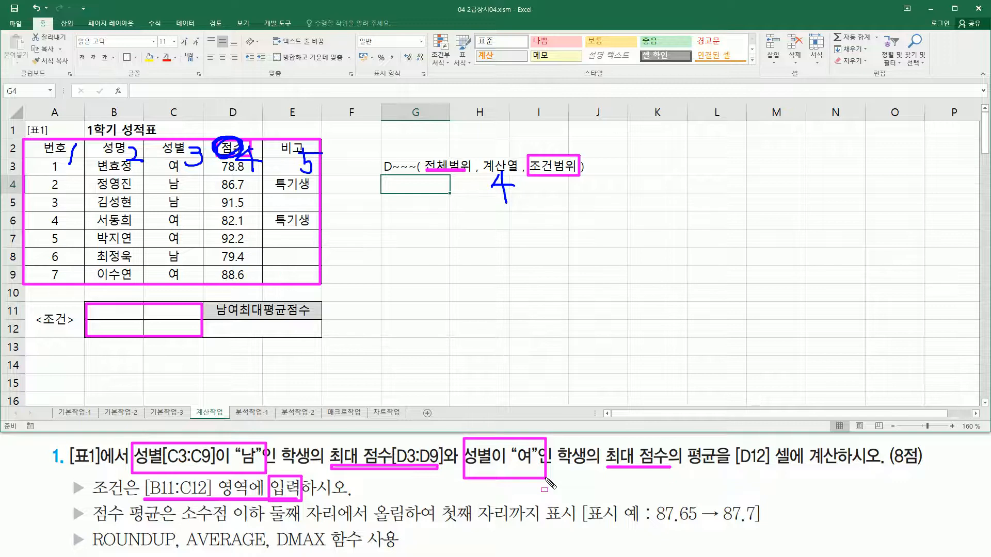
{"action": "key", "text": "Escape"}
Enter the first criterion in B11:B12, with the heading 성별 and the value 남
{"action": "left_click", "coordinate": [129, 312]}
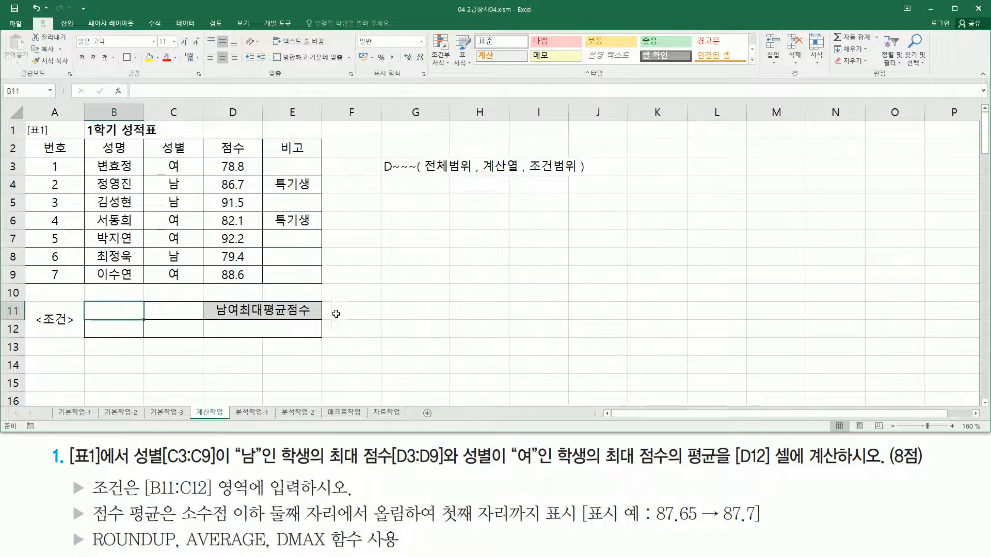
{"action": "type", "text": "성ㅂ"}
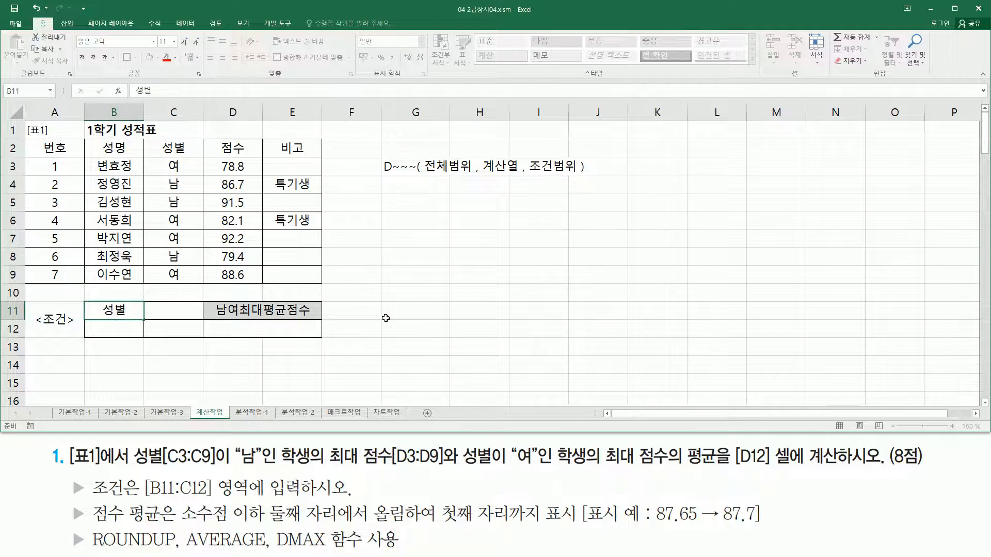
{"action": "key", "text": "Return"}
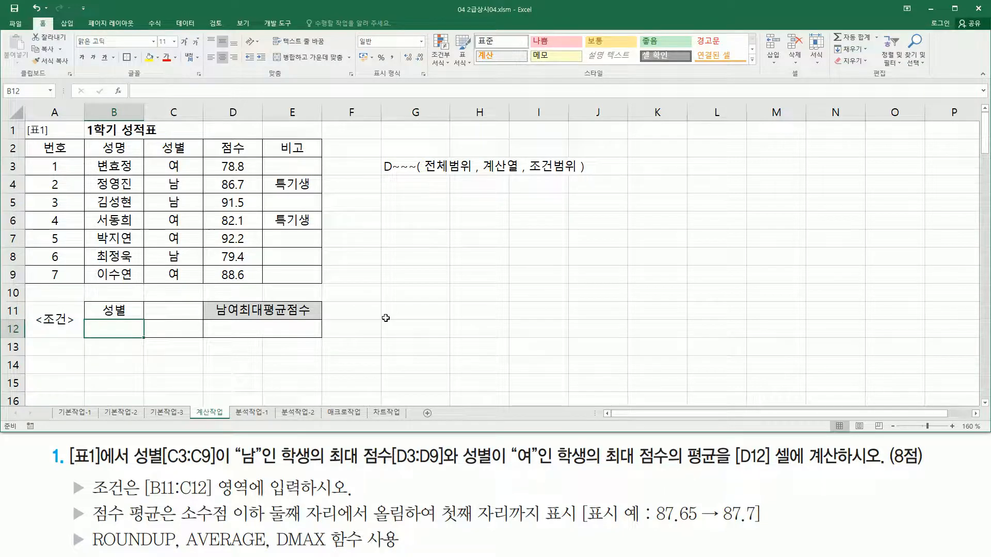
{"action": "type", "text": "남"}
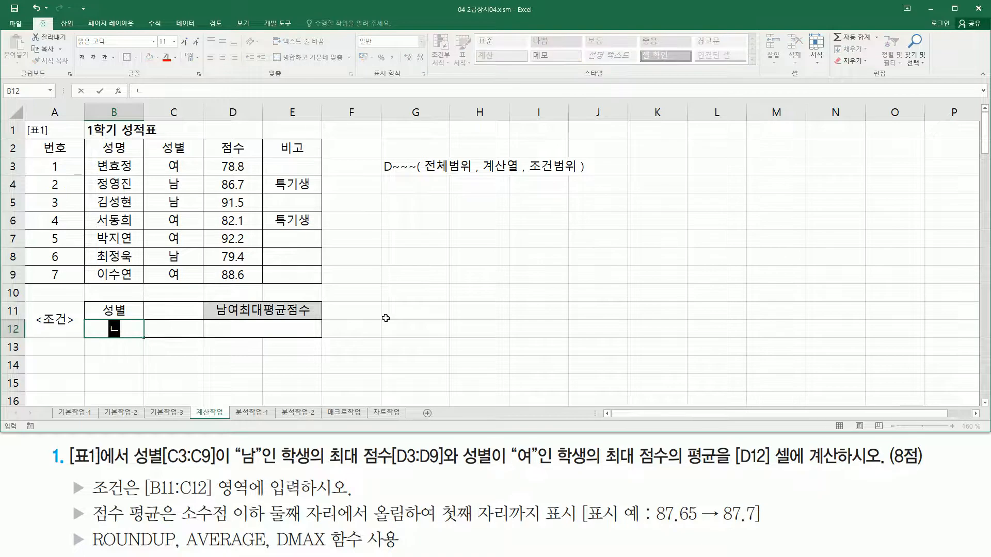
{"action": "key", "text": "Tab"}
Enter the second criterion in C11:C12, with the heading 성별 and the value 여
{"action": "key", "text": "Up"}
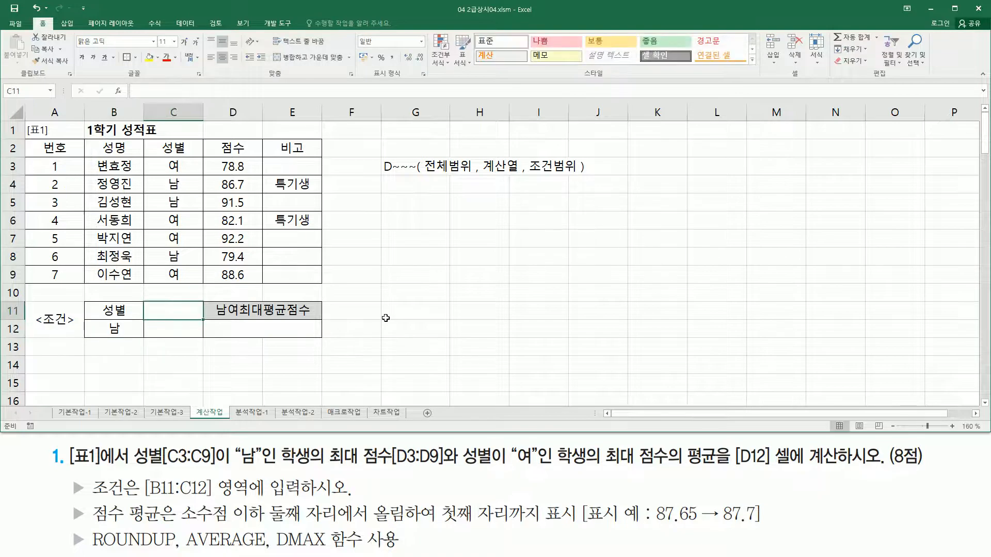
{"action": "type", "text": "성별"}
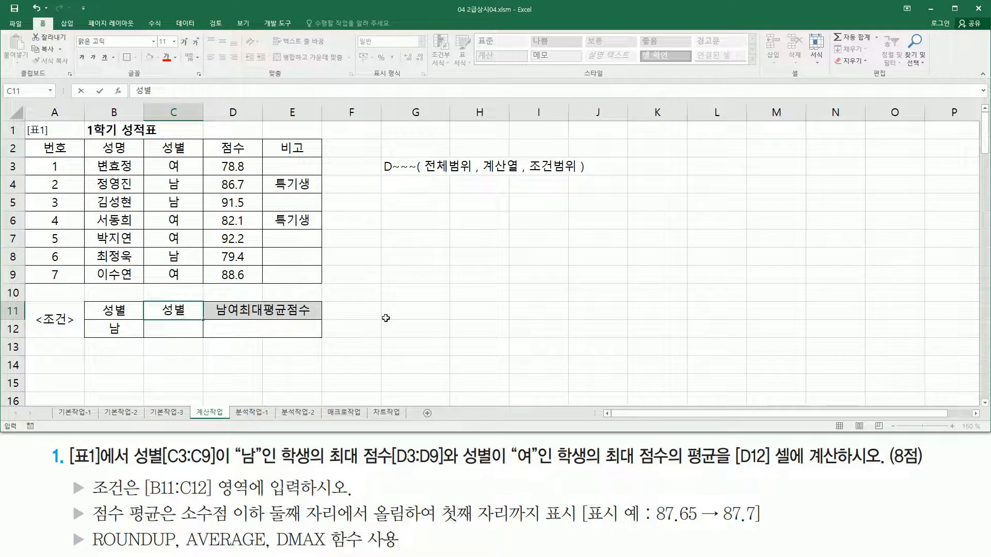
{"action": "key", "text": "Return"}
{"action": "type", "text": "ㅇ"}
{"action": "key", "text": "Return"}
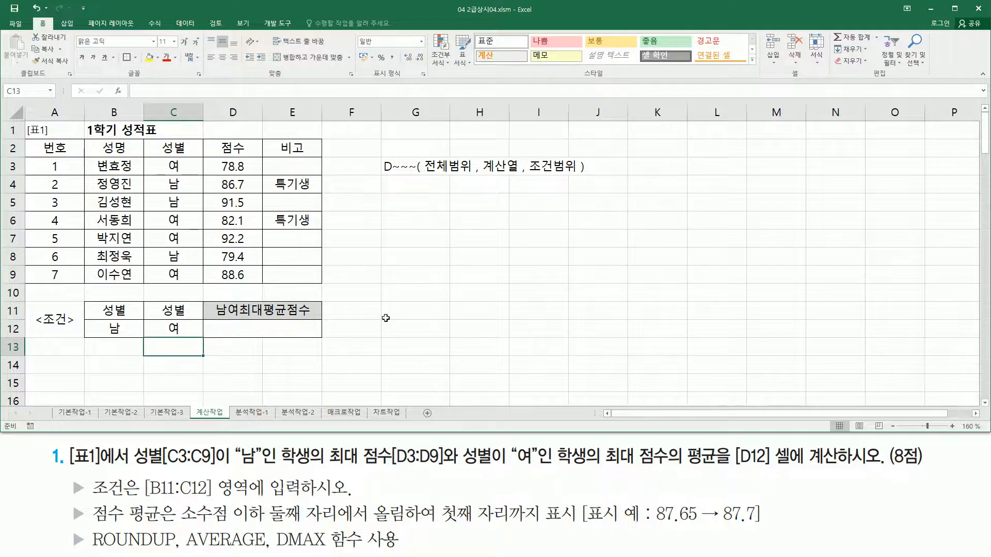
Begin a DMAX formula in D12 with the whole table A2:E9 as its database range
{"action": "left_click", "coordinate": [274, 329]}
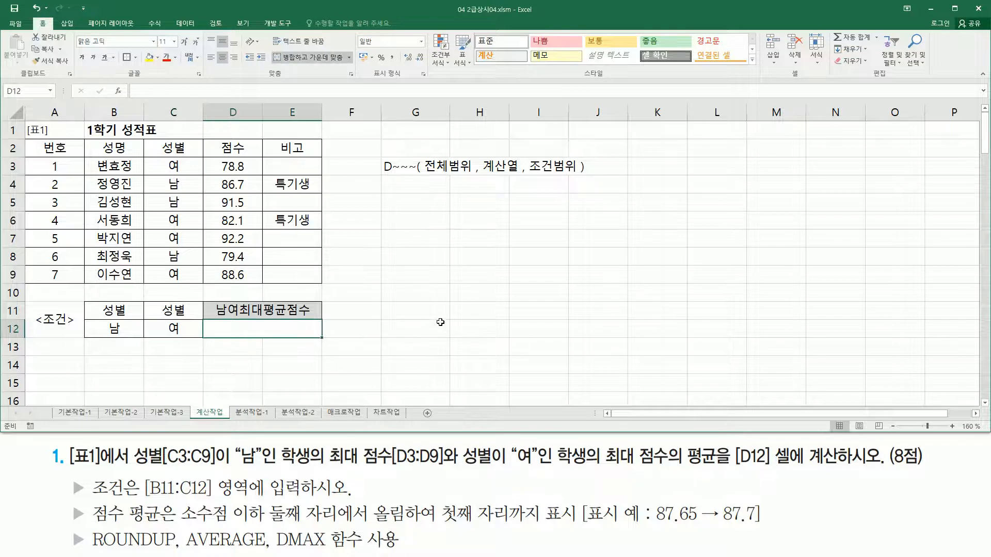
{"action": "type", "text": "="}
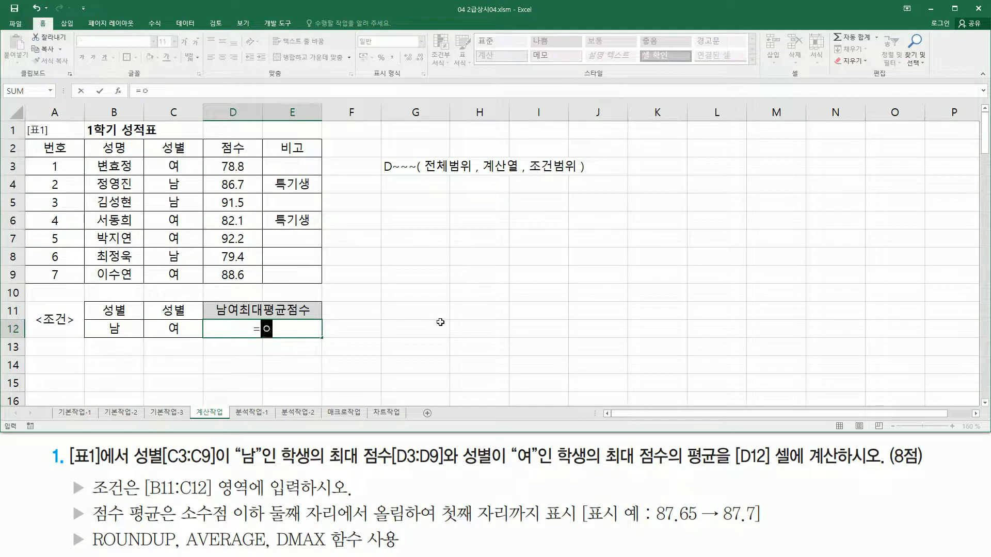
{"action": "type", "text": "da"}
{"action": "key", "text": "BackSpace"}
{"action": "type", "text": "ma"}
{"action": "key", "text": "Tab"}
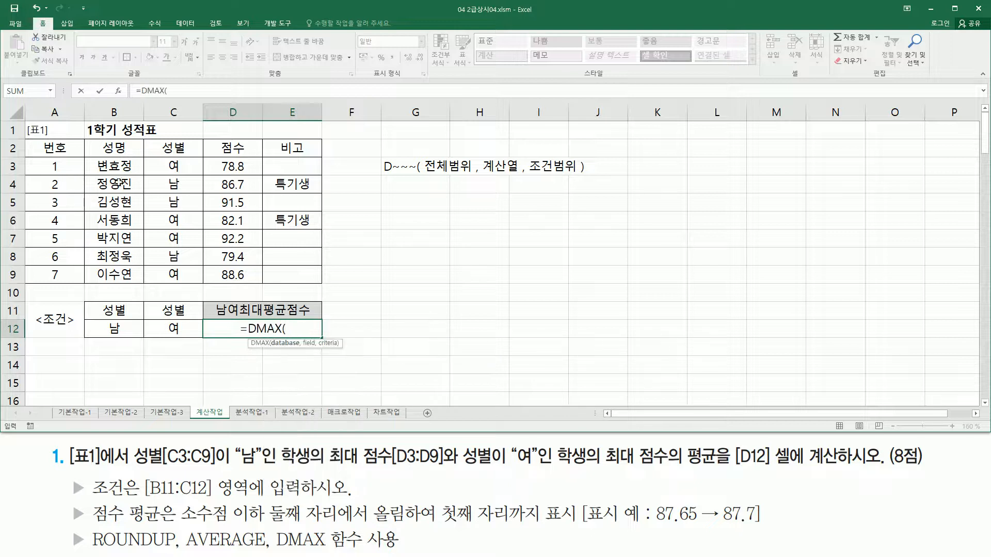
{"action": "left_click_drag", "start_coordinate": [54, 148], "coordinate": [289, 277]}
{"action": "type", "text": ","}
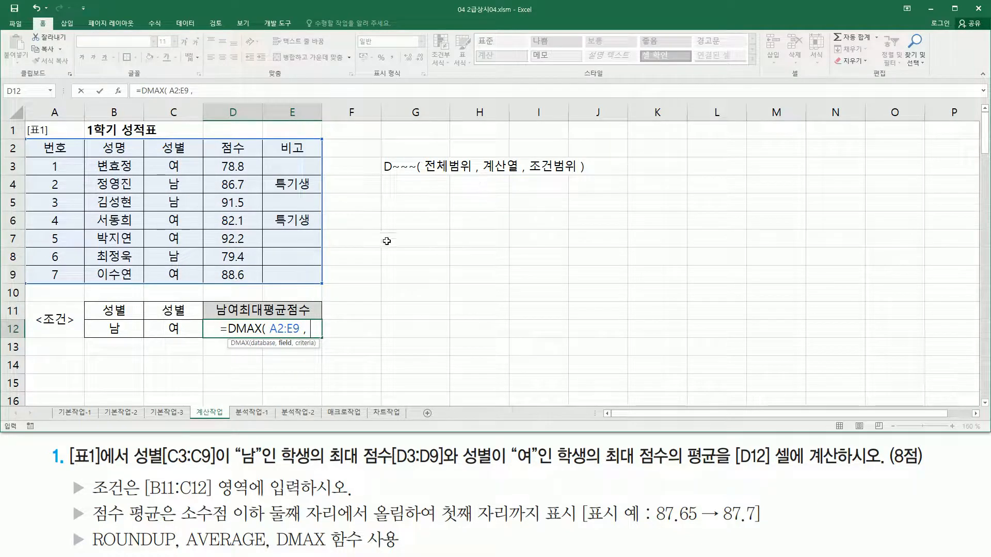
Set the DMAX field argument to 4, the position of the 점수 column in the table
{"action": "left_click_drag", "start_coordinate": [345, 466], "coordinate": [416, 466]}
{"action": "left_click_drag", "start_coordinate": [221, 141], "coordinate": [246, 157]}
{"action": "key", "text": "Escape"}
{"action": "left_click", "coordinate": [311, 327]}
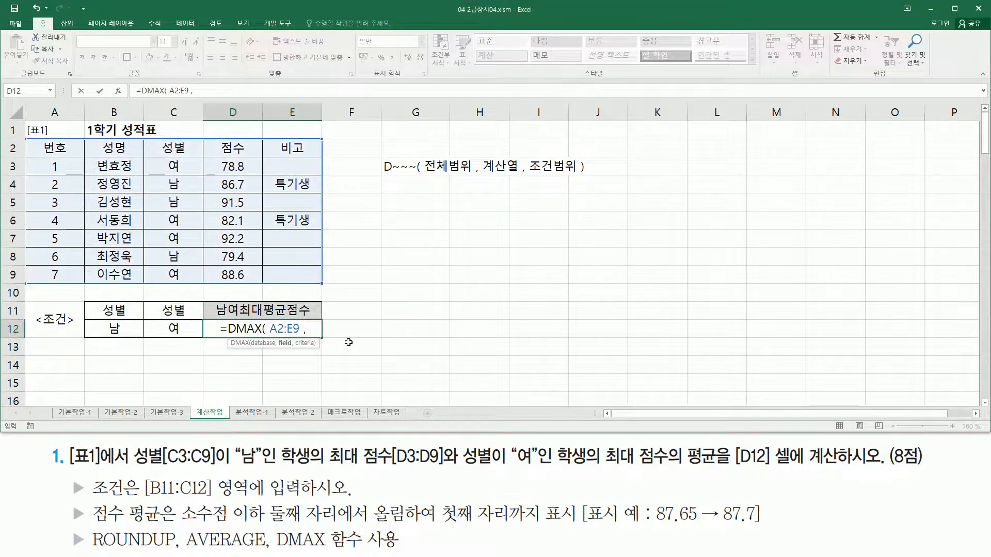
{"action": "type", "text": "4"}
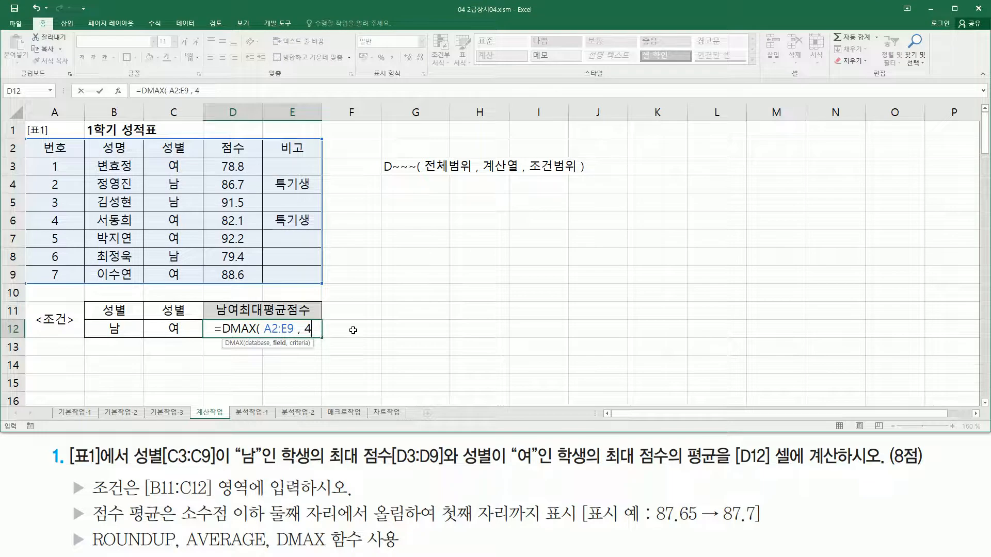
{"action": "type", "text": " ,"}
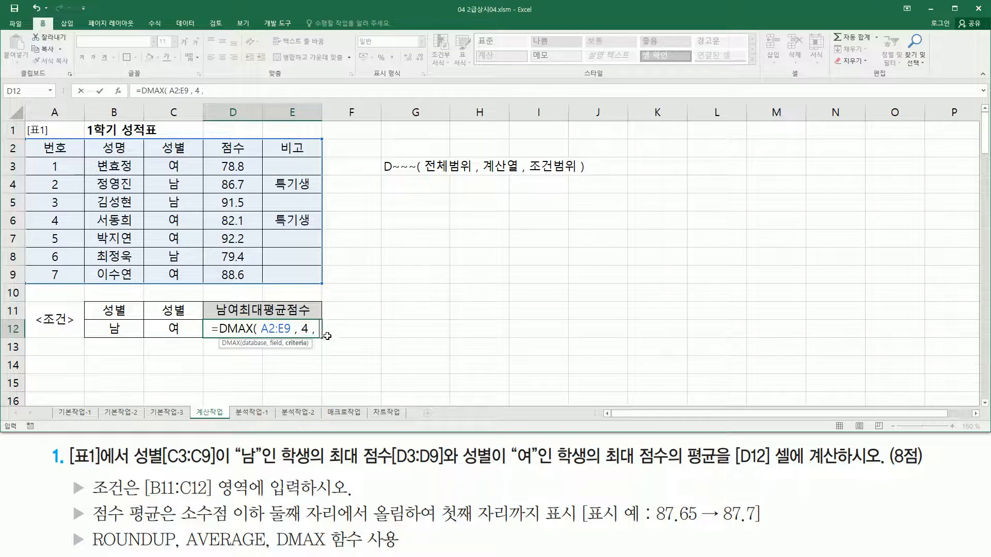
{"action": "left_click_drag", "start_coordinate": [228, 337], "coordinate": [252, 336]}
{"action": "left_click_drag", "start_coordinate": [299, 335], "coordinate": [310, 335]}
{"action": "left_click_drag", "start_coordinate": [216, 143], "coordinate": [249, 153]}
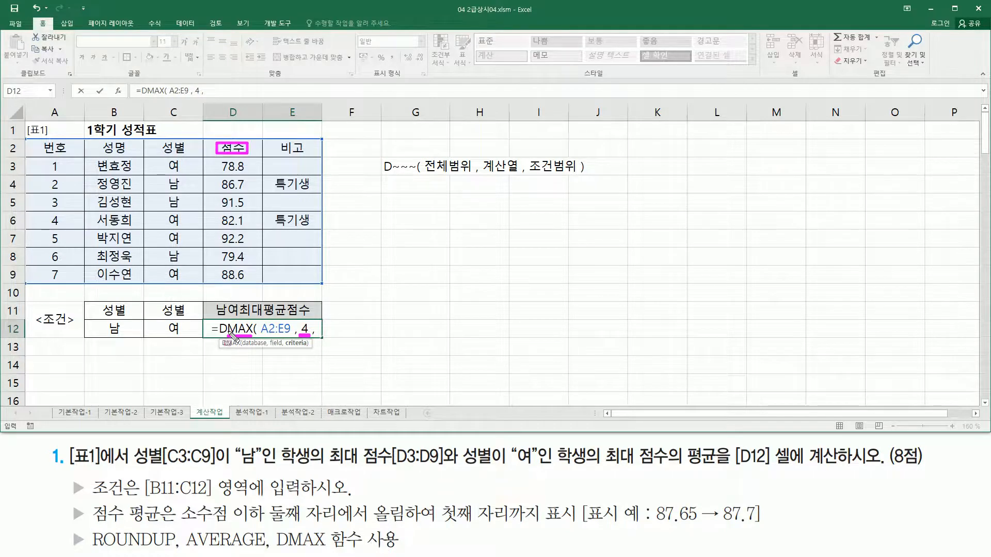
{"action": "key", "text": "Escape"}
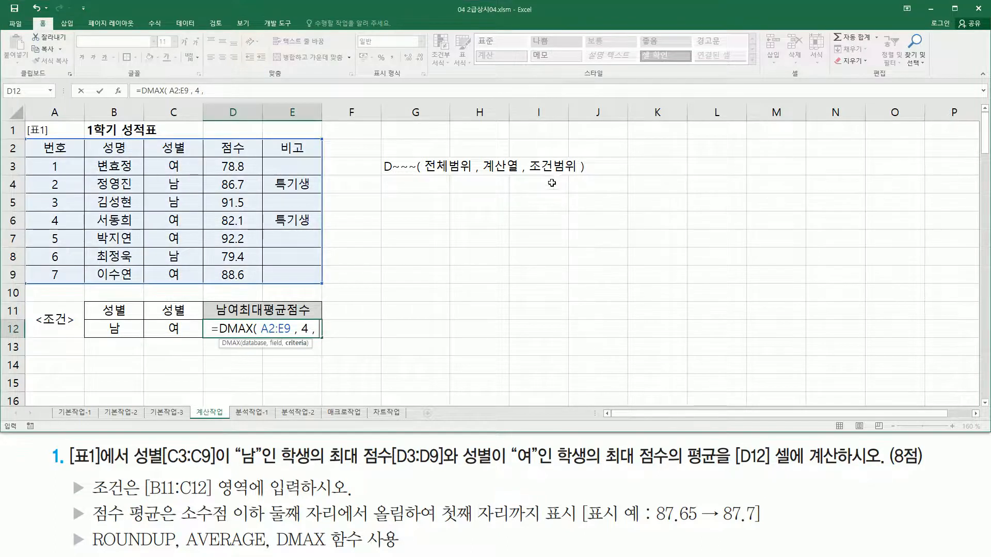
Complete the DMAX formula in D12 with B11:B12 as its criteria range for 성별 남
{"action": "key", "text": "ctrl+2"}
{"action": "left_click_drag", "start_coordinate": [137, 475], "coordinate": [266, 481]}
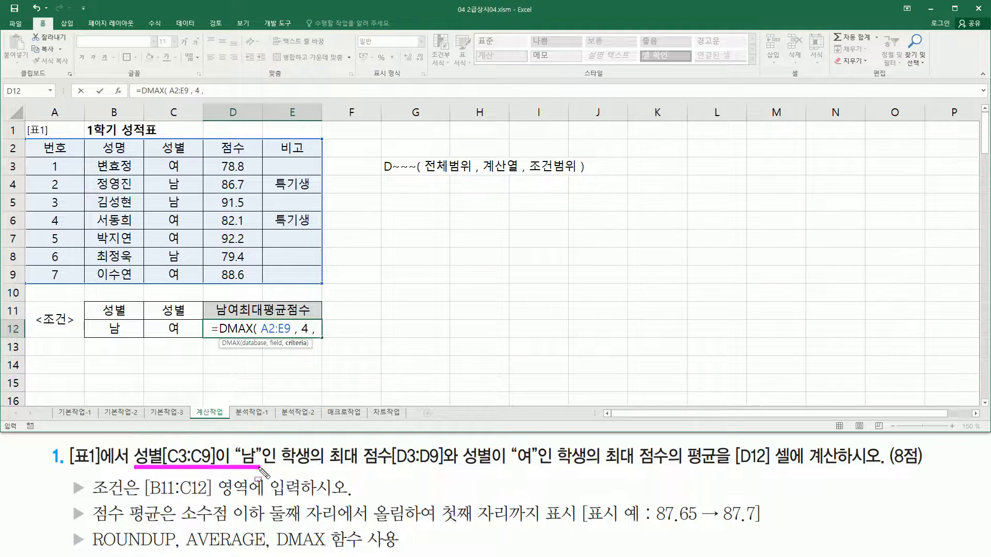
{"action": "key", "text": "Escape"}
{"action": "left_click_drag", "start_coordinate": [128, 310], "coordinate": [127, 328]}
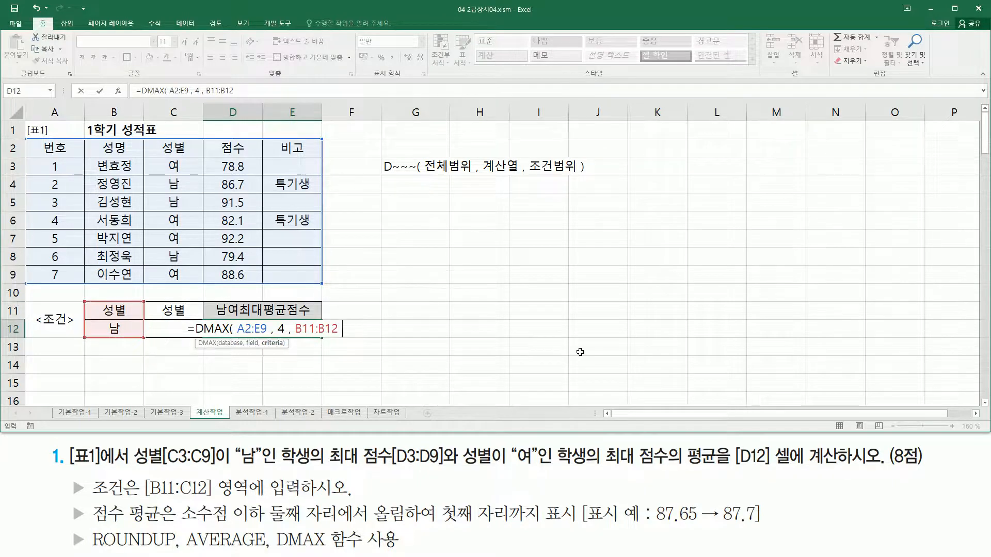
{"action": "type", "text": ")"}
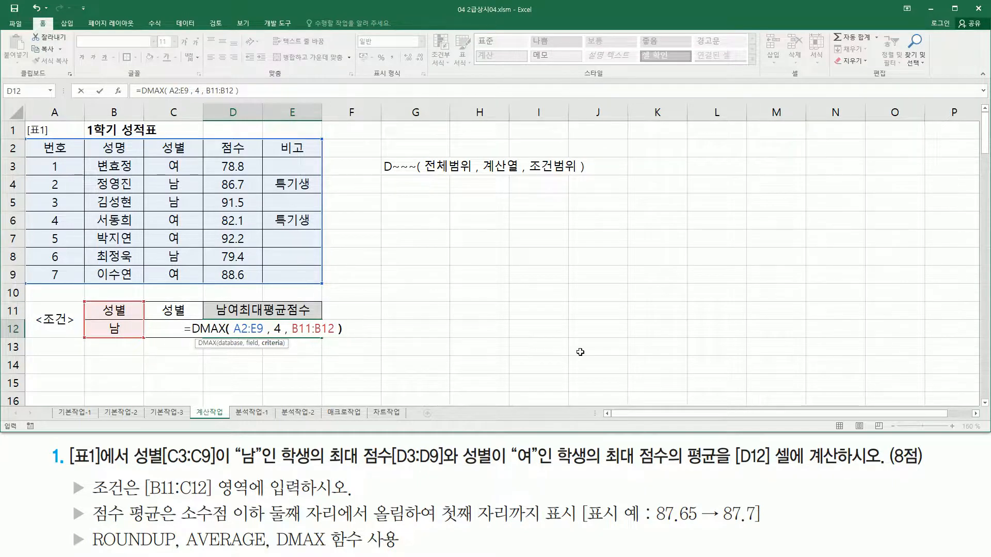
{"action": "key", "text": "Return"}
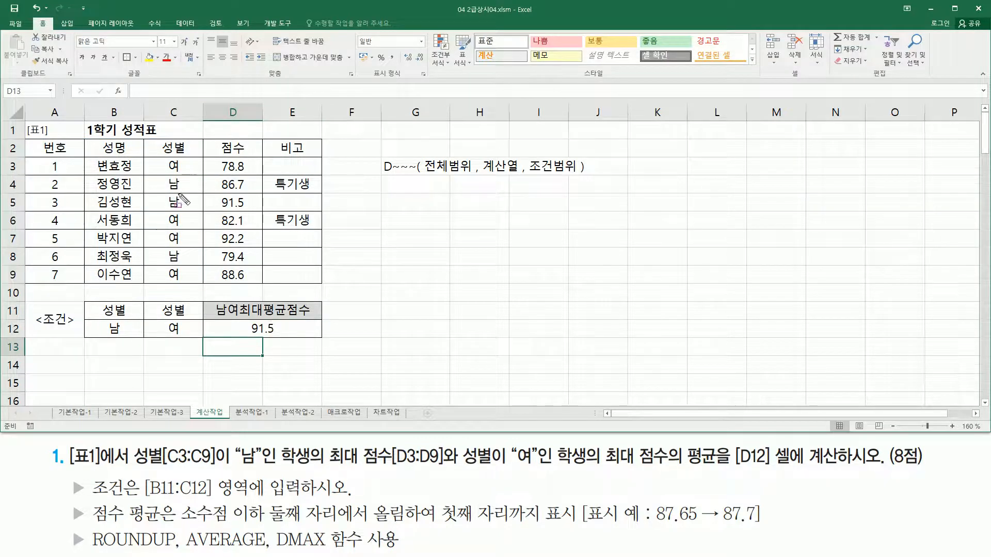
Compare the scores of the 남 students in the table with the DMAX result in D12
{"action": "left_click_drag", "start_coordinate": [164, 190], "coordinate": [257, 190]}
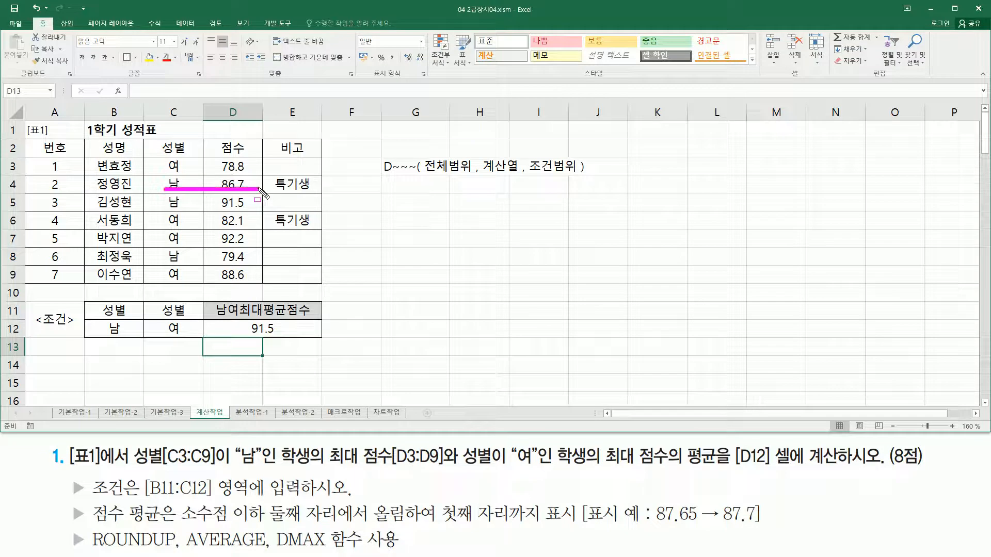
{"action": "left_click_drag", "start_coordinate": [165, 207], "coordinate": [255, 207]}
{"action": "left_click_drag", "start_coordinate": [158, 262], "coordinate": [259, 261]}
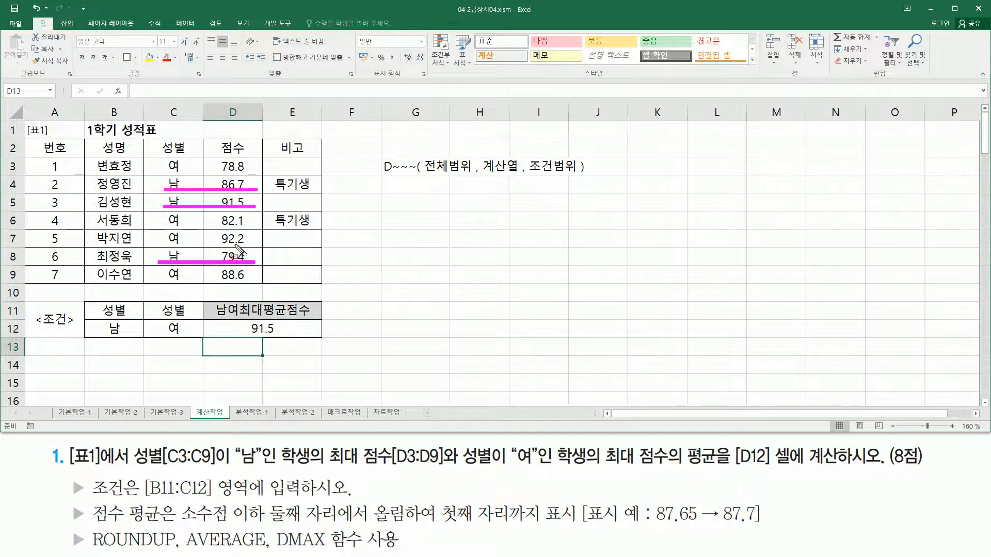
{"action": "left_click_drag", "start_coordinate": [213, 194], "coordinate": [257, 210]}
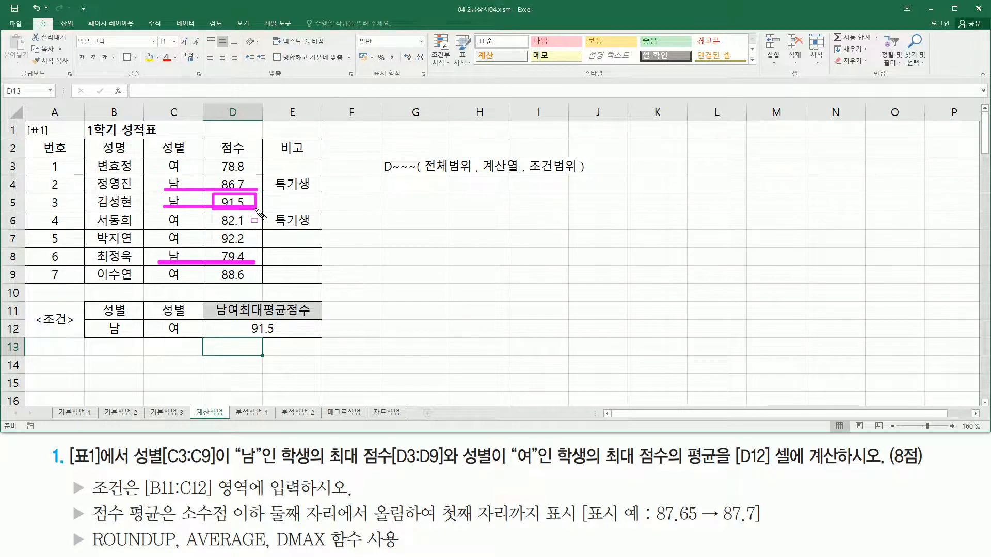
{"action": "left_click_drag", "start_coordinate": [250, 337], "coordinate": [283, 336]}
{"action": "key", "text": "Escape"}
Copy the expression DMAX( A2:E9, 4, B11:B12 ) from D12's formula, without the equals sign
{"action": "left_click", "coordinate": [232, 329]}
{"action": "double_click", "coordinate": [224, 330]}
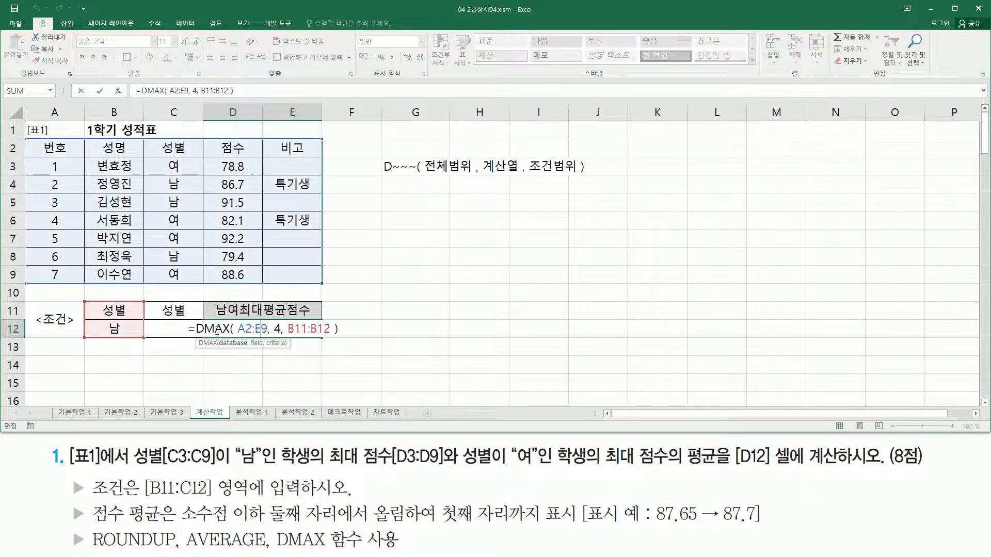
{"action": "left_click_drag", "start_coordinate": [197, 331], "coordinate": [378, 321]}
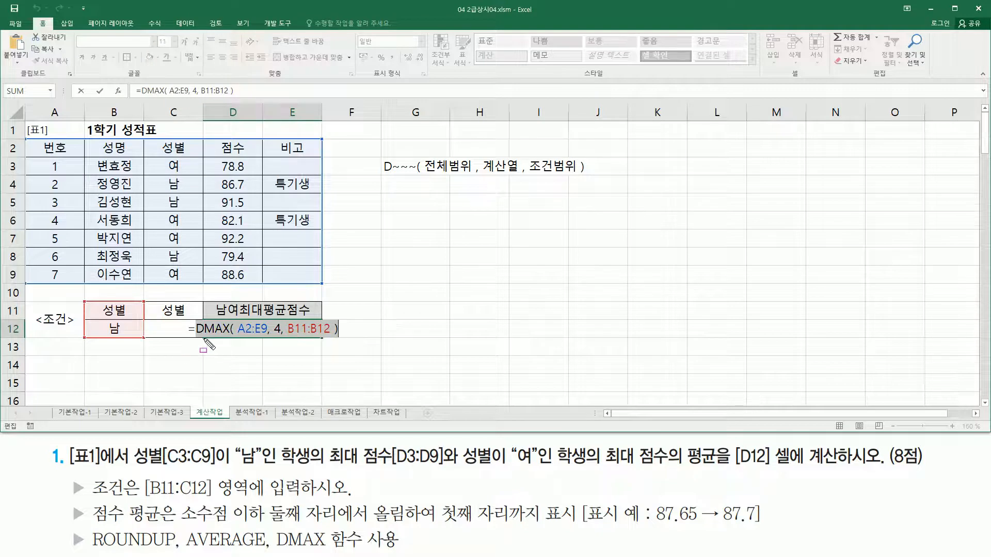
Change the DMAX criteria range in D12 to C11:C12 for 성별 여, keeping the database range and field
{"action": "left_click_drag", "start_coordinate": [26, 138], "coordinate": [325, 289]}
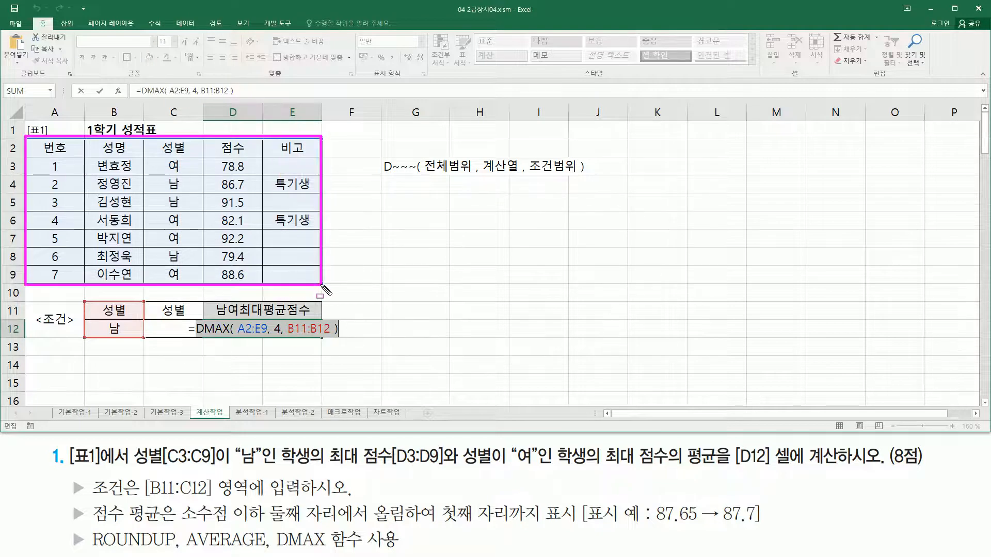
{"action": "left_click_drag", "start_coordinate": [456, 439], "coordinate": [545, 478]}
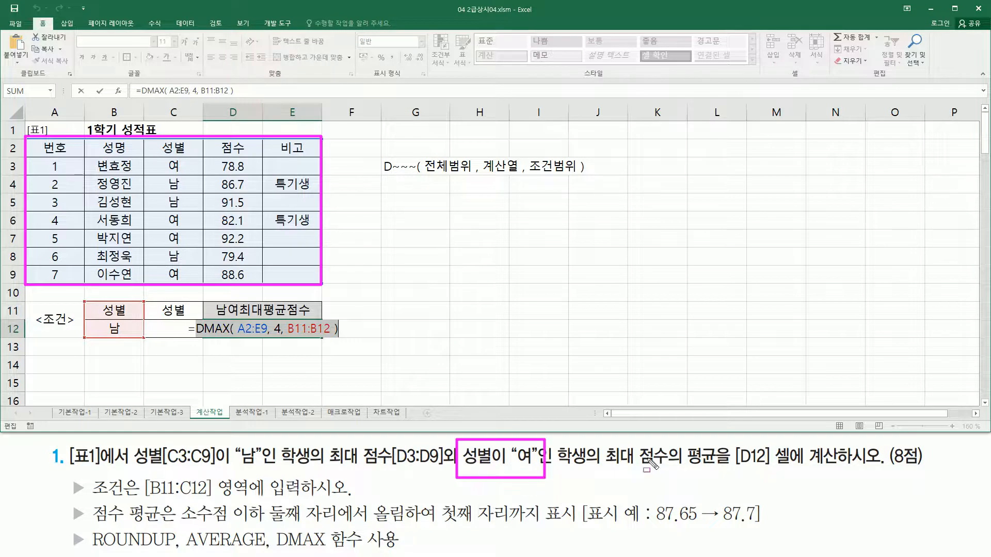
{"action": "left_click_drag", "start_coordinate": [605, 466], "coordinate": [671, 466]}
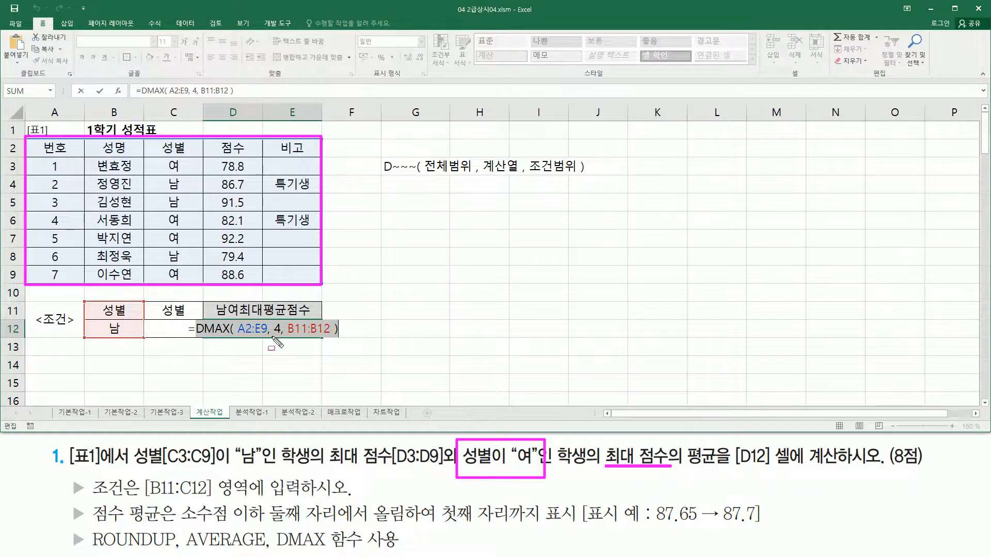
{"action": "left_click_drag", "start_coordinate": [215, 142], "coordinate": [250, 155]}
{"action": "left_click_drag", "start_coordinate": [205, 335], "coordinate": [332, 329]}
{"action": "key", "text": "Escape"}
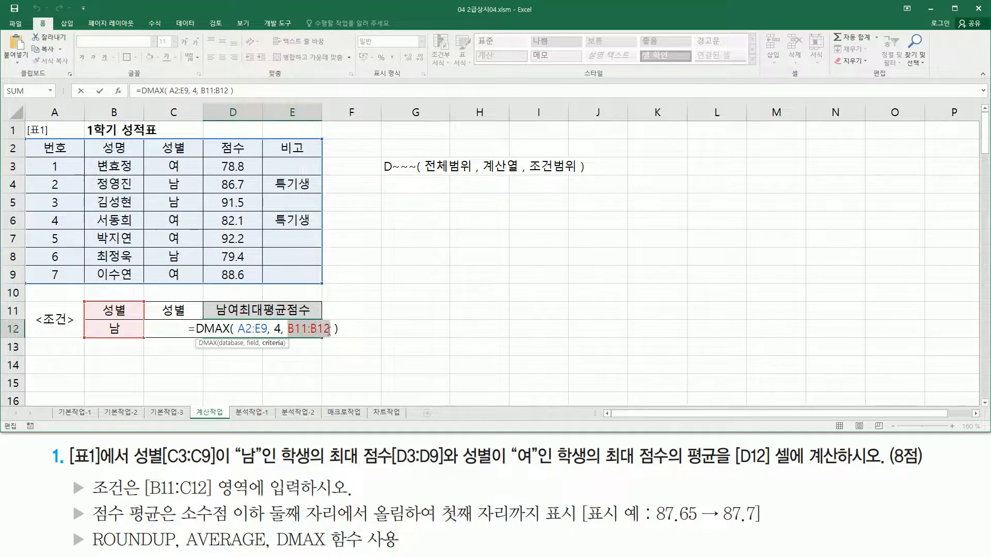
{"action": "key", "text": "Delete"}
{"action": "left_click_drag", "start_coordinate": [174, 310], "coordinate": [171, 333]}
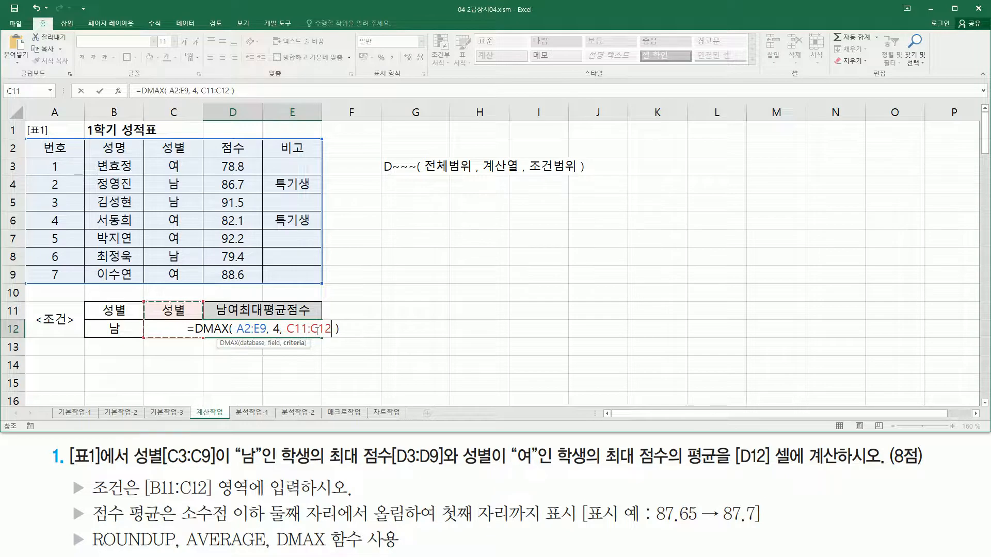
{"action": "key", "text": "Return"}
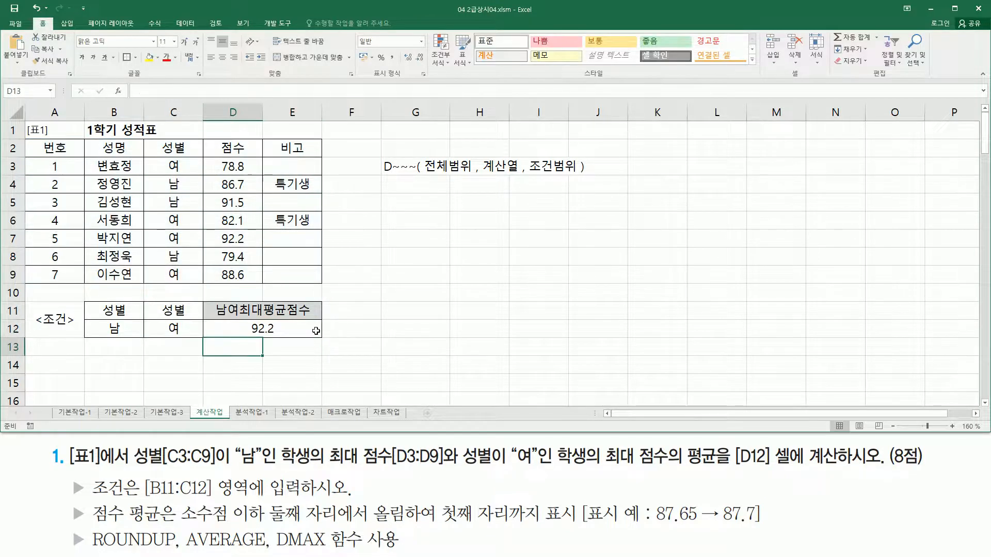
Compare the scores of the 여 students in the table with the DMAX result in D12
{"action": "left_click_drag", "start_coordinate": [165, 169], "coordinate": [254, 169]}
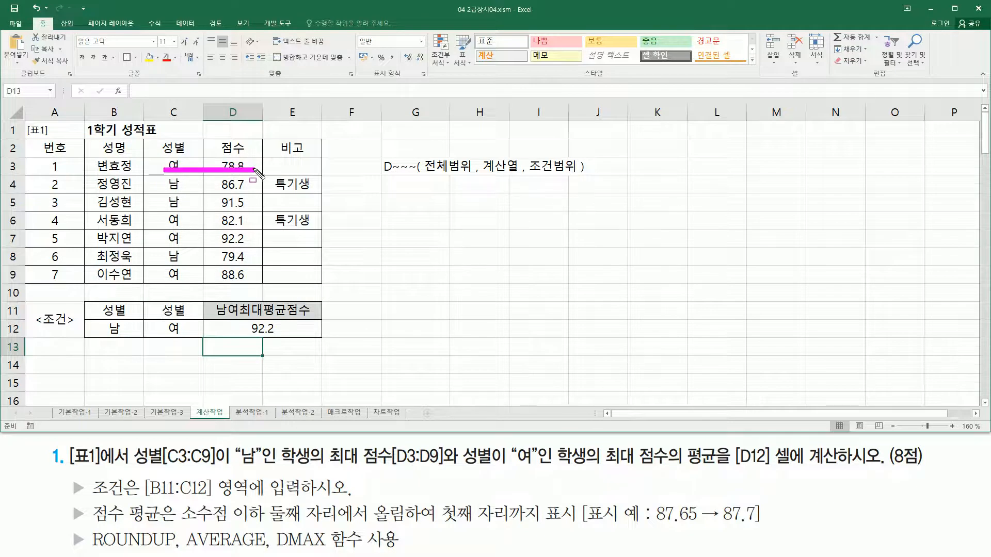
{"action": "left_click_drag", "start_coordinate": [164, 226], "coordinate": [261, 226]}
{"action": "left_click_drag", "start_coordinate": [160, 244], "coordinate": [256, 247]}
{"action": "left_click_drag", "start_coordinate": [162, 279], "coordinate": [253, 281]}
{"action": "mouse_move", "coordinate": [227, 231]}
{"action": "left_mouse_down"}
{"action": "mouse_move", "coordinate": [213, 242]}
{"action": "mouse_move", "coordinate": [242, 231]}
{"action": "mouse_move", "coordinate": [250, 245]}
{"action": "left_mouse_up"}
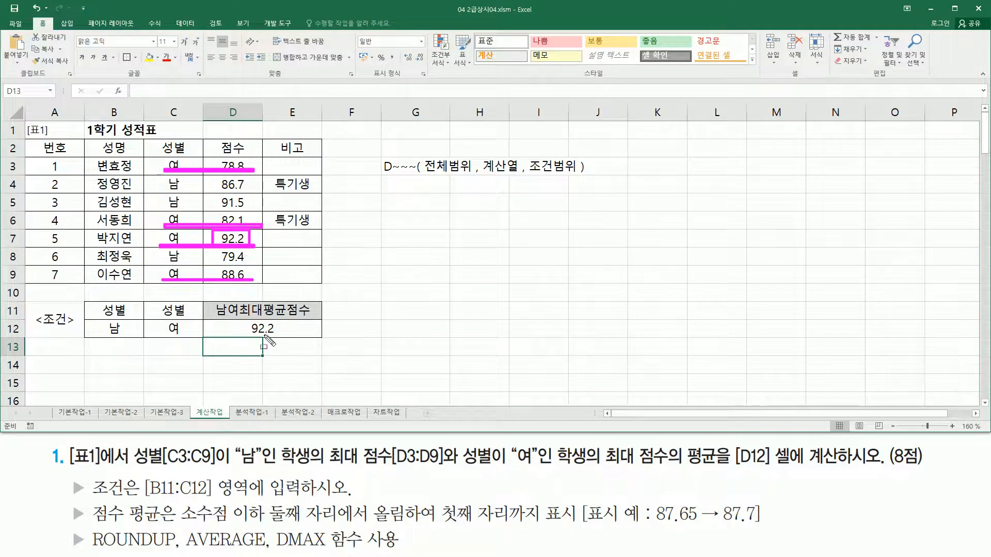
{"action": "key", "text": "Escape"}
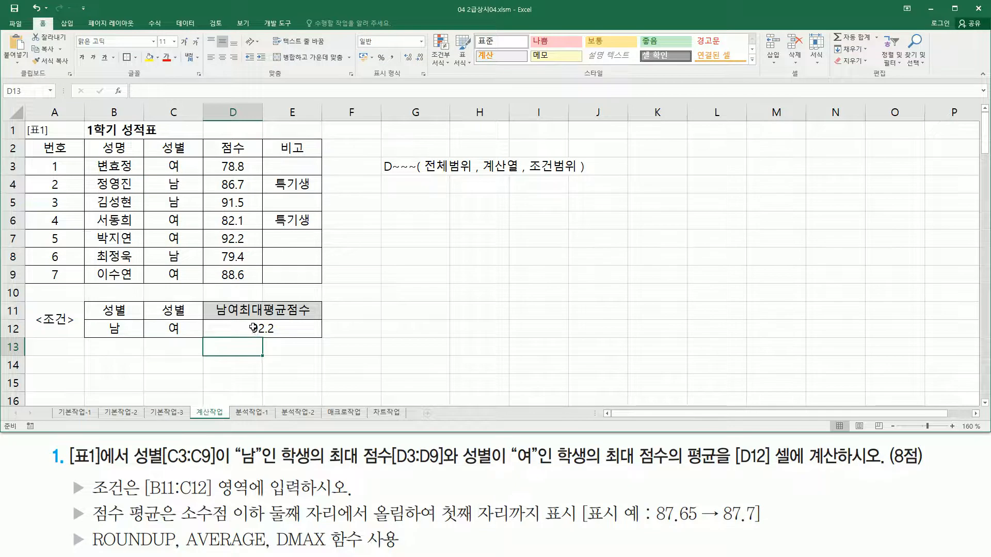
Insert the AVERAGE function with its opening parenthesis in front of the DMAX expression in D12's formula
{"action": "left_click", "coordinate": [253, 328]}
{"action": "double_click", "coordinate": [253, 328]}
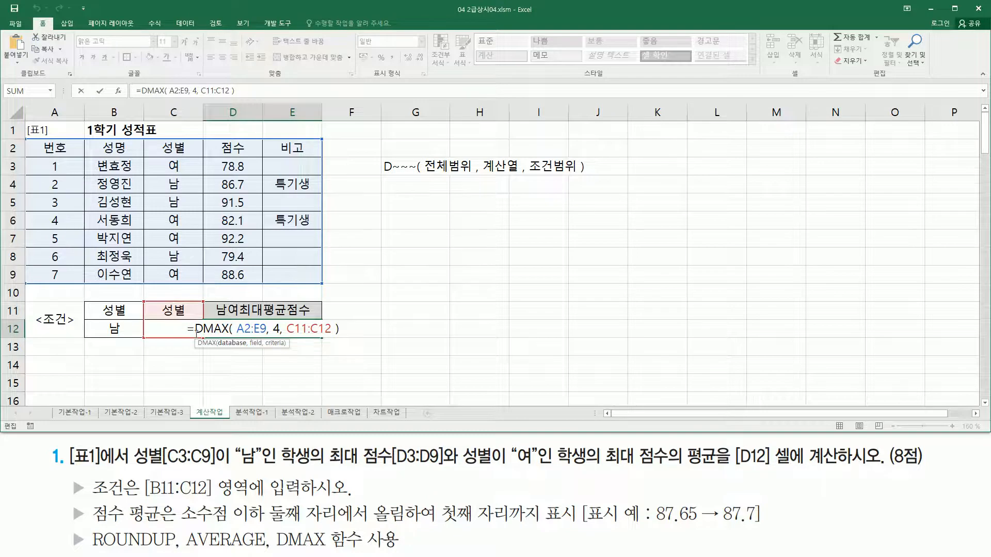
{"action": "left_click_drag", "start_coordinate": [199, 328], "coordinate": [350, 329]}
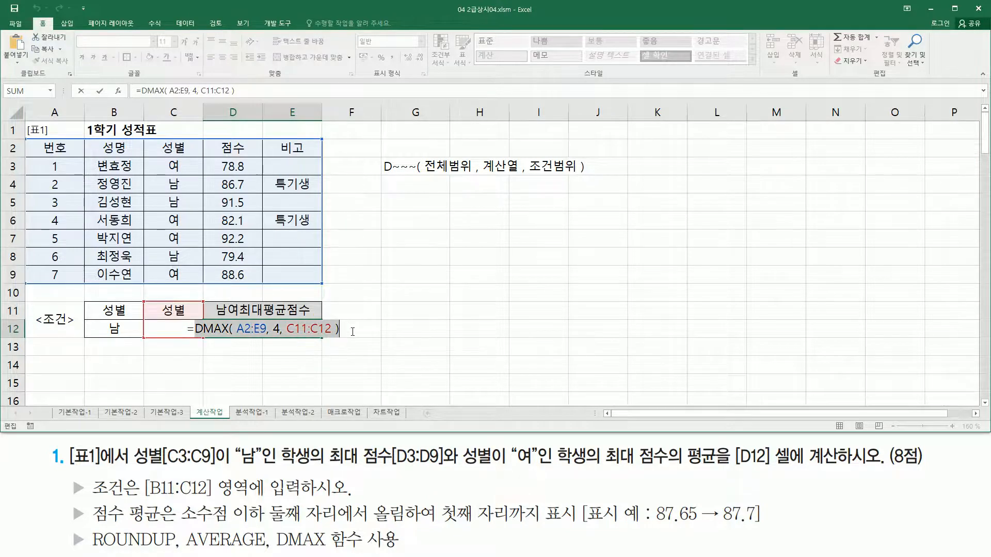
{"action": "left_click_drag", "start_coordinate": [681, 443], "coordinate": [719, 473]}
{"action": "left_click_drag", "start_coordinate": [182, 550], "coordinate": [264, 549]}
{"action": "key", "text": "Escape"}
{"action": "left_click", "coordinate": [195, 328]}
{"action": "type", "text": "aver"}
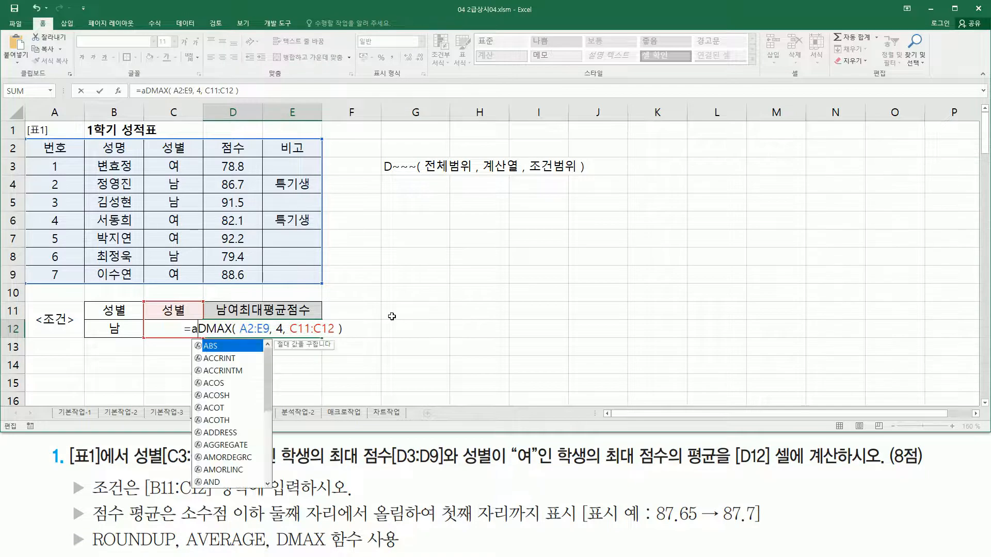
{"action": "key", "text": "Tab"}
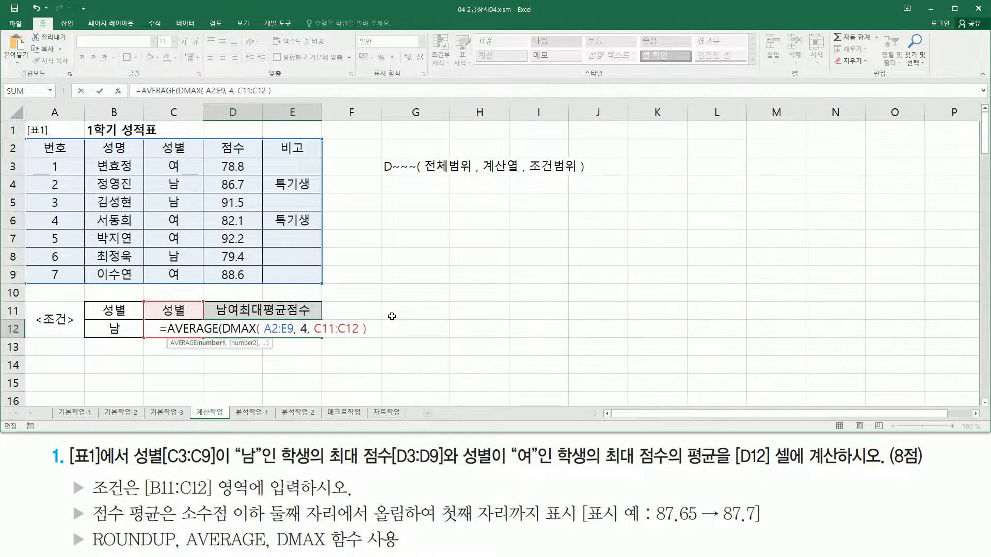
Insert the copied DMAX( A2:E9, 4, B11:B12 ) as AVERAGE's first argument, with a comma before the existing DMAX expression
{"action": "type", "text": "DMAX( A2:E9, 4, B11:B12 )"}
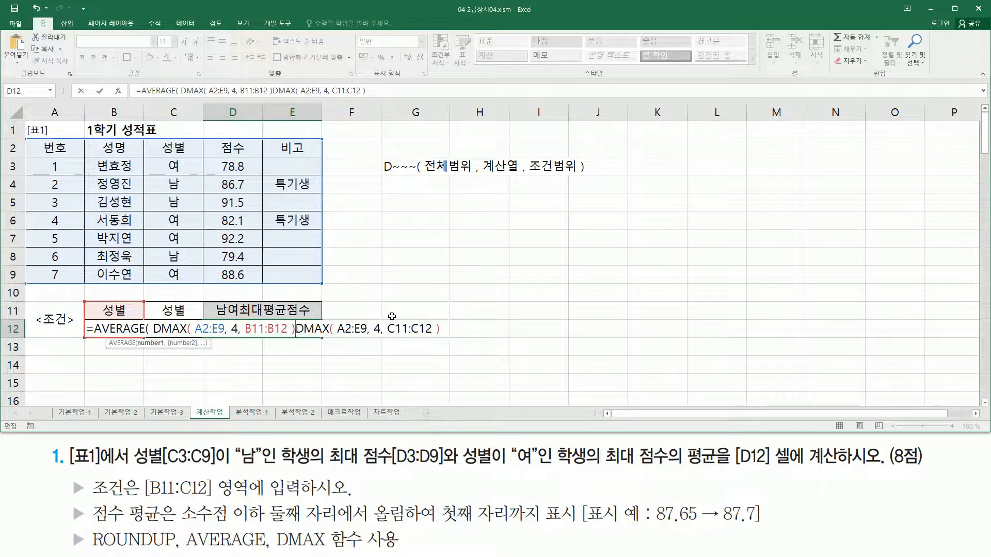
{"action": "type", "text": ","}
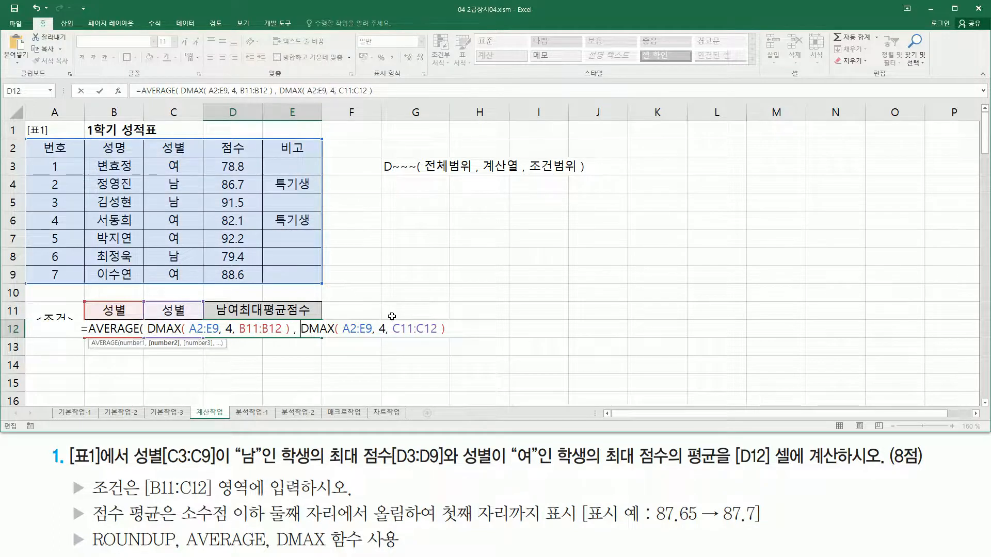
{"action": "left_click_drag", "start_coordinate": [302, 335], "coordinate": [443, 335]}
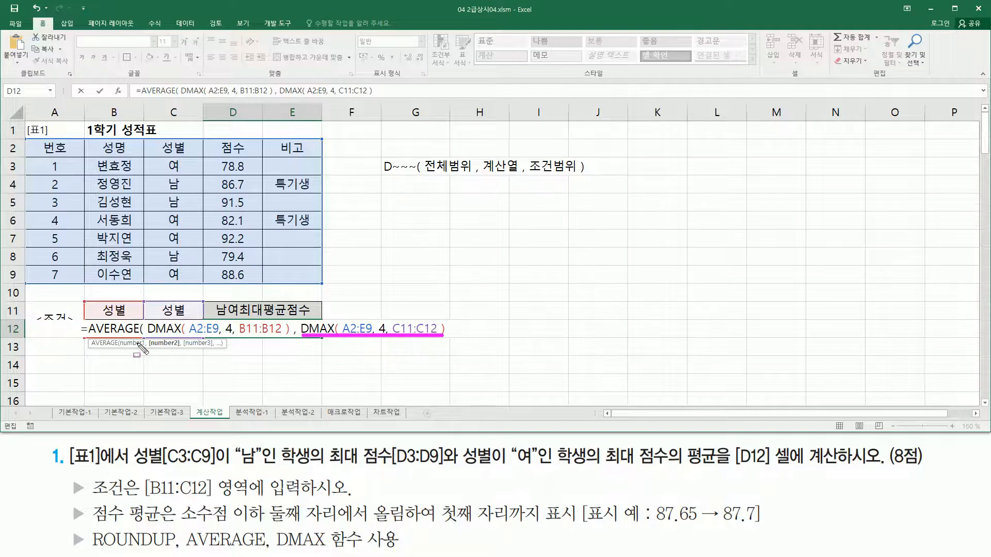
{"action": "mouse_move", "coordinate": [151, 339]}
{"action": "left_mouse_down"}
{"action": "mouse_move", "coordinate": [287, 347]}
{"action": "mouse_move", "coordinate": [289, 319]}
{"action": "left_mouse_up"}
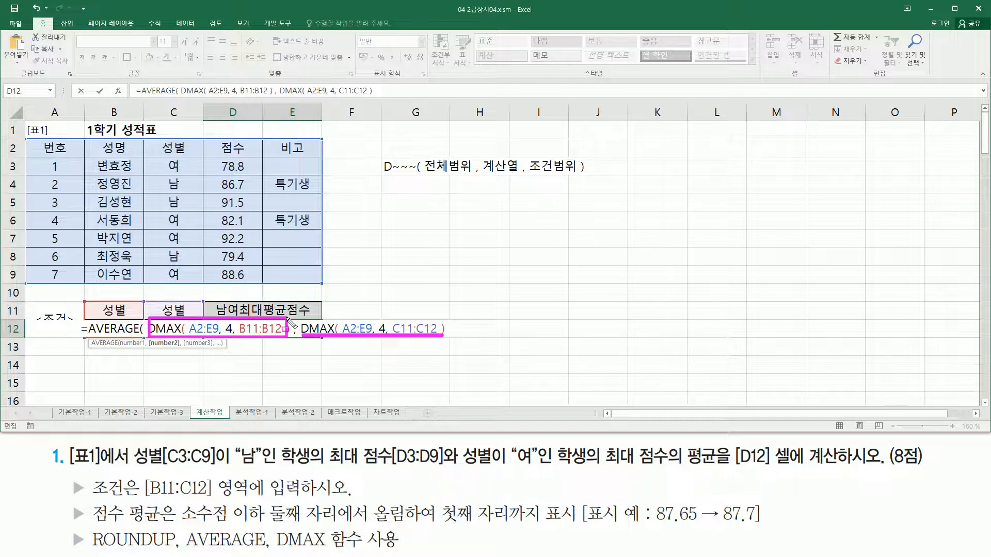
Close the AVERAGE function after its second DMAX argument and enter the completed formula in D12
{"action": "left_click_drag", "start_coordinate": [299, 335], "coordinate": [445, 339]}
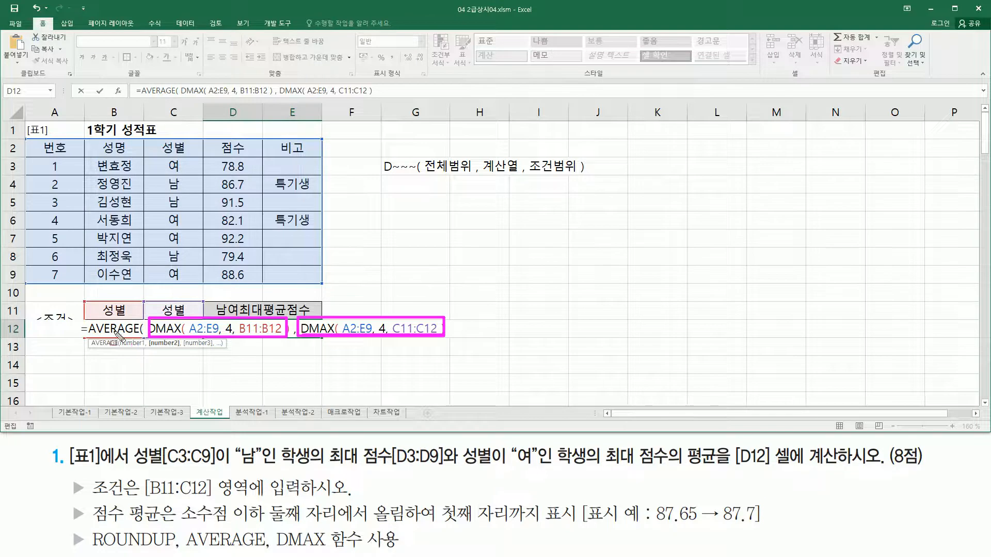
{"action": "key", "text": "Escape"}
{"action": "left_click", "coordinate": [454, 329]}
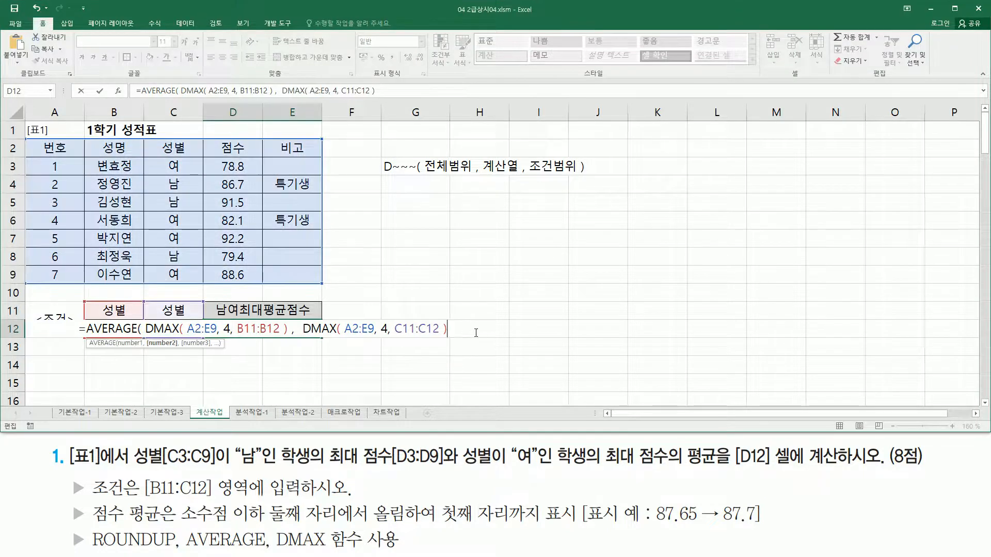
{"action": "type", "text": ")"}
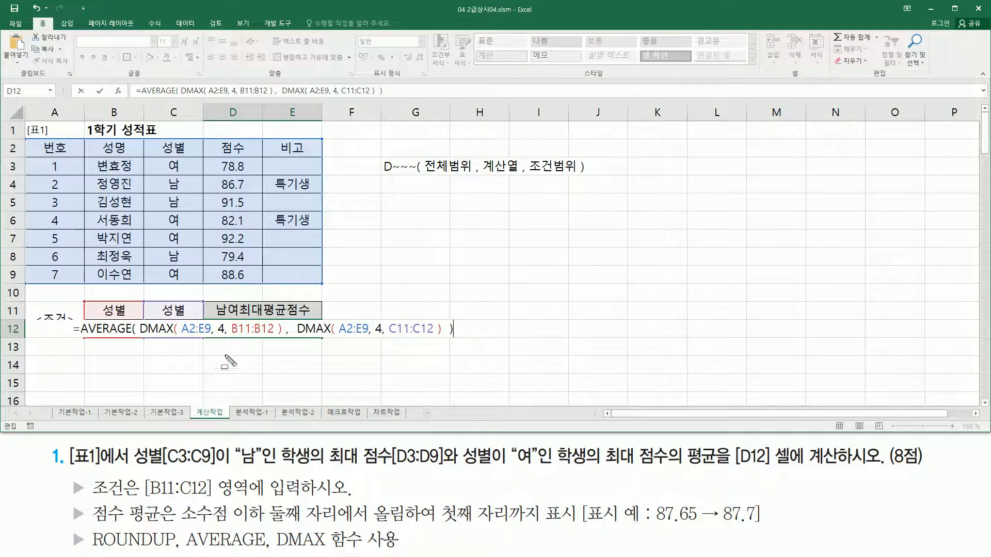
{"action": "left_click_drag", "start_coordinate": [138, 335], "coordinate": [443, 339]}
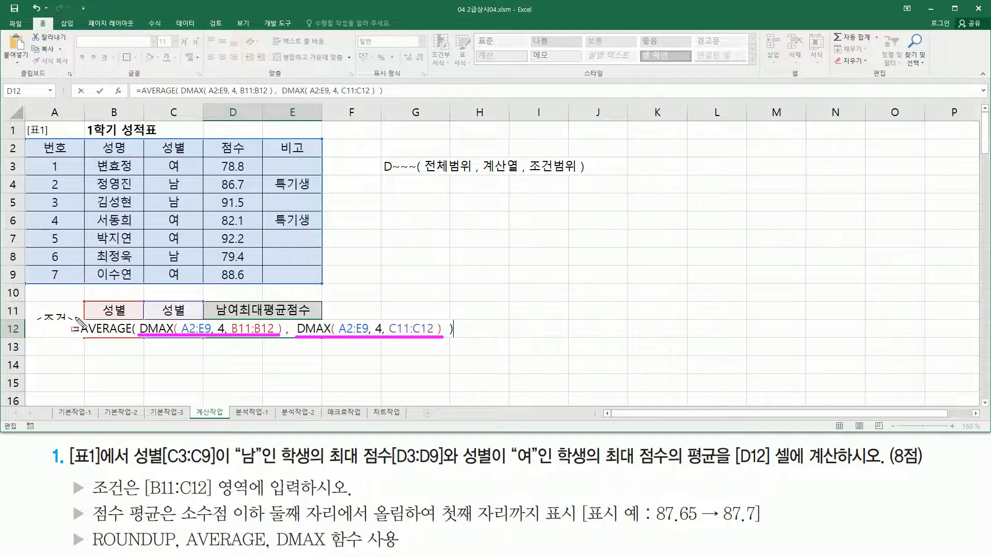
{"action": "left_click_drag", "start_coordinate": [75, 313], "coordinate": [457, 343]}
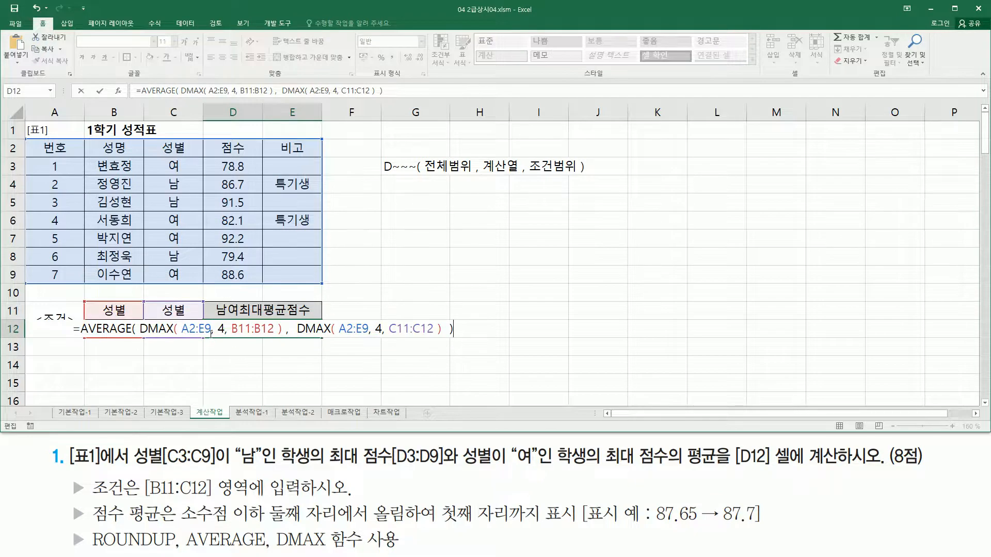
{"action": "key", "text": "Return"}
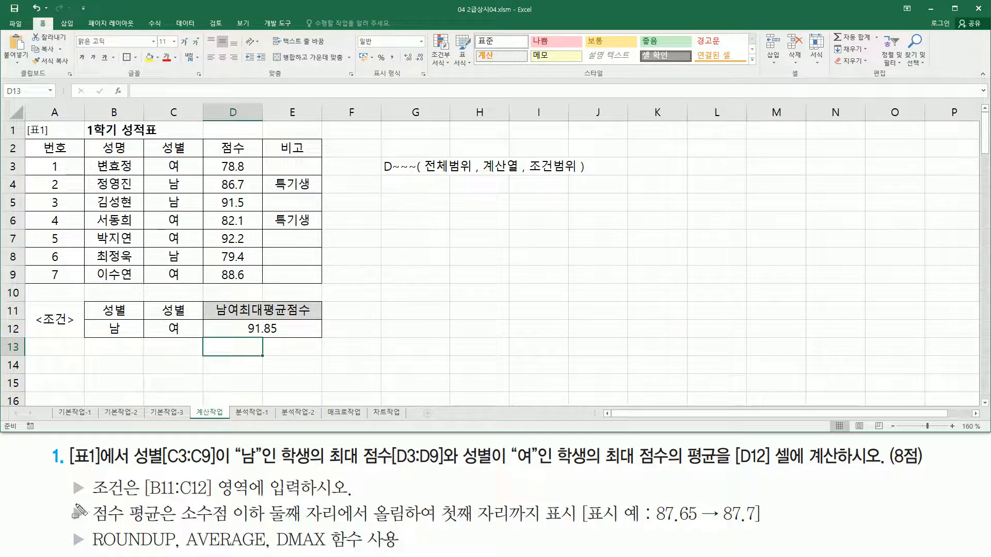
Review the requirement to round up to one decimal place with ROUNDUP against the average in D12
{"action": "mouse_move", "coordinate": [69, 498]}
{"action": "left_mouse_down"}
{"action": "mouse_move", "coordinate": [86, 529]}
{"action": "mouse_move", "coordinate": [575, 522]}
{"action": "left_mouse_up"}
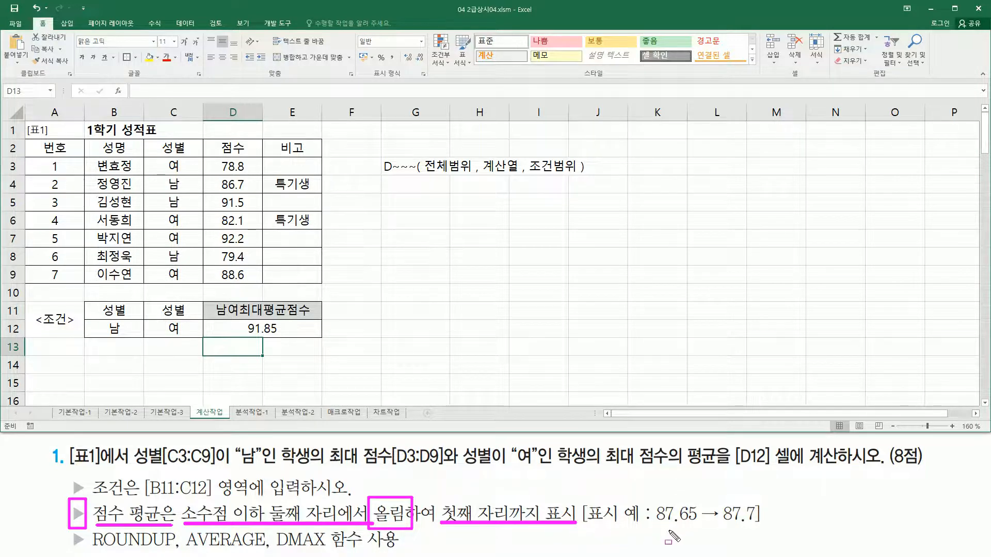
{"action": "left_click_drag", "start_coordinate": [655, 527], "coordinate": [702, 527]}
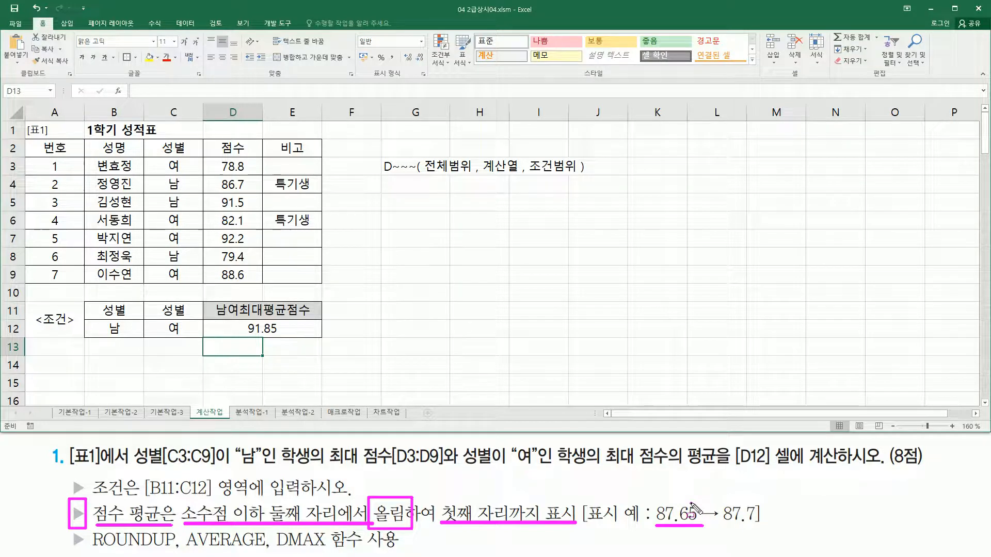
{"action": "left_click_drag", "start_coordinate": [722, 525], "coordinate": [756, 526]}
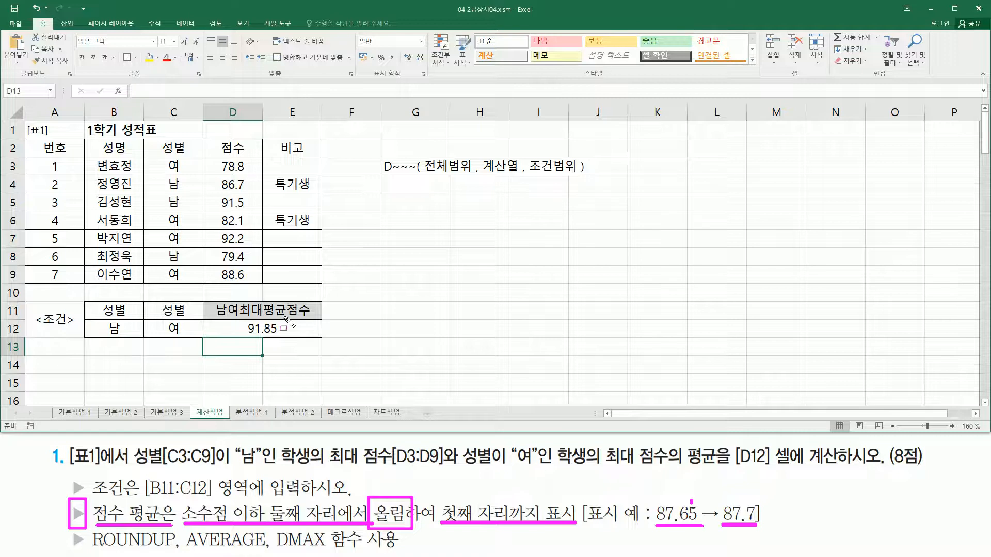
{"action": "left_click_drag", "start_coordinate": [237, 334], "coordinate": [286, 333]}
{"action": "left_click_drag", "start_coordinate": [94, 548], "coordinate": [175, 548]}
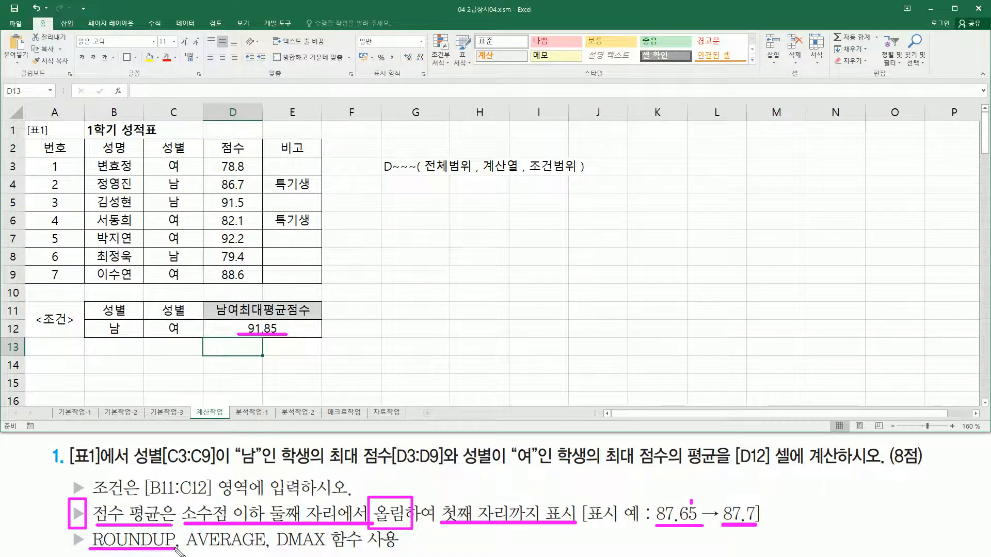
Insert the ROUNDUP function with its opening parenthesis in front of AVERAGE in D12's formula
{"action": "double_click", "coordinate": [243, 329]}
{"action": "left_click", "coordinate": [81, 328]}
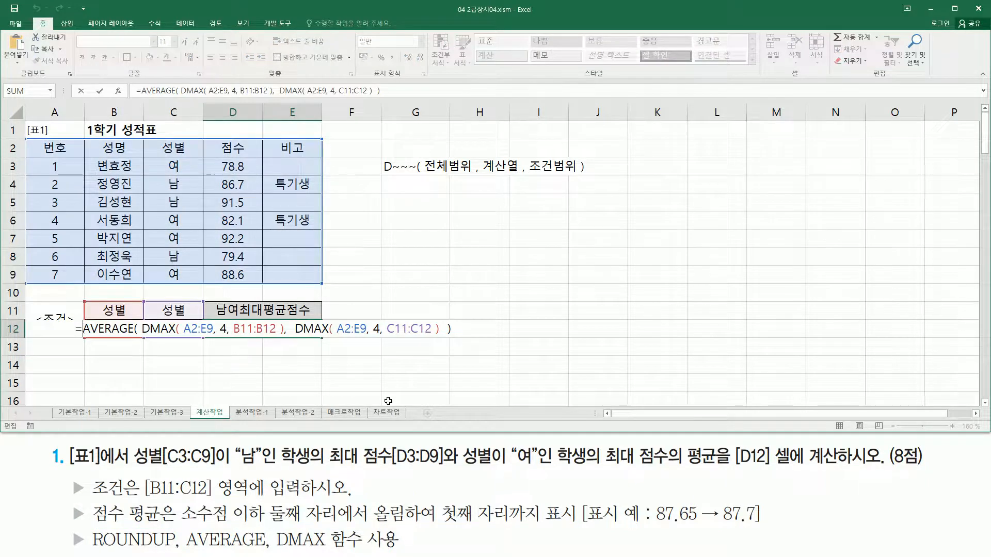
{"action": "type", "text": "round"}
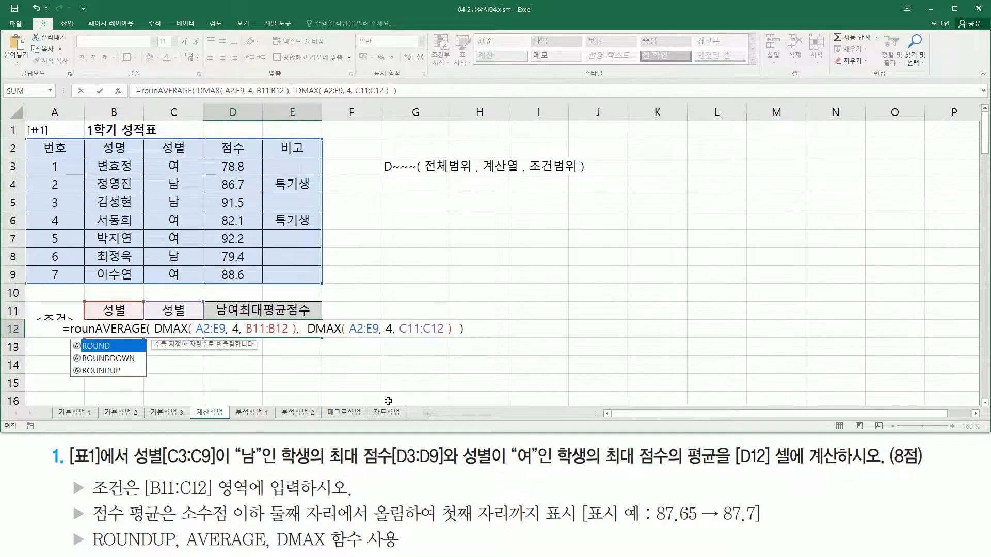
{"action": "type", "text": "up"}
{"action": "key", "text": "Tab"}
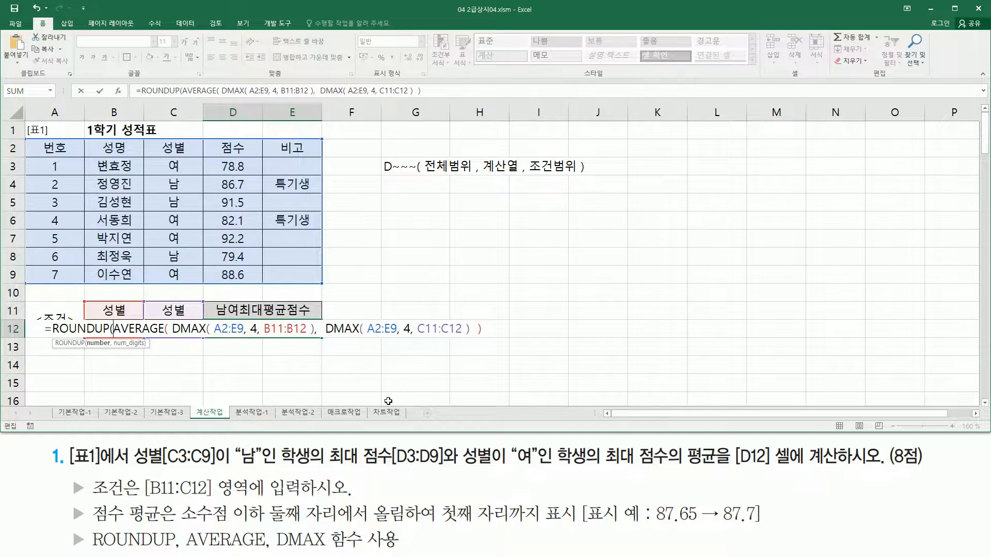
Complete ROUNDUP in D12 with 1 as the number of digits after the AVERAGE expression, close it and enter the formula
{"action": "key", "text": "shift+End"}
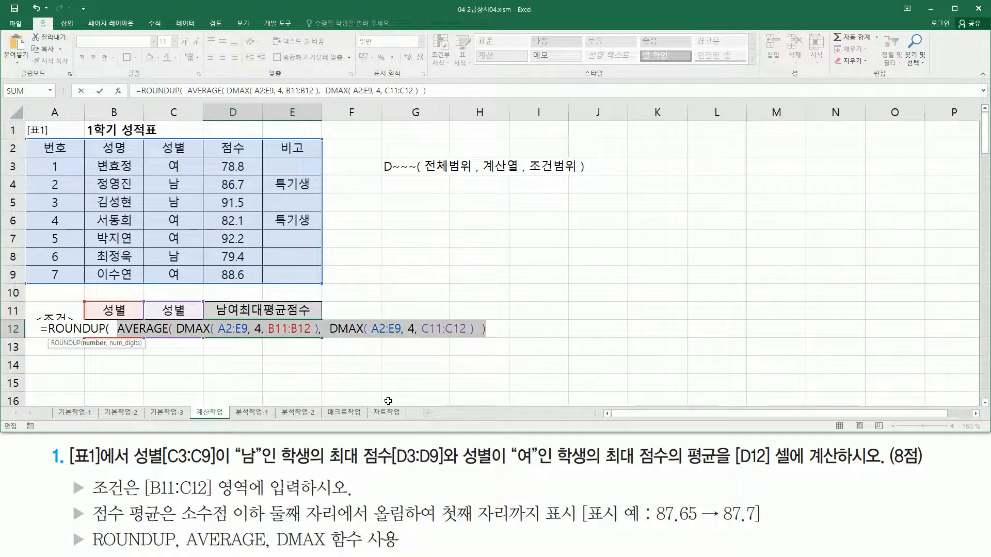
{"action": "key", "text": "End"}
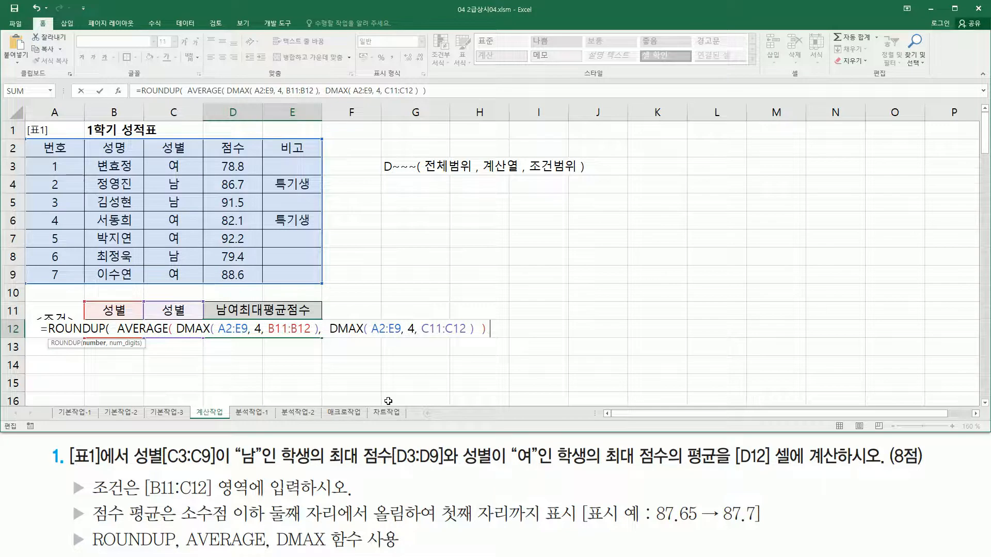
{"action": "type", "text": ", "}
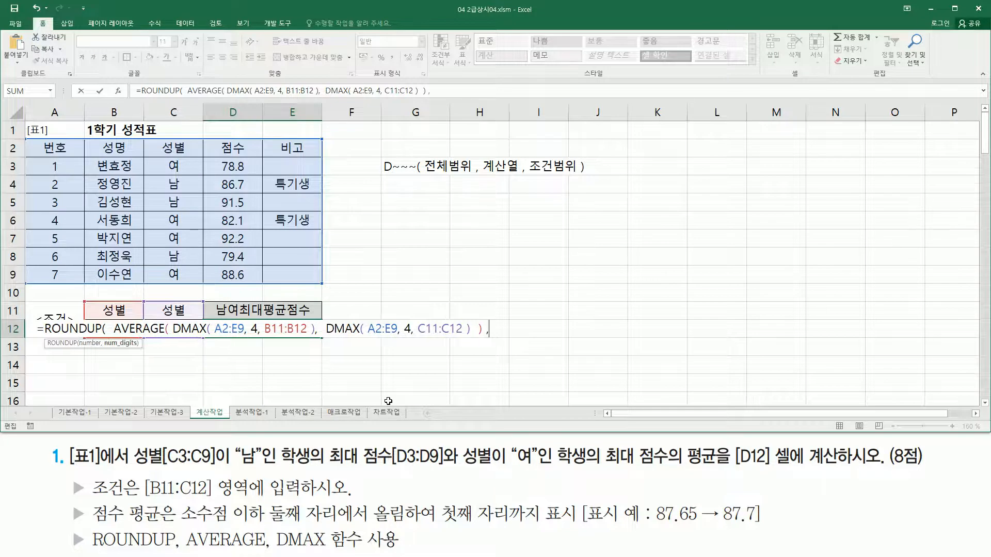
{"action": "type", "text": "1"}
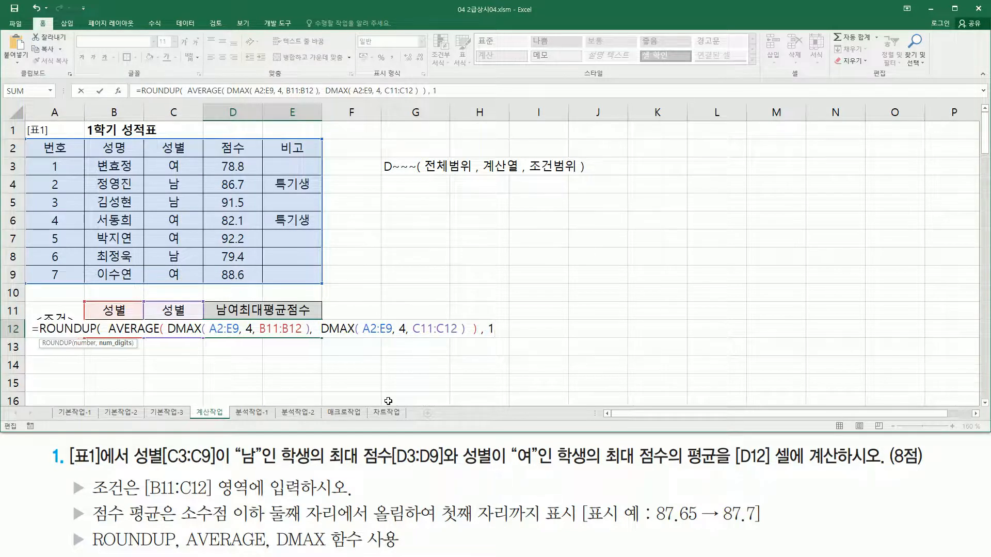
{"action": "type", "text": " )"}
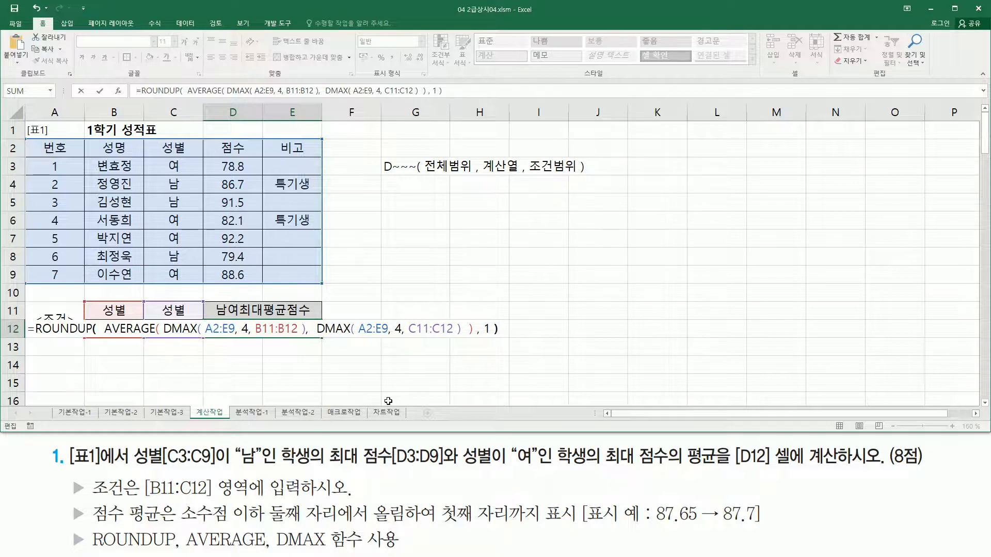
{"action": "left_click_drag", "start_coordinate": [481, 338], "coordinate": [497, 321]}
{"action": "mouse_move", "coordinate": [103, 338]}
{"action": "left_mouse_down"}
{"action": "mouse_move", "coordinate": [498, 338]}
{"action": "mouse_move", "coordinate": [473, 337]}
{"action": "left_mouse_up"}
{"action": "left_click_drag", "start_coordinate": [37, 336], "coordinate": [93, 339]}
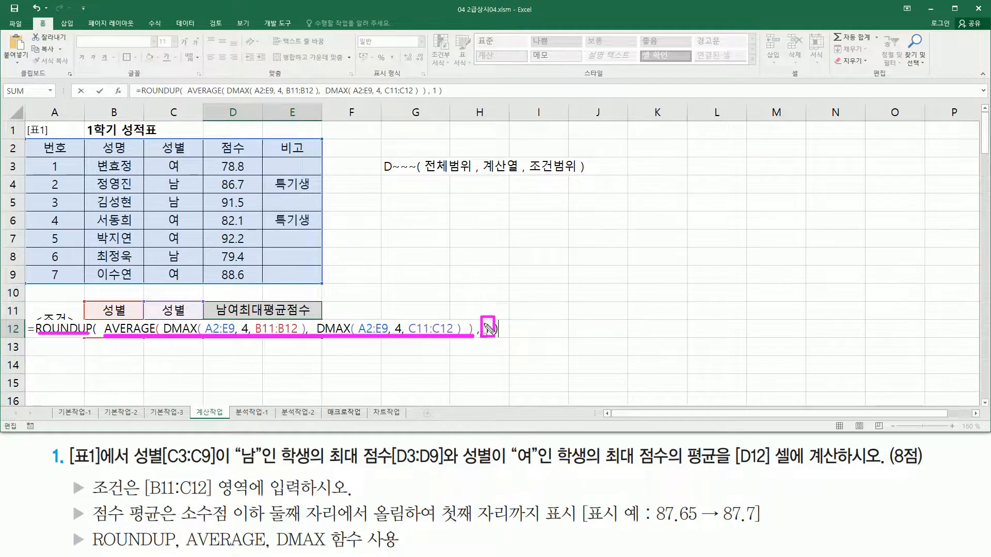
{"action": "key", "text": "Escape"}
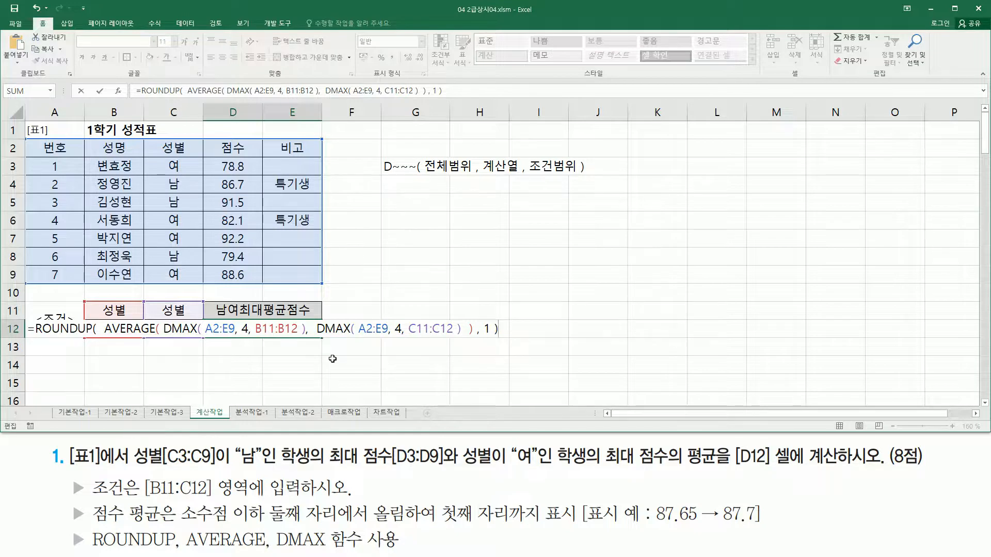
{"action": "key", "text": "Return"}
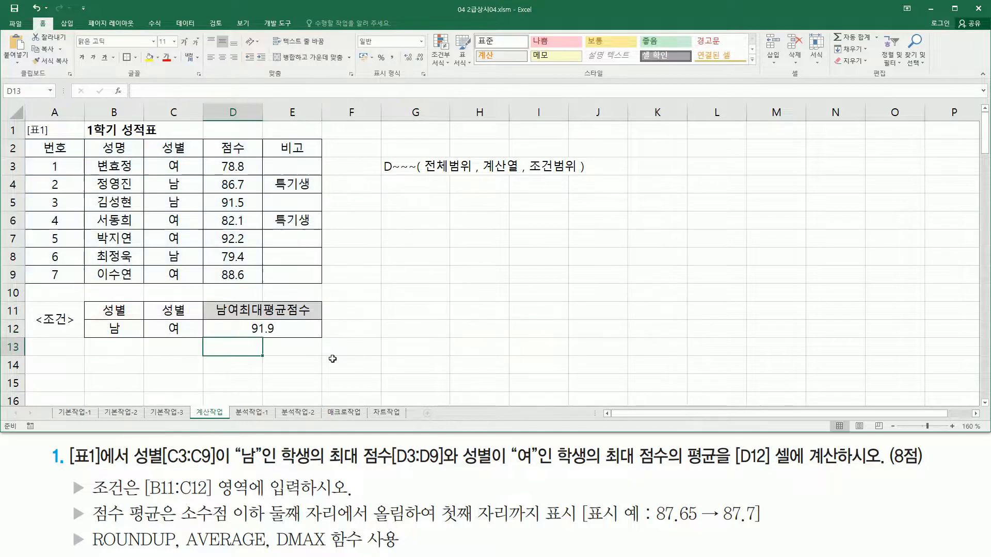
Write D12's complete ROUNDUP, AVERAGE and DMAX formula as plain text in G5
{"action": "left_click", "coordinate": [287, 329]}
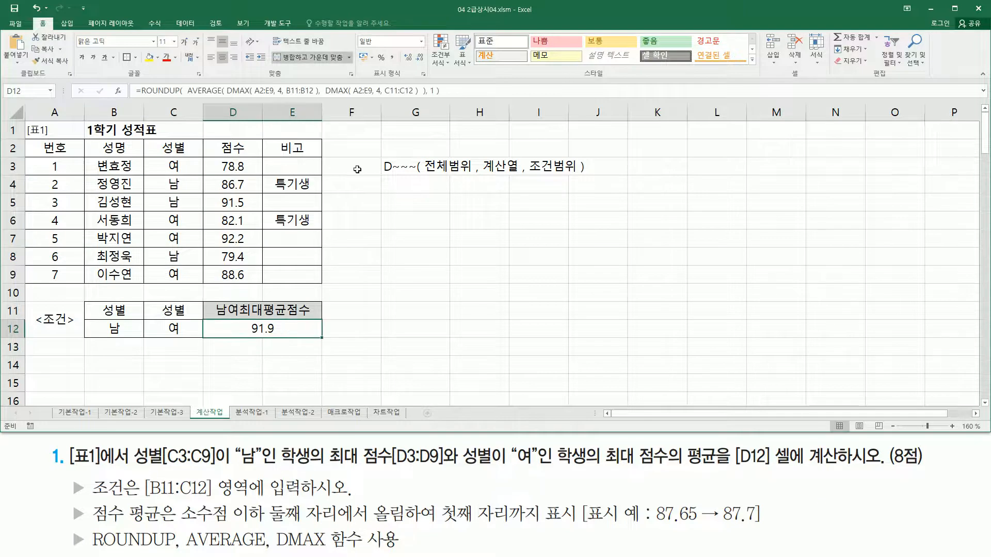
{"action": "left_click", "coordinate": [403, 203]}
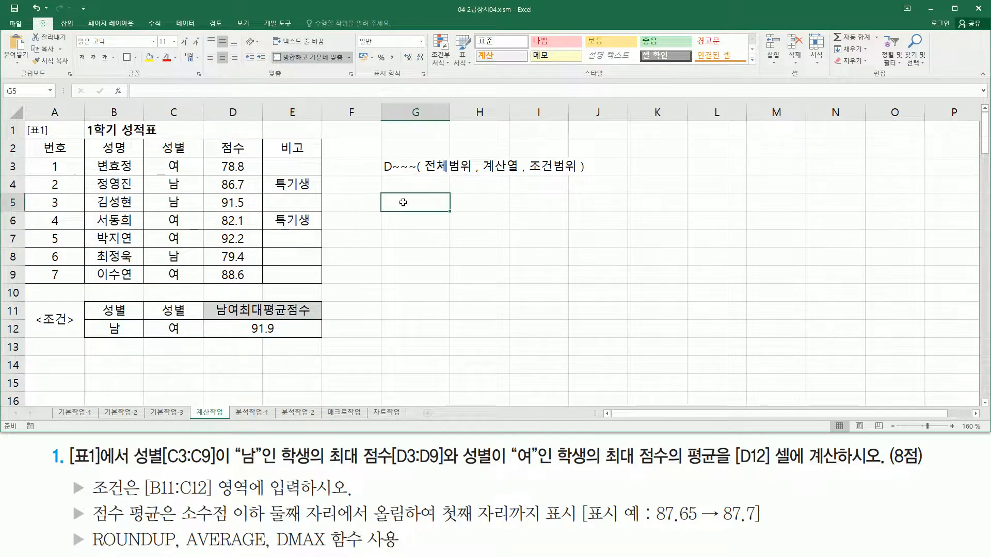
{"action": "type", "text": "'"}
{"action": "type", "text": "=ROUNDUP(  AVERAGE( DMAX( A2:E9, 4, B11:B12 ),  DMAX( A2:E9, 4, C11:C12 )  ), 1 )"}
{"action": "key", "text": "Return"}
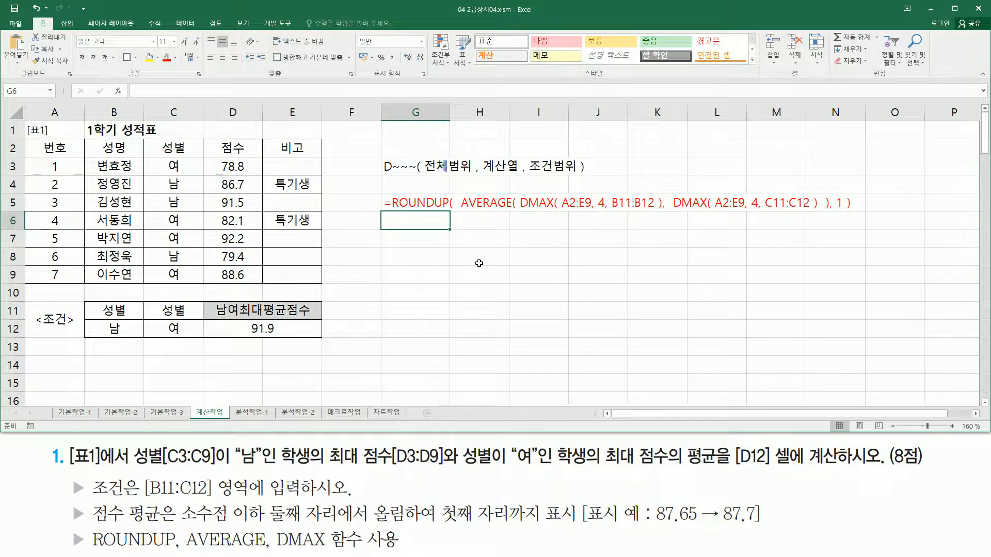
Examine the formula text in G5, from the two DMAX arguments through AVERAGE to ROUNDUP and its digit argument
{"action": "left_click", "coordinate": [591, 267]}
{"action": "left_click_drag", "start_coordinate": [521, 211], "coordinate": [661, 212]}
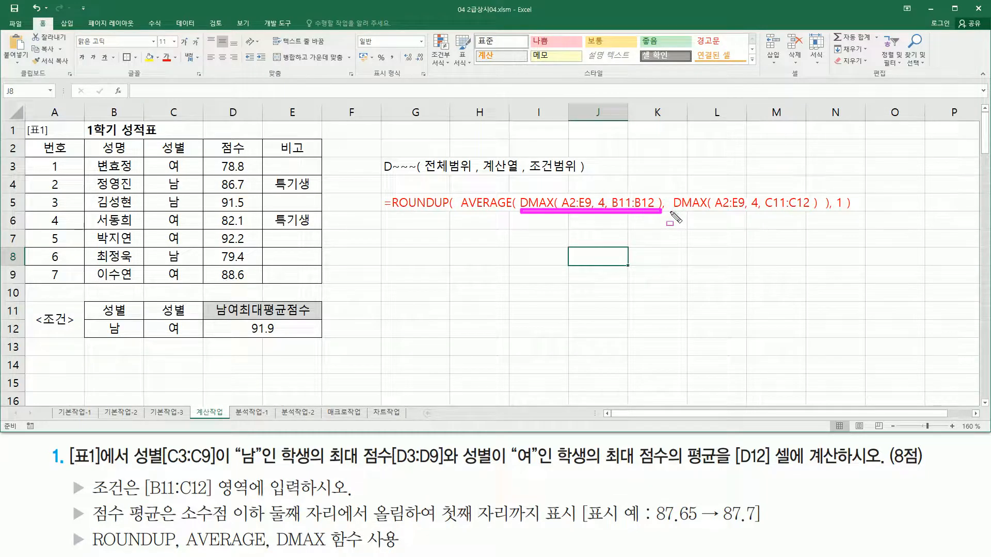
{"action": "left_click_drag", "start_coordinate": [671, 212], "coordinate": [820, 211]}
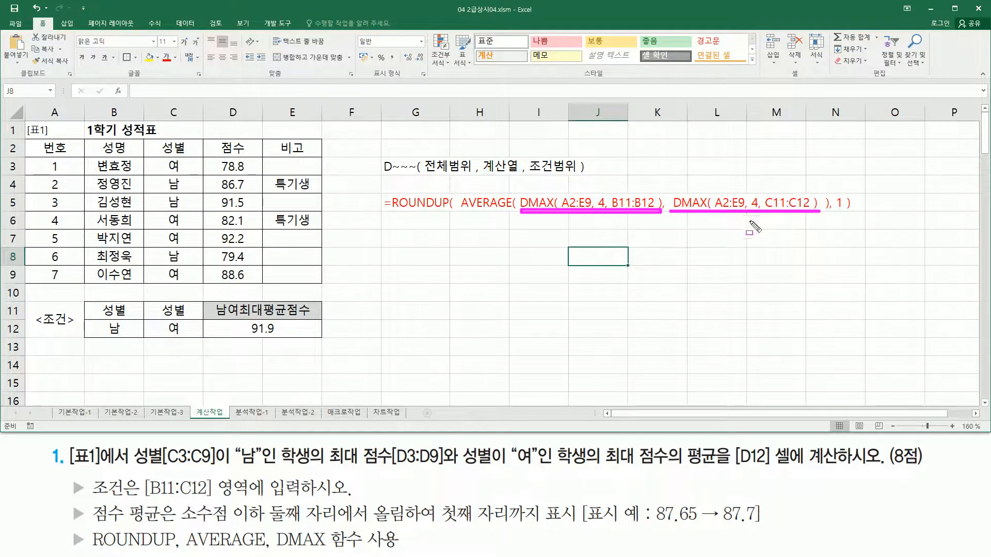
{"action": "mouse_move", "coordinate": [516, 211]}
{"action": "left_mouse_down"}
{"action": "mouse_move", "coordinate": [607, 213]}
{"action": "mouse_move", "coordinate": [581, 189]}
{"action": "left_mouse_up"}
{"action": "mouse_move", "coordinate": [673, 211]}
{"action": "left_mouse_down"}
{"action": "mouse_move", "coordinate": [674, 188]}
{"action": "mouse_move", "coordinate": [813, 212]}
{"action": "mouse_move", "coordinate": [819, 189]}
{"action": "mouse_move", "coordinate": [809, 189]}
{"action": "left_mouse_up"}
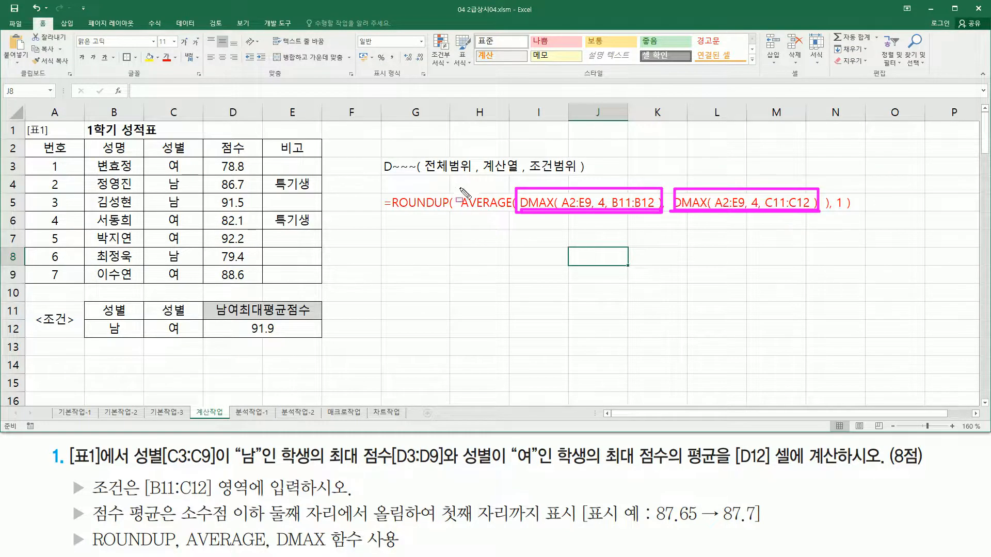
{"action": "mouse_move", "coordinate": [459, 182]}
{"action": "left_mouse_down"}
{"action": "mouse_move", "coordinate": [467, 209]}
{"action": "mouse_move", "coordinate": [831, 227]}
{"action": "left_mouse_up"}
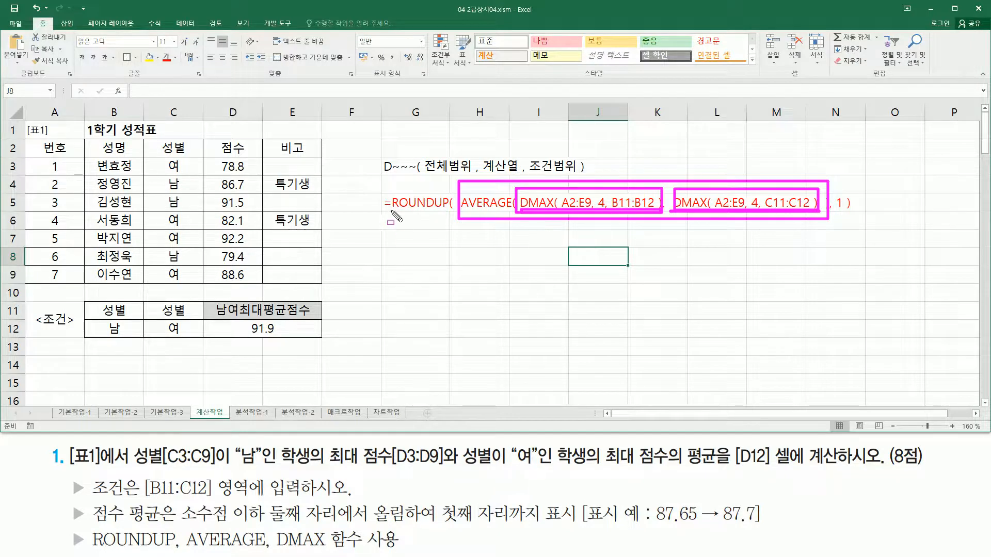
{"action": "left_click_drag", "start_coordinate": [392, 212], "coordinate": [450, 211]}
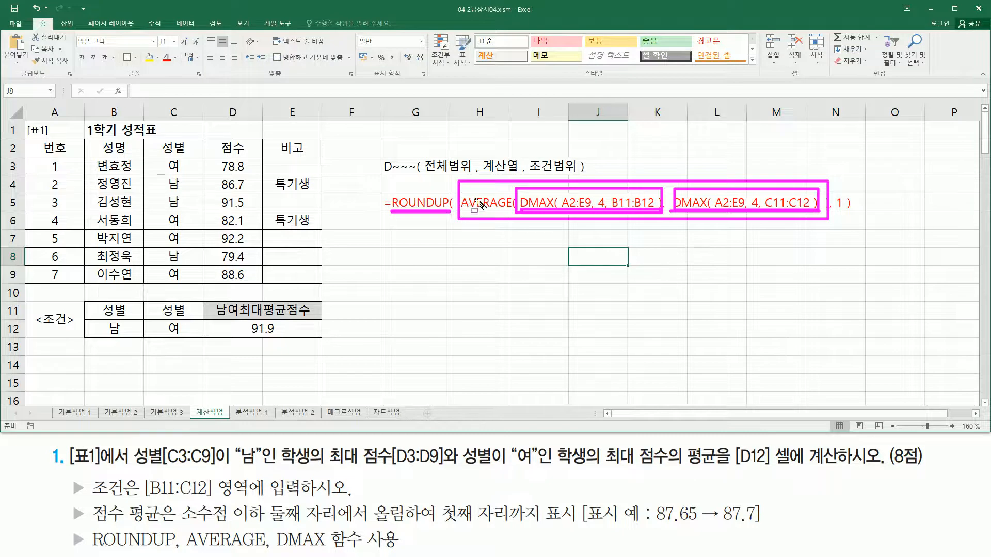
{"action": "left_click_drag", "start_coordinate": [835, 210], "coordinate": [844, 210]}
{"action": "key", "text": "Escape"}
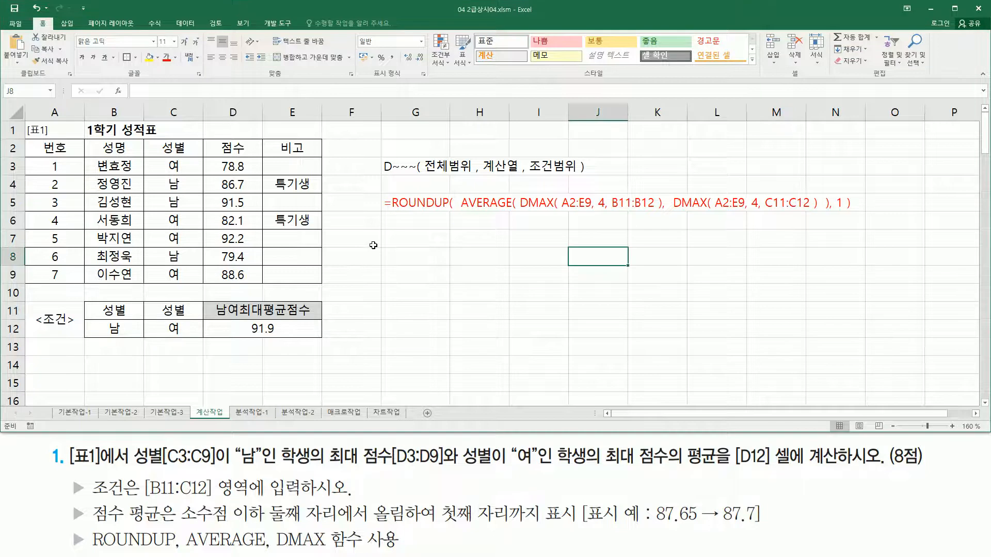
Examine the 표2 book rental table and its task of labelling H12:K12 우수 or 일반 by repeated 회원ID in H3:H9
{"action": "left_click", "coordinate": [375, 252]}
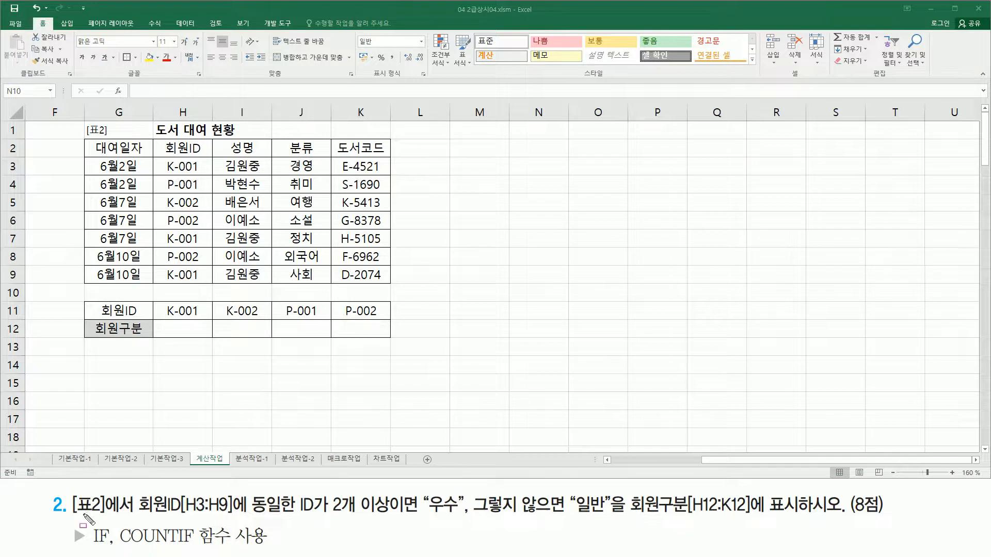
{"action": "left_click_drag", "start_coordinate": [72, 516], "coordinate": [134, 515]}
{"action": "mouse_move", "coordinate": [84, 120]}
{"action": "left_mouse_down"}
{"action": "mouse_move", "coordinate": [83, 169]}
{"action": "mouse_move", "coordinate": [258, 176]}
{"action": "mouse_move", "coordinate": [366, 223]}
{"action": "mouse_move", "coordinate": [395, 293]}
{"action": "mouse_move", "coordinate": [391, 284]}
{"action": "left_mouse_up"}
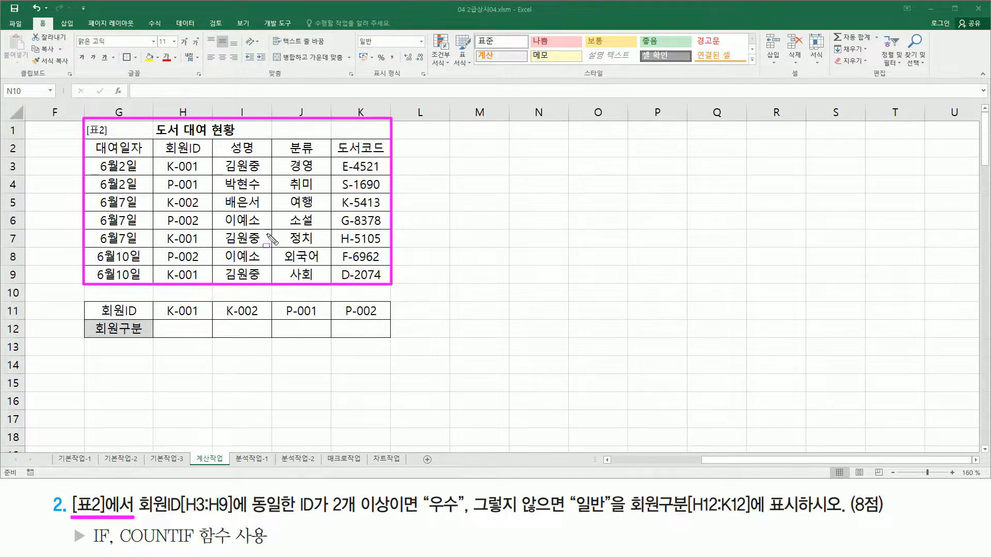
{"action": "left_click_drag", "start_coordinate": [135, 490], "coordinate": [247, 519]}
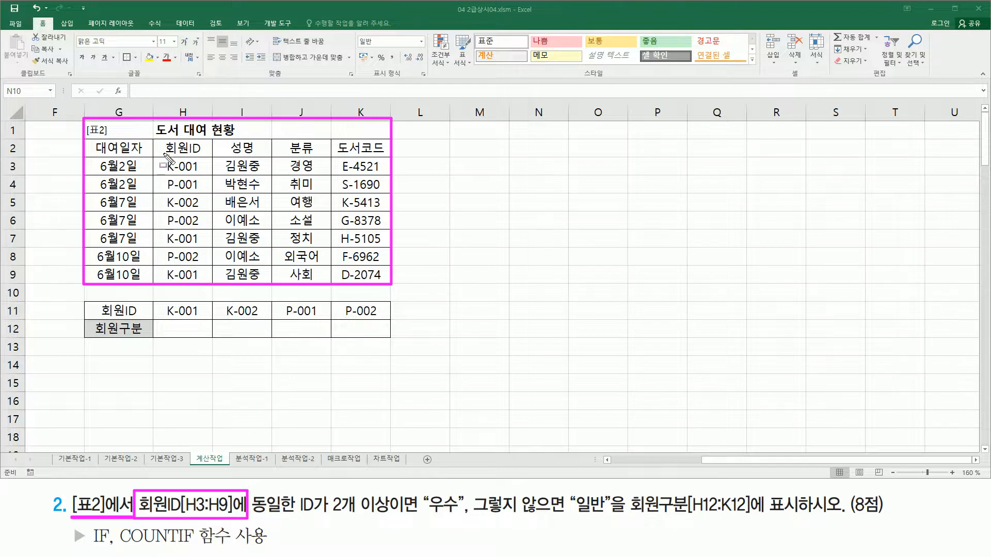
{"action": "mouse_move", "coordinate": [164, 152]}
{"action": "left_mouse_down"}
{"action": "mouse_move", "coordinate": [206, 142]}
{"action": "mouse_move", "coordinate": [207, 156]}
{"action": "left_mouse_up"}
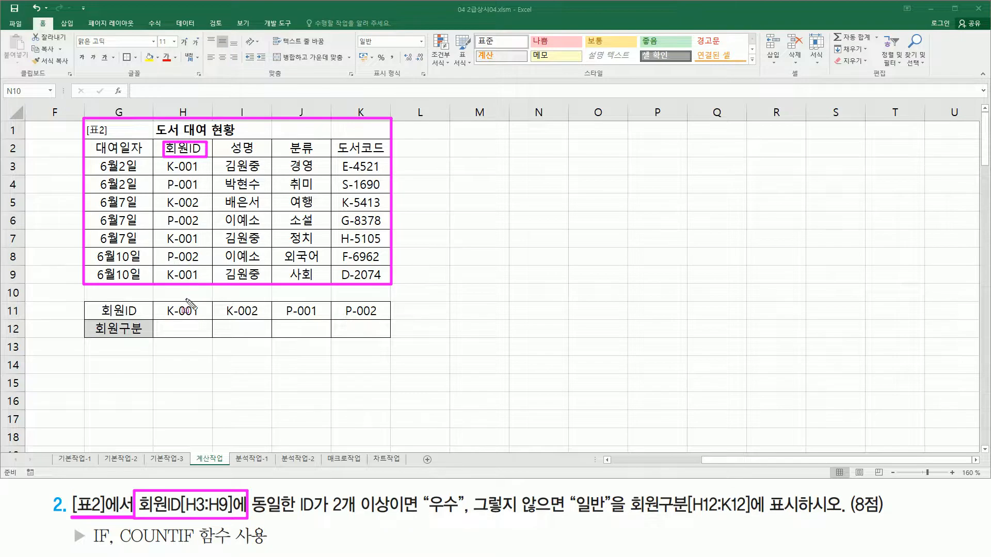
{"action": "mouse_move", "coordinate": [253, 516]}
{"action": "left_mouse_down"}
{"action": "mouse_move", "coordinate": [467, 517]}
{"action": "mouse_move", "coordinate": [464, 491]}
{"action": "mouse_move", "coordinate": [466, 517]}
{"action": "left_mouse_up"}
{"action": "mouse_move", "coordinate": [567, 488]}
{"action": "left_mouse_down"}
{"action": "mouse_move", "coordinate": [621, 526]}
{"action": "mouse_move", "coordinate": [614, 520]}
{"action": "mouse_move", "coordinate": [831, 522]}
{"action": "left_mouse_up"}
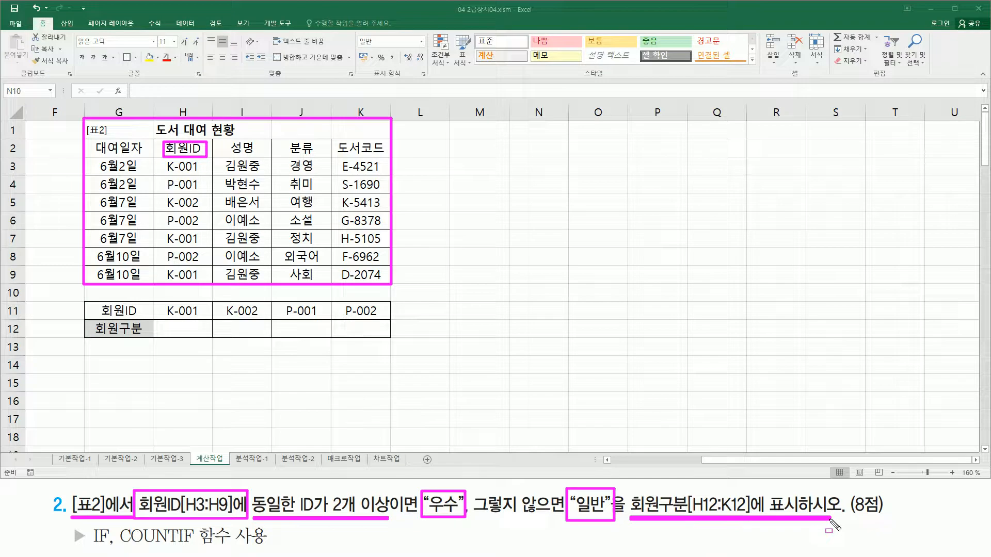
Examine the 회원구분 range H12:K12, the required COUNTIF function, and the IDs in H11:K11 against those in H3:H9
{"action": "mouse_move", "coordinate": [158, 322]}
{"action": "left_mouse_down"}
{"action": "mouse_move", "coordinate": [168, 336]}
{"action": "mouse_move", "coordinate": [386, 337]}
{"action": "left_mouse_up"}
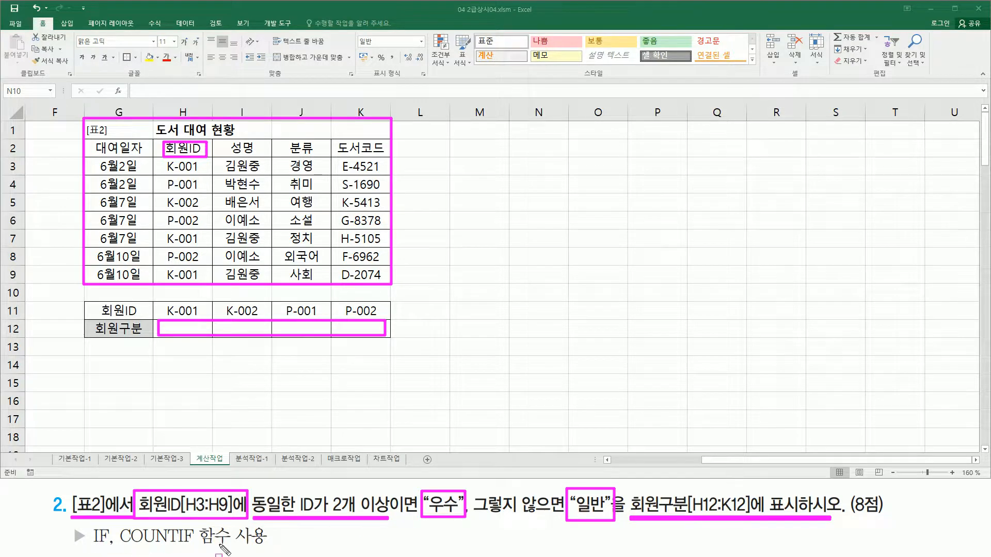
{"action": "left_click_drag", "start_coordinate": [118, 546], "coordinate": [228, 546]}
{"action": "left_click_drag", "start_coordinate": [165, 304], "coordinate": [204, 318]}
{"action": "mouse_move", "coordinate": [164, 161]}
{"action": "left_mouse_down"}
{"action": "mouse_move", "coordinate": [170, 281]}
{"action": "mouse_move", "coordinate": [205, 279]}
{"action": "mouse_move", "coordinate": [261, 323]}
{"action": "mouse_move", "coordinate": [382, 321]}
{"action": "left_mouse_up"}
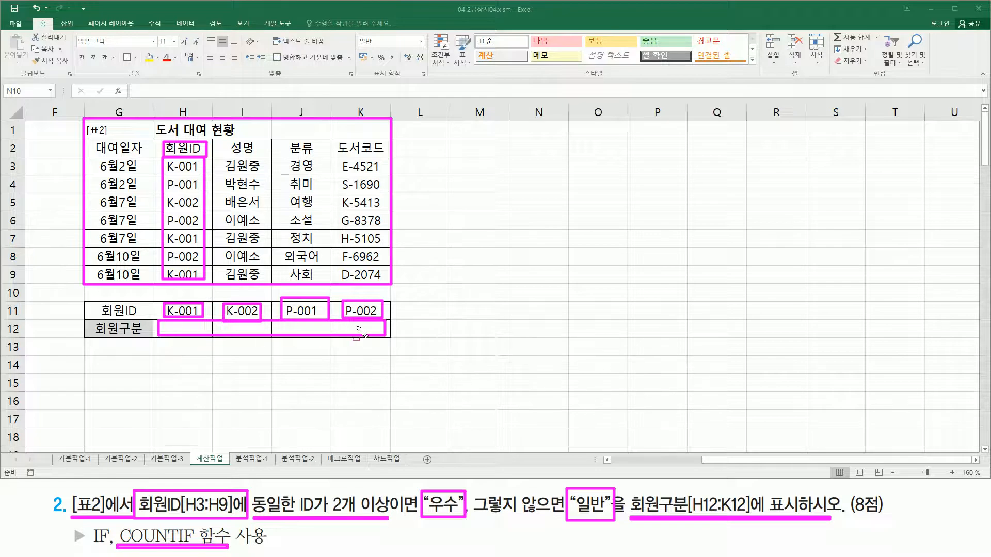
{"action": "key", "text": "Escape"}
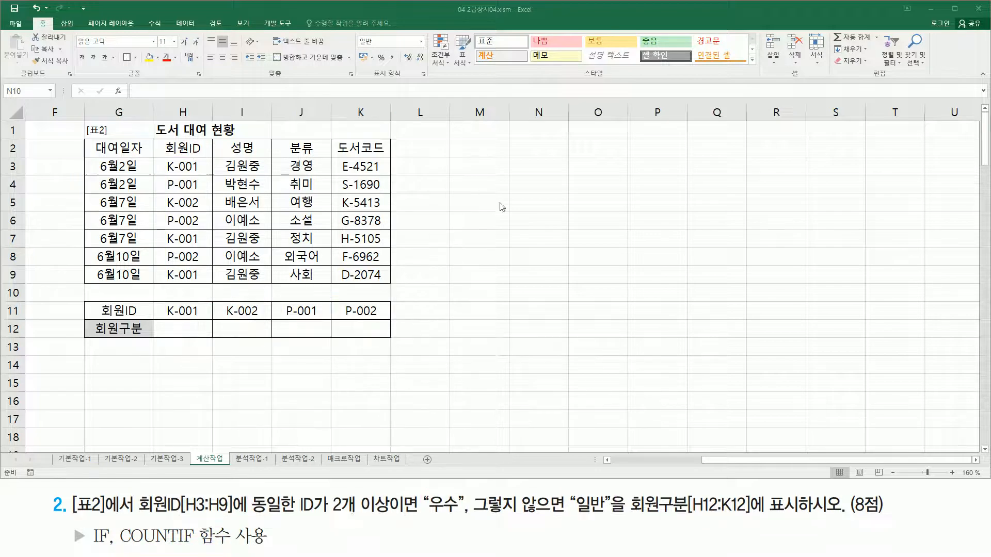
Write the COUNTIF syntax as plain text in M4, countif( 조건범위 , "조건" ), and left-align it
{"action": "left_click", "coordinate": [479, 187]}
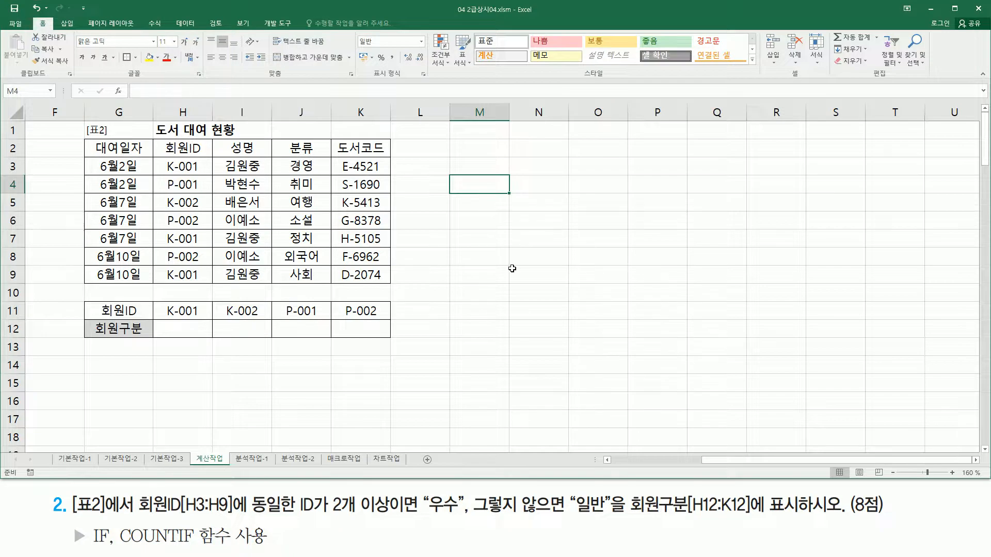
{"action": "type", "text": "countif"}
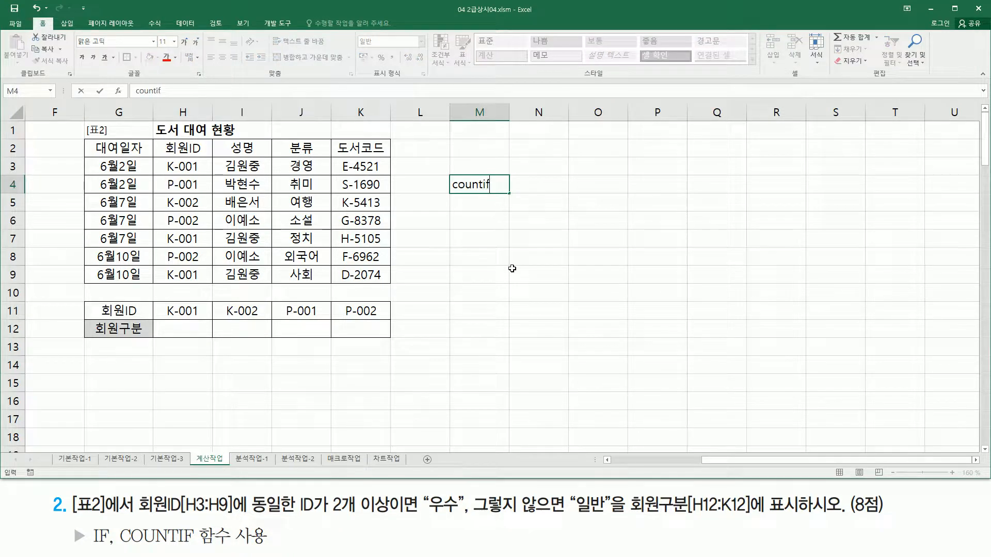
{"action": "type", "text": "조건범위 , \"조건\""}
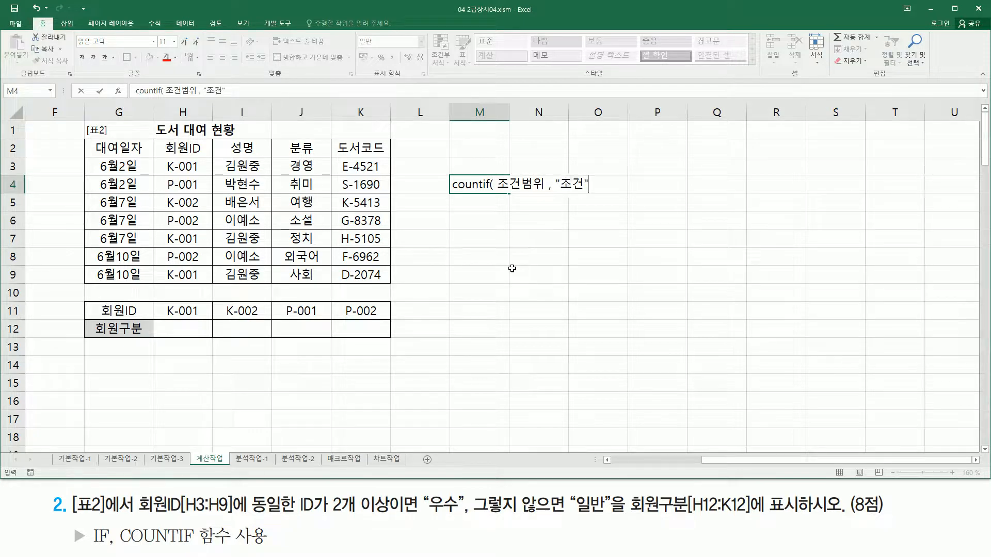
{"action": "key", "text": "Return"}
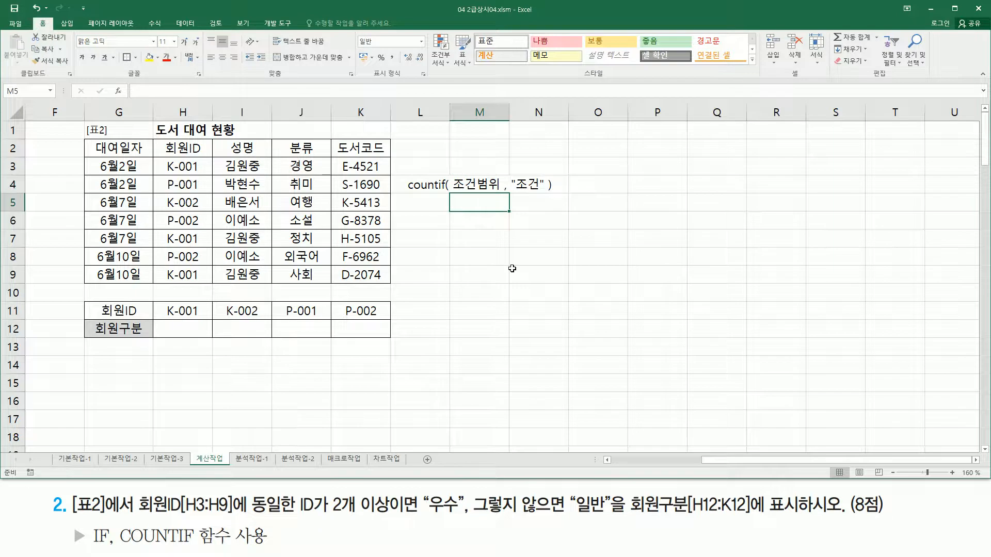
{"action": "left_click", "coordinate": [477, 179]}
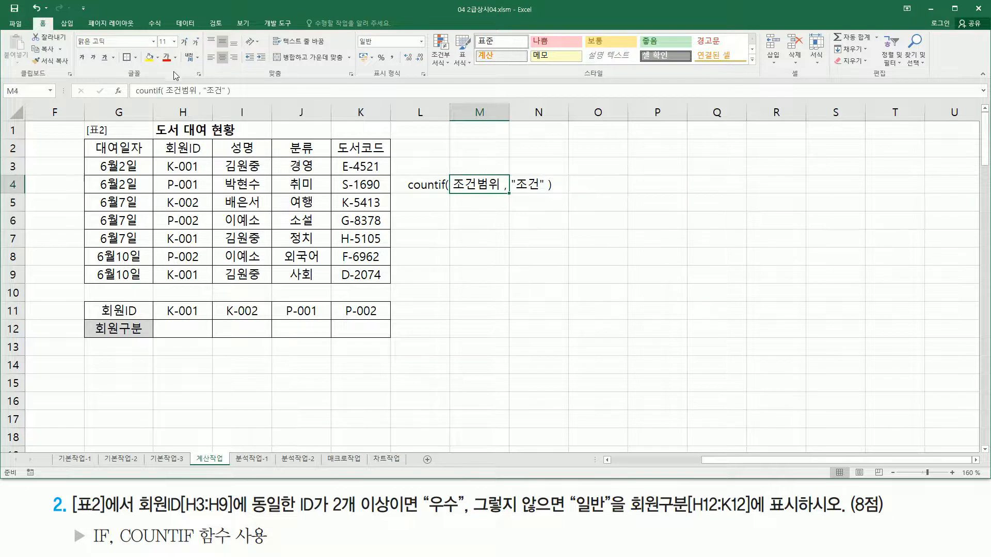
{"action": "left_click", "coordinate": [211, 57]}
Write the member ID from H11, enclosed in quotation marks, in N6 as a sample COUNTIF condition
{"action": "left_click", "coordinate": [525, 225]}
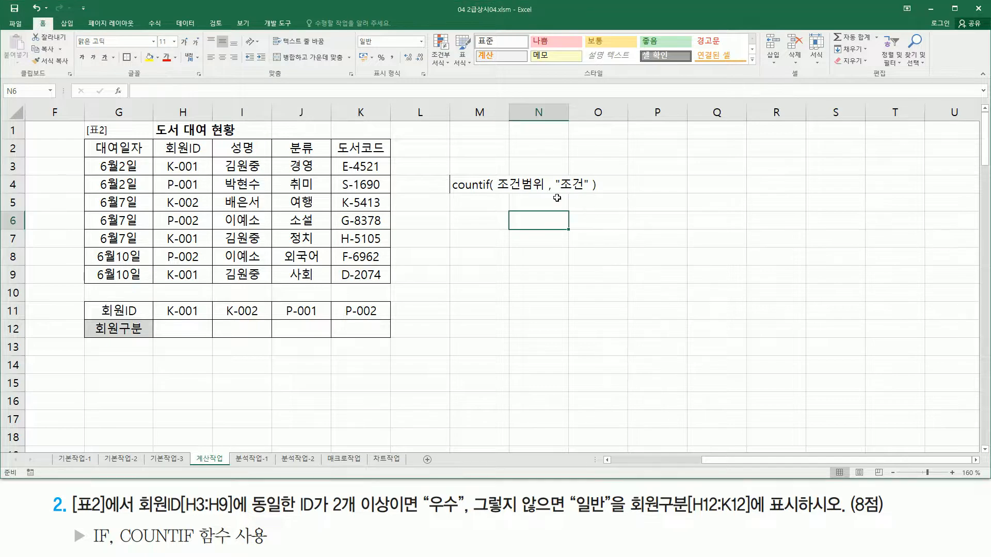
{"action": "type", "text": "001\""}
{"action": "key", "text": "Return"}
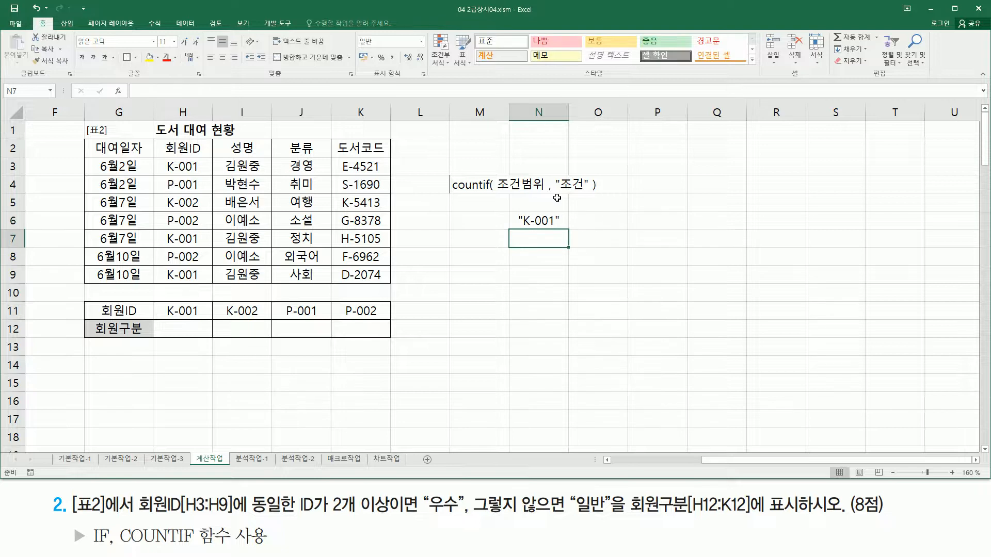
Examine how the COUNTIF condition in M4 and N6 relates to the separate 회원ID above each cell of H12:K12
{"action": "left_click_drag", "start_coordinate": [515, 228], "coordinate": [560, 227]}
{"action": "mouse_move", "coordinate": [498, 174]}
{"action": "left_mouse_down"}
{"action": "mouse_move", "coordinate": [542, 174]}
{"action": "mouse_move", "coordinate": [498, 178]}
{"action": "left_mouse_up"}
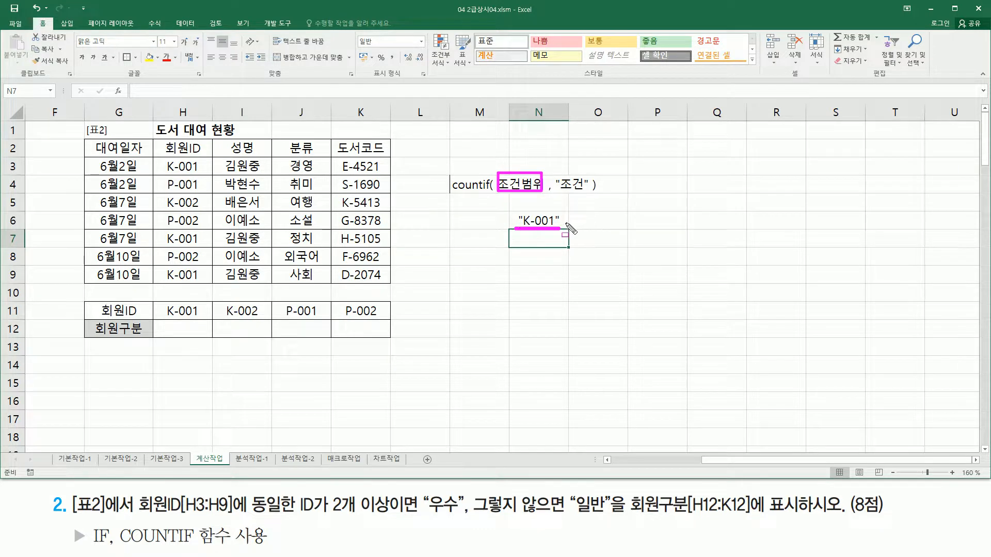
{"action": "key", "text": "Escape"}
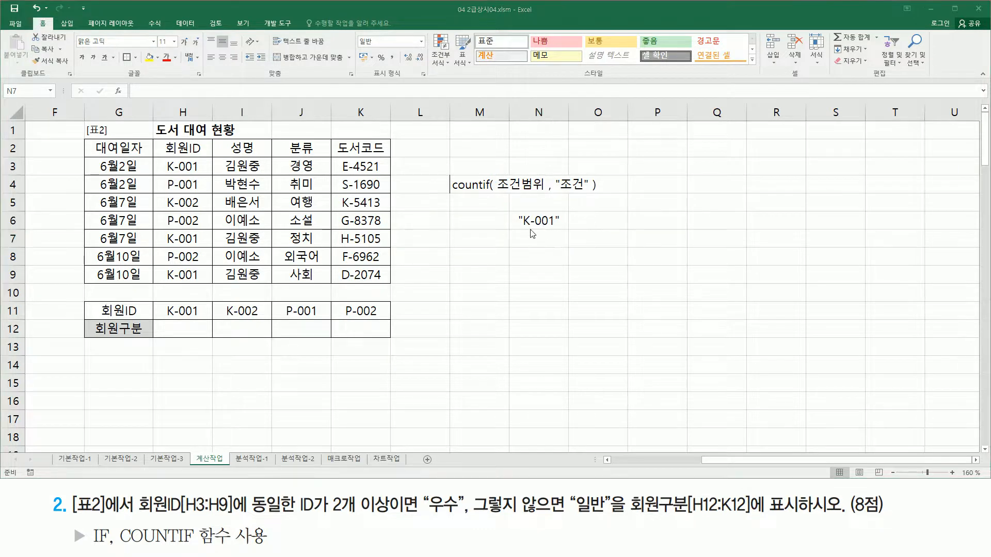
{"action": "key", "text": "ctrl+2"}
{"action": "left_click_drag", "start_coordinate": [161, 337], "coordinate": [380, 337]}
{"action": "mouse_move", "coordinate": [164, 304]}
{"action": "left_mouse_down"}
{"action": "mouse_move", "coordinate": [163, 312]}
{"action": "mouse_move", "coordinate": [216, 313]}
{"action": "left_mouse_up"}
{"action": "mouse_move", "coordinate": [277, 304]}
{"action": "left_mouse_down"}
{"action": "mouse_move", "coordinate": [311, 310]}
{"action": "mouse_move", "coordinate": [278, 312]}
{"action": "left_mouse_up"}
{"action": "left_click_drag", "start_coordinate": [353, 307], "coordinate": [380, 321]}
{"action": "mouse_move", "coordinate": [172, 324]}
{"action": "left_mouse_down"}
{"action": "mouse_move", "coordinate": [173, 335]}
{"action": "mouse_move", "coordinate": [321, 326]}
{"action": "mouse_move", "coordinate": [282, 333]}
{"action": "left_mouse_up"}
{"action": "mouse_move", "coordinate": [347, 329]}
{"action": "left_mouse_down"}
{"action": "mouse_move", "coordinate": [371, 332]}
{"action": "mouse_move", "coordinate": [345, 329]}
{"action": "left_mouse_up"}
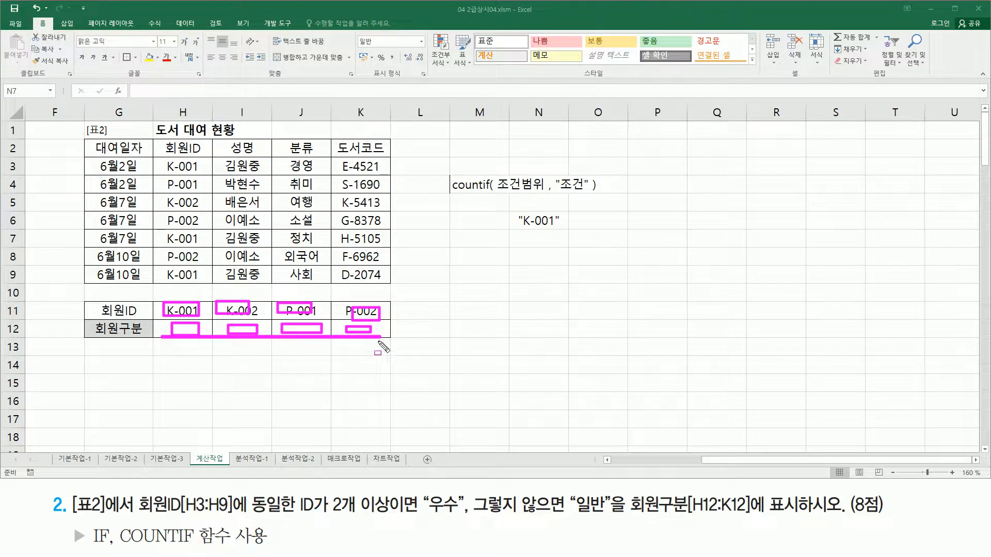
{"action": "key", "text": "Escape"}
{"action": "left_click_drag", "start_coordinate": [163, 316], "coordinate": [330, 317]}
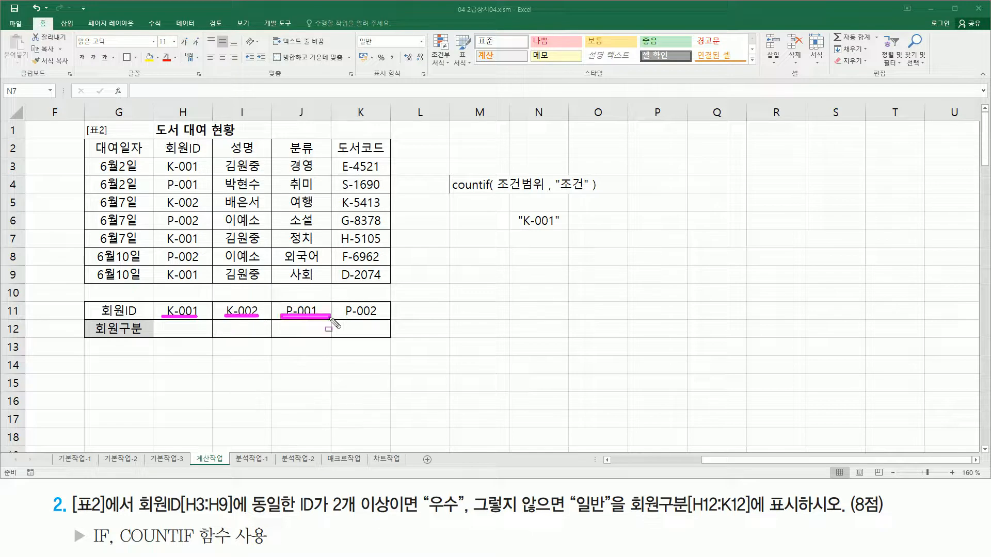
{"action": "mouse_move", "coordinate": [551, 192]}
{"action": "left_mouse_down"}
{"action": "mouse_move", "coordinate": [585, 192]}
{"action": "mouse_move", "coordinate": [595, 174]}
{"action": "left_mouse_up"}
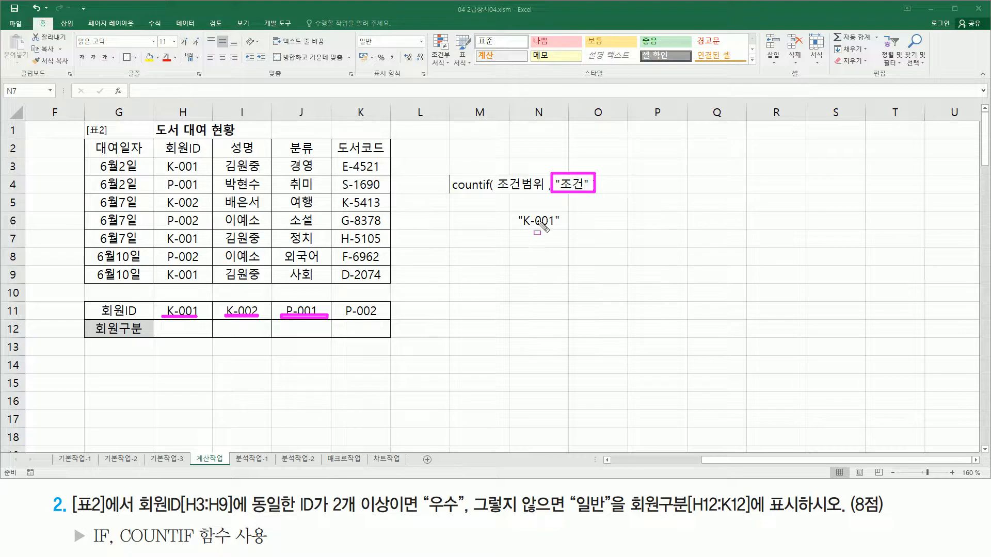
{"action": "left_click_drag", "start_coordinate": [521, 227], "coordinate": [553, 227]}
{"action": "key", "text": "Escape"}
Begin a COUNTIF formula in H12, up to its opening parenthesis
{"action": "left_click", "coordinate": [189, 331]}
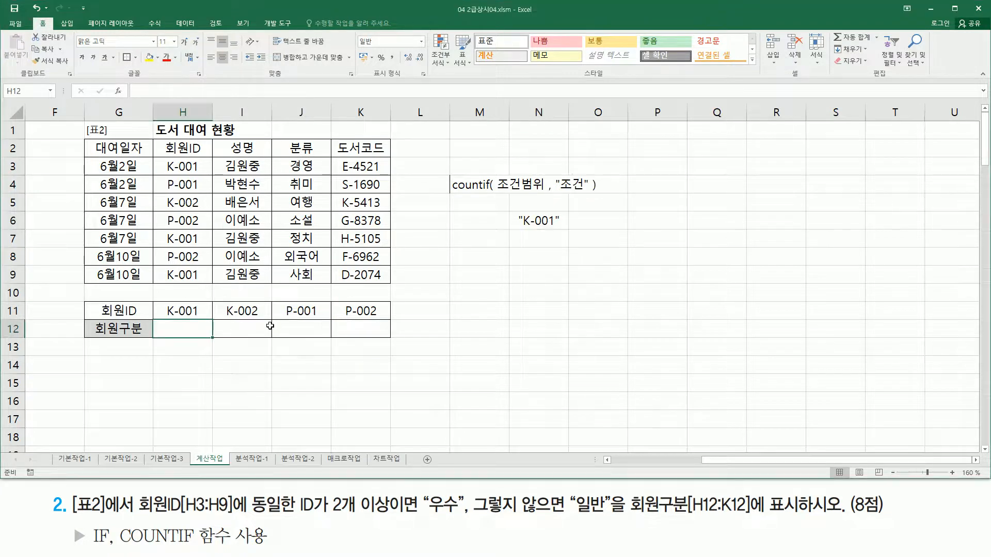
{"action": "type", "text": "=채ㅕㅜ"}
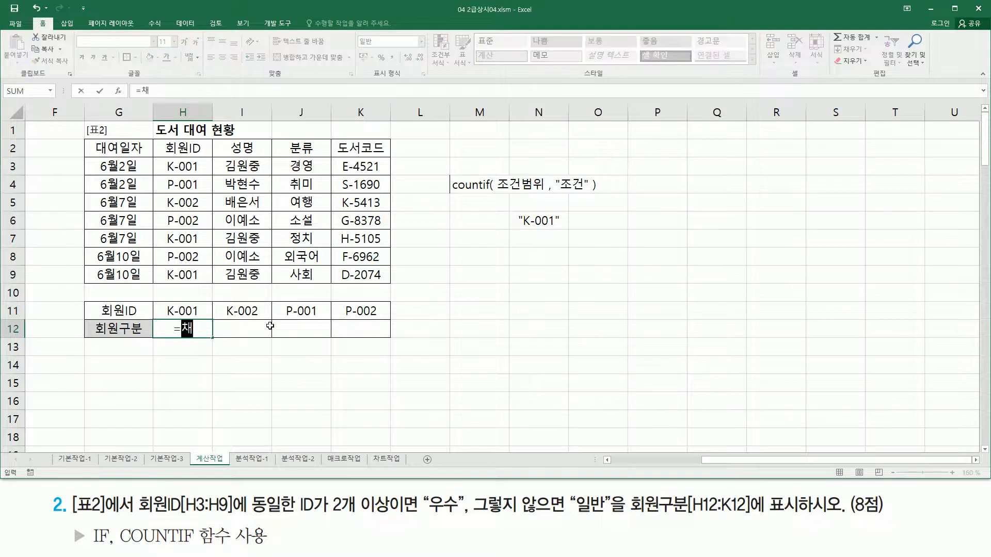
{"action": "key", "text": "BackSpace"}
{"action": "key", "text": "BackSpace"}
{"action": "key", "text": "BackSpace"}
{"action": "key", "text": "Hangul"}
{"action": "type", "text": "COUNTI"}
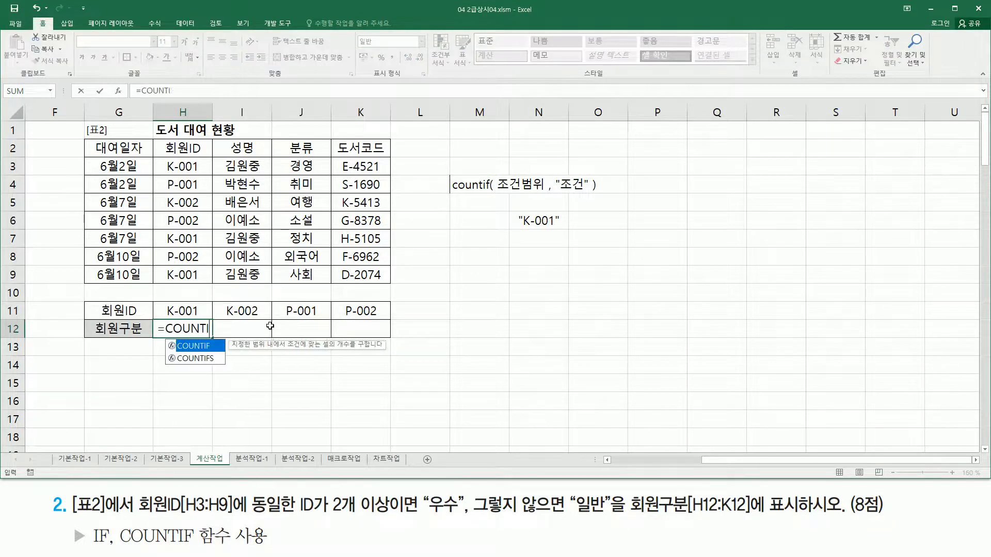
{"action": "type", "text": "F"}
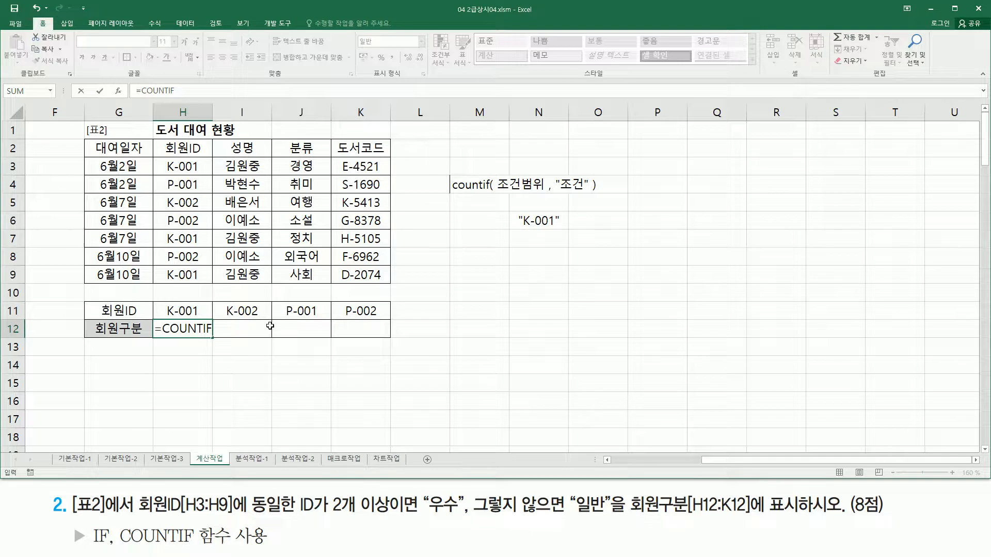
{"action": "type", "text": "(("}
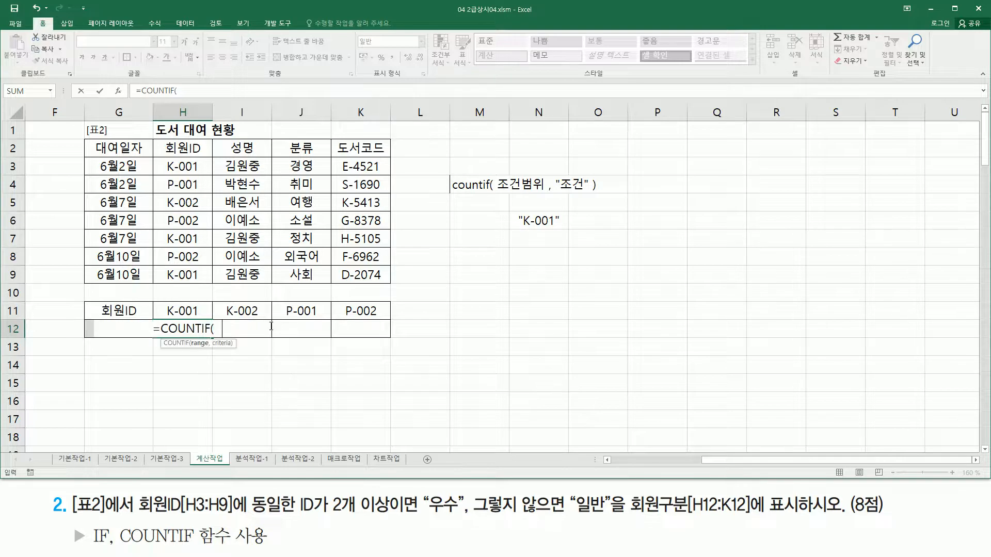
Complete H12's COUNTIF with H3:H9 as the range and H11 as the criterion, close it and enter the formula
{"action": "left_click_drag", "start_coordinate": [180, 166], "coordinate": [183, 273]}
{"action": "type", "text": ","}
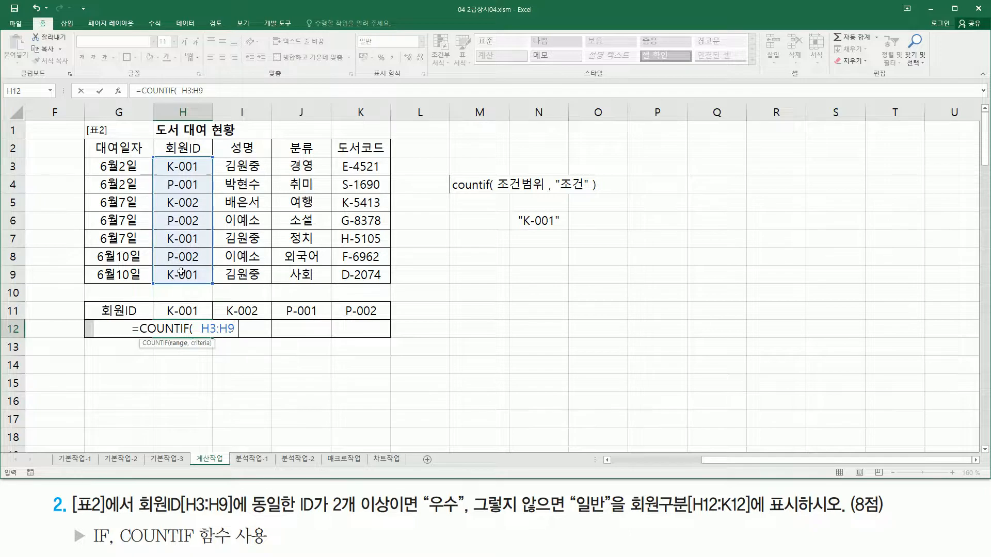
{"action": "left_click", "coordinate": [185, 310]}
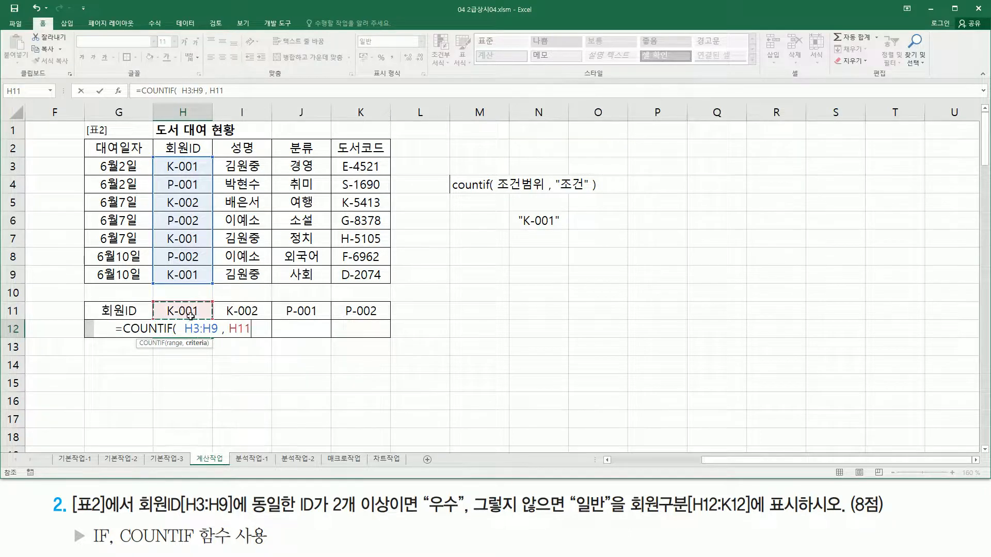
{"action": "type", "text": ")"}
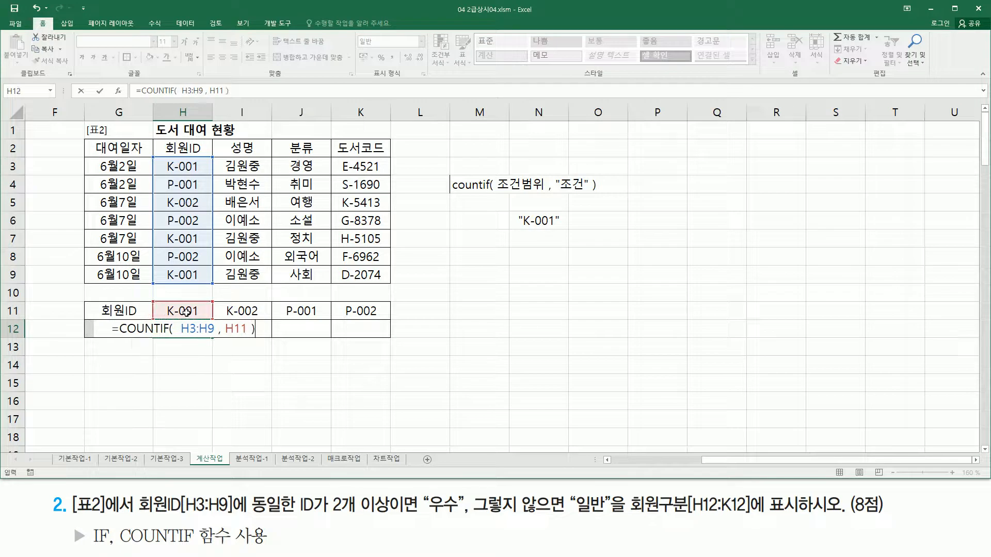
{"action": "key", "text": "Return"}
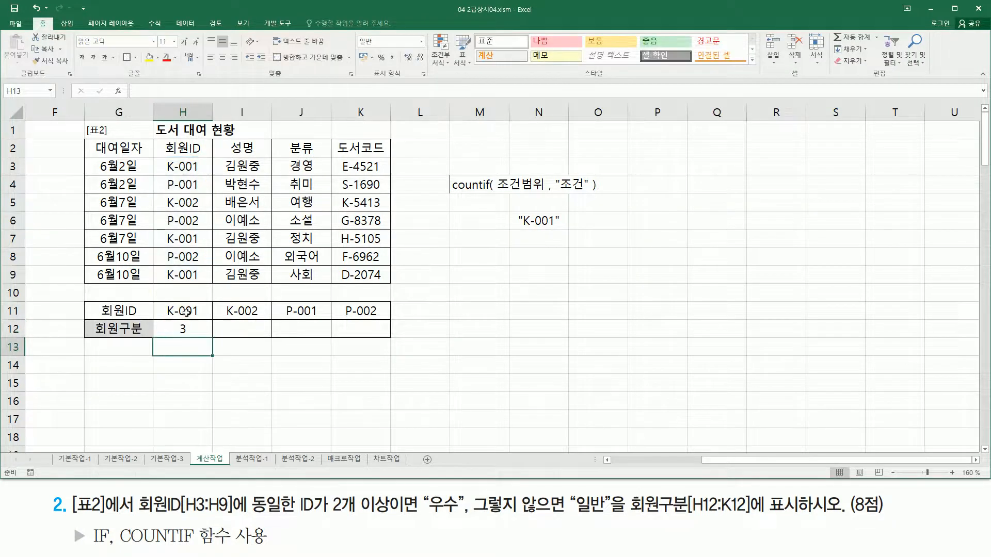
Check H12's count against the cells in H3:H9 that hold the same 회원ID as H11
{"action": "left_click", "coordinate": [195, 326]}
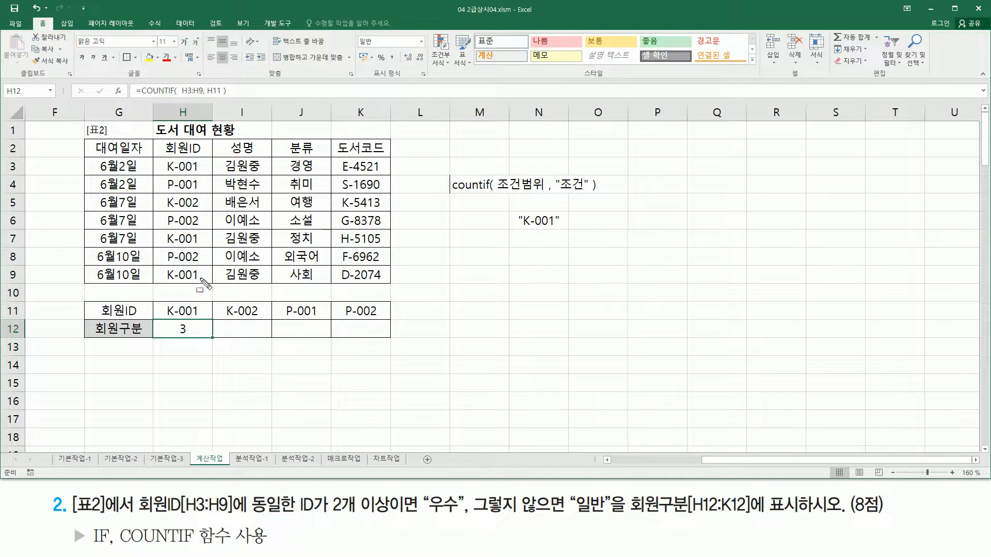
{"action": "left_click_drag", "start_coordinate": [162, 161], "coordinate": [201, 177]}
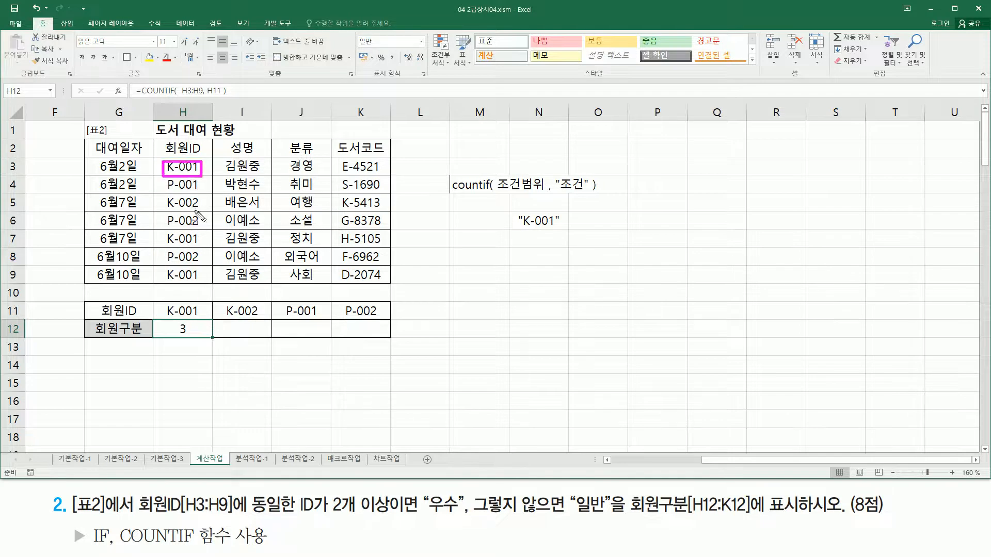
{"action": "mouse_move", "coordinate": [162, 230]}
{"action": "left_mouse_down"}
{"action": "mouse_move", "coordinate": [202, 243]}
{"action": "mouse_move", "coordinate": [164, 268]}
{"action": "mouse_move", "coordinate": [202, 283]}
{"action": "left_mouse_up"}
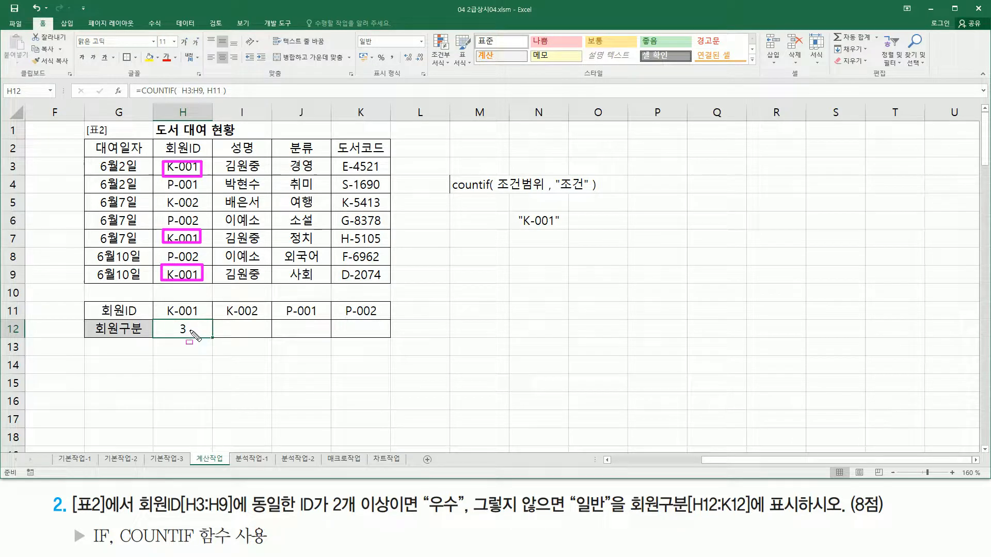
{"action": "key", "text": "Escape"}
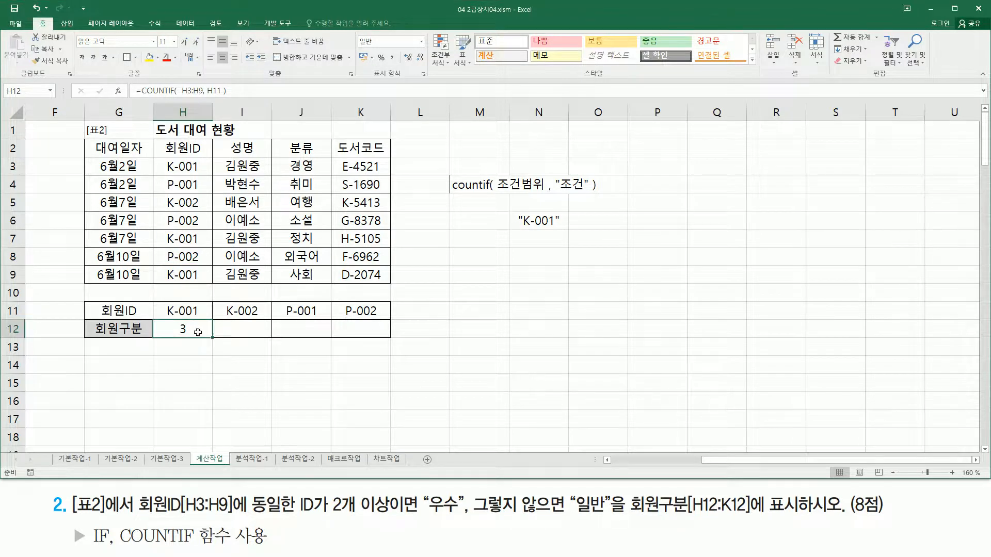
Open H12's formula for editing and examine which range and criterion COUNTIF needs in each cell through K12
{"action": "double_click", "coordinate": [194, 331]}
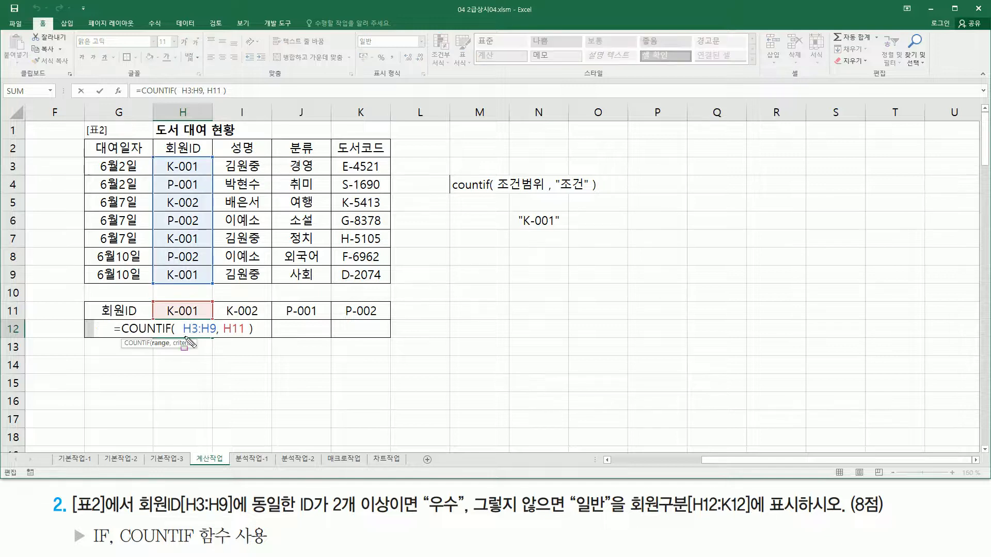
{"action": "mouse_move", "coordinate": [181, 338]}
{"action": "left_mouse_down"}
{"action": "mouse_move", "coordinate": [217, 339]}
{"action": "mouse_move", "coordinate": [217, 321]}
{"action": "left_mouse_up"}
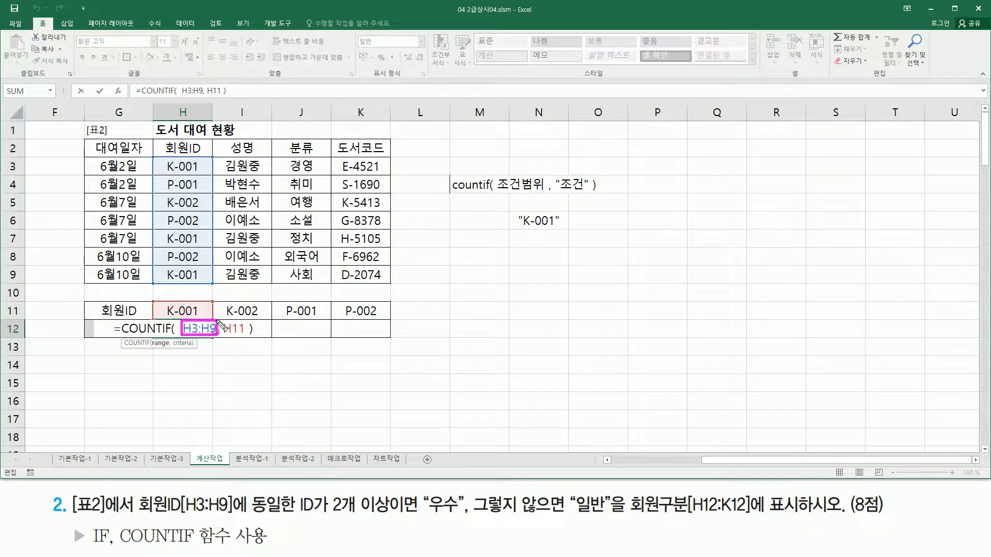
{"action": "mouse_move", "coordinate": [155, 154]}
{"action": "left_mouse_down"}
{"action": "mouse_move", "coordinate": [225, 284]}
{"action": "mouse_move", "coordinate": [209, 281]}
{"action": "left_mouse_up"}
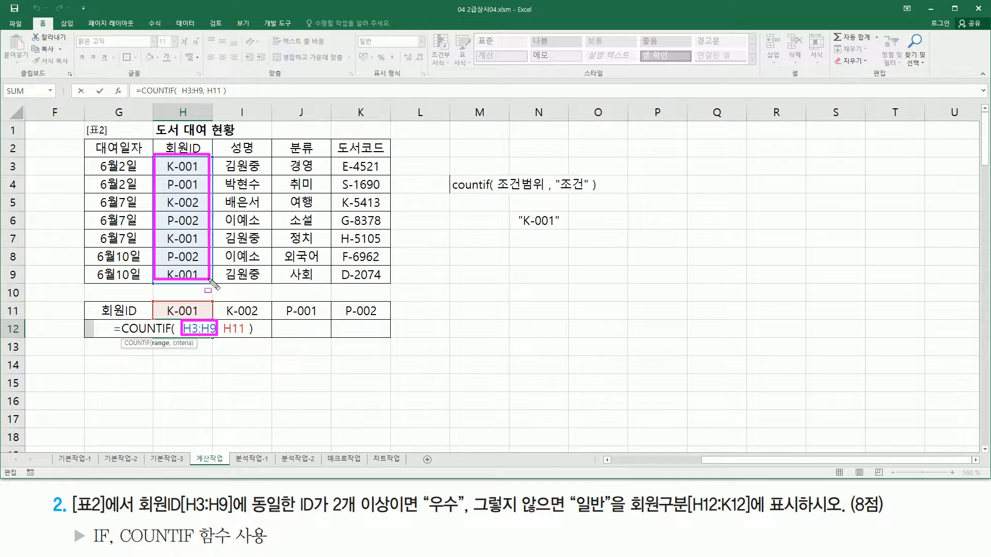
{"action": "left_click_drag", "start_coordinate": [228, 321], "coordinate": [260, 336]}
{"action": "left_click_drag", "start_coordinate": [165, 162], "coordinate": [198, 273]}
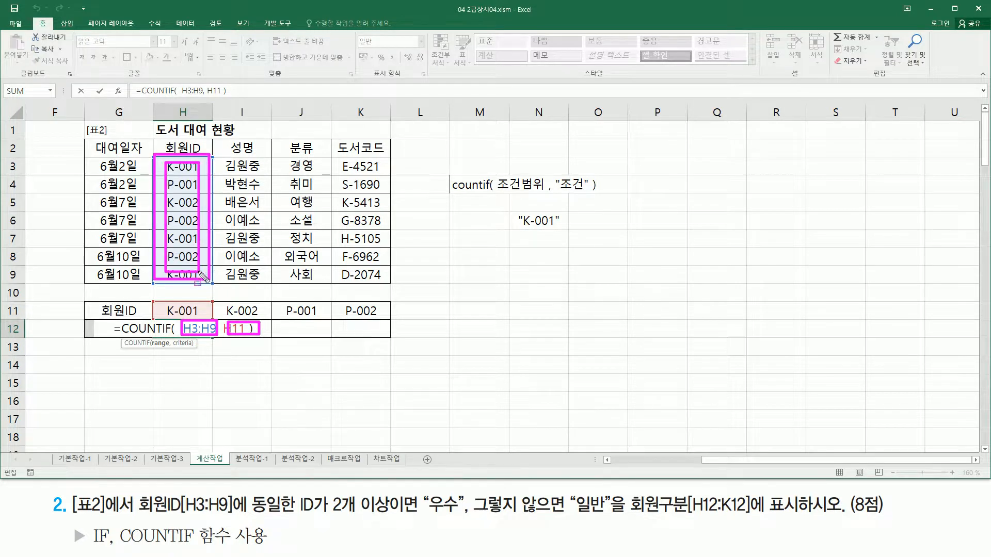
{"action": "left_click_drag", "start_coordinate": [227, 316], "coordinate": [322, 336]}
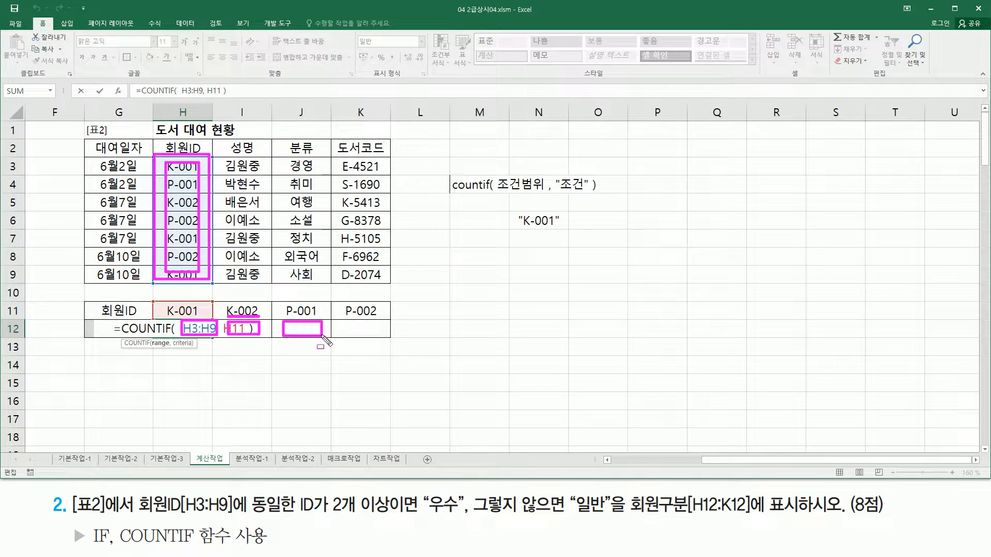
{"action": "mouse_move", "coordinate": [155, 155]}
{"action": "left_mouse_down"}
{"action": "mouse_move", "coordinate": [209, 243]}
{"action": "mouse_move", "coordinate": [211, 279]}
{"action": "left_mouse_up"}
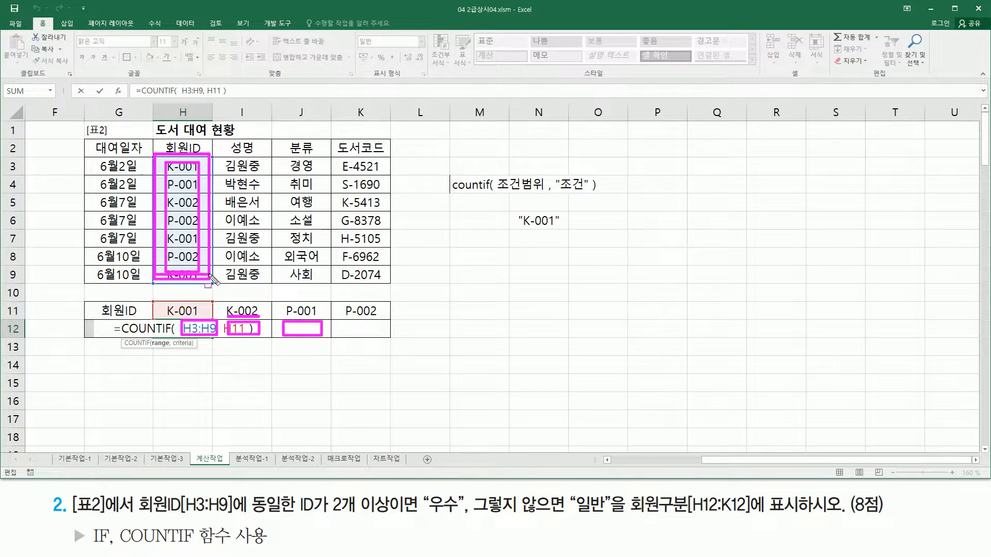
{"action": "left_click_drag", "start_coordinate": [340, 322], "coordinate": [382, 336]}
{"action": "left_click_drag", "start_coordinate": [161, 164], "coordinate": [209, 278]}
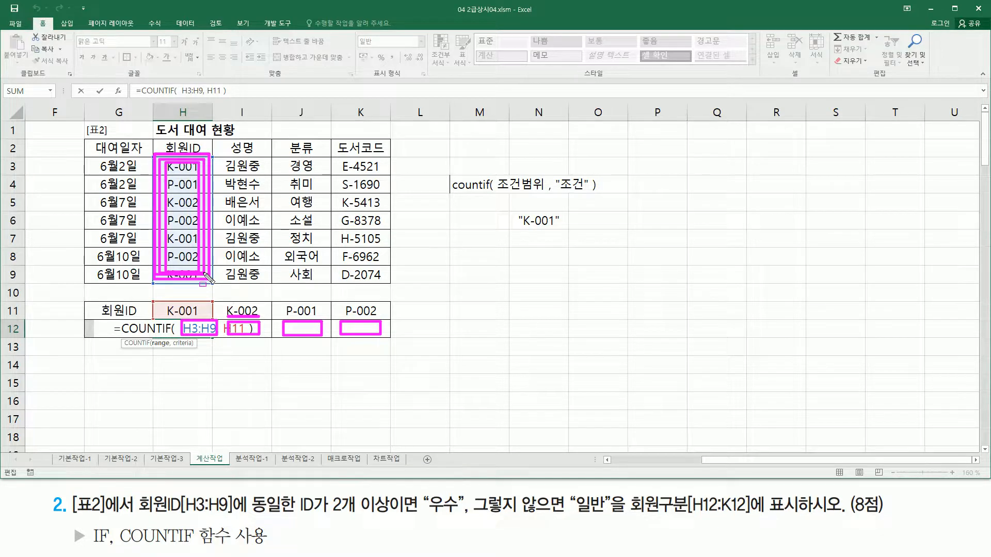
Make the H3:H9 range absolute in H12's COUNTIF formula
{"action": "key", "text": "Escape"}
{"action": "left_click_drag", "start_coordinate": [189, 328], "coordinate": [209, 328]}
{"action": "key", "text": "F4"}
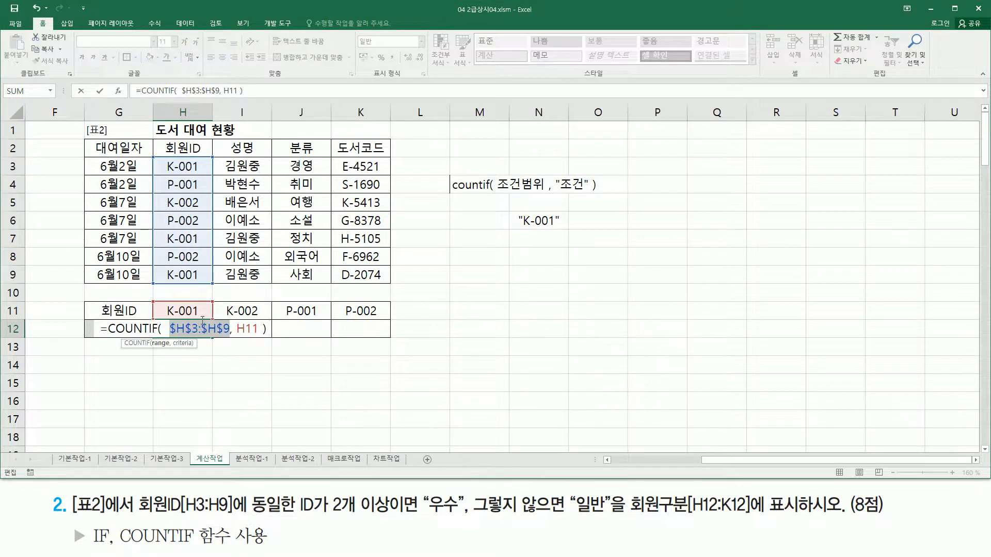
{"action": "left_click", "coordinate": [246, 329]}
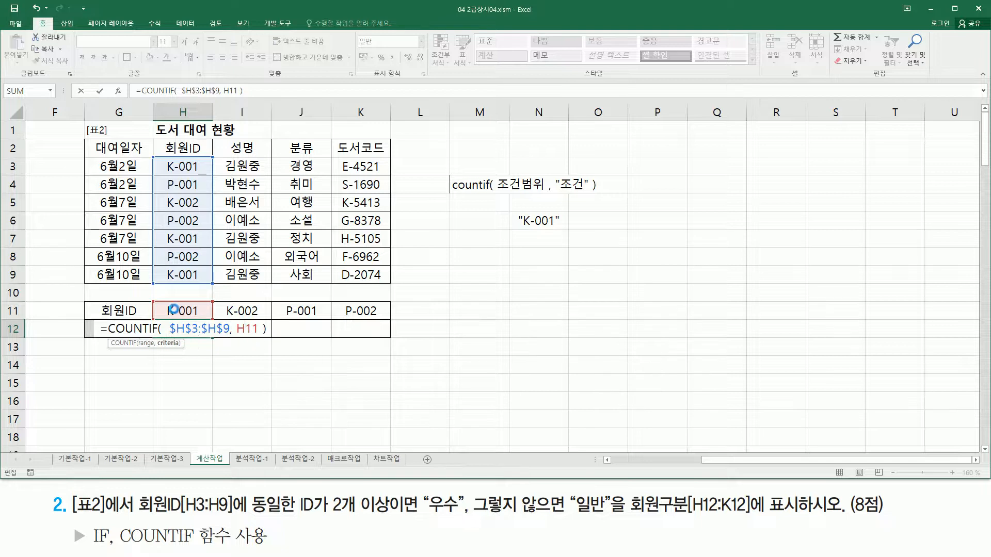
Keep the H11 criterion relative, enter H12's COUNTIF formula and fill it across through K12
{"action": "mouse_move", "coordinate": [162, 302]}
{"action": "left_mouse_down"}
{"action": "mouse_move", "coordinate": [200, 318]}
{"action": "mouse_move", "coordinate": [206, 342]}
{"action": "left_mouse_up"}
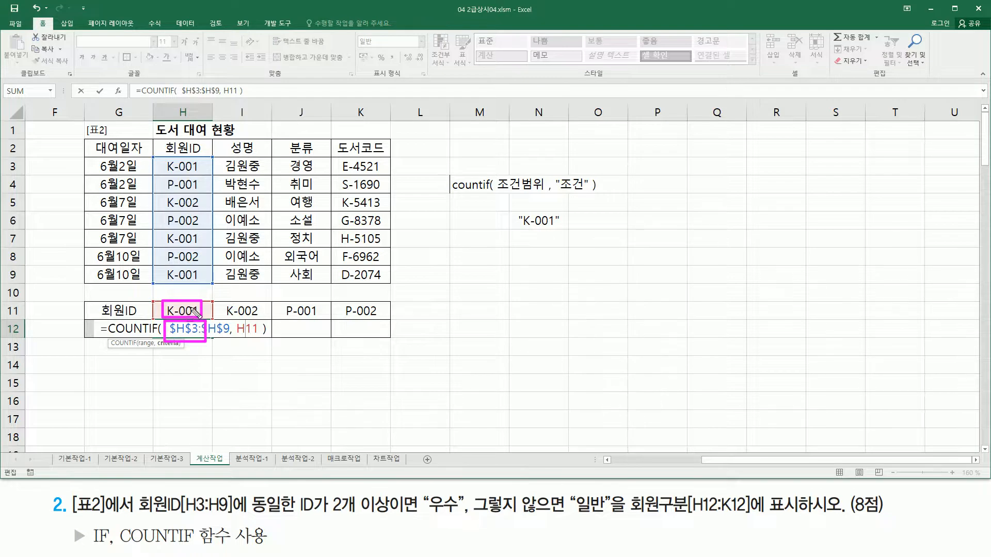
{"action": "left_click_drag", "start_coordinate": [228, 323], "coordinate": [267, 338]}
{"action": "left_click_drag", "start_coordinate": [223, 304], "coordinate": [321, 338]}
{"action": "mouse_move", "coordinate": [281, 305]}
{"action": "left_mouse_down"}
{"action": "mouse_move", "coordinate": [378, 337]}
{"action": "mouse_move", "coordinate": [339, 308]}
{"action": "mouse_move", "coordinate": [375, 315]}
{"action": "left_mouse_up"}
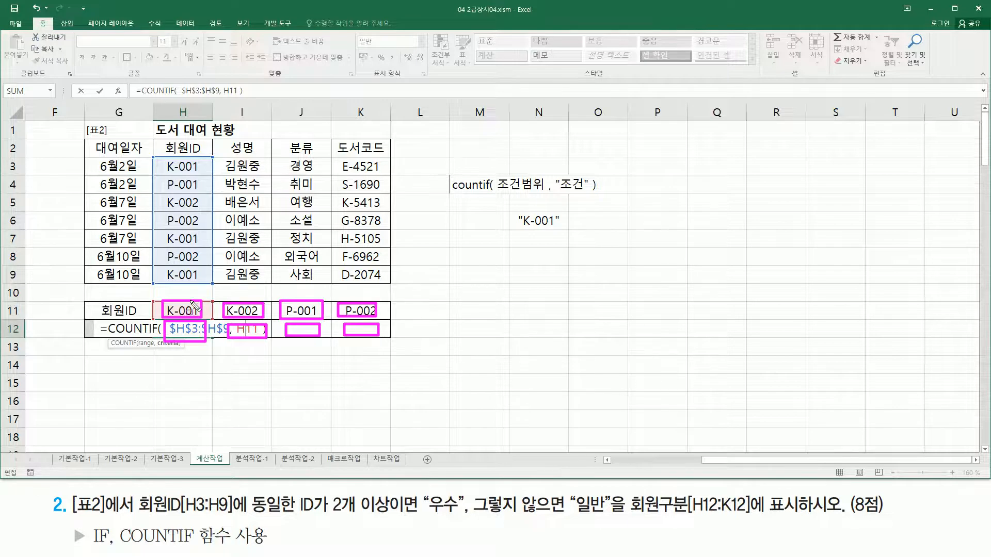
{"action": "key", "text": "Escape"}
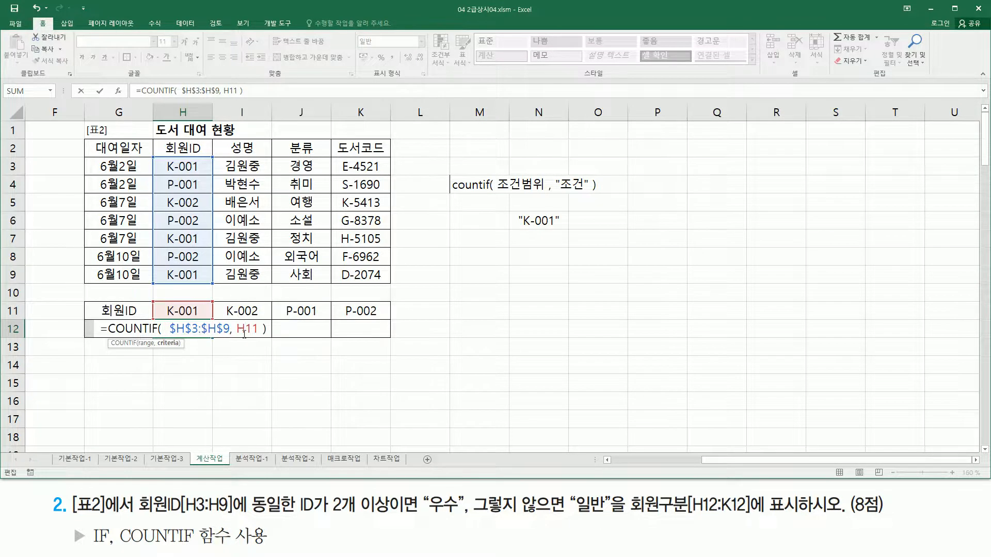
{"action": "left_click_drag", "start_coordinate": [239, 332], "coordinate": [260, 330]}
{"action": "left_click", "coordinate": [248, 329]}
{"action": "key", "text": "Return"}
{"action": "left_click", "coordinate": [206, 335]}
{"action": "left_click_drag", "start_coordinate": [213, 338], "coordinate": [375, 335]}
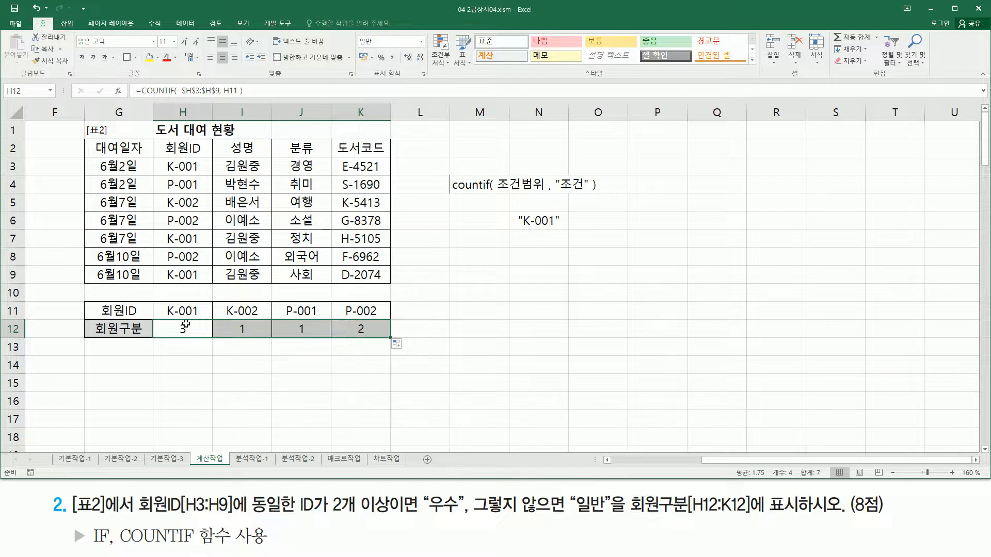
Compare the counts in H12:K12 with the exercise's "2개 이상" rule for 우수 and 일반 using IF
{"action": "left_click", "coordinate": [188, 324]}
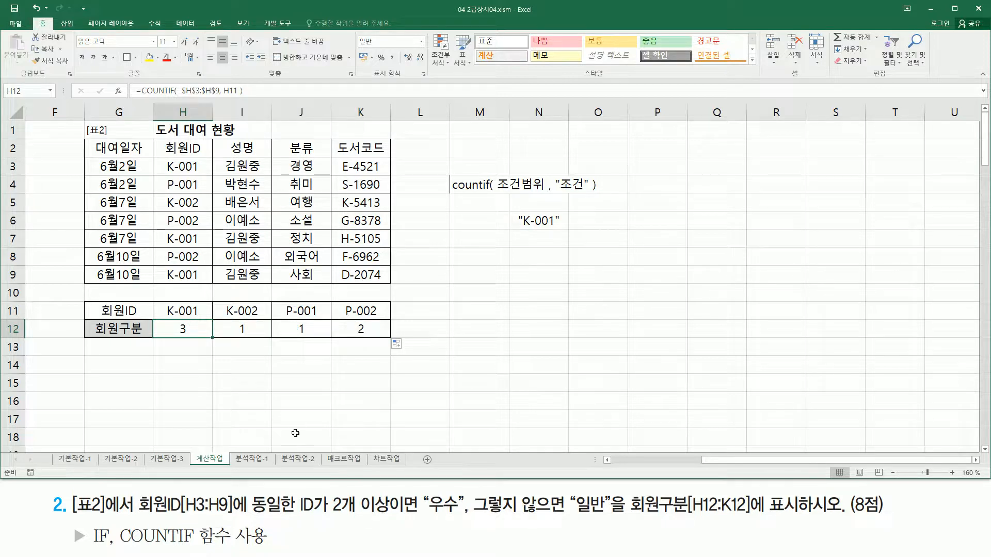
{"action": "mouse_move", "coordinate": [154, 337]}
{"action": "left_mouse_down"}
{"action": "mouse_move", "coordinate": [338, 343]}
{"action": "mouse_move", "coordinate": [388, 332]}
{"action": "left_mouse_up"}
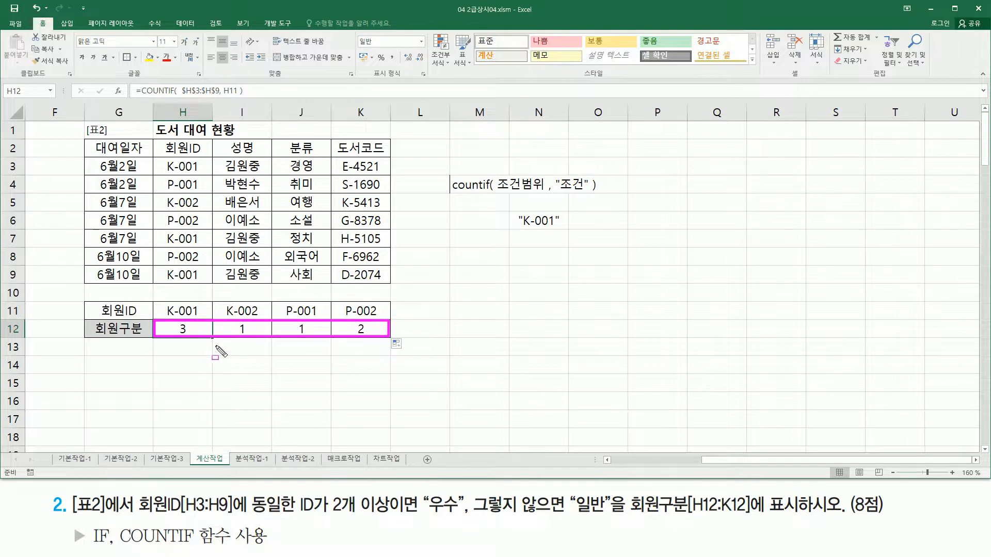
{"action": "mouse_move", "coordinate": [330, 491]}
{"action": "left_mouse_down"}
{"action": "mouse_move", "coordinate": [345, 521]}
{"action": "mouse_move", "coordinate": [454, 518]}
{"action": "left_mouse_up"}
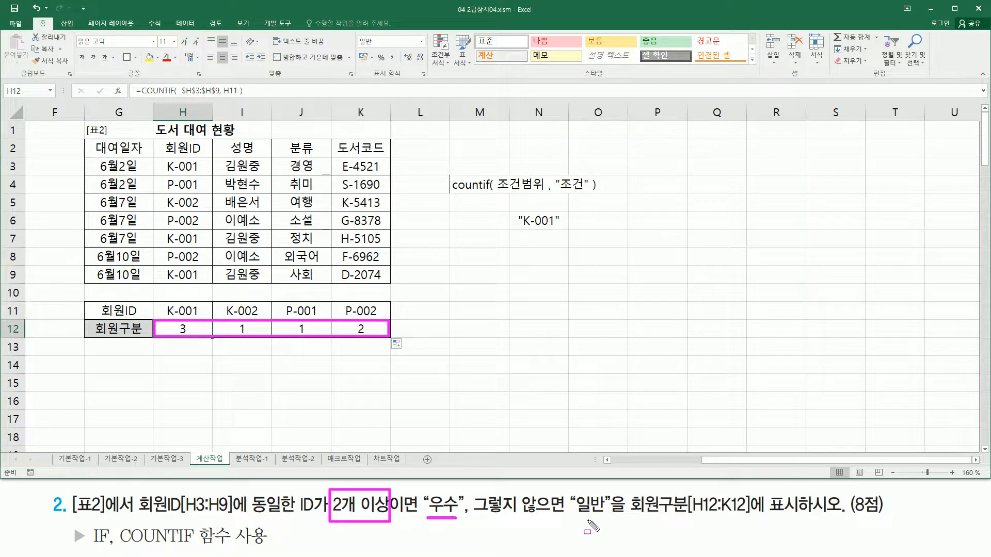
{"action": "left_click_drag", "start_coordinate": [571, 517], "coordinate": [604, 517]}
{"action": "mouse_move", "coordinate": [89, 522]}
{"action": "left_mouse_down"}
{"action": "mouse_move", "coordinate": [98, 546]}
{"action": "mouse_move", "coordinate": [114, 549]}
{"action": "left_mouse_up"}
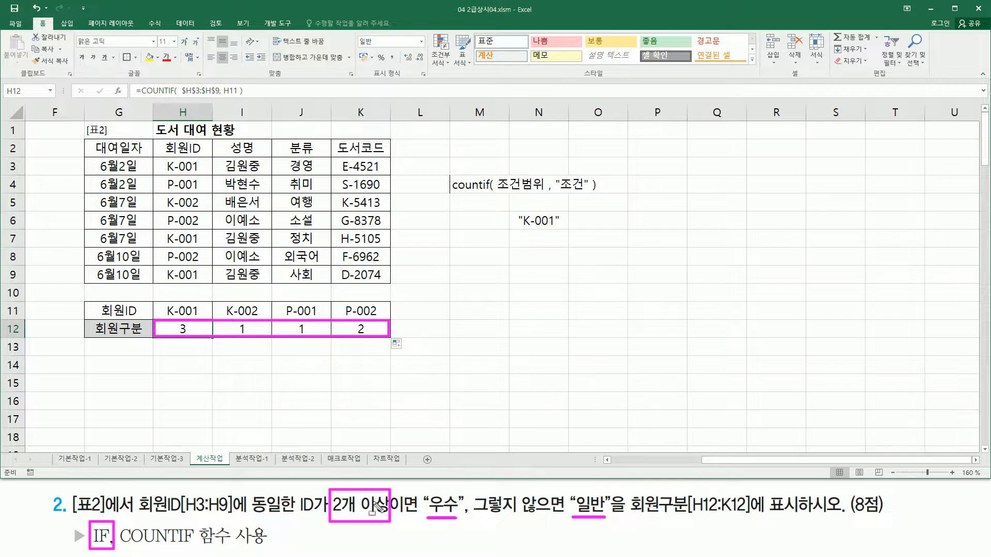
{"action": "key", "text": "Escape"}
Wrap H12's COUNTIF in an IF function, placing the COUNTIF expression as the logical test
{"action": "double_click", "coordinate": [183, 328]}
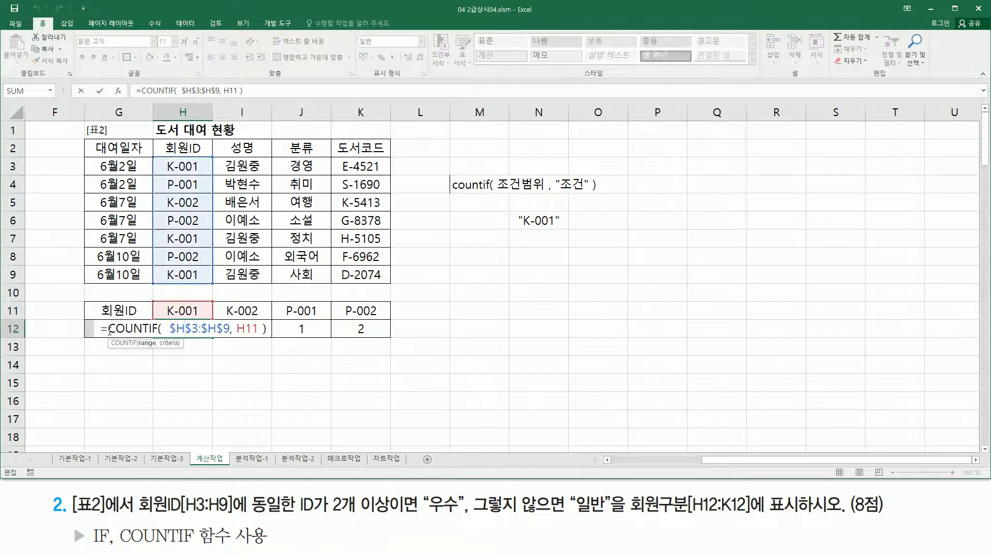
{"action": "left_click_drag", "start_coordinate": [110, 330], "coordinate": [267, 330]}
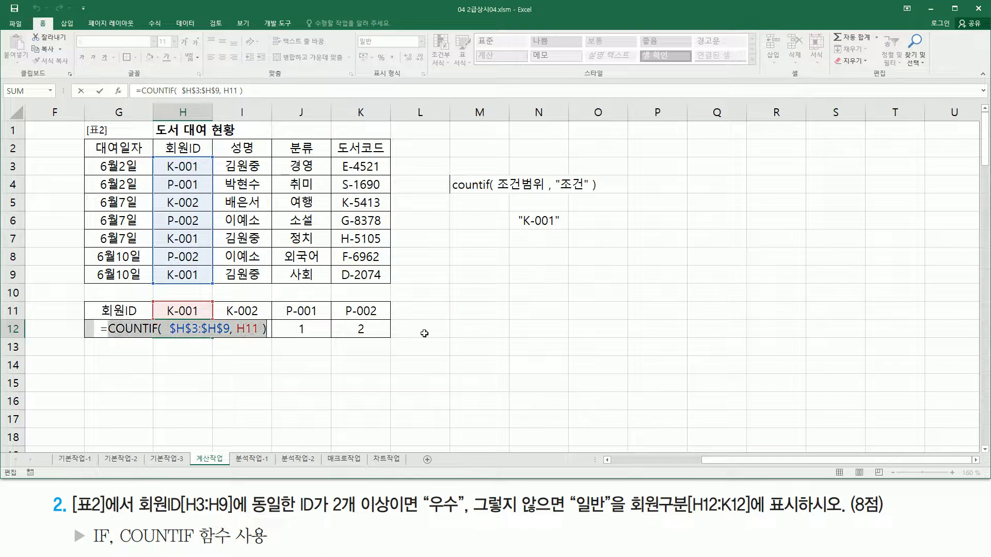
{"action": "key", "text": "ctrl+x"}
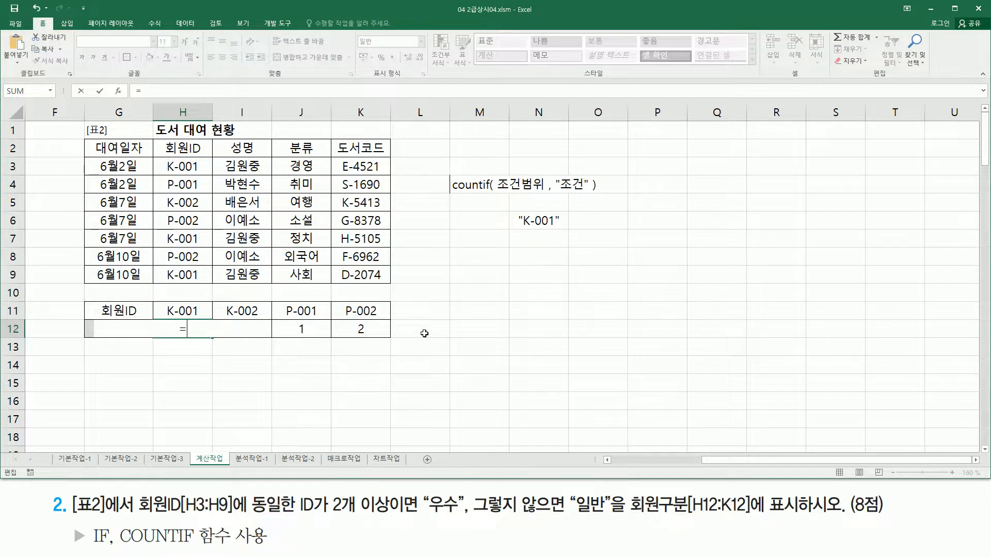
{"action": "type", "text": "if"}
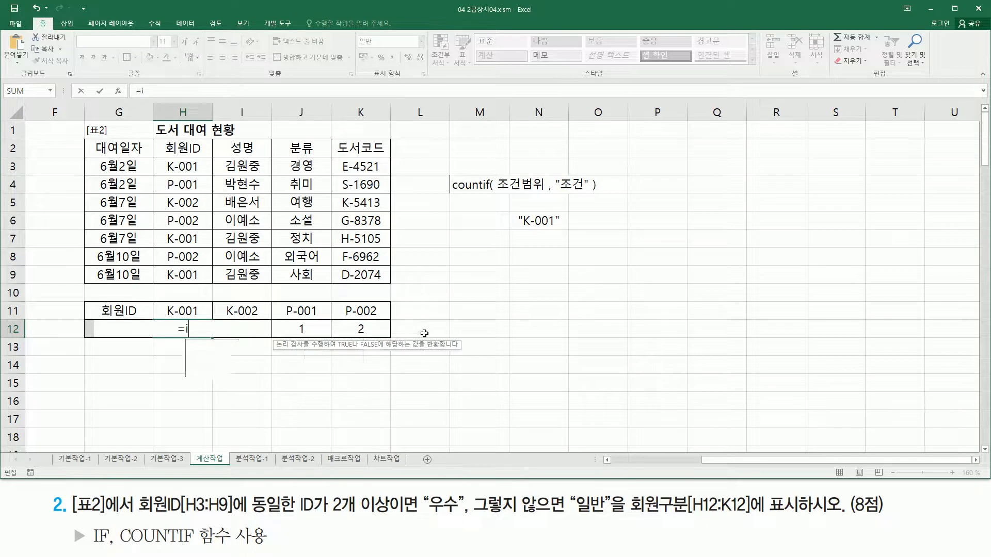
{"action": "key", "text": "Tab"}
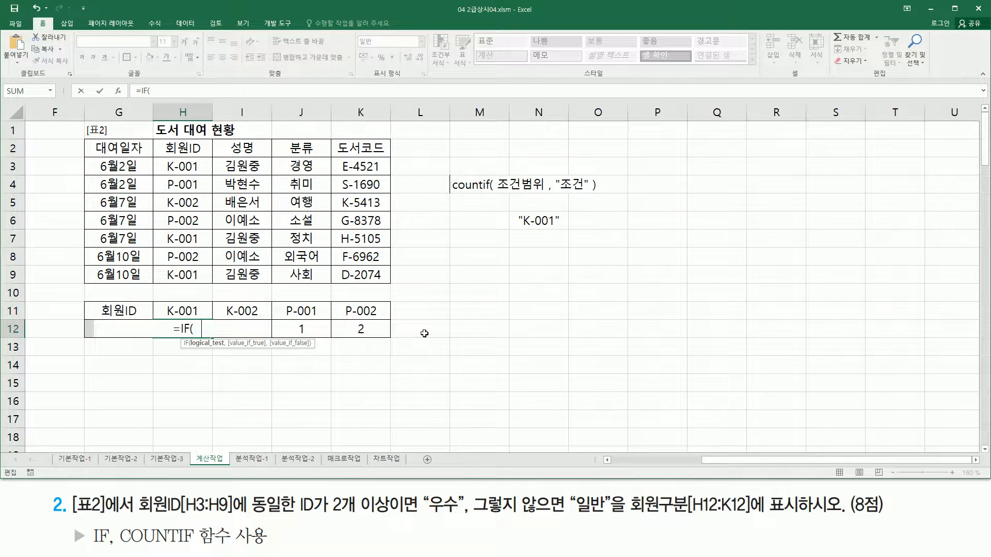
{"action": "key", "text": "ctrl+v"}
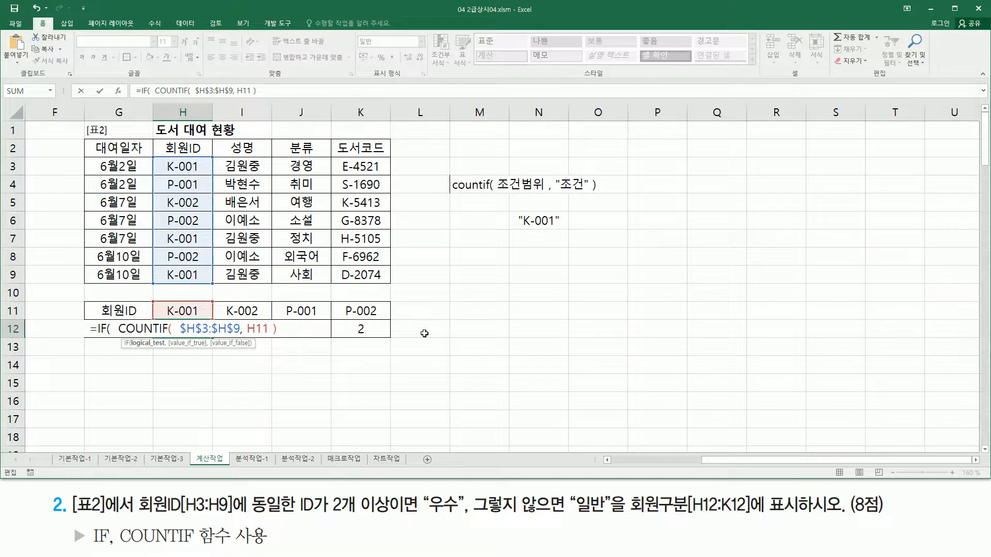
Complete H12's IF with the test >=2, "우수" if true and "일반" if false, and enter the formula
{"action": "type", "text": ">=2"}
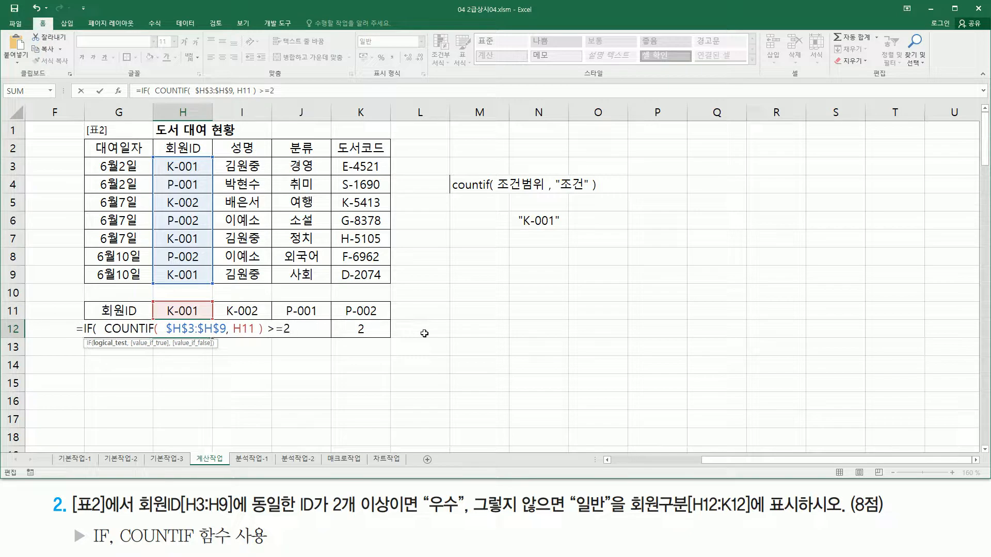
{"action": "type", "text": " ,"}
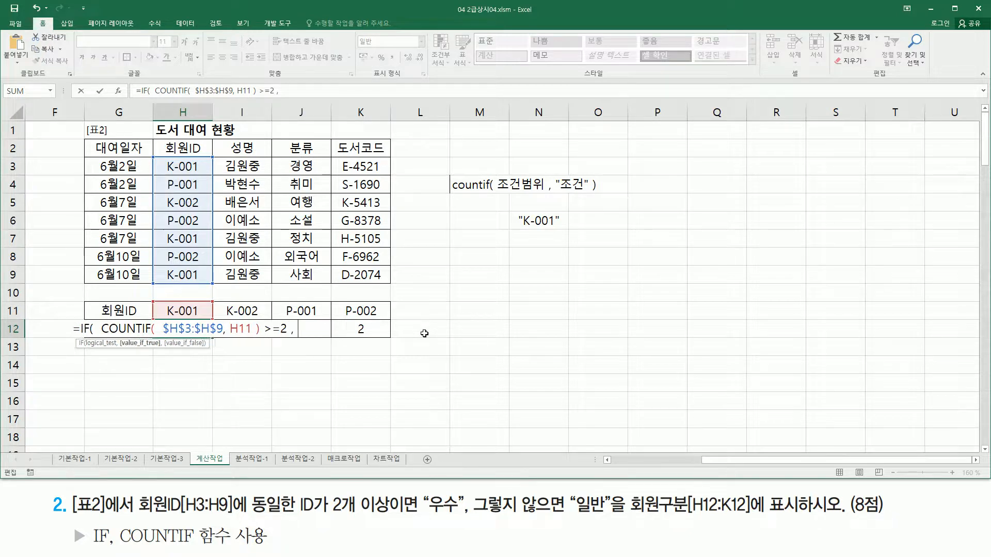
{"action": "type", "text": " \"우수"}
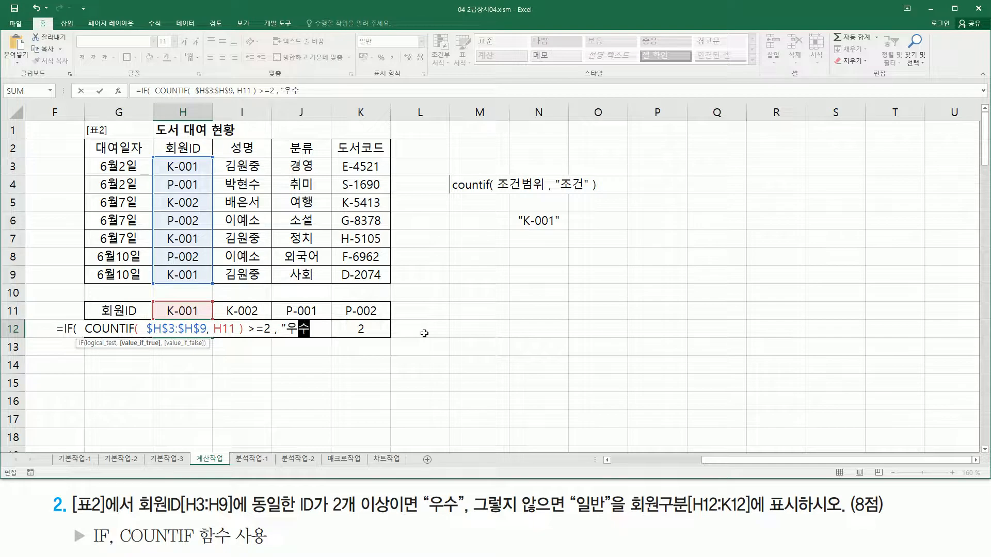
{"action": "type", "text": "\" , \"일반\""}
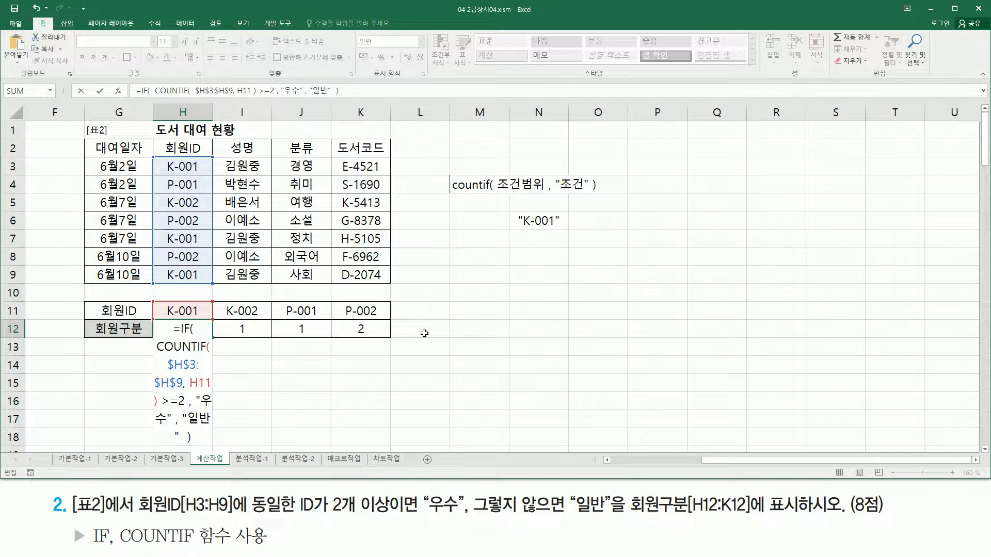
{"action": "key", "text": "Return"}
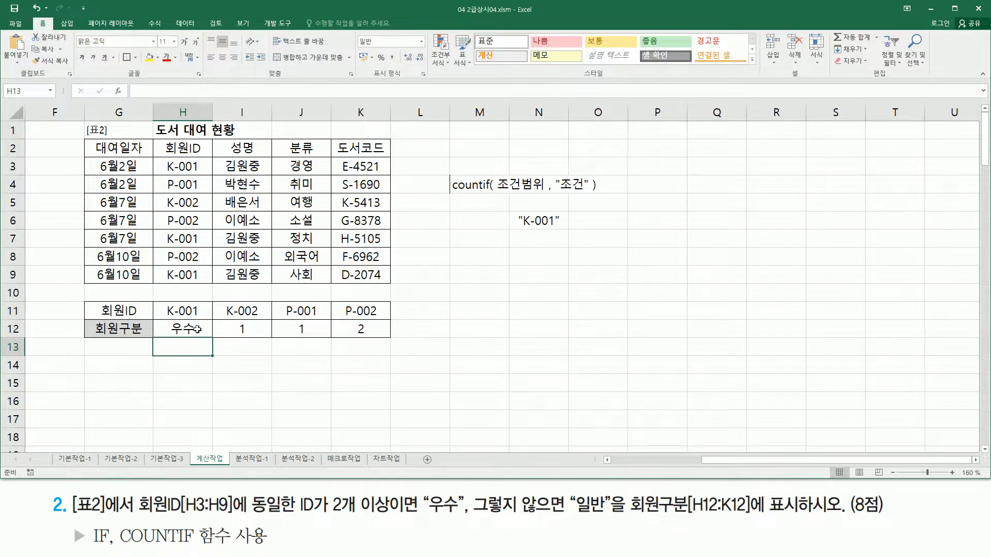
Fill H12's IF formula across through K12
{"action": "left_click", "coordinate": [198, 329]}
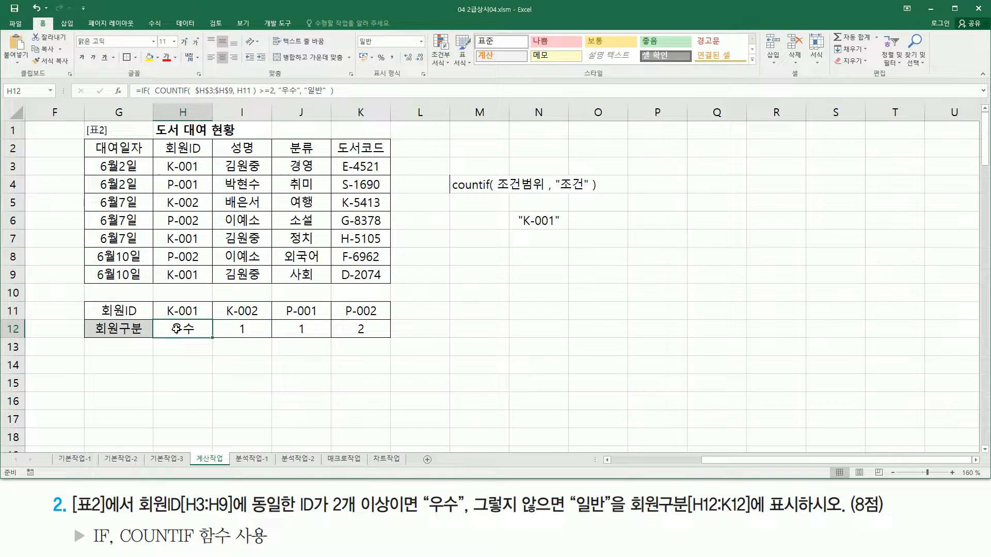
{"action": "left_click_drag", "start_coordinate": [212, 338], "coordinate": [364, 341]}
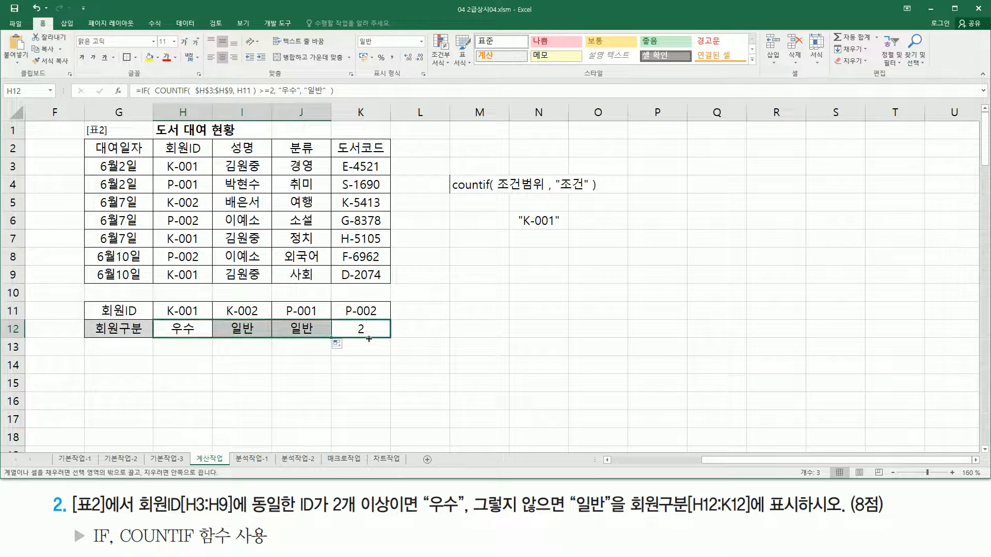
{"action": "left_click_drag", "start_coordinate": [369, 338], "coordinate": [369, 338]}
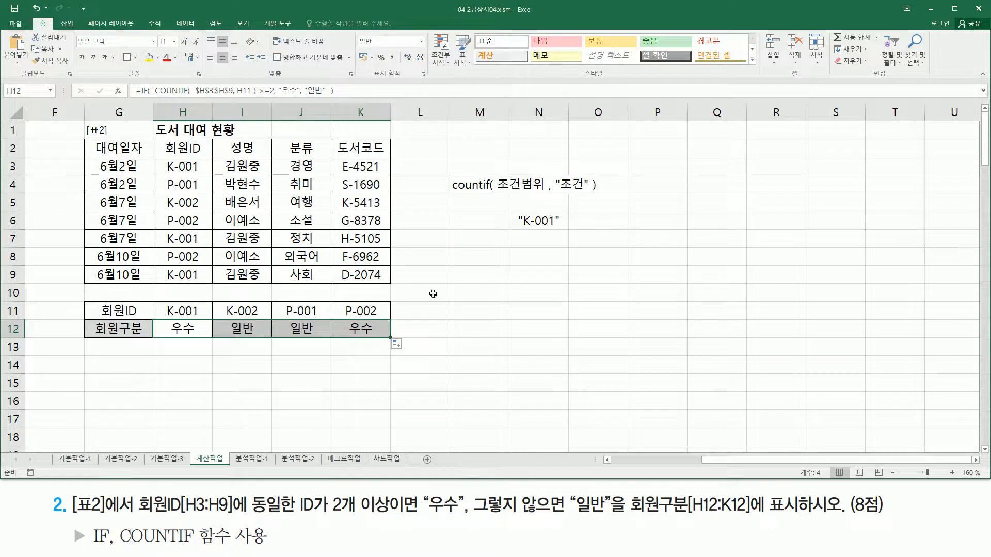
Note the formula =IF( COUNTIF( $H$3:$H$9, H11 ) >=2, "우수", "일반" ) as text in M8
{"action": "left_click", "coordinate": [464, 256]}
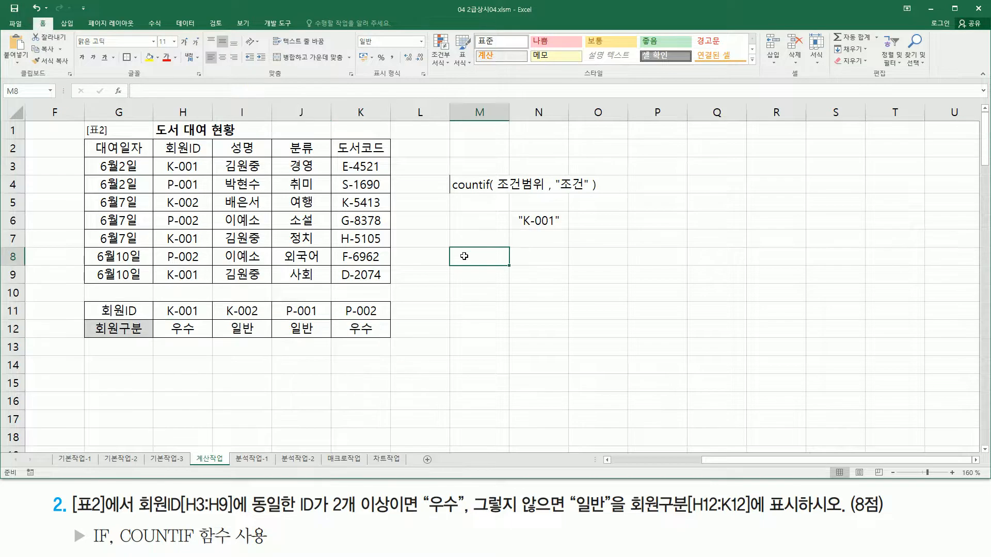
{"action": "type", "text": "=IF( COUNTIF( $H$3:$H$9, H11 ) >=2, \"우수\", \"일반\" )"}
{"action": "key", "text": "Return"}
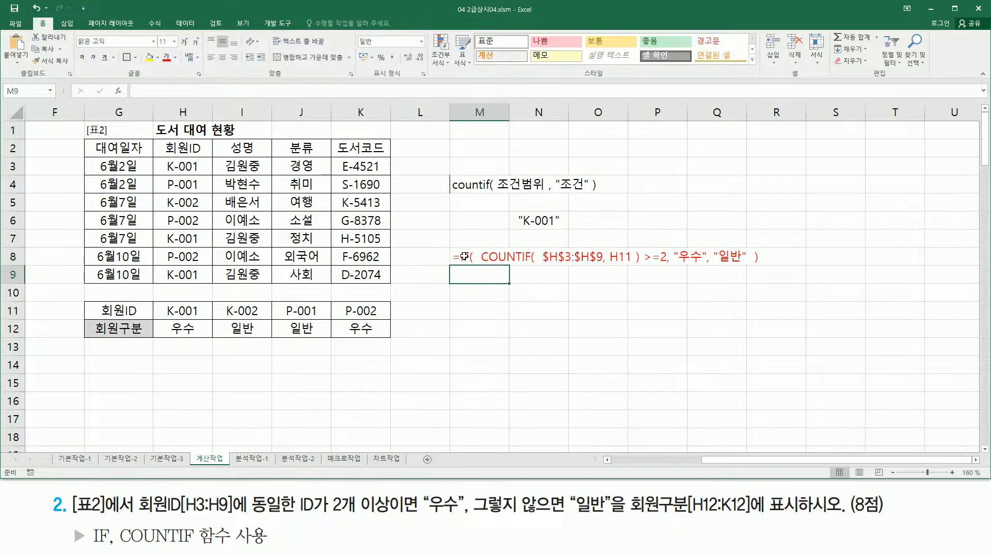
{"action": "left_click", "coordinate": [522, 309]}
Review the COUNTIF part of the noted formula, matching its range to H3:H9 and its criterion to H11
{"action": "left_click_drag", "start_coordinate": [480, 267], "coordinate": [640, 269]}
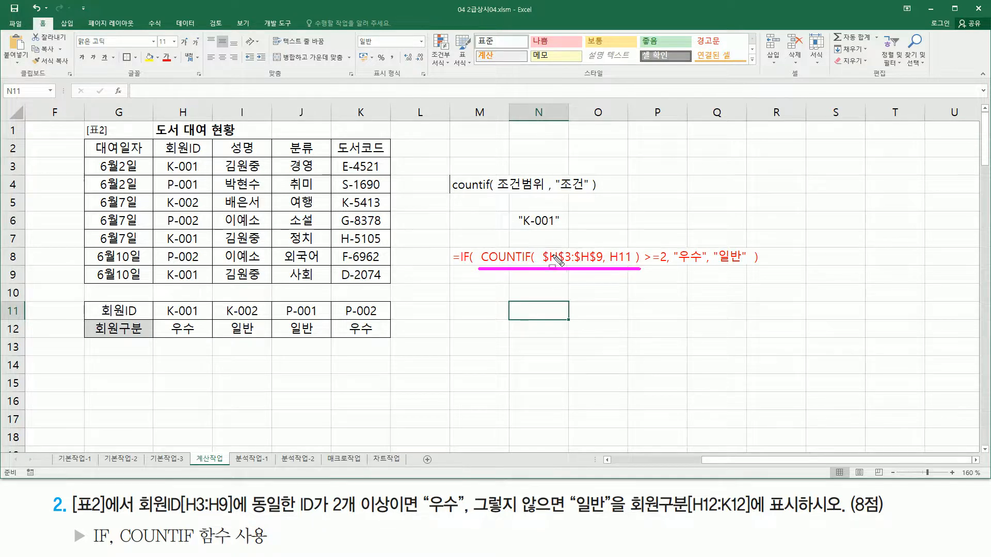
{"action": "left_click_drag", "start_coordinate": [541, 245], "coordinate": [599, 267]}
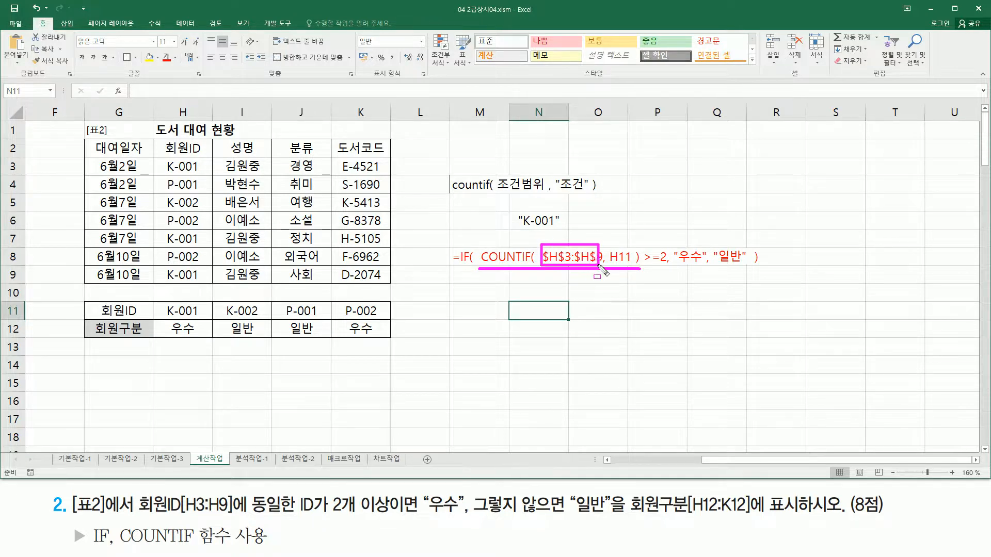
{"action": "mouse_move", "coordinate": [168, 159]}
{"action": "left_mouse_down"}
{"action": "mouse_move", "coordinate": [171, 202]}
{"action": "mouse_move", "coordinate": [203, 283]}
{"action": "left_mouse_up"}
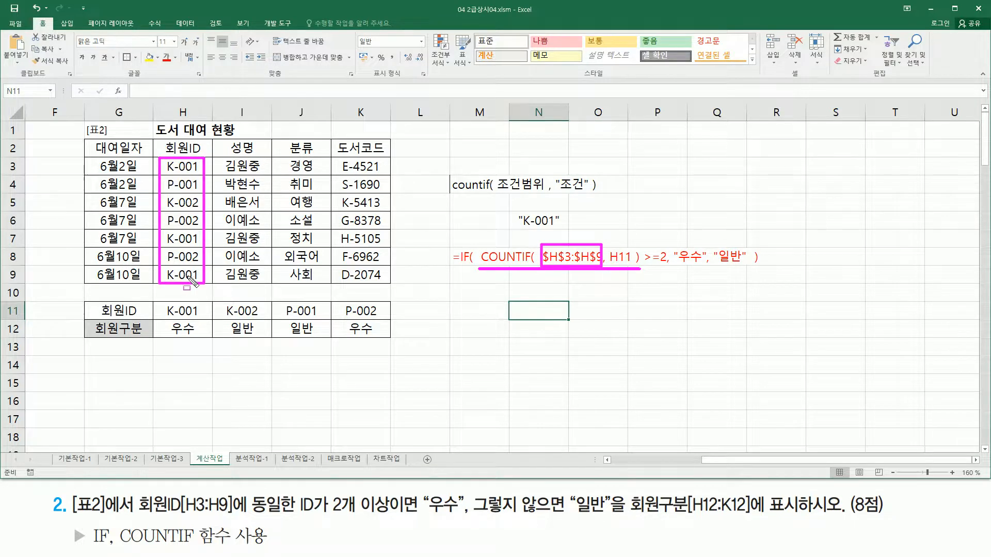
{"action": "left_click_drag", "start_coordinate": [610, 264], "coordinate": [633, 263]}
{"action": "mouse_move", "coordinate": [165, 305]}
{"action": "left_mouse_down"}
{"action": "mouse_move", "coordinate": [166, 316]}
{"action": "mouse_move", "coordinate": [204, 319]}
{"action": "mouse_move", "coordinate": [205, 306]}
{"action": "left_mouse_up"}
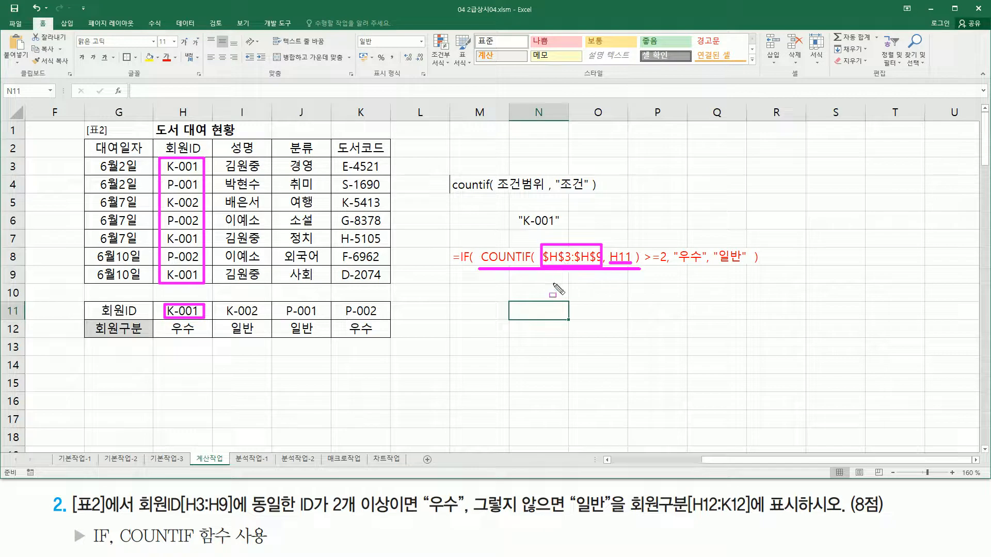
{"action": "key", "text": "Escape"}
Review the noted formula's IF part: the COUNTIF result tested with >=2 and the 우수 and 일반 outcomes
{"action": "key", "text": "ctrl+shift+d"}
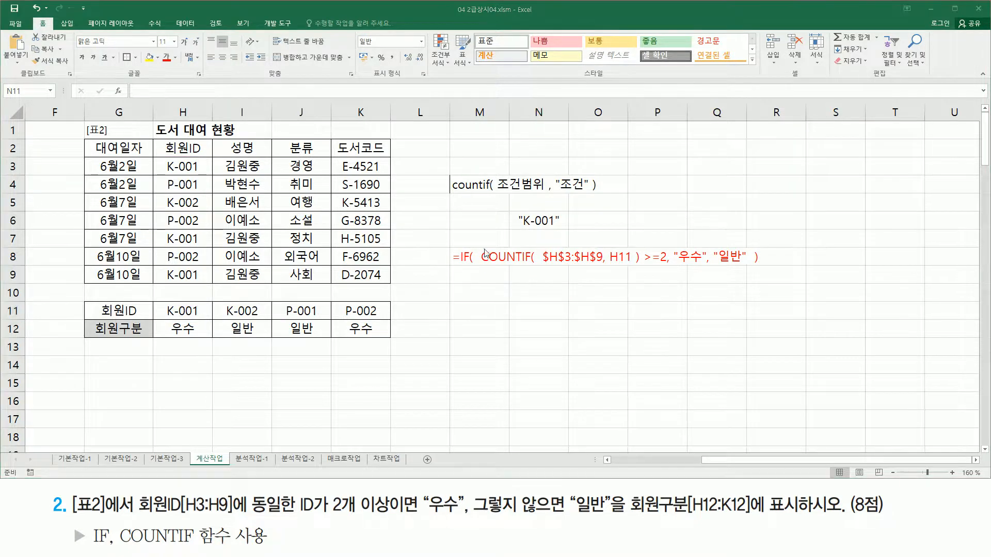
{"action": "mouse_move", "coordinate": [481, 241]}
{"action": "left_mouse_down"}
{"action": "mouse_move", "coordinate": [634, 272]}
{"action": "mouse_move", "coordinate": [666, 265]}
{"action": "left_mouse_up"}
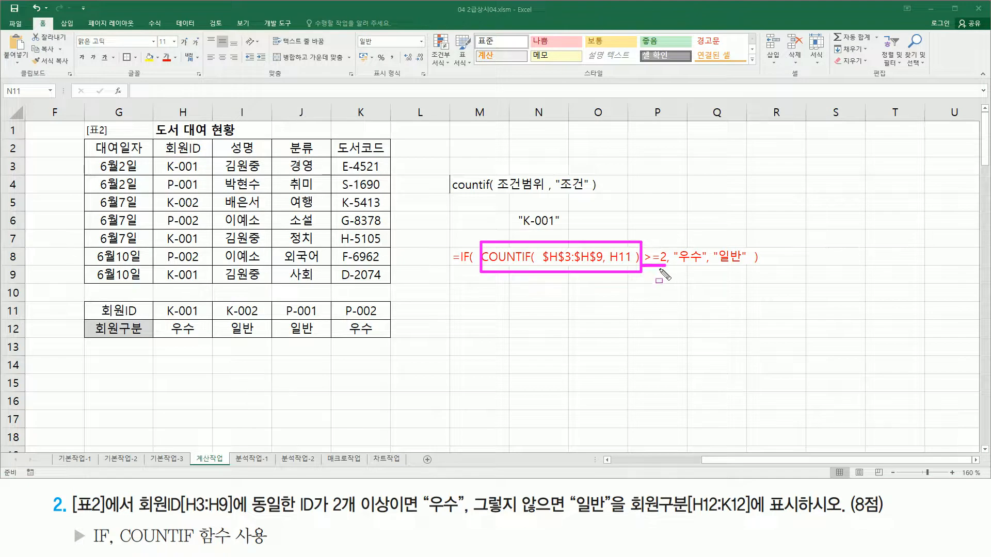
{"action": "left_click_drag", "start_coordinate": [679, 267], "coordinate": [747, 267]}
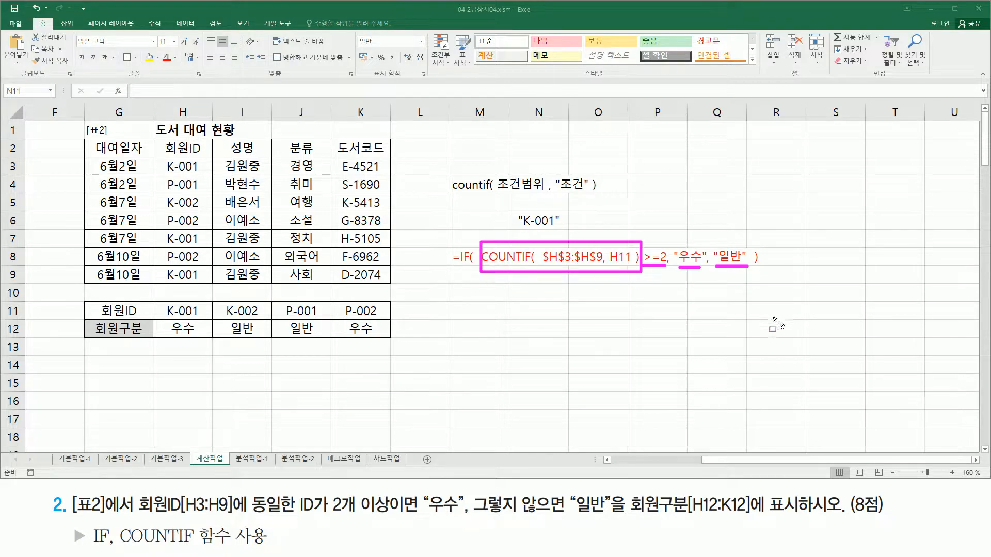
{"action": "key", "text": "Escape"}
{"action": "left_click", "coordinate": [458, 318]}
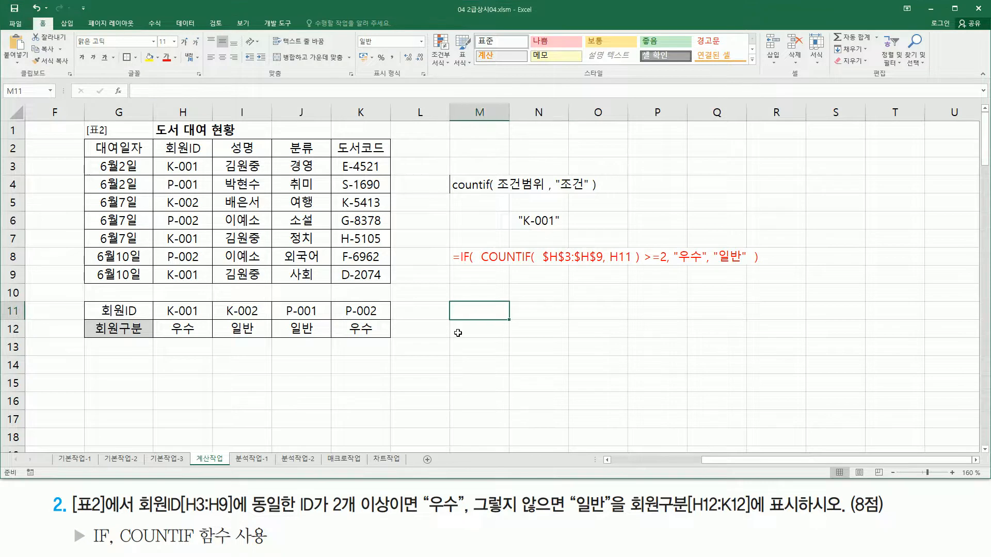
Compare the noted COUNTIF syntax's "조건" argument and the "K-001" example with H11 in the formula in M8
{"action": "key", "text": "ctrl+2"}
{"action": "left_click_drag", "start_coordinate": [556, 194], "coordinate": [589, 196]}
{"action": "mouse_move", "coordinate": [514, 230]}
{"action": "left_mouse_down"}
{"action": "mouse_move", "coordinate": [570, 230]}
{"action": "mouse_move", "coordinate": [514, 231]}
{"action": "left_mouse_up"}
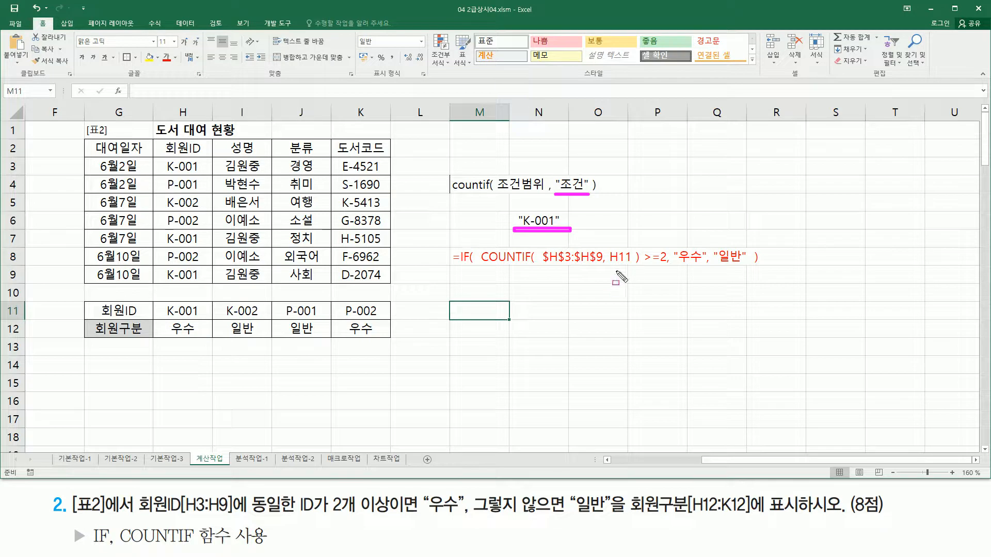
{"action": "left_click_drag", "start_coordinate": [608, 264], "coordinate": [631, 264]}
{"action": "key", "text": "Escape"}
{"action": "left_click", "coordinate": [468, 312]}
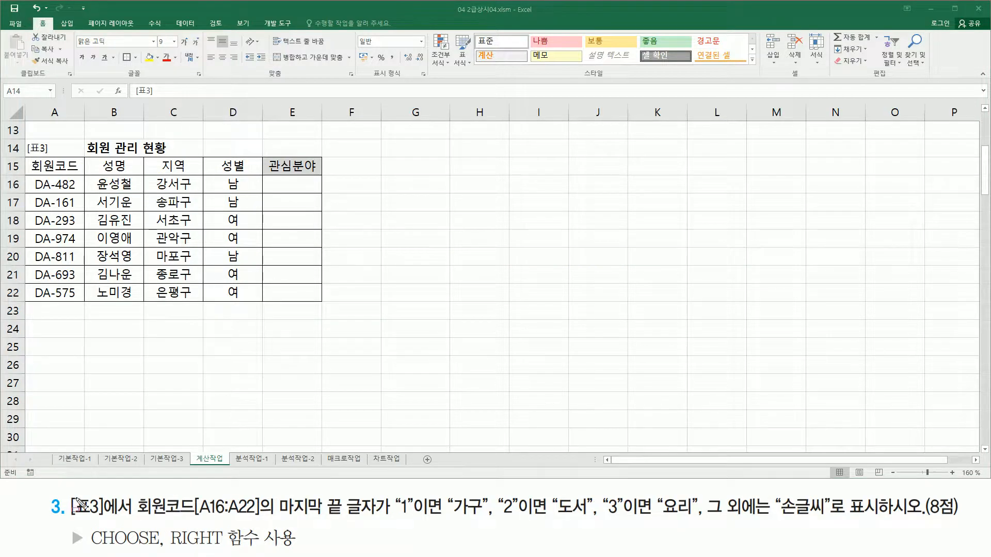
Read exercise 3's source, matching [표3] and the 회원코드 range A16:A22 to the 회원 관리 현황 table
{"action": "left_click_drag", "start_coordinate": [67, 493], "coordinate": [135, 518]}
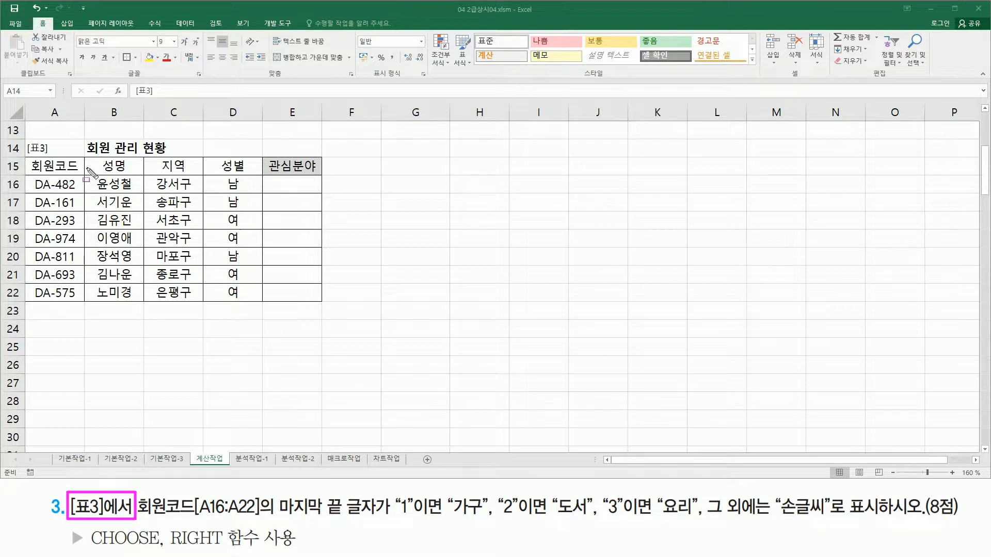
{"action": "mouse_move", "coordinate": [24, 138]}
{"action": "left_mouse_down"}
{"action": "mouse_move", "coordinate": [38, 150]}
{"action": "mouse_move", "coordinate": [187, 171]}
{"action": "mouse_move", "coordinate": [248, 202]}
{"action": "mouse_move", "coordinate": [327, 297]}
{"action": "mouse_move", "coordinate": [327, 312]}
{"action": "left_mouse_up"}
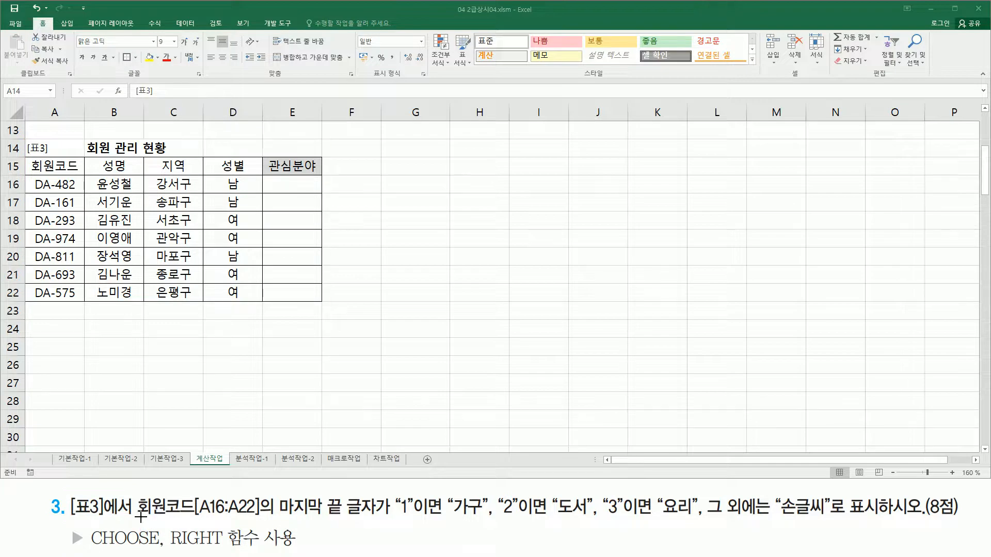
{"action": "left_click_drag", "start_coordinate": [139, 515], "coordinate": [257, 515]}
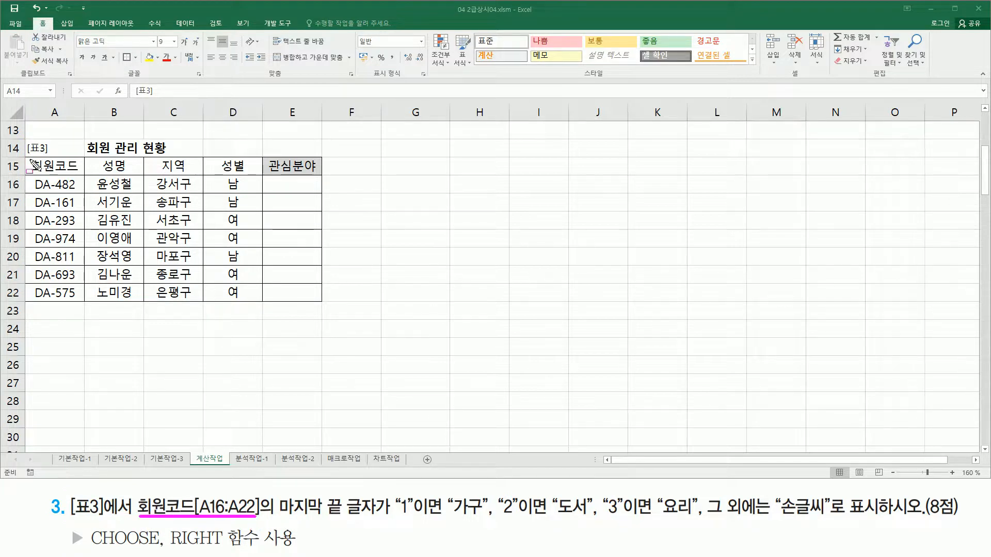
{"action": "left_click_drag", "start_coordinate": [27, 158], "coordinate": [81, 174]}
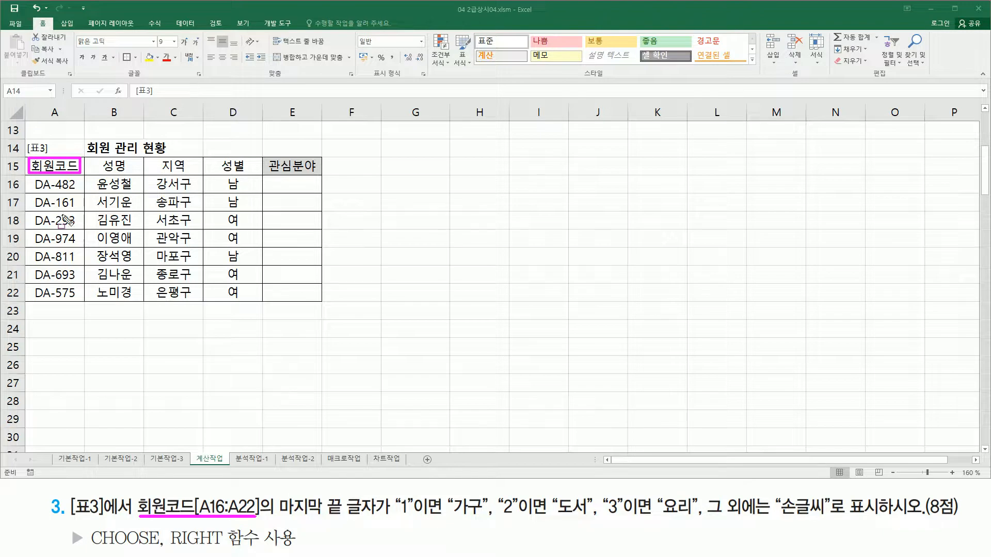
{"action": "mouse_move", "coordinate": [32, 177]}
{"action": "left_mouse_down"}
{"action": "mouse_move", "coordinate": [44, 292]}
{"action": "mouse_move", "coordinate": [89, 308]}
{"action": "left_mouse_up"}
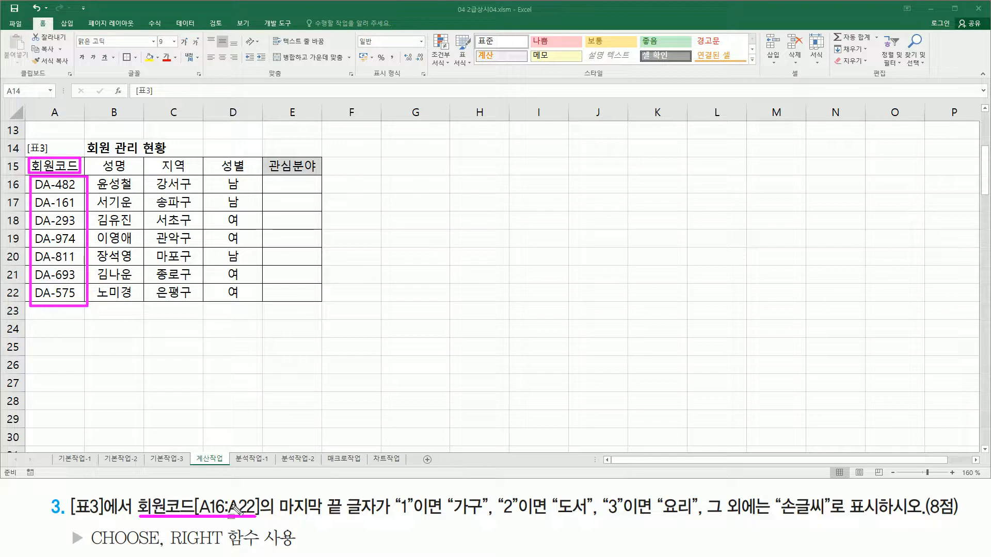
Read exercise 3's requirement: the last character of each 회원코드, the RIGHT function, and the 가구, 도서, 요리 and 손글씨 outcomes
{"action": "mouse_move", "coordinate": [277, 492]}
{"action": "left_mouse_down"}
{"action": "mouse_move", "coordinate": [344, 526]}
{"action": "mouse_move", "coordinate": [381, 528]}
{"action": "left_mouse_up"}
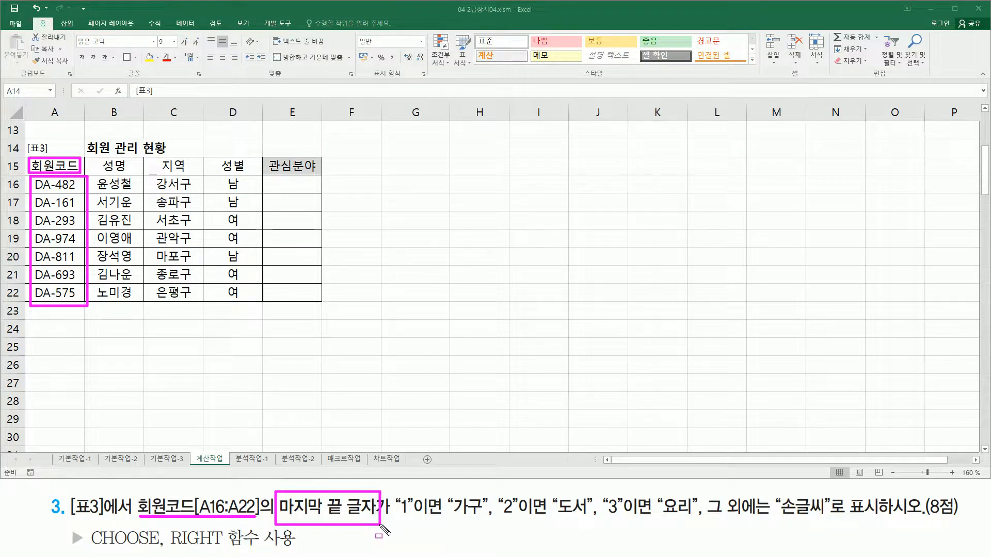
{"action": "left_click_drag", "start_coordinate": [67, 178], "coordinate": [80, 302]}
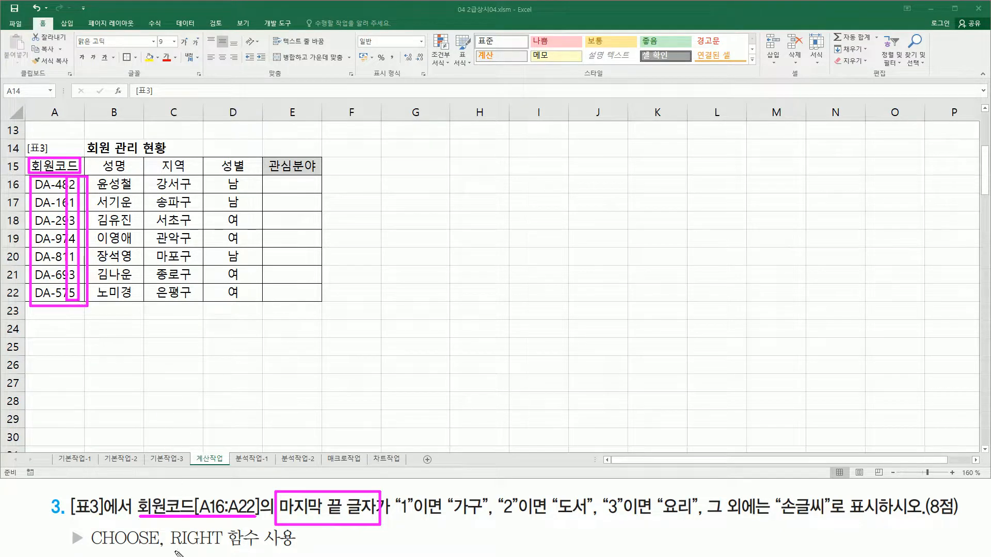
{"action": "left_click_drag", "start_coordinate": [169, 549], "coordinate": [228, 550]}
{"action": "left_click_drag", "start_coordinate": [396, 516], "coordinate": [833, 518]}
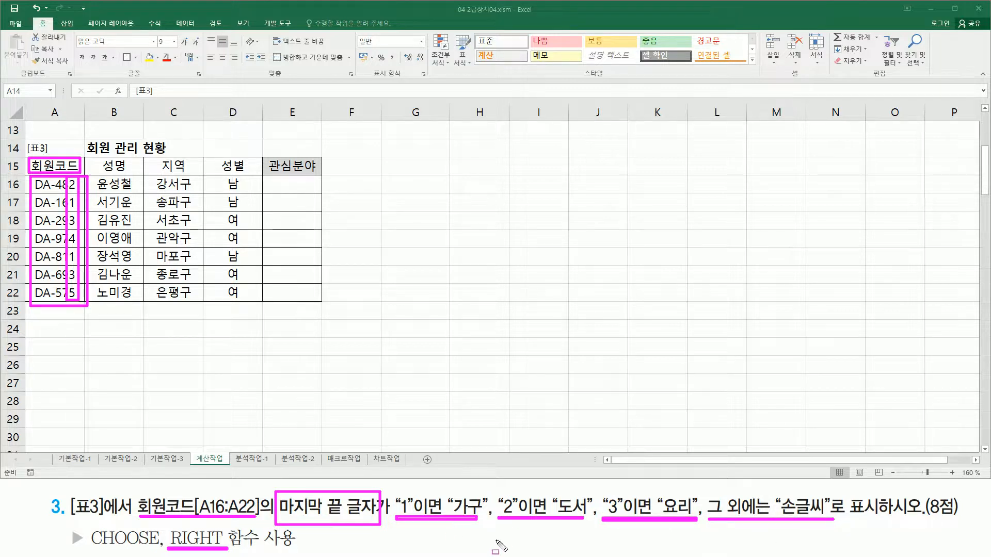
{"action": "key", "text": "Escape"}
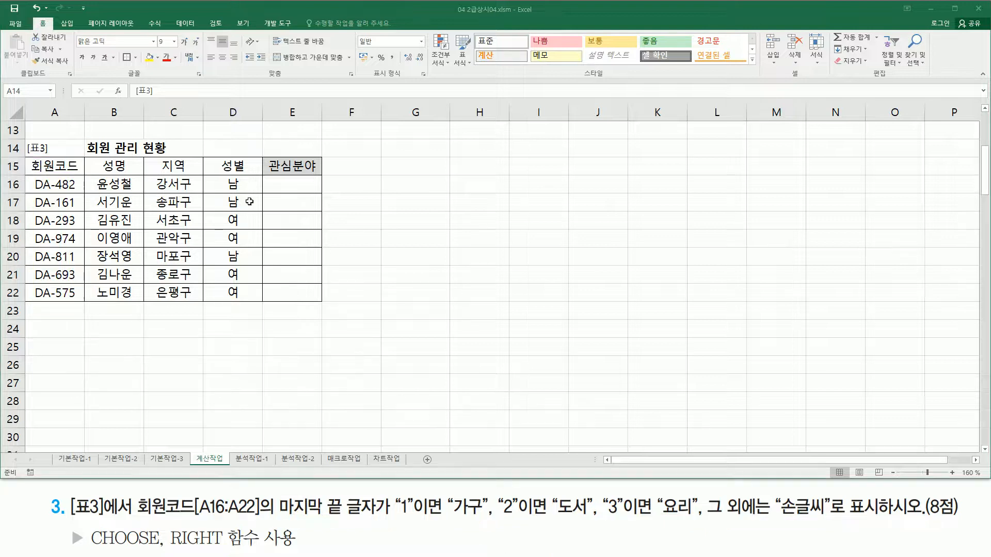
Enter =RIGHT( A16, 1 ) in E16 and fill it down through E22
{"action": "left_click", "coordinate": [266, 187]}
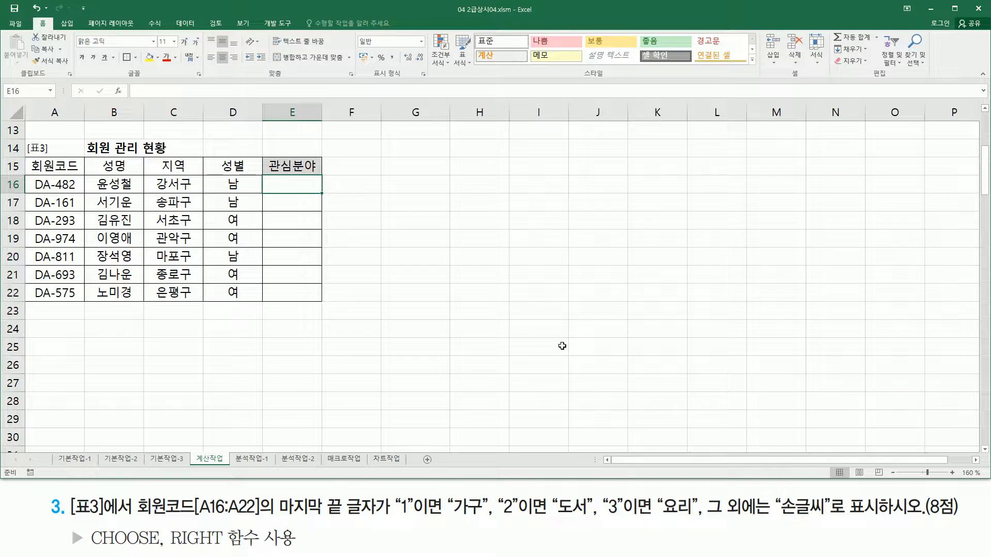
{"action": "type", "text": "="}
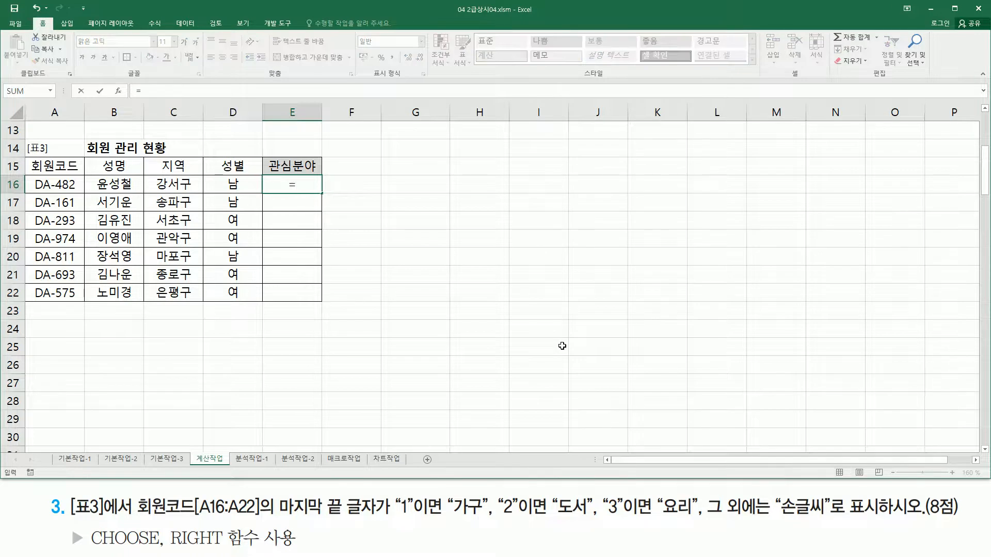
{"action": "type", "text": "rig"}
{"action": "key", "text": "Tab"}
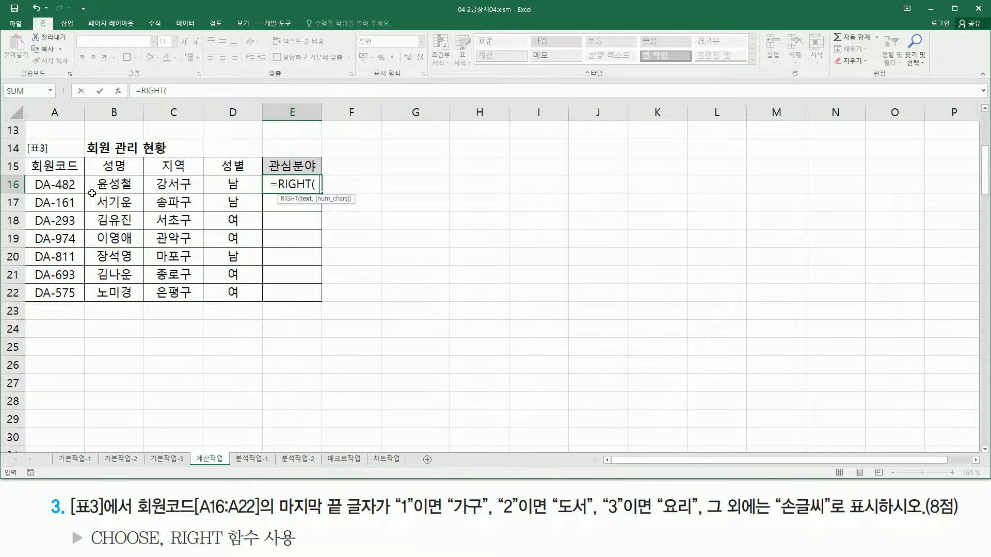
{"action": "left_click", "coordinate": [67, 186]}
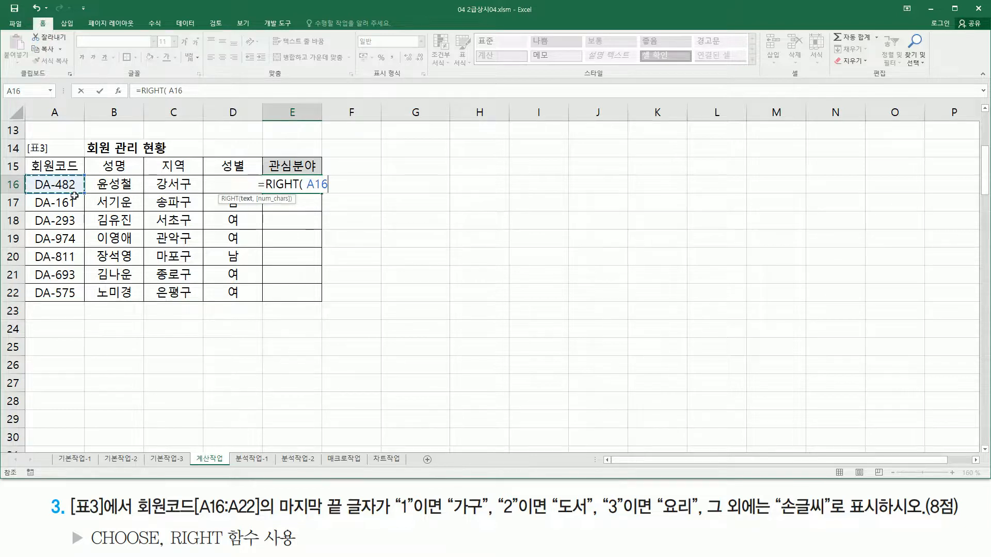
{"action": "type", "text": ", 1"}
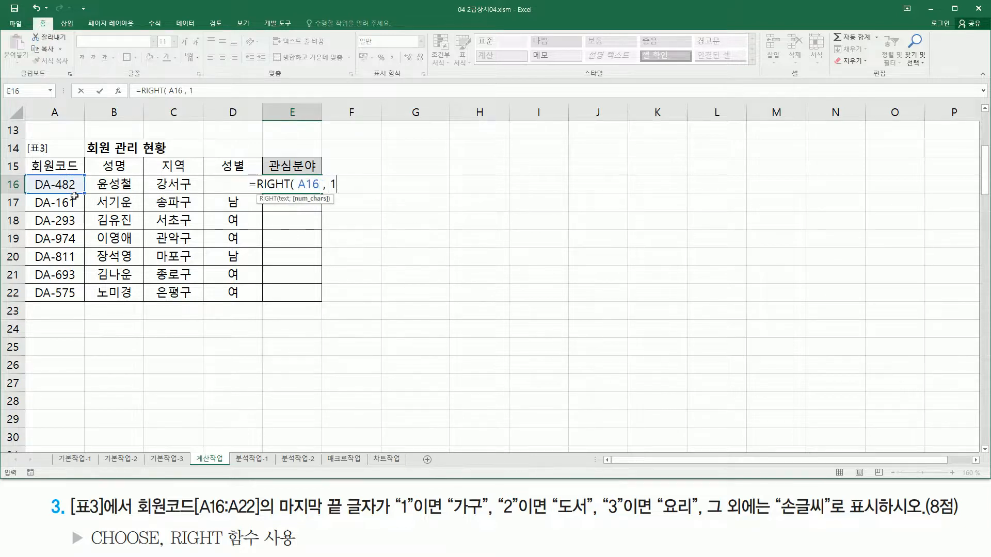
{"action": "type", "text": " )"}
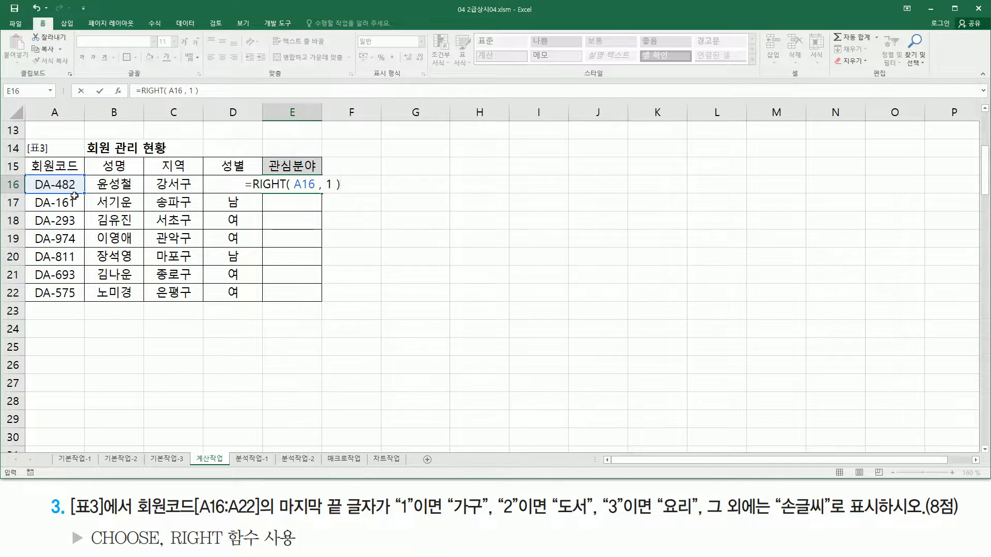
{"action": "key", "text": "Return"}
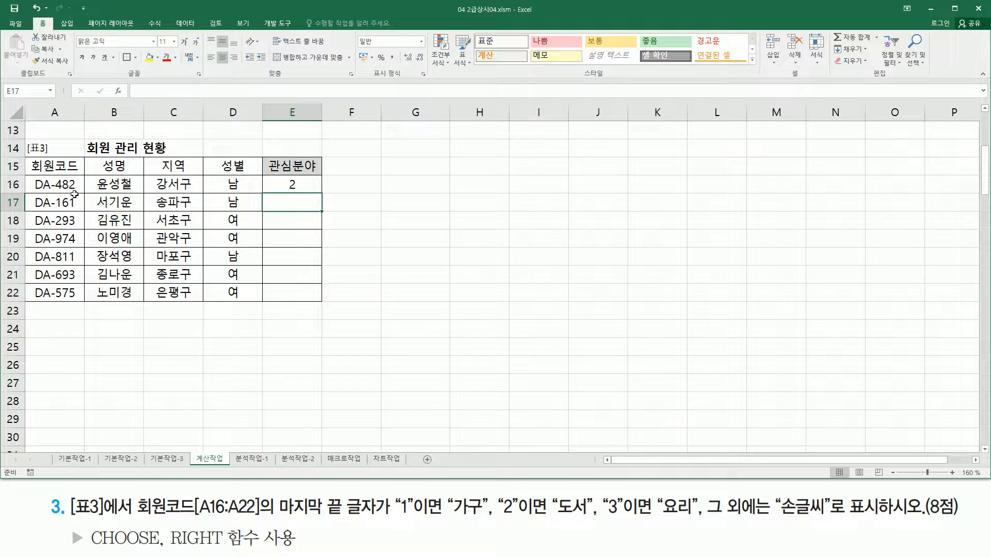
{"action": "left_click", "coordinate": [284, 185]}
{"action": "left_click_drag", "start_coordinate": [323, 192], "coordinate": [319, 303]}
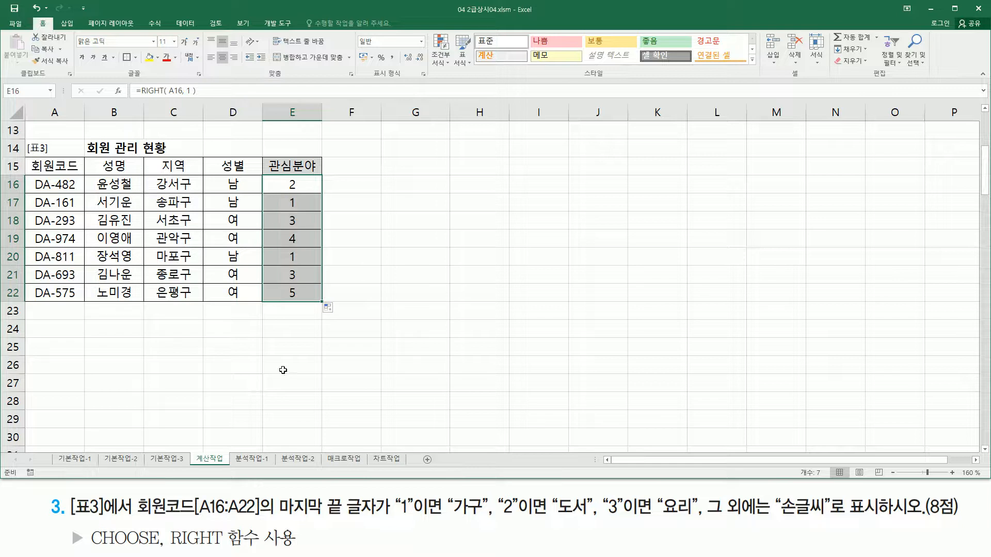
Check the 회원코드 endings against exercise 3's four conditions and its CHOOSE function requirement
{"action": "left_click_drag", "start_coordinate": [78, 305], "coordinate": [80, 303]}
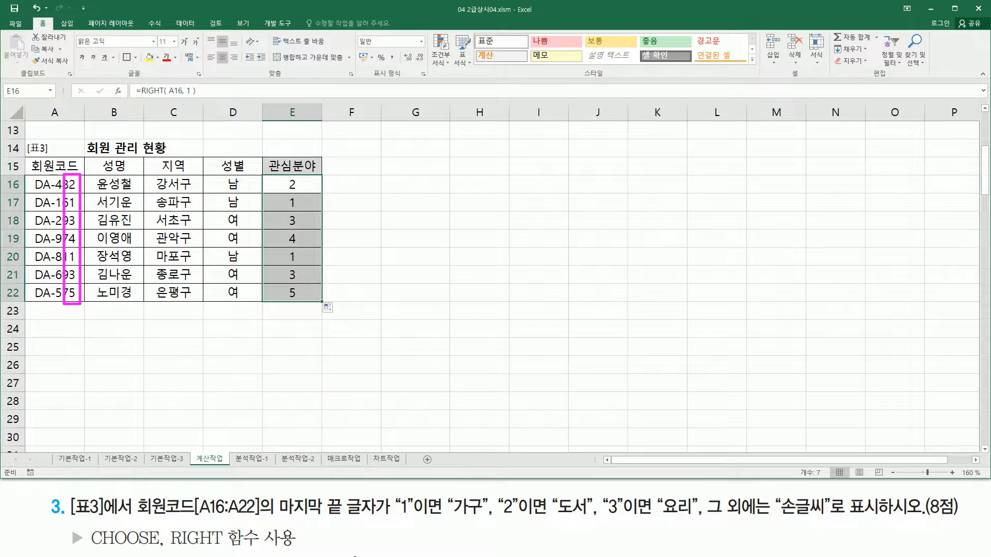
{"action": "left_click_drag", "start_coordinate": [392, 520], "coordinate": [835, 521]}
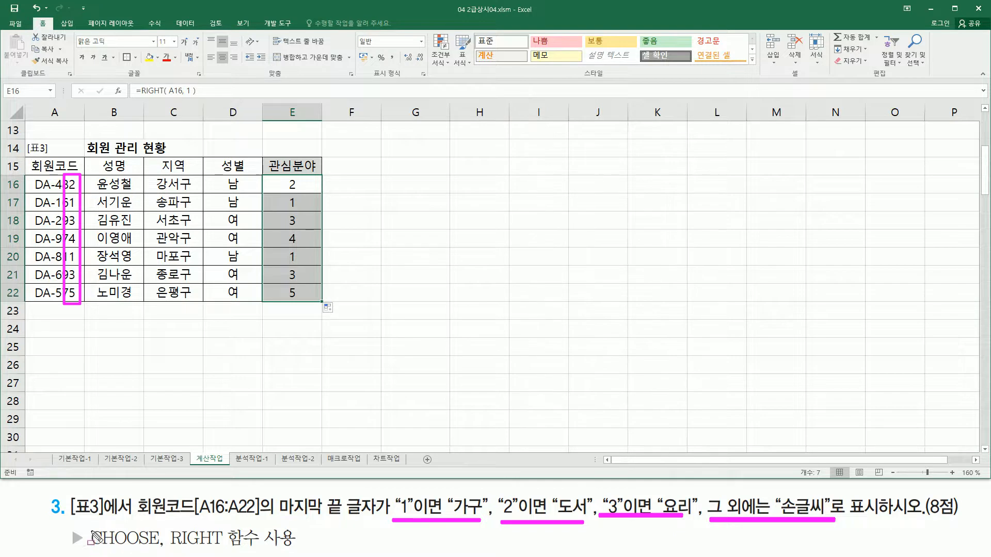
{"action": "mouse_move", "coordinate": [86, 522]}
{"action": "left_mouse_down"}
{"action": "mouse_move", "coordinate": [119, 551]}
{"action": "mouse_move", "coordinate": [164, 552]}
{"action": "left_mouse_up"}
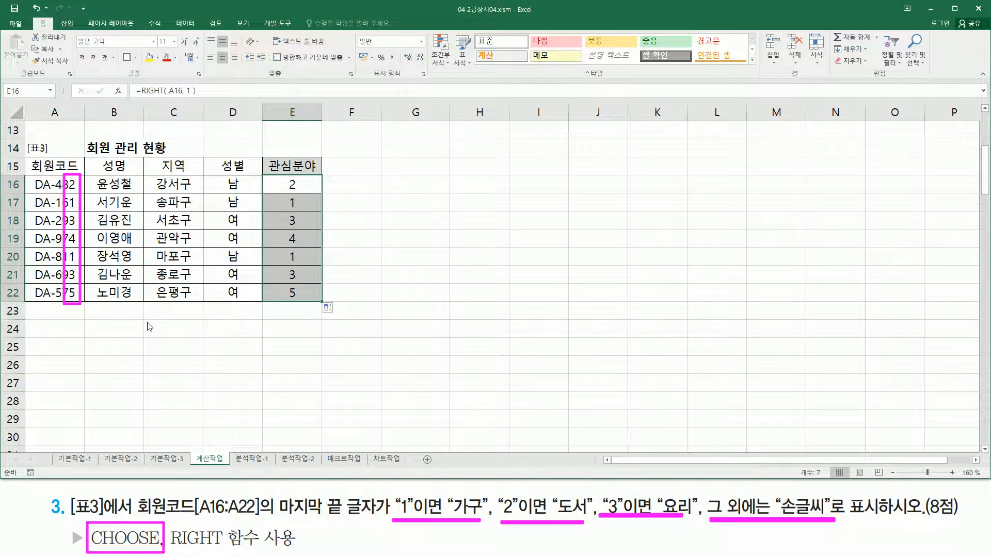
{"action": "key", "text": "Escape"}
Note choose( 1 , "a" , "b" , "c" , "d" ) as left-aligned text in B24
{"action": "left_click", "coordinate": [123, 331]}
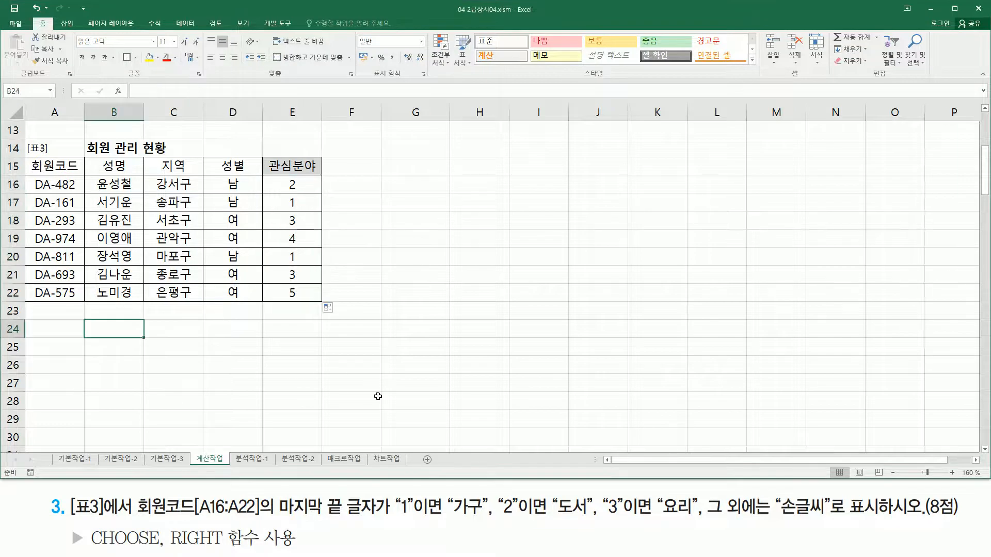
{"action": "type", "text": "choose"}
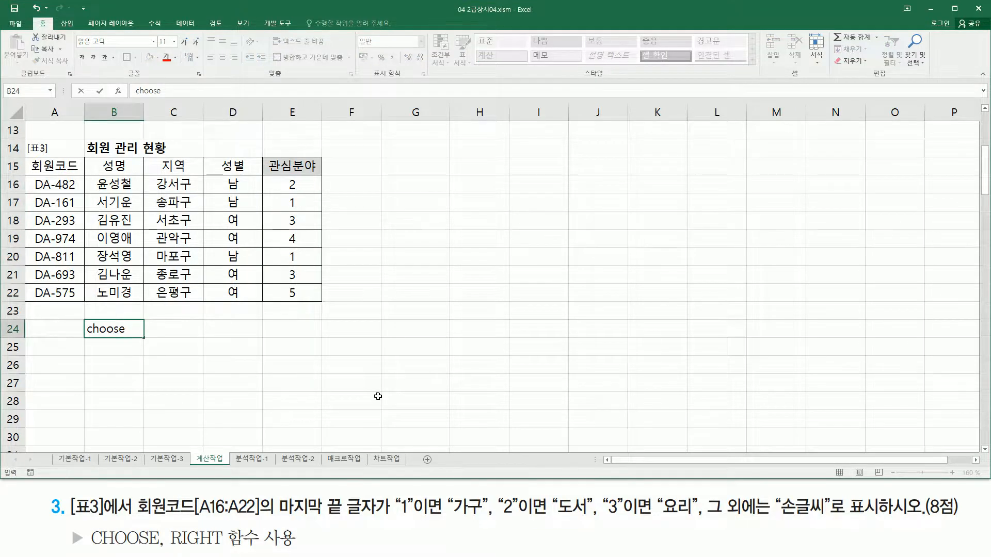
{"action": "type", "text": "( 인수 ,"}
{"action": "key", "text": "BackSpace"}
{"action": "key", "text": "BackSpace"}
{"action": "key", "text": "Return"}
{"action": "key", "text": "Return"}
{"action": "left_click", "coordinate": [113, 329]}
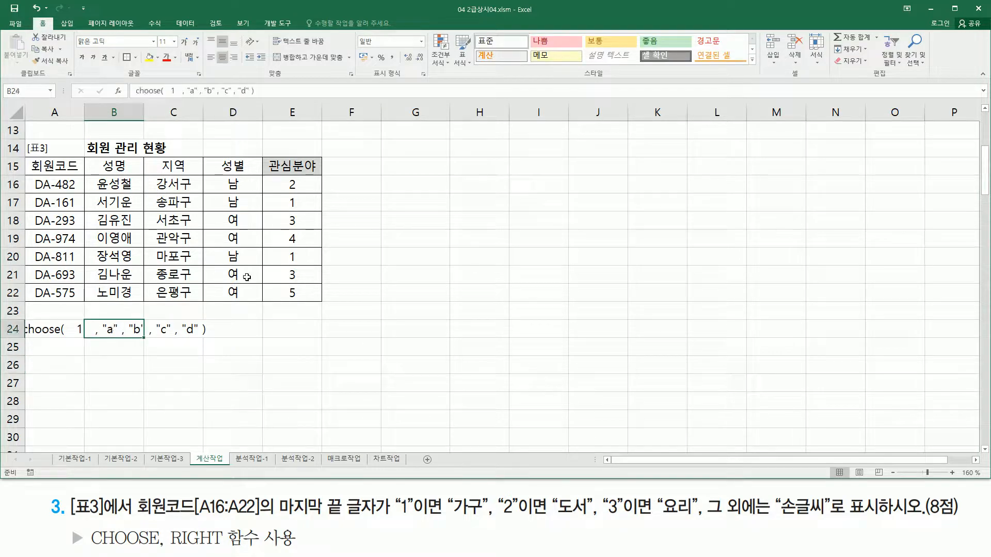
{"action": "left_click", "coordinate": [211, 57]}
{"action": "left_click", "coordinate": [199, 372]}
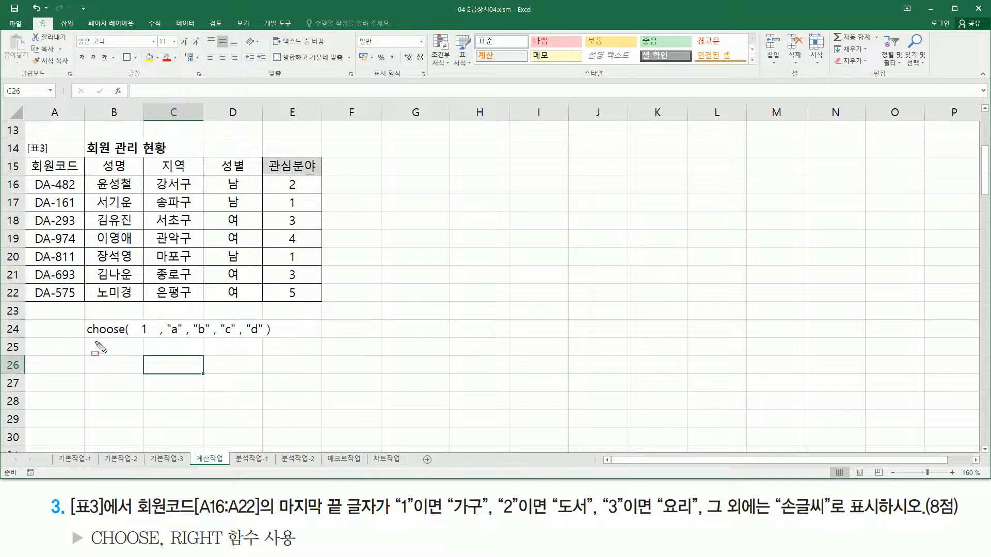
Review the noted CHOOSE syntax, matching index 1 to "a" and index 2 to "b"
{"action": "left_click_drag", "start_coordinate": [86, 336], "coordinate": [126, 337]}
{"action": "left_click_drag", "start_coordinate": [166, 336], "coordinate": [264, 338]}
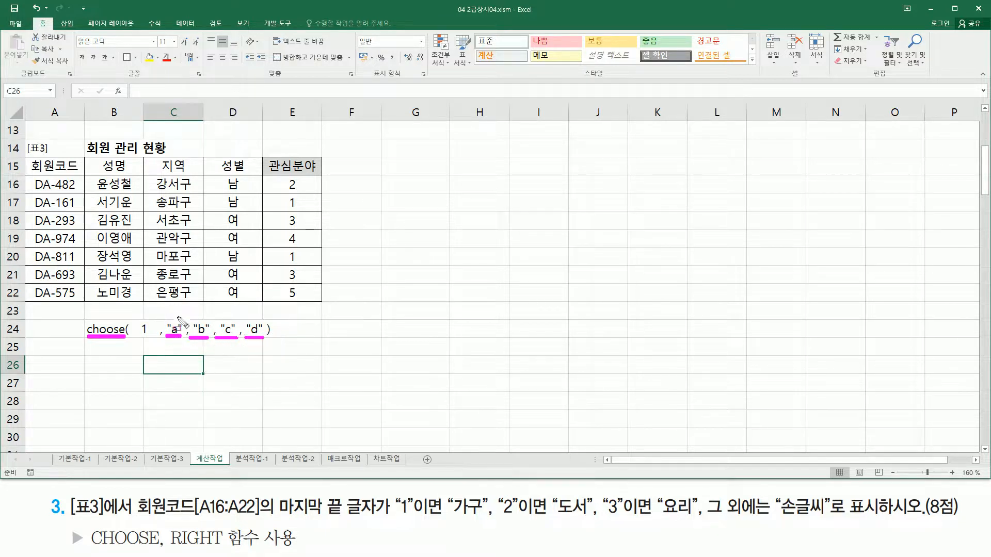
{"action": "left_click_drag", "start_coordinate": [137, 321], "coordinate": [145, 359]}
{"action": "left_click_drag", "start_coordinate": [172, 310], "coordinate": [180, 305]}
{"action": "left_click_drag", "start_coordinate": [138, 327], "coordinate": [151, 334]}
{"action": "left_click_drag", "start_coordinate": [196, 310], "coordinate": [202, 308]}
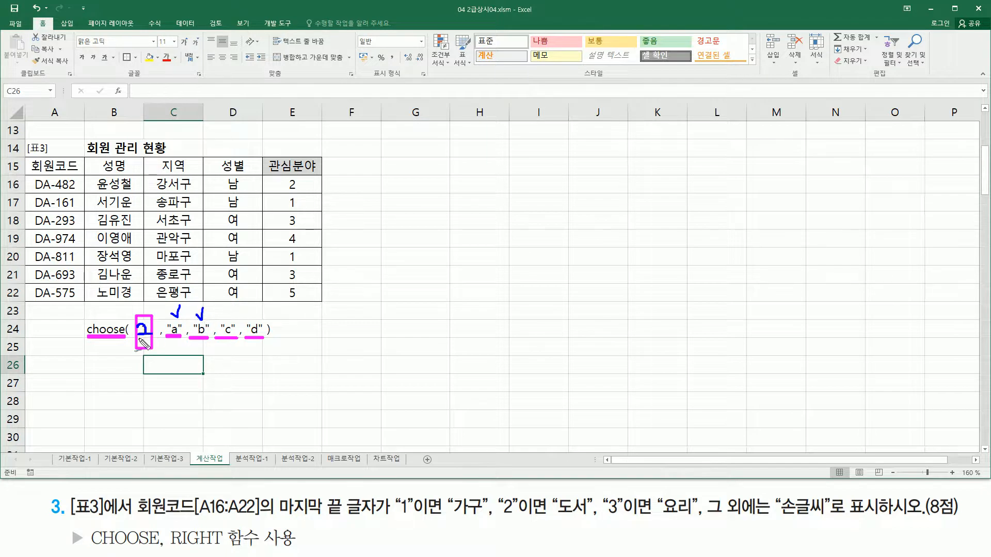
Review how CHOOSE handles index 3, 4 and 5 against the "c" and "d" values in the note
{"action": "mouse_move", "coordinate": [138, 334]}
{"action": "left_mouse_down"}
{"action": "mouse_move", "coordinate": [150, 340]}
{"action": "mouse_move", "coordinate": [139, 344]}
{"action": "left_mouse_up"}
{"action": "left_click_drag", "start_coordinate": [222, 312], "coordinate": [229, 307]}
{"action": "mouse_move", "coordinate": [138, 324]}
{"action": "left_mouse_down"}
{"action": "mouse_move", "coordinate": [138, 338]}
{"action": "mouse_move", "coordinate": [148, 336]}
{"action": "mouse_move", "coordinate": [129, 360]}
{"action": "mouse_move", "coordinate": [155, 358]}
{"action": "mouse_move", "coordinate": [143, 372]}
{"action": "left_mouse_up"}
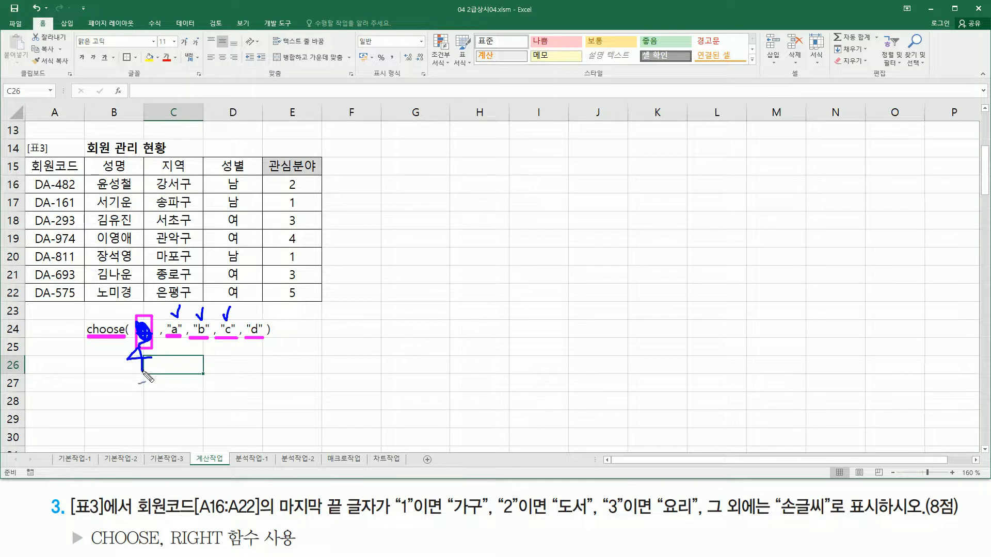
{"action": "left_click_drag", "start_coordinate": [246, 317], "coordinate": [256, 308]}
{"action": "mouse_move", "coordinate": [129, 379]}
{"action": "left_mouse_down"}
{"action": "mouse_move", "coordinate": [133, 400]}
{"action": "mouse_move", "coordinate": [150, 381]}
{"action": "left_mouse_up"}
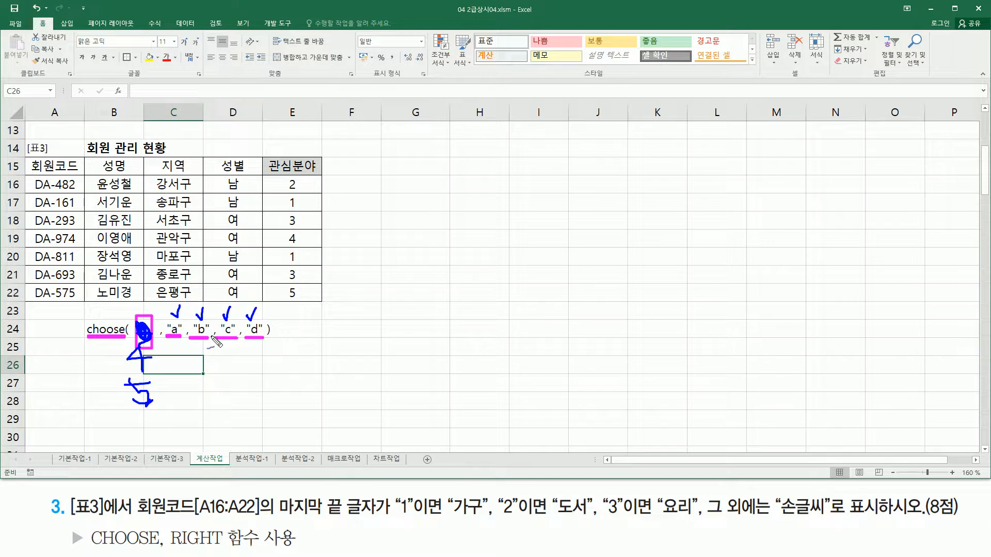
{"action": "key", "text": "Escape"}
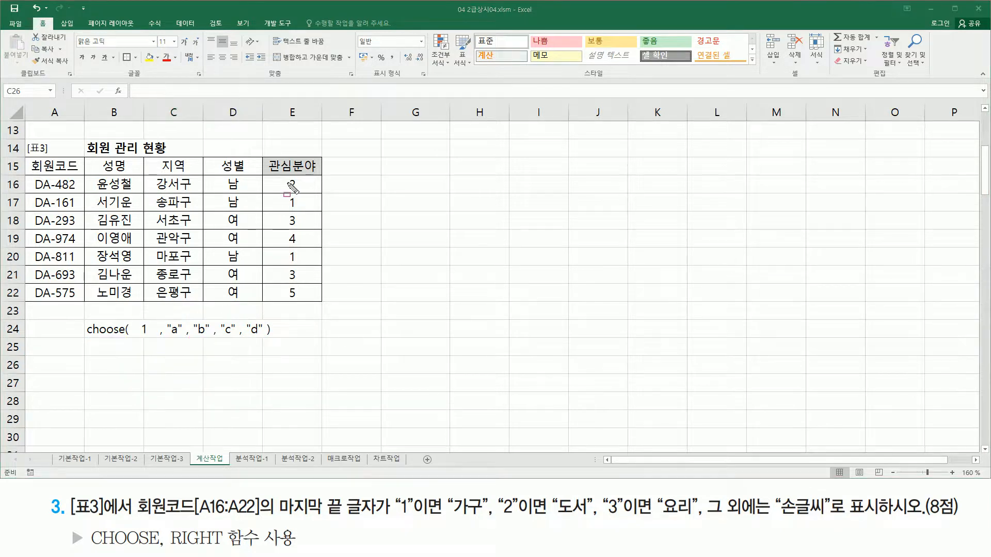
Match the digits in E16:E22 to exercise 3's conditions and the "a" to "d" values in the CHOOSE note, including a digit of 5
{"action": "left_click_drag", "start_coordinate": [286, 177], "coordinate": [303, 304]}
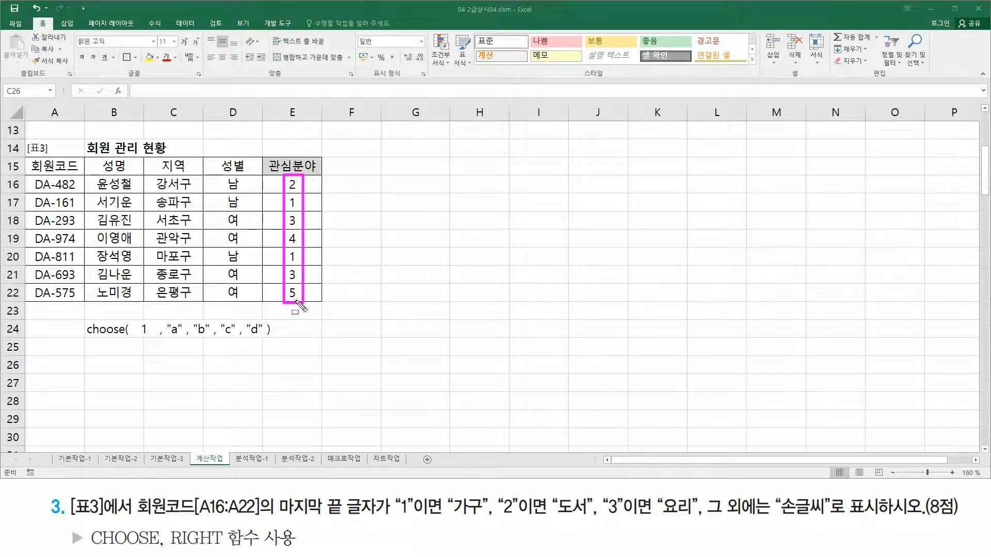
{"action": "key", "text": "ctrl+z"}
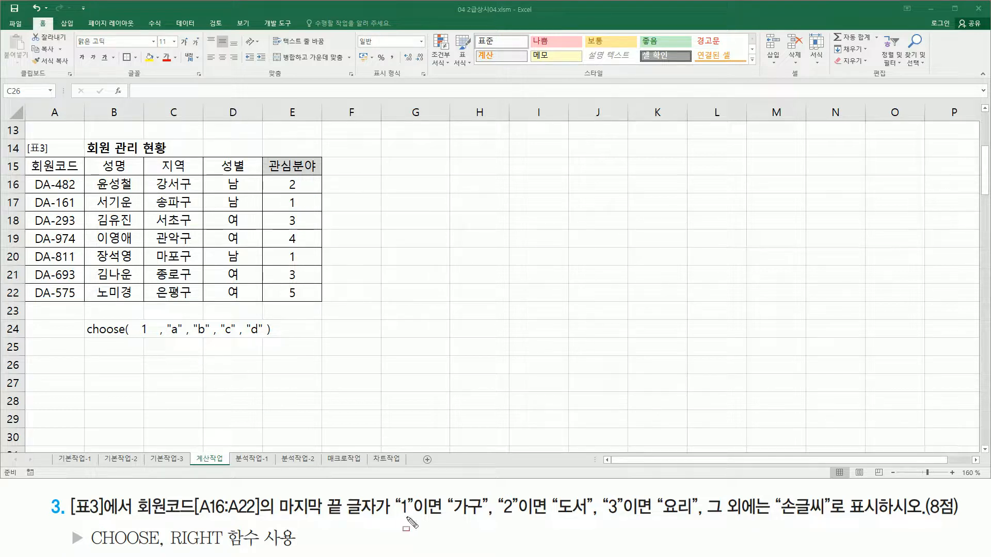
{"action": "left_click_drag", "start_coordinate": [164, 336], "coordinate": [183, 338]}
{"action": "left_click_drag", "start_coordinate": [398, 515], "coordinate": [481, 514]}
{"action": "left_click_drag", "start_coordinate": [196, 337], "coordinate": [210, 337]}
{"action": "left_click_drag", "start_coordinate": [502, 515], "coordinate": [589, 516]}
{"action": "left_click_drag", "start_coordinate": [220, 338], "coordinate": [233, 338]}
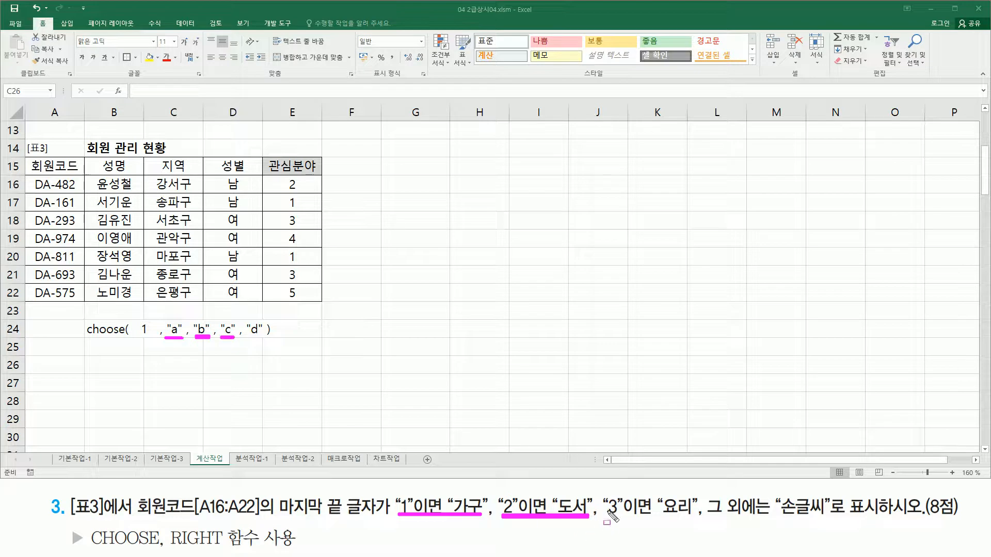
{"action": "left_click_drag", "start_coordinate": [607, 516], "coordinate": [697, 517]}
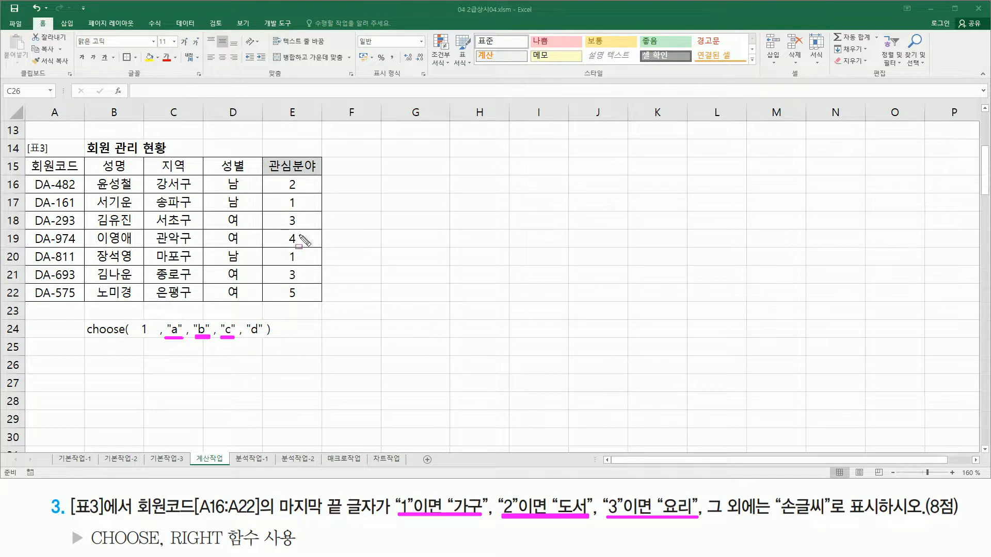
{"action": "left_click_drag", "start_coordinate": [248, 337], "coordinate": [261, 337]}
{"action": "left_click_drag", "start_coordinate": [785, 515], "coordinate": [823, 515]}
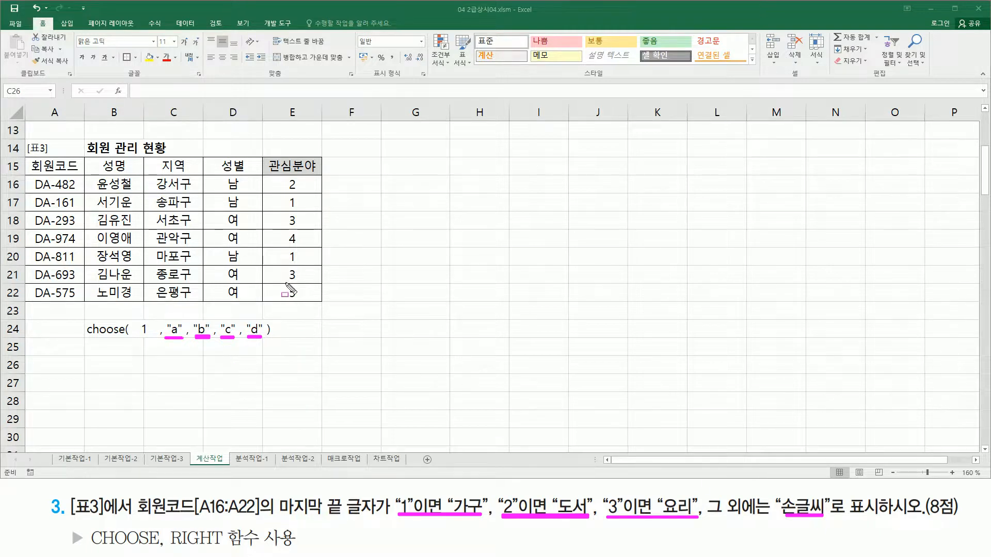
{"action": "mouse_move", "coordinate": [287, 284]}
{"action": "left_mouse_down"}
{"action": "mouse_move", "coordinate": [289, 304]}
{"action": "mouse_move", "coordinate": [301, 303]}
{"action": "left_mouse_up"}
{"action": "key", "text": "Escape"}
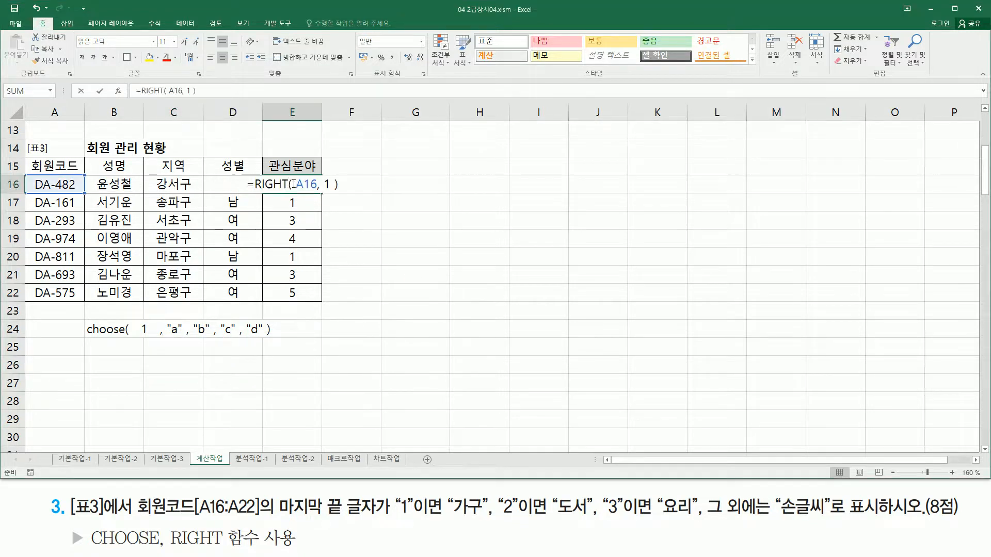
Nest the existing RIGHT( A16, 1 ) in E16 inside a CHOOSE function as its index argument
{"action": "double_click", "coordinate": [292, 185]}
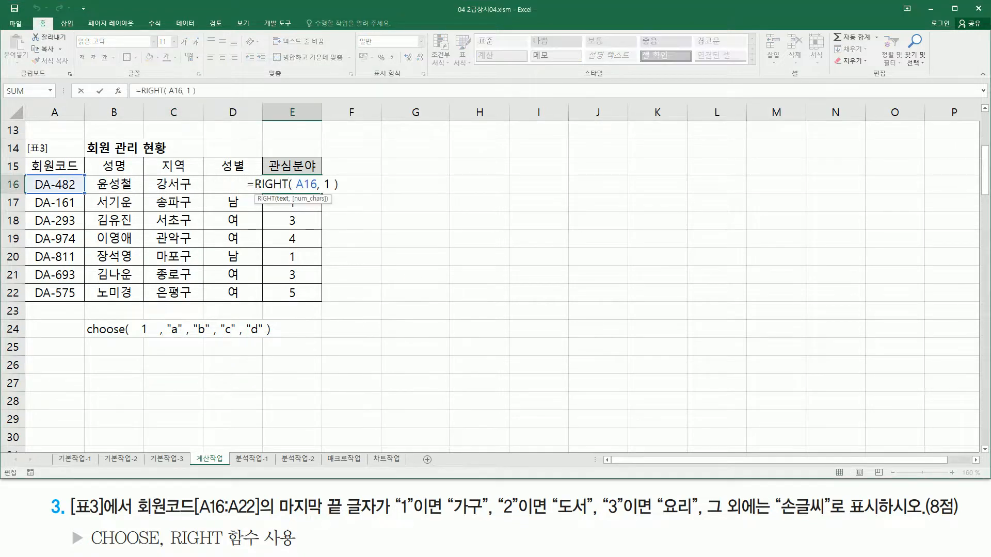
{"action": "left_click_drag", "start_coordinate": [326, 184], "coordinate": [431, 186]}
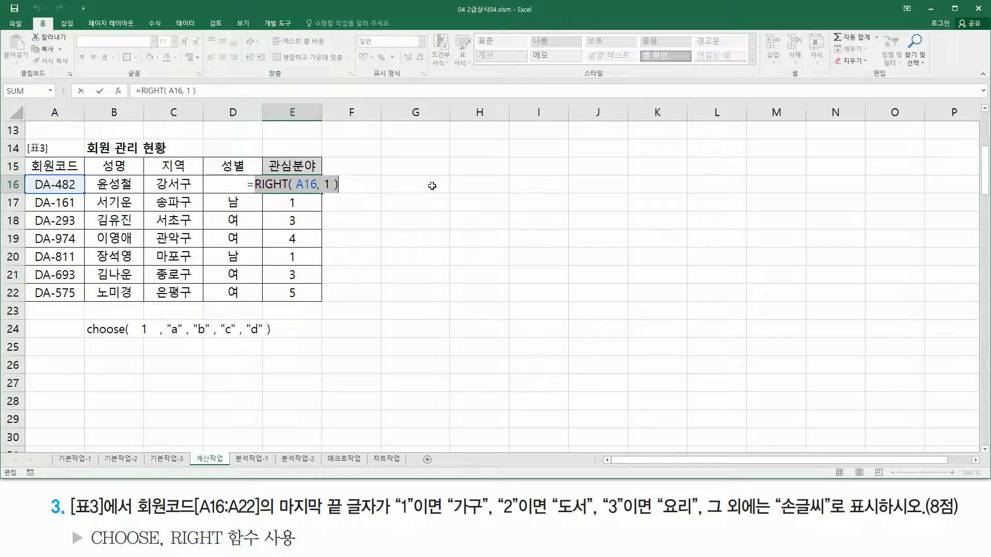
{"action": "key", "text": "ctrl+x"}
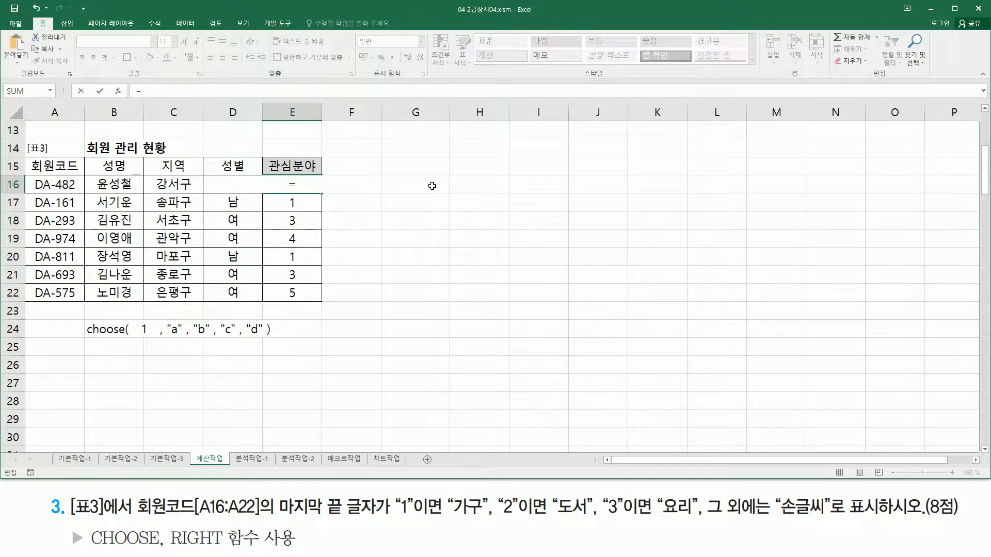
{"action": "type", "text": "choo"}
{"action": "key", "text": "Tab"}
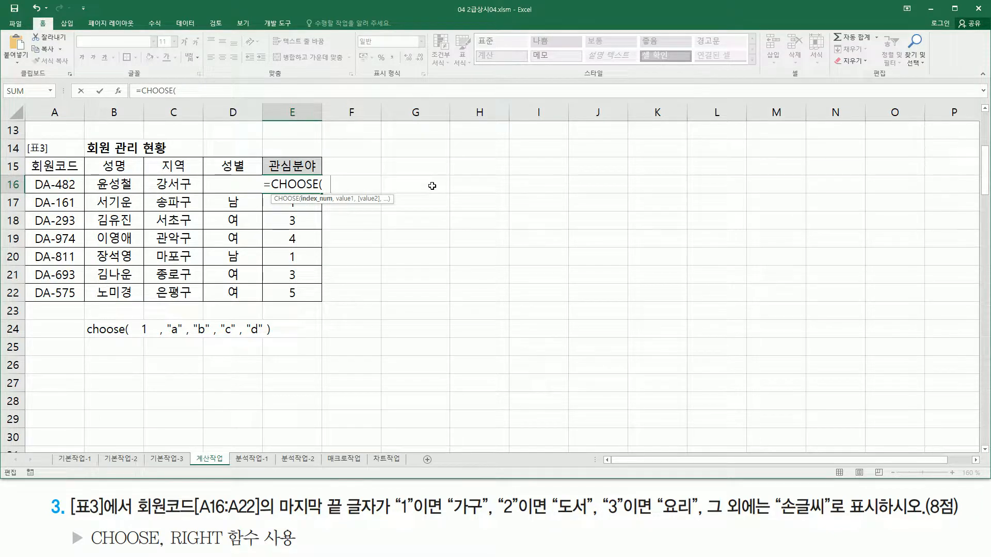
{"action": "key", "text": "ctrl+v"}
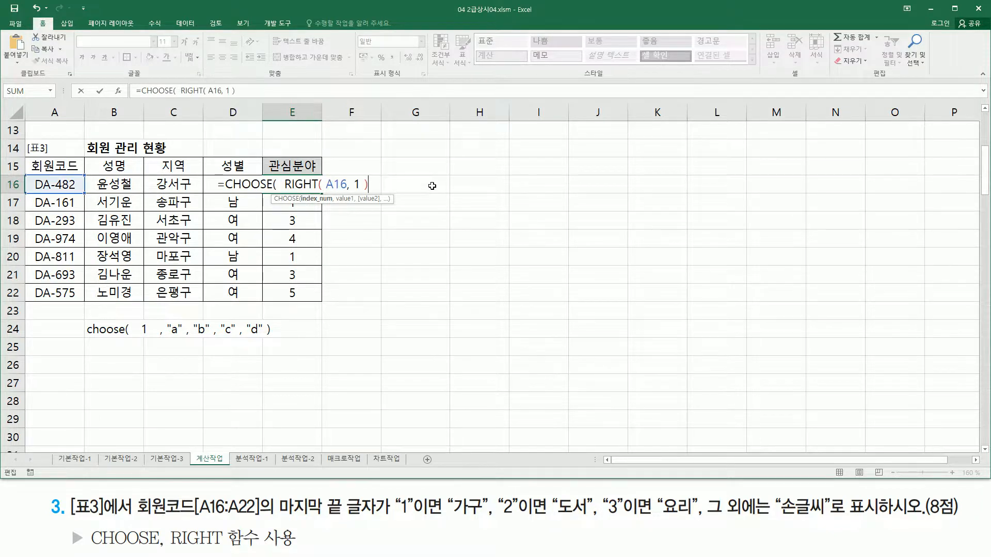
{"action": "left_click_drag", "start_coordinate": [287, 184], "coordinate": [370, 184]}
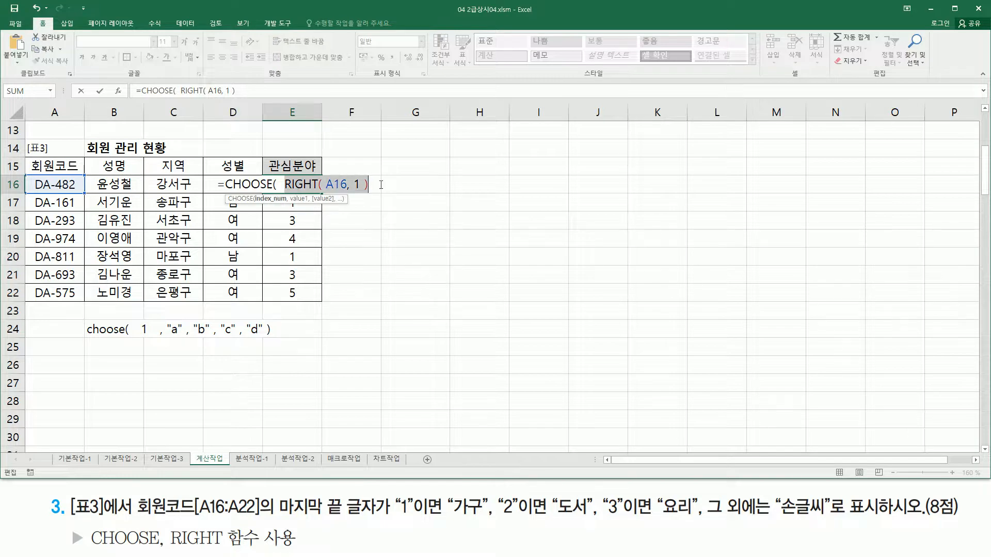
{"action": "left_click", "coordinate": [381, 185]}
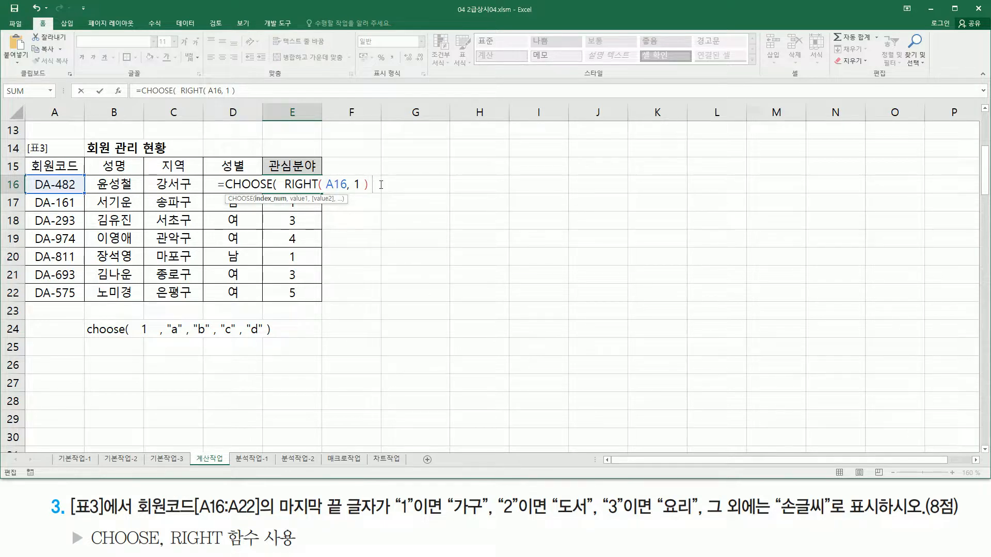
Add "가구", "도서", "요리" and "손글씨" as the first four CHOOSE values in the E16 formula
{"action": "type", "text": ","}
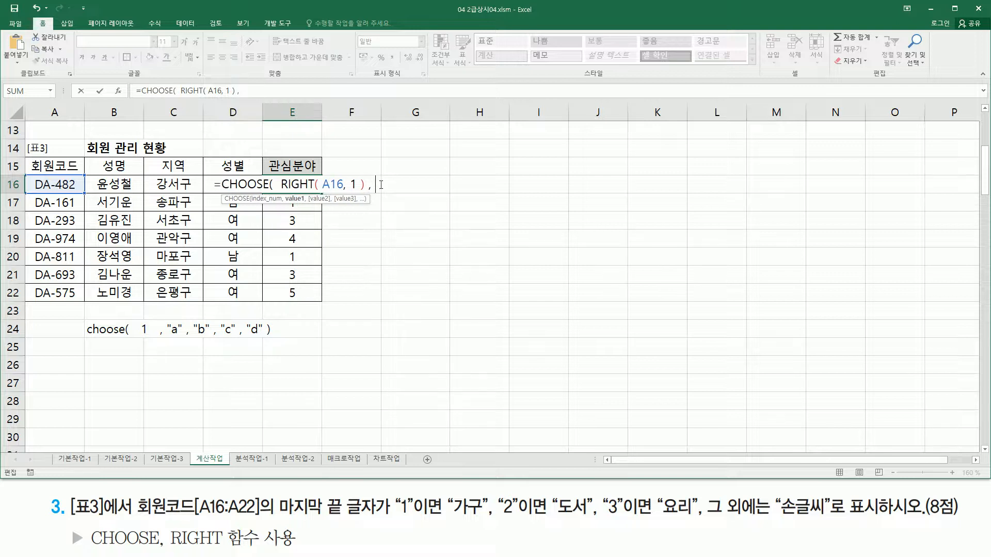
{"action": "type", "text": " \""}
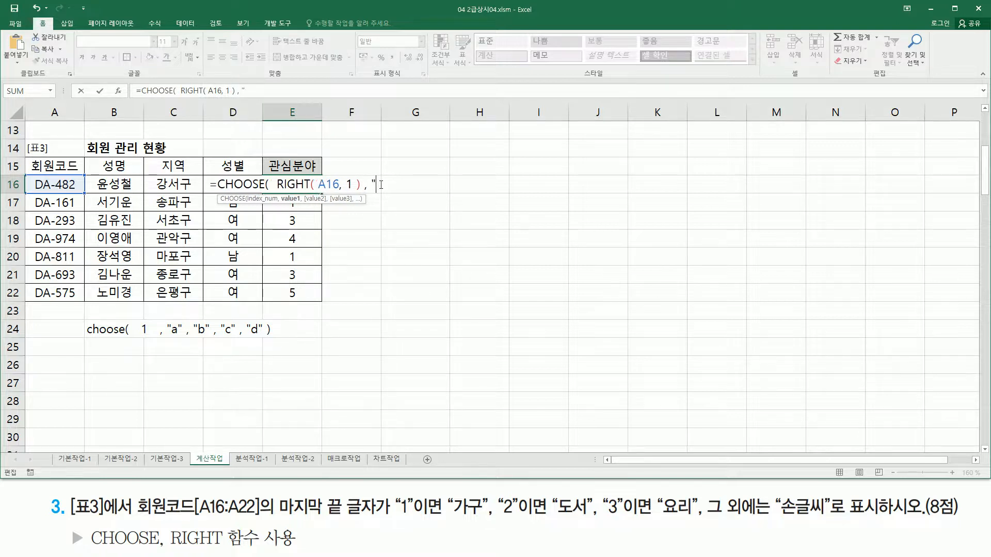
{"action": "type", "text": "가구\" , \"도서\" , \""}
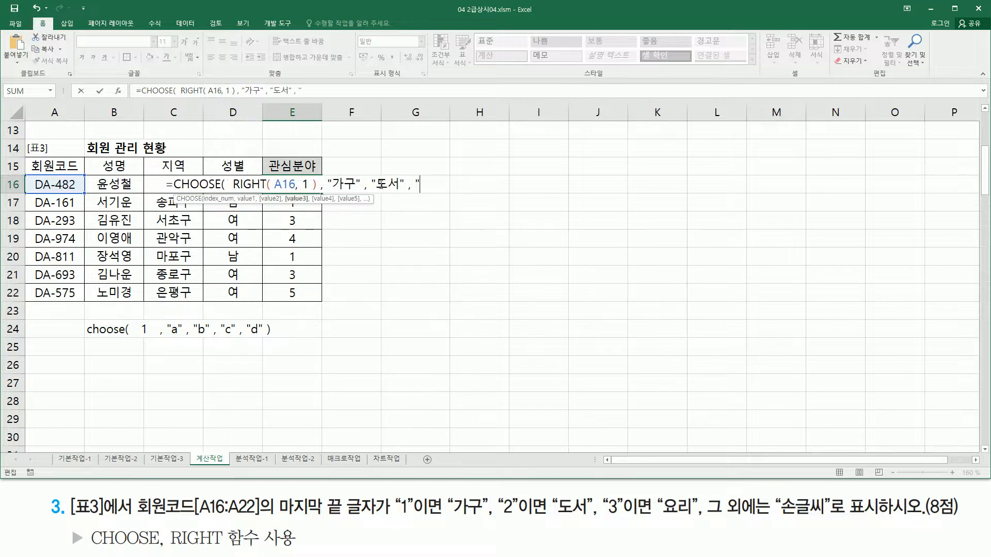
{"action": "type", "text": "요"}
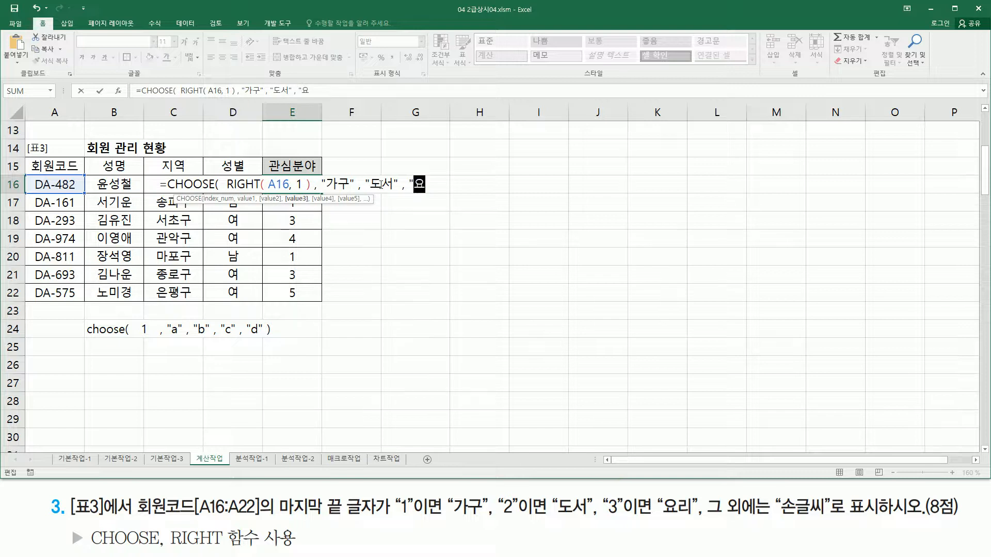
{"action": "type", "text": "리\" , \""}
{"action": "type", "text": "손글ㅆ"}
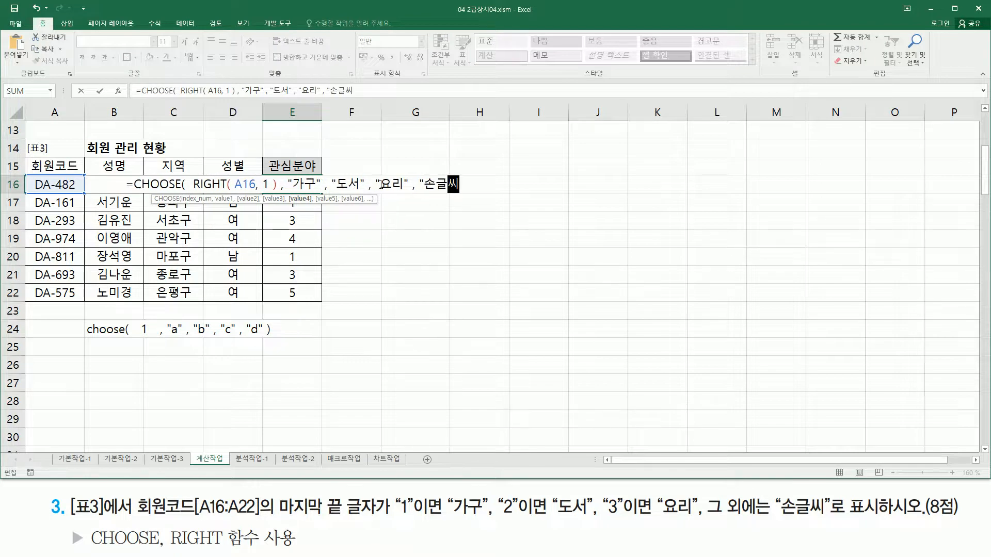
{"action": "type", "text": "\""}
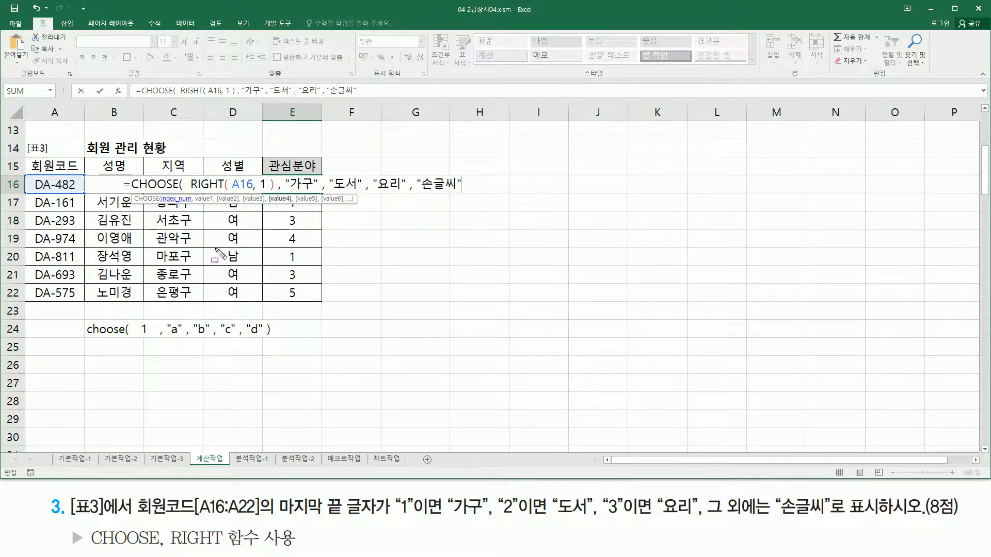
Add a second "손글씨" as the fifth CHOOSE value in E16 to cover codes ending in 5, and close the formula
{"action": "left_click_drag", "start_coordinate": [65, 283], "coordinate": [80, 303]}
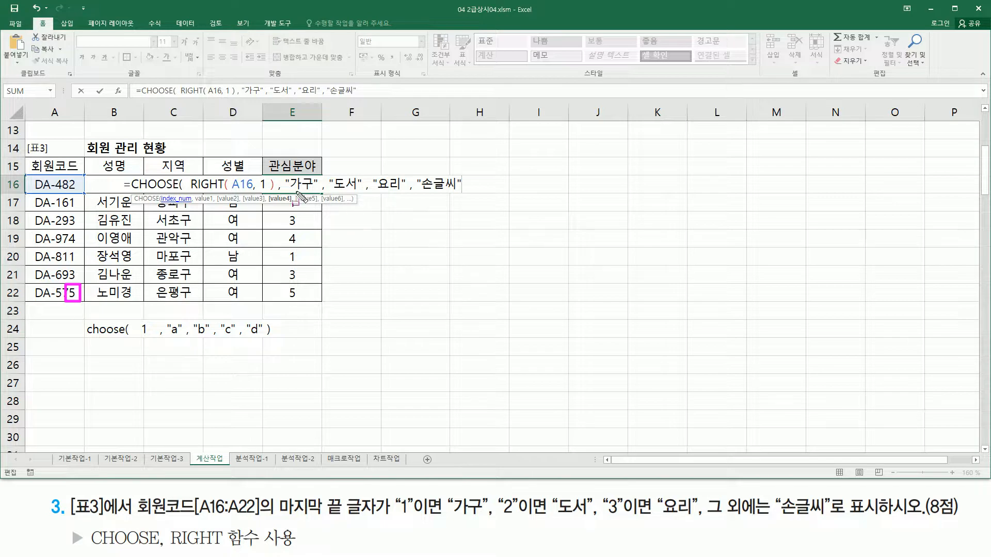
{"action": "left_click_drag", "start_coordinate": [464, 191], "coordinate": [505, 193]}
{"action": "left_click_drag", "start_coordinate": [287, 192], "coordinate": [454, 192]}
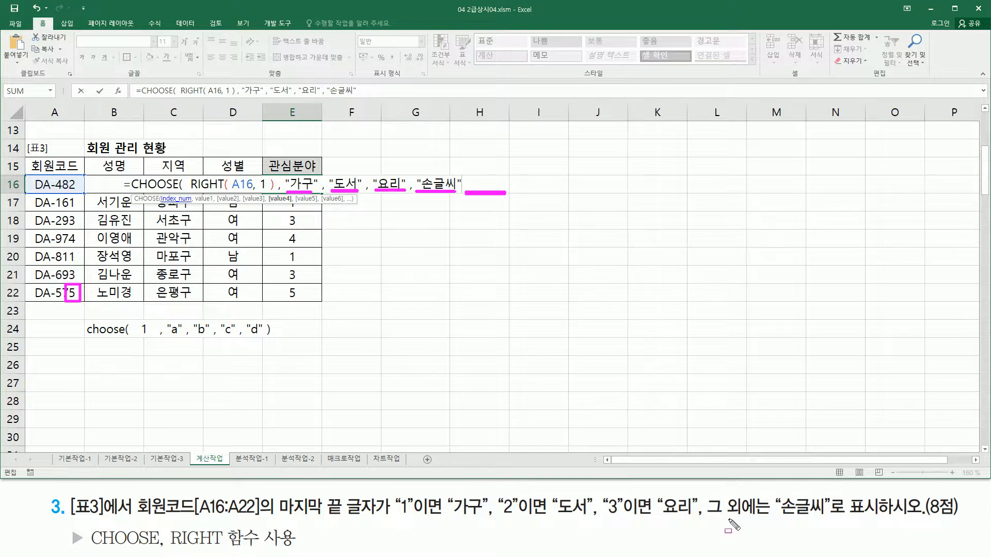
{"action": "mouse_move", "coordinate": [399, 516]}
{"action": "left_mouse_down"}
{"action": "mouse_move", "coordinate": [706, 516]}
{"action": "mouse_move", "coordinate": [698, 495]}
{"action": "mouse_move", "coordinate": [765, 517]}
{"action": "mouse_move", "coordinate": [844, 521]}
{"action": "left_mouse_up"}
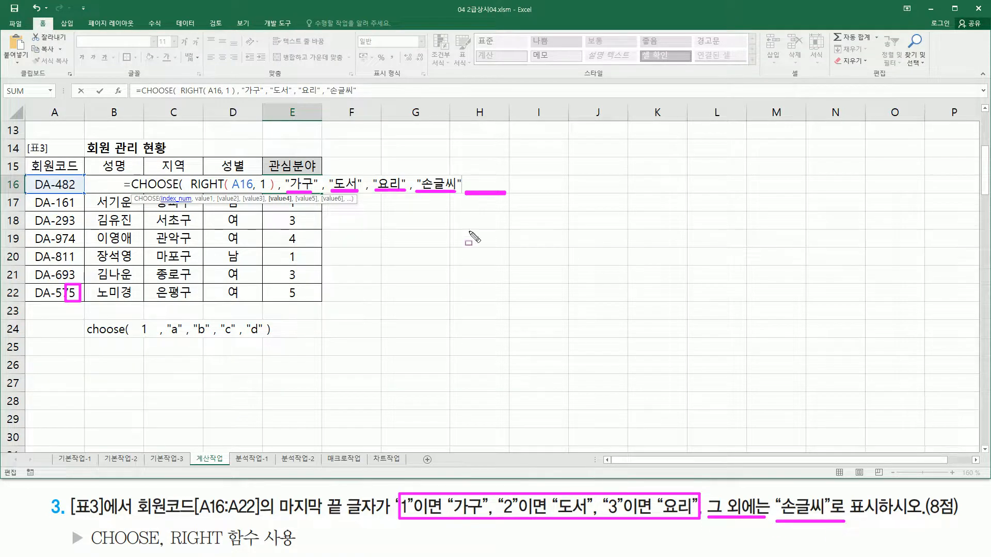
{"action": "key", "text": "Escape"}
{"action": "left_click", "coordinate": [477, 184]}
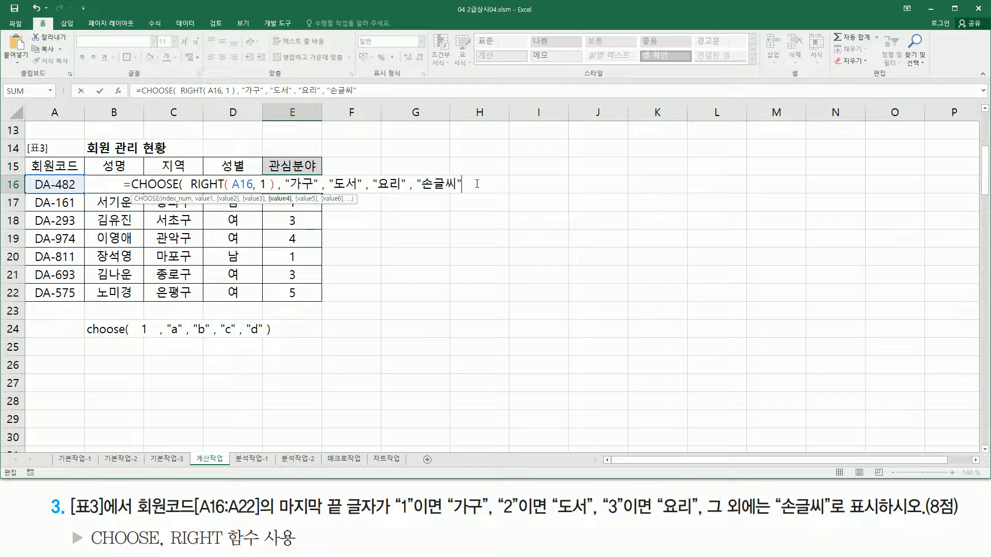
{"action": "type", "text": ", \""}
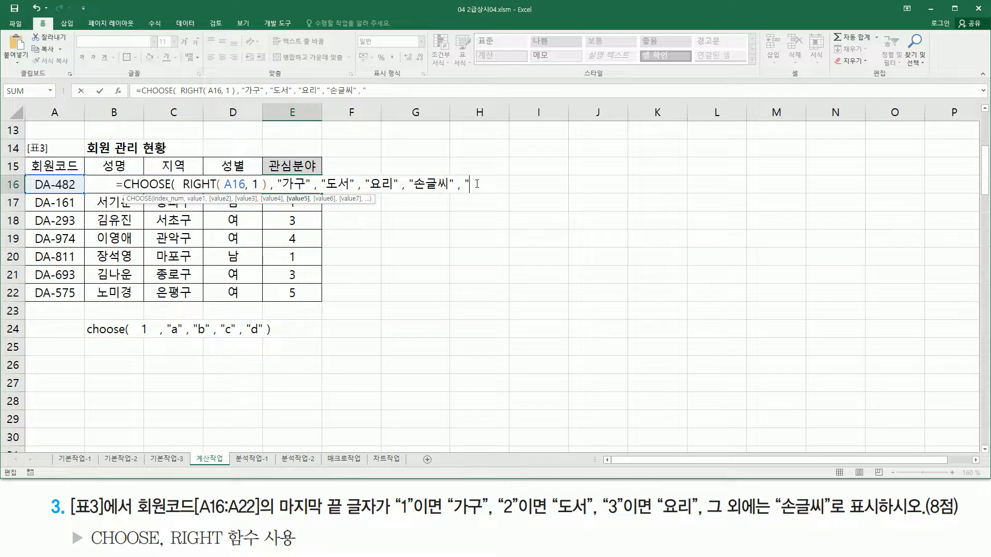
{"action": "type", "text": "소글씨\""}
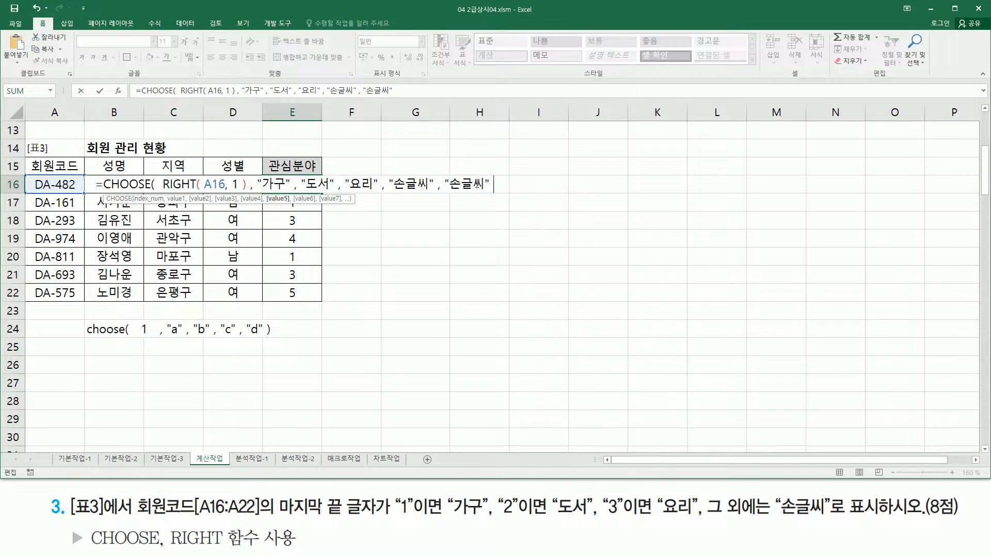
{"action": "type", "text": " )"}
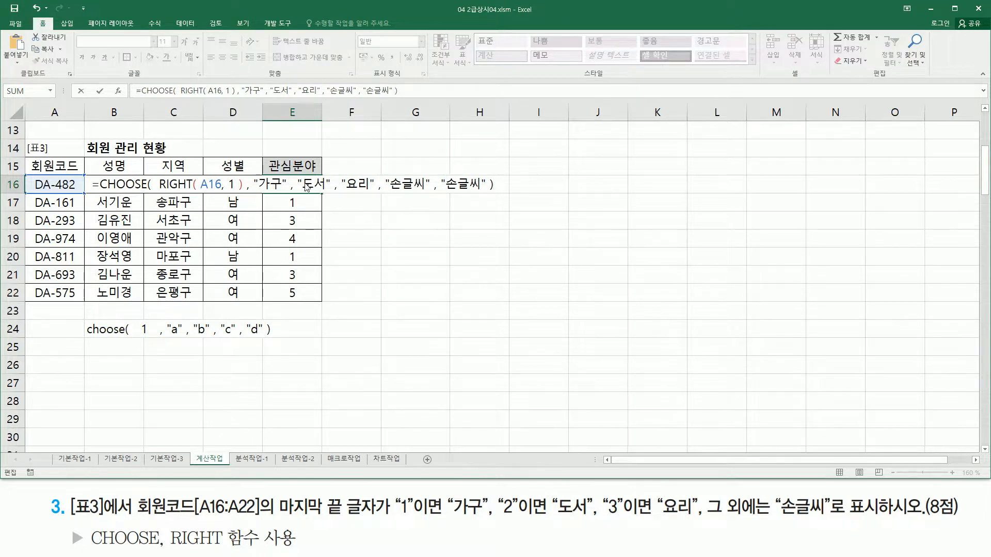
{"action": "left_click_drag", "start_coordinate": [256, 191], "coordinate": [483, 193]}
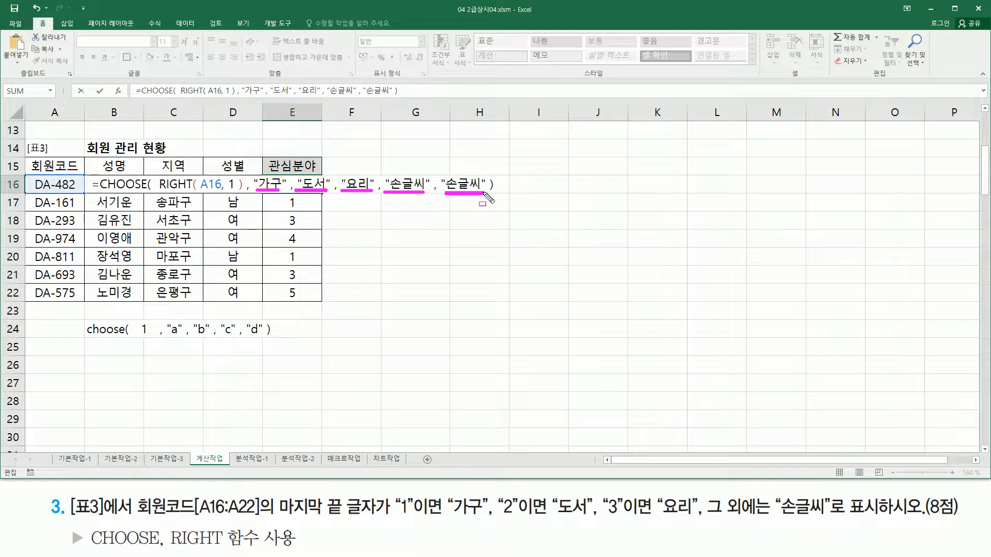
{"action": "key", "text": "Escape"}
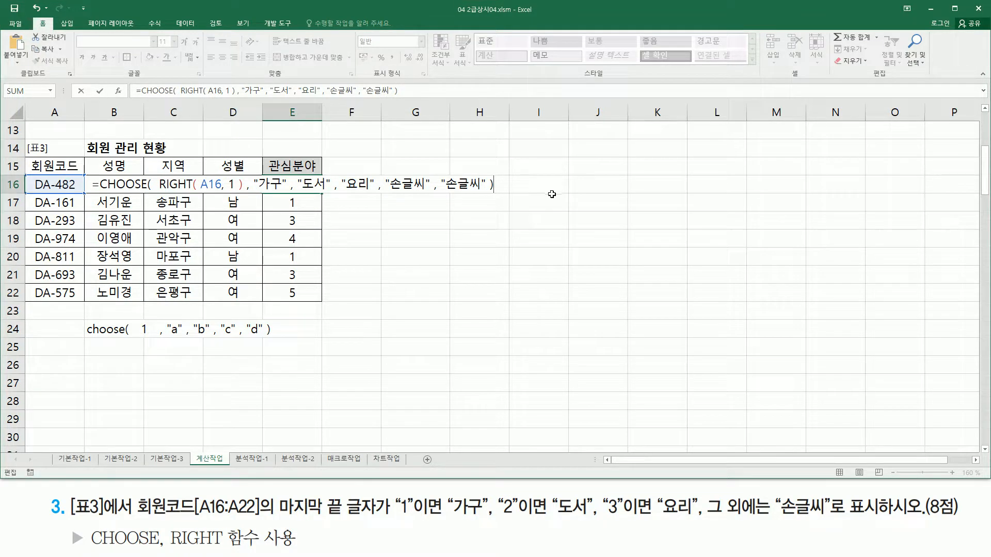
Enter the CHOOSE formula in E16 and fill it down the 관심분야 column through E22
{"action": "key", "text": "Return"}
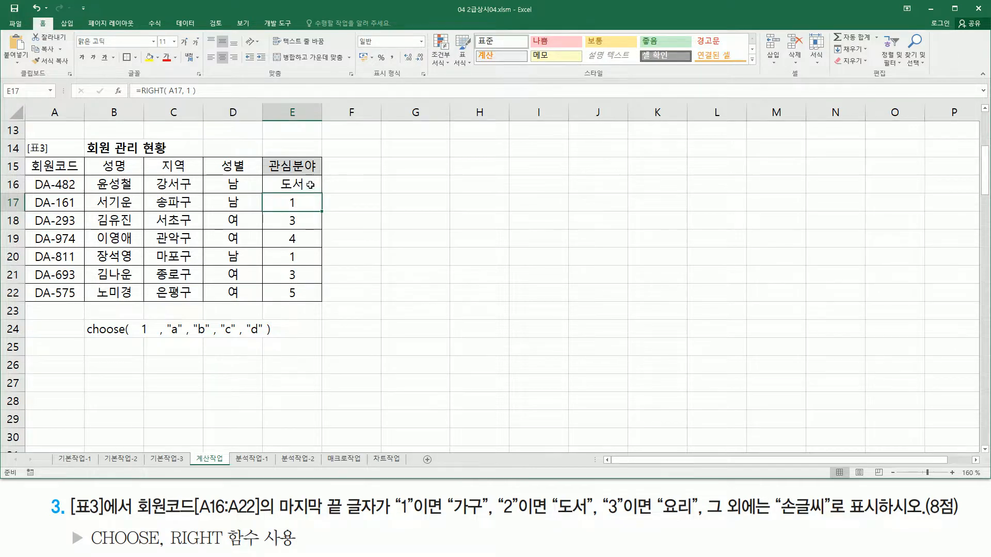
{"action": "left_click", "coordinate": [310, 187]}
{"action": "left_click_drag", "start_coordinate": [322, 195], "coordinate": [318, 300]}
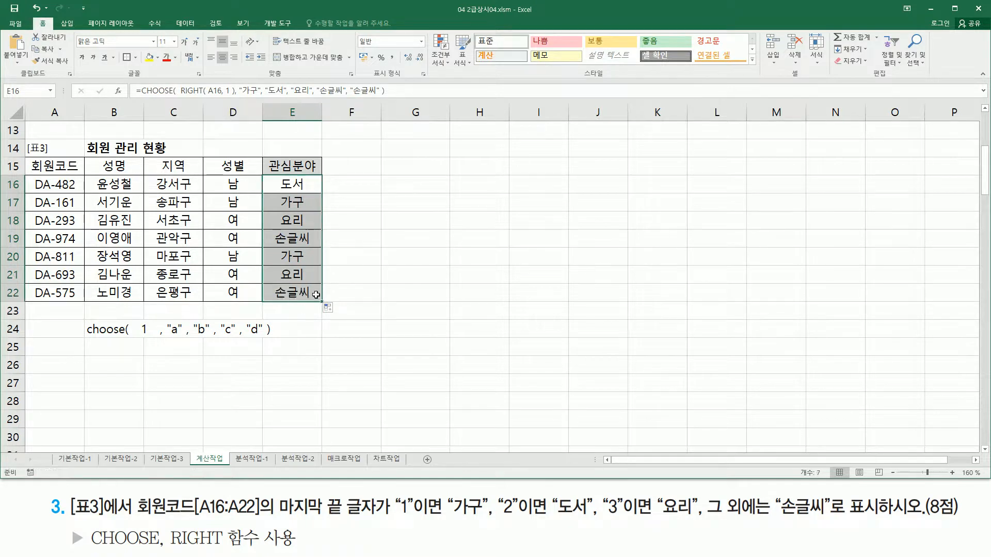
Note =CHOOSE( RIGHT( A16, 1 ) , "가구" , "도서" , "요리" , "손글씨" , "손글씨" ) as plain text in B26
{"action": "left_click", "coordinate": [135, 363]}
{"action": "type", "text": "'"}
{"action": "type", "text": "=CHOOSE(  RIGHT( A16, 1 ) , \"가구\" , \"도서\" , \"요리\" , \"손글씨\" , \"손글씨\" )"}
{"action": "key", "text": "Return"}
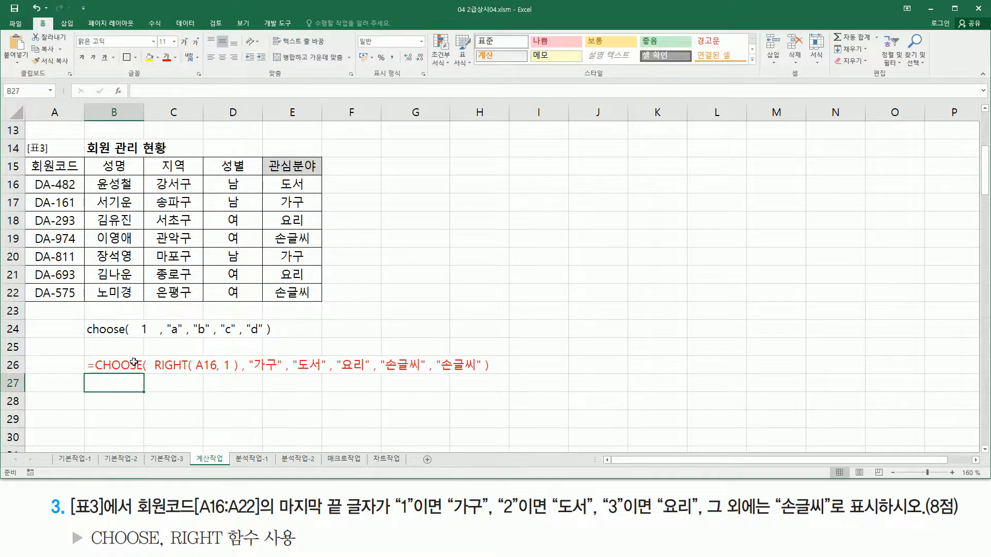
{"action": "left_click", "coordinate": [214, 406]}
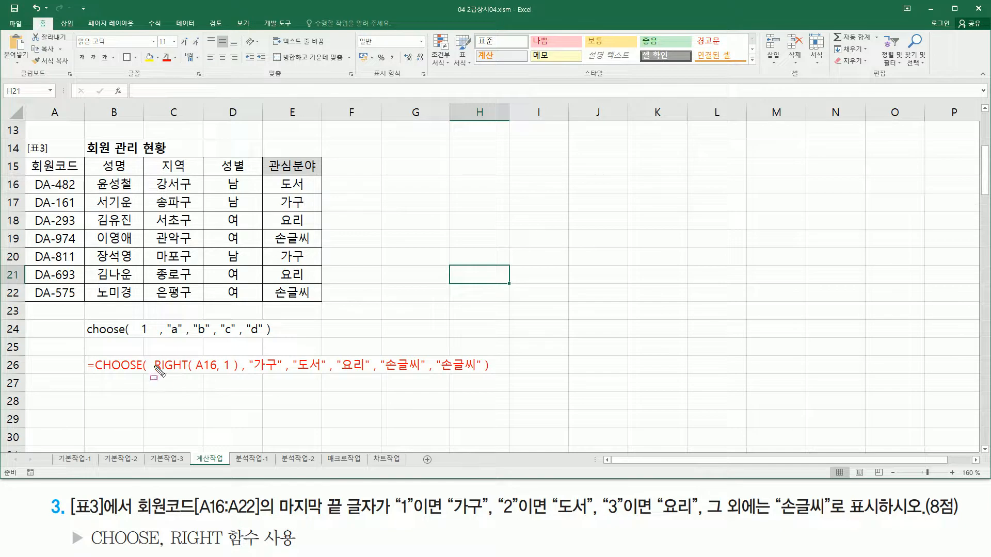
Review the formula noted in B26 against the 회원코드 endings and the "그 외에는 손글씨" condition of exercise 3
{"action": "mouse_move", "coordinate": [150, 353]}
{"action": "left_mouse_down"}
{"action": "mouse_move", "coordinate": [164, 381]}
{"action": "mouse_move", "coordinate": [238, 375]}
{"action": "left_mouse_up"}
{"action": "left_click_drag", "start_coordinate": [67, 177], "coordinate": [77, 297]}
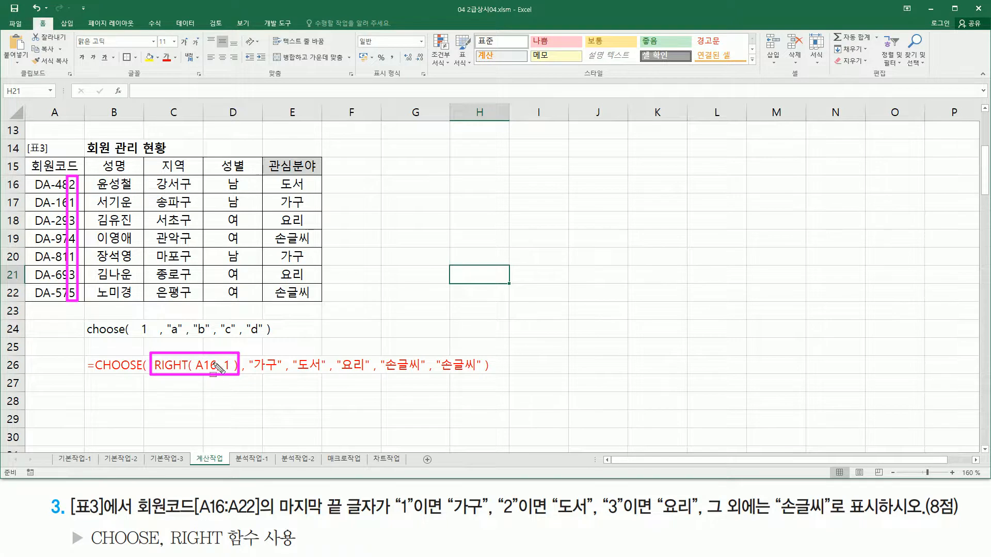
{"action": "left_click_drag", "start_coordinate": [250, 372], "coordinate": [478, 378]}
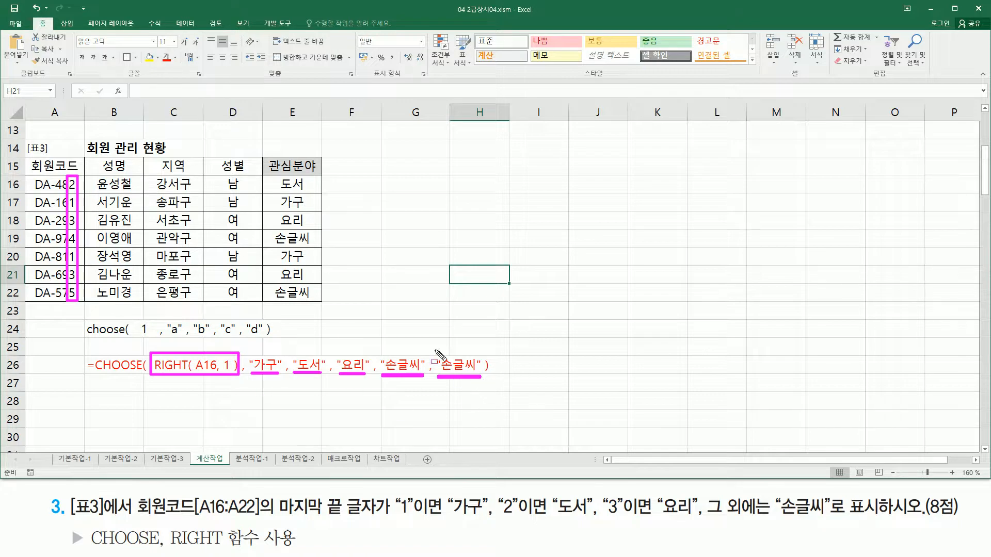
{"action": "mouse_move", "coordinate": [377, 350]}
{"action": "left_mouse_down"}
{"action": "mouse_move", "coordinate": [404, 395]}
{"action": "mouse_move", "coordinate": [484, 391]}
{"action": "left_mouse_up"}
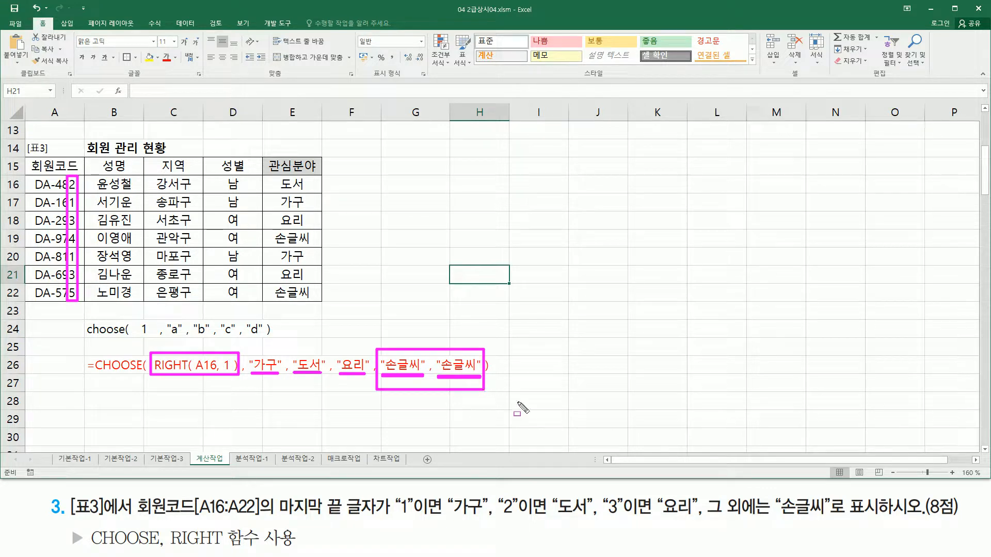
{"action": "left_click_drag", "start_coordinate": [703, 518], "coordinate": [830, 518]}
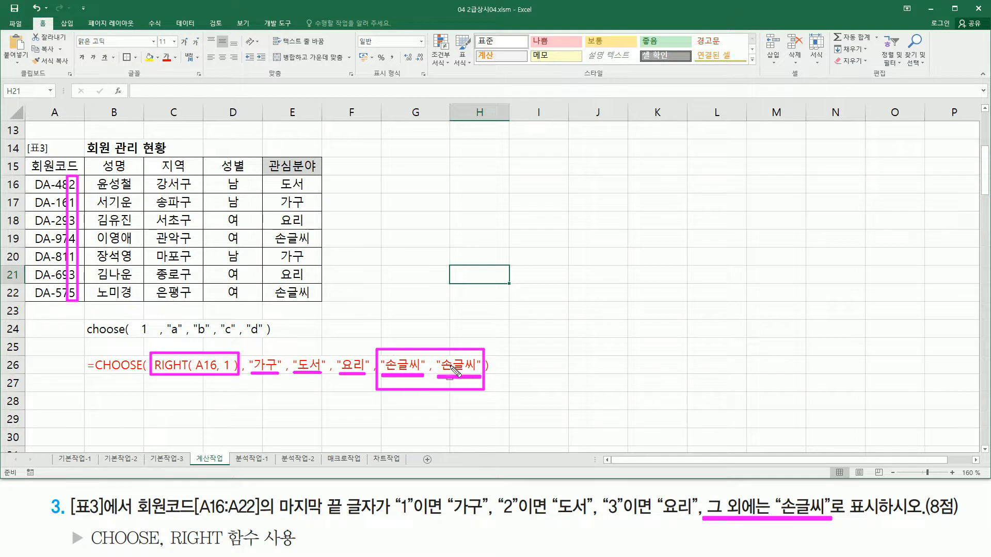
{"action": "mouse_move", "coordinate": [248, 345]}
{"action": "left_mouse_down"}
{"action": "mouse_move", "coordinate": [265, 403]}
{"action": "mouse_move", "coordinate": [516, 405]}
{"action": "mouse_move", "coordinate": [483, 392]}
{"action": "left_mouse_up"}
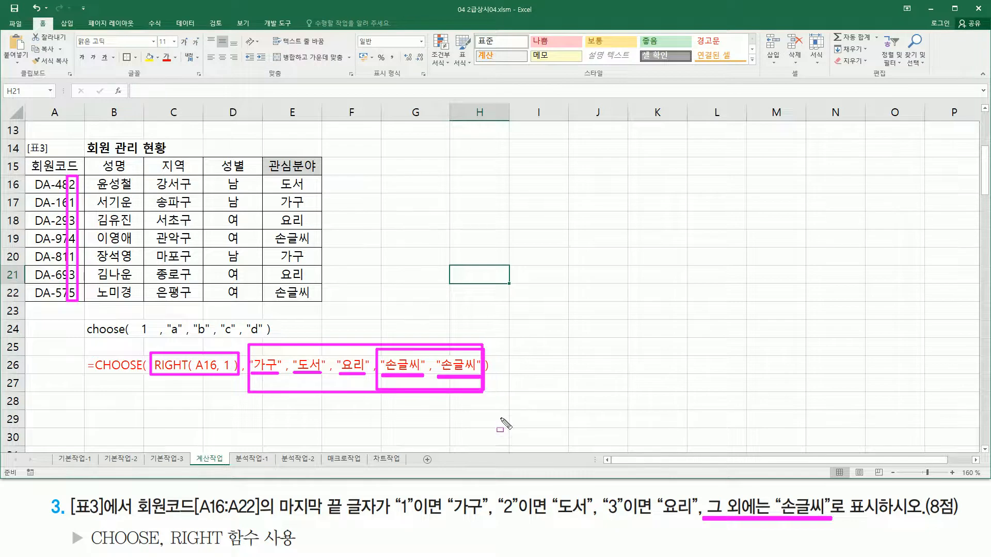
{"action": "key", "text": "Escape"}
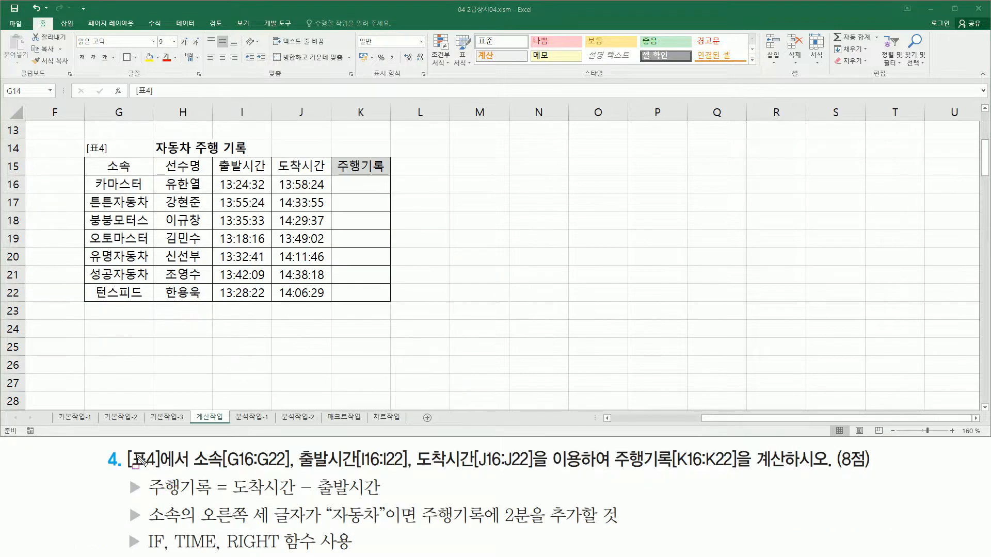
Read exercise 4 and locate table [표4] with its 소속 range G16:G22
{"action": "left_click_drag", "start_coordinate": [125, 448], "coordinate": [193, 472]}
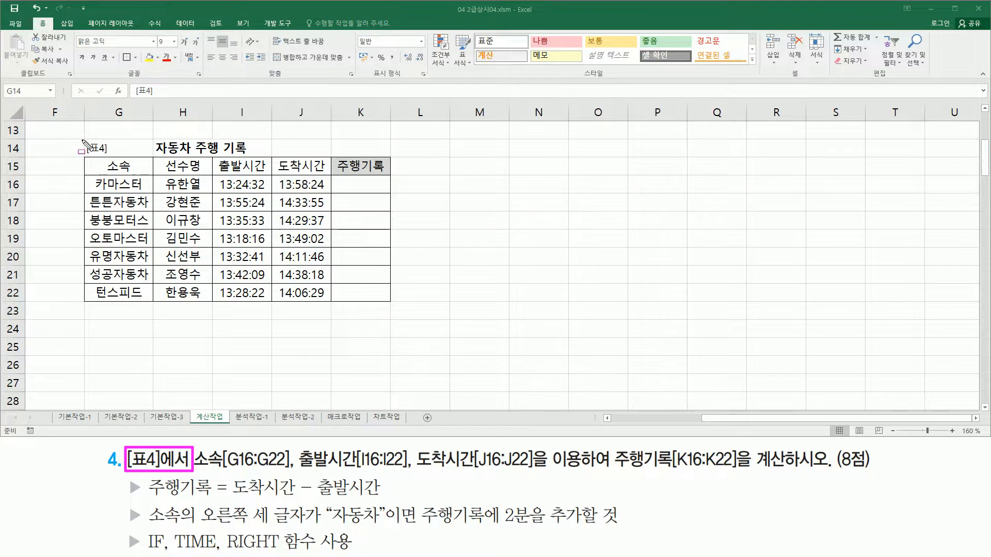
{"action": "mouse_move", "coordinate": [83, 139]}
{"action": "left_mouse_down"}
{"action": "mouse_move", "coordinate": [87, 155]}
{"action": "mouse_move", "coordinate": [221, 287]}
{"action": "mouse_move", "coordinate": [393, 306]}
{"action": "left_mouse_up"}
{"action": "key", "text": "Escape"}
{"action": "left_click_drag", "start_coordinate": [193, 469], "coordinate": [286, 469]}
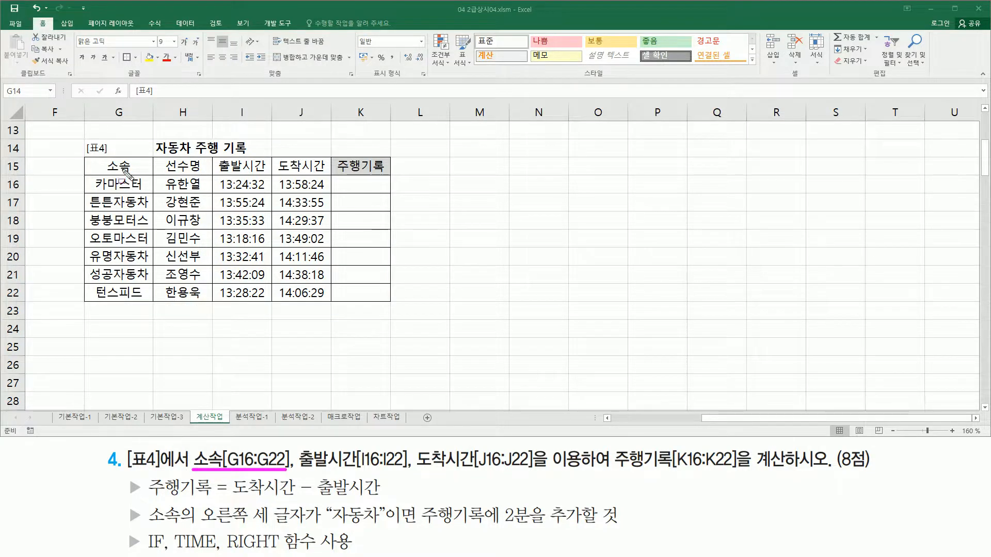
Examine task 4's source columns 소속, 출발시간 and 도착시간, the target range K16:K22, and the rule 주행기록 = 도착시간 − 출발시간
{"action": "left_click_drag", "start_coordinate": [104, 160], "coordinate": [138, 172]}
{"action": "left_click_drag", "start_coordinate": [299, 470], "coordinate": [402, 471]}
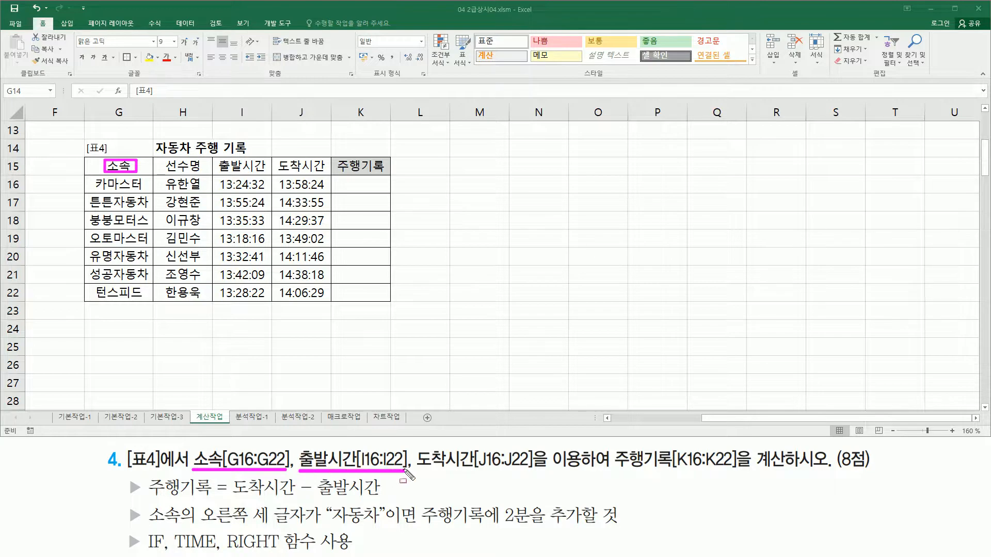
{"action": "left_click_drag", "start_coordinate": [217, 161], "coordinate": [268, 174]}
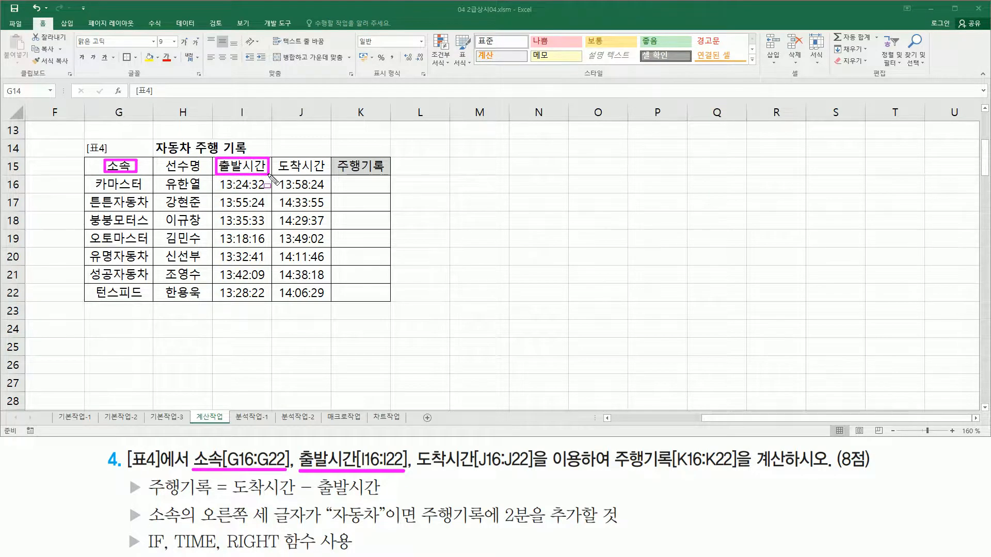
{"action": "left_click_drag", "start_coordinate": [416, 470], "coordinate": [535, 471]}
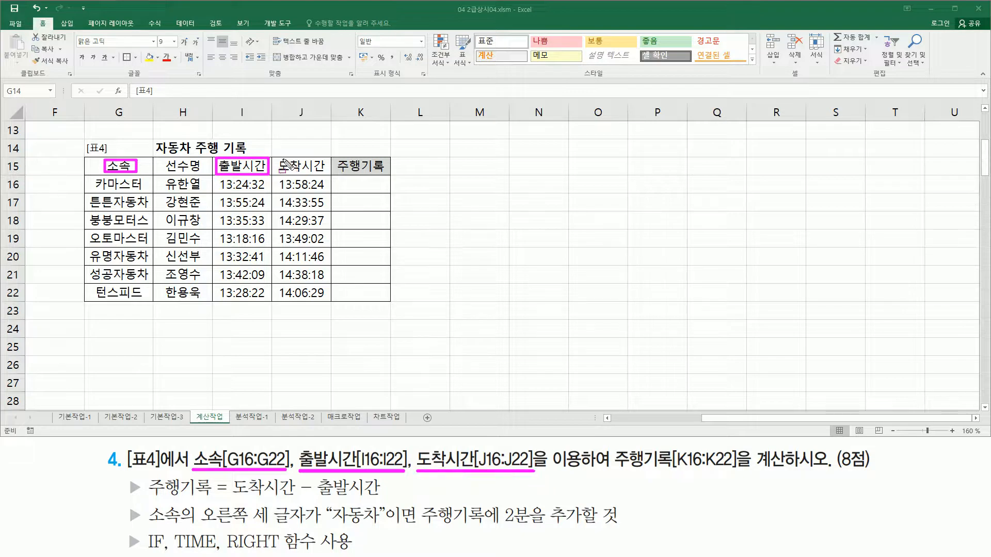
{"action": "left_click_drag", "start_coordinate": [279, 160], "coordinate": [329, 175]}
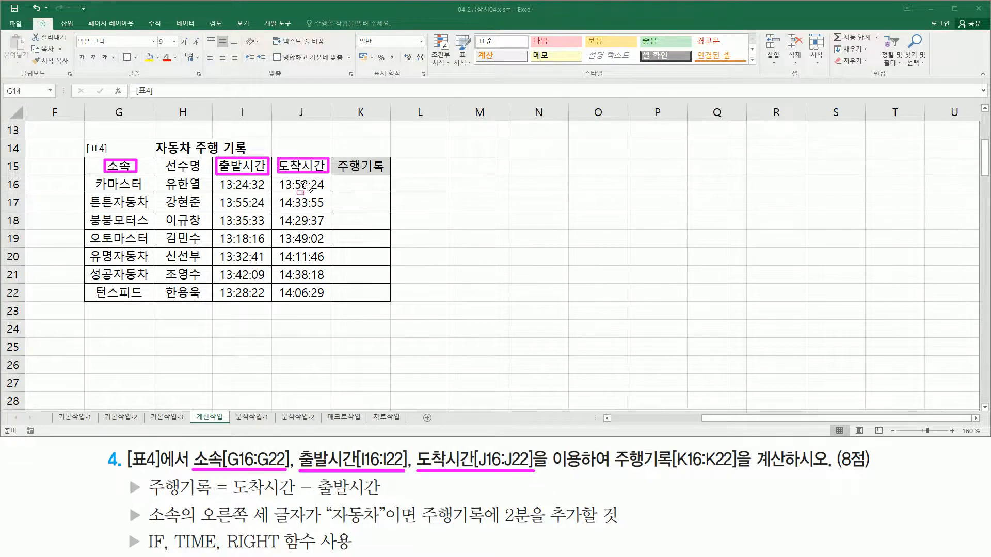
{"action": "left_click_drag", "start_coordinate": [613, 471], "coordinate": [789, 471]}
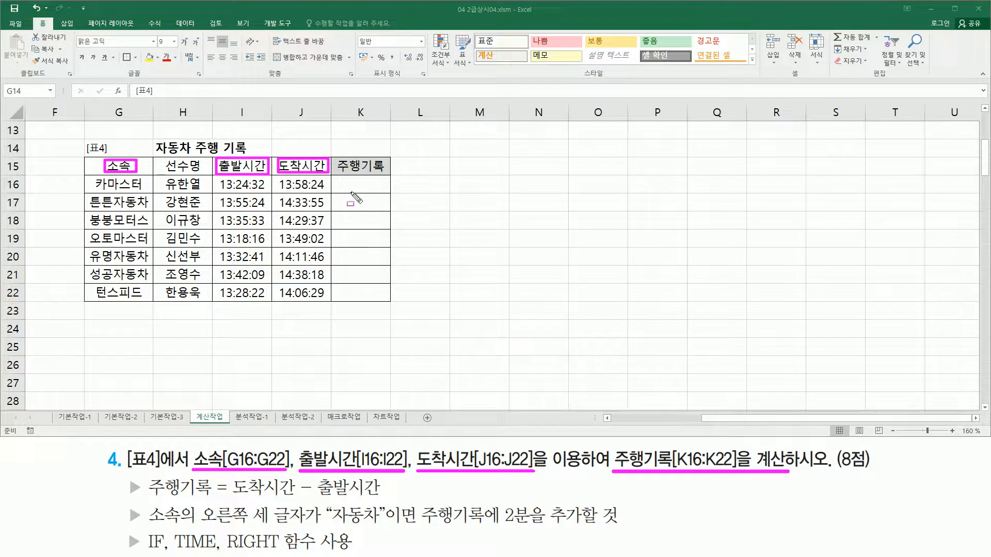
{"action": "left_click_drag", "start_coordinate": [344, 178], "coordinate": [385, 297]}
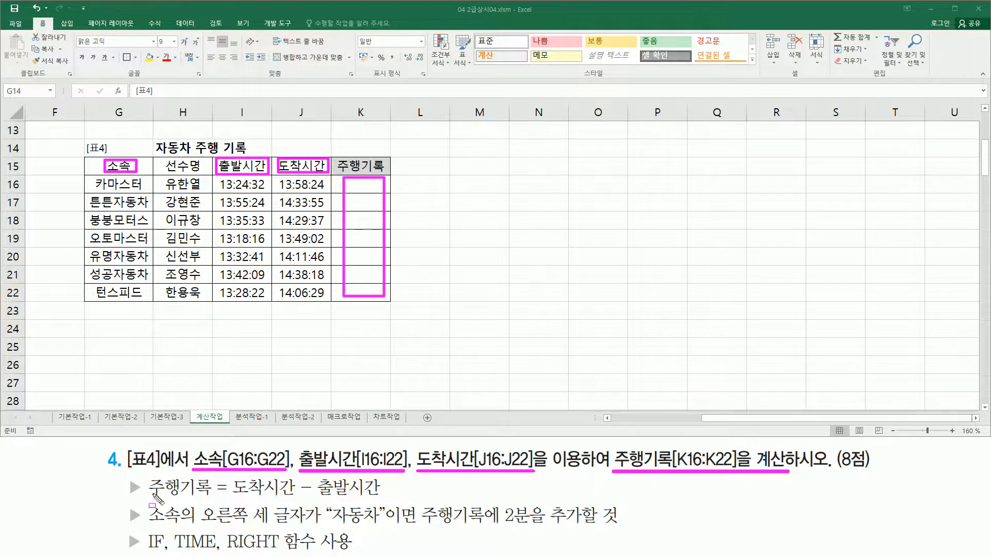
{"action": "left_click_drag", "start_coordinate": [228, 501], "coordinate": [385, 499]}
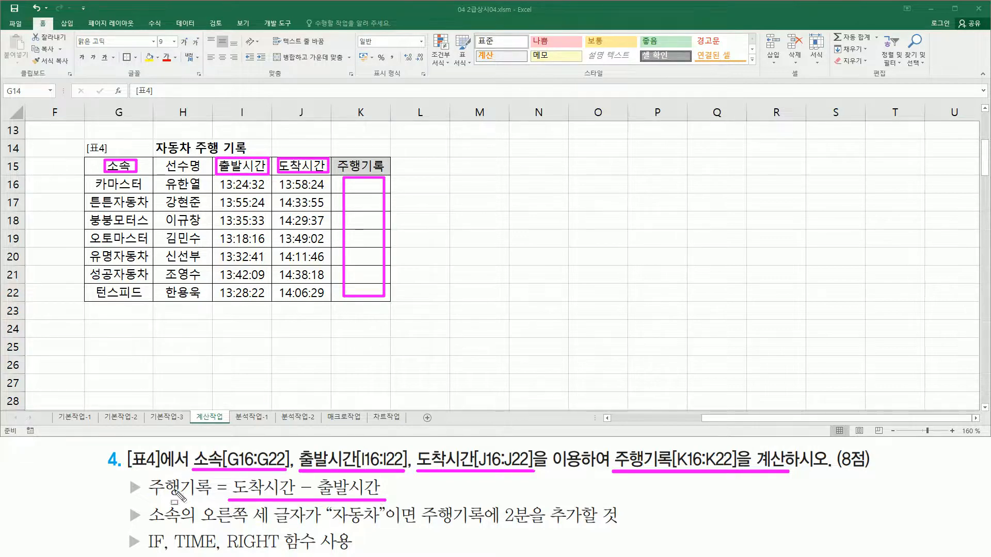
{"action": "key", "text": "Escape"}
Calculate 주행기록 as arrival minus departure time with =J16-I16 in K16, and fill the formula down to K22
{"action": "left_click", "coordinate": [374, 188]}
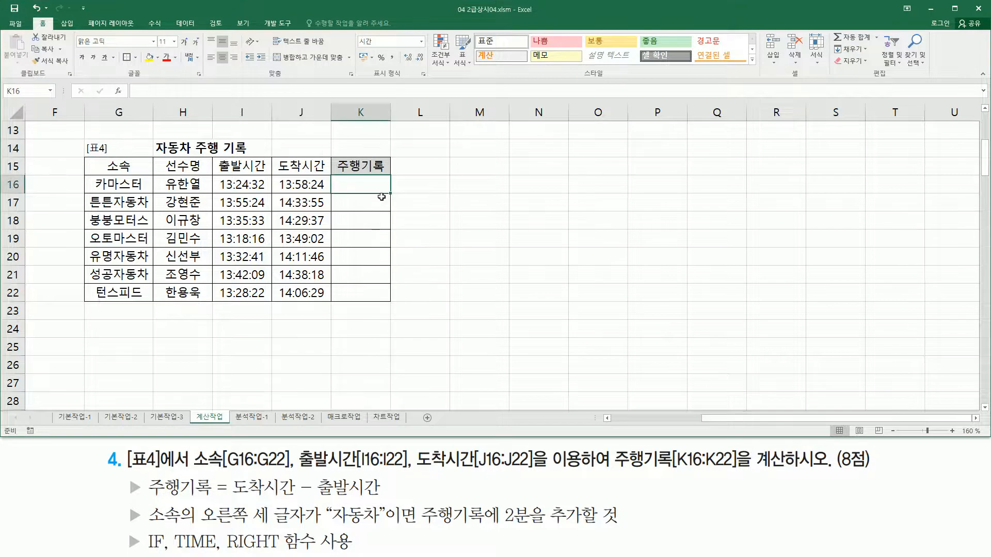
{"action": "mouse_move", "coordinate": [276, 157]}
{"action": "left_mouse_down"}
{"action": "mouse_move", "coordinate": [323, 186]}
{"action": "mouse_move", "coordinate": [324, 291]}
{"action": "left_mouse_up"}
{"action": "mouse_move", "coordinate": [214, 158]}
{"action": "left_mouse_down"}
{"action": "mouse_move", "coordinate": [270, 256]}
{"action": "mouse_move", "coordinate": [267, 299]}
{"action": "left_mouse_up"}
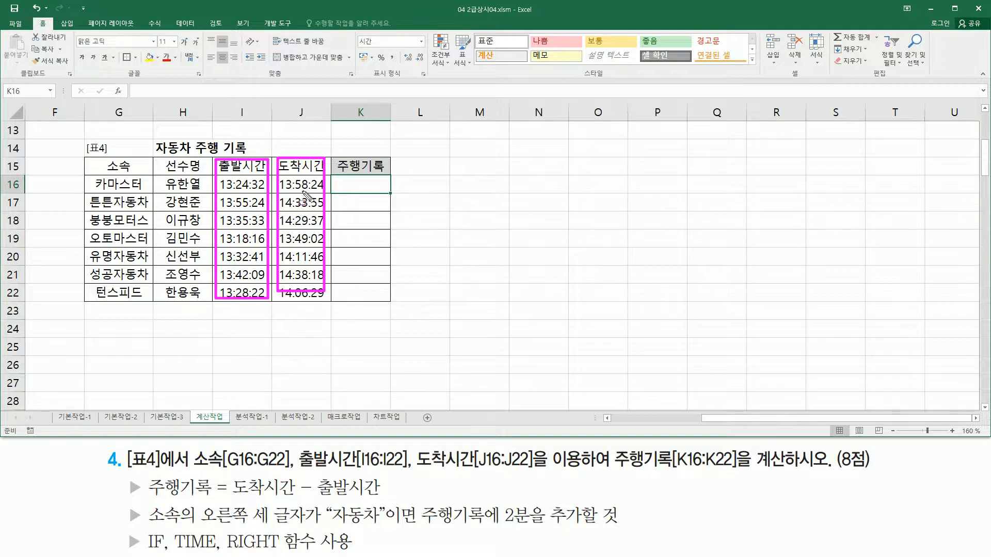
{"action": "key", "text": "Escape"}
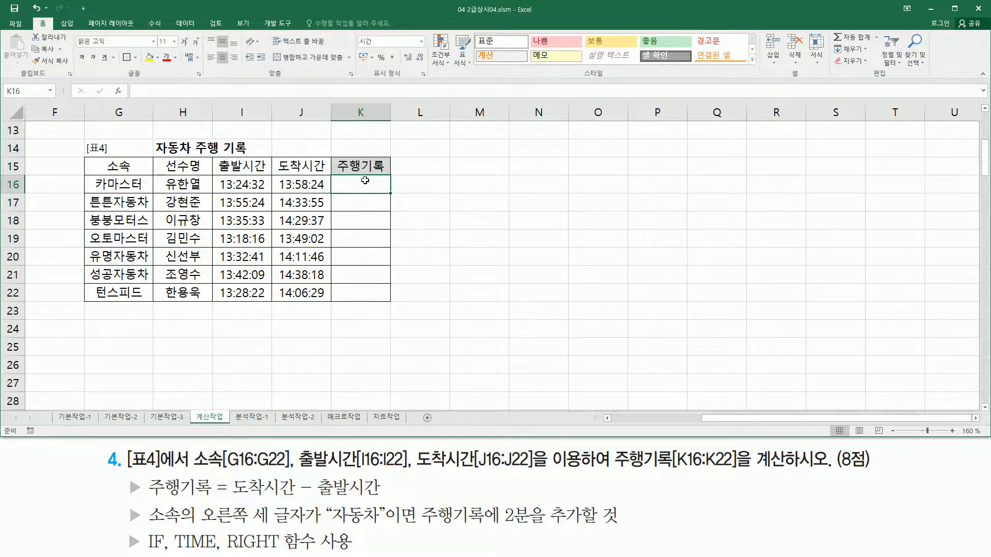
{"action": "type", "text": "="}
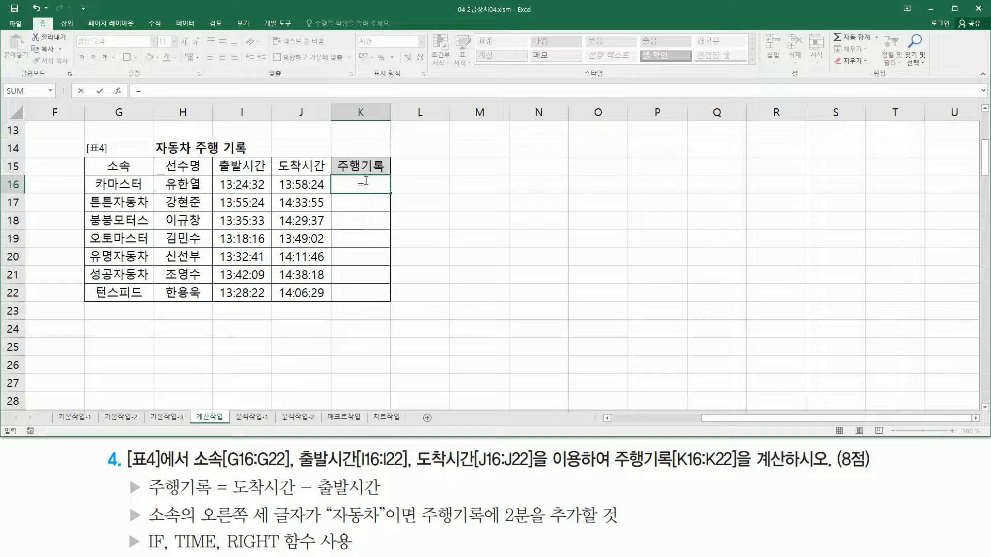
{"action": "key", "text": "Left"}
{"action": "type", "text": "-"}
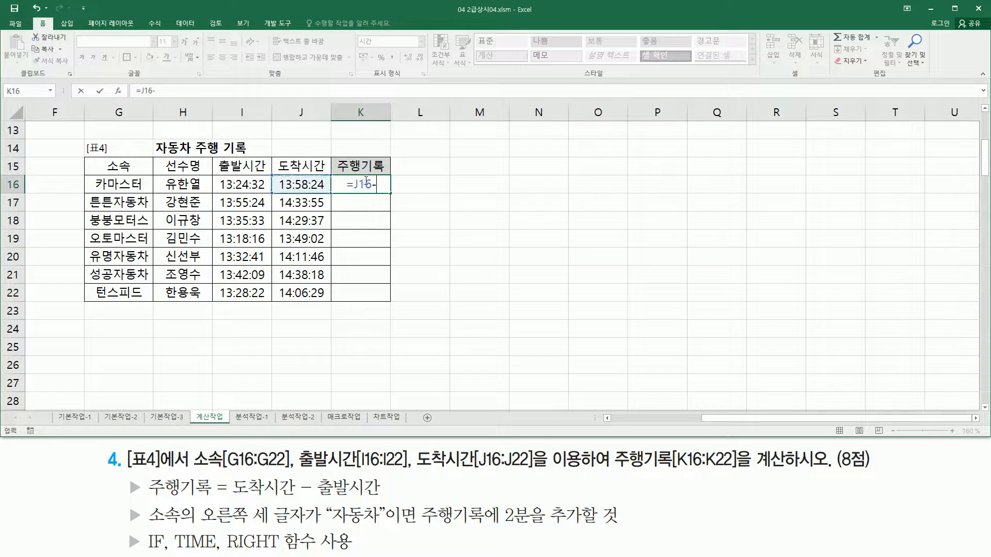
{"action": "key", "text": "Left"}
{"action": "key", "text": "Left"}
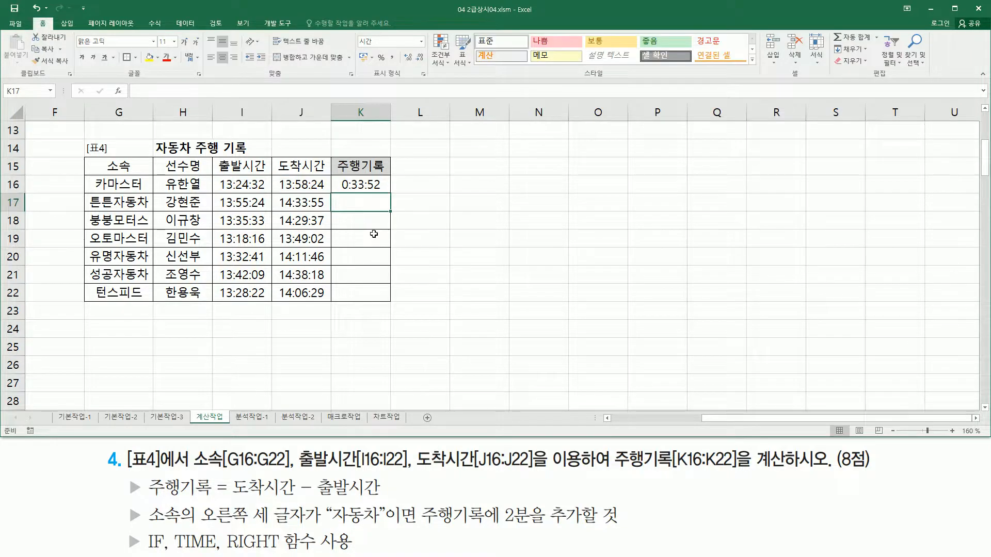
{"action": "left_click", "coordinate": [380, 185]}
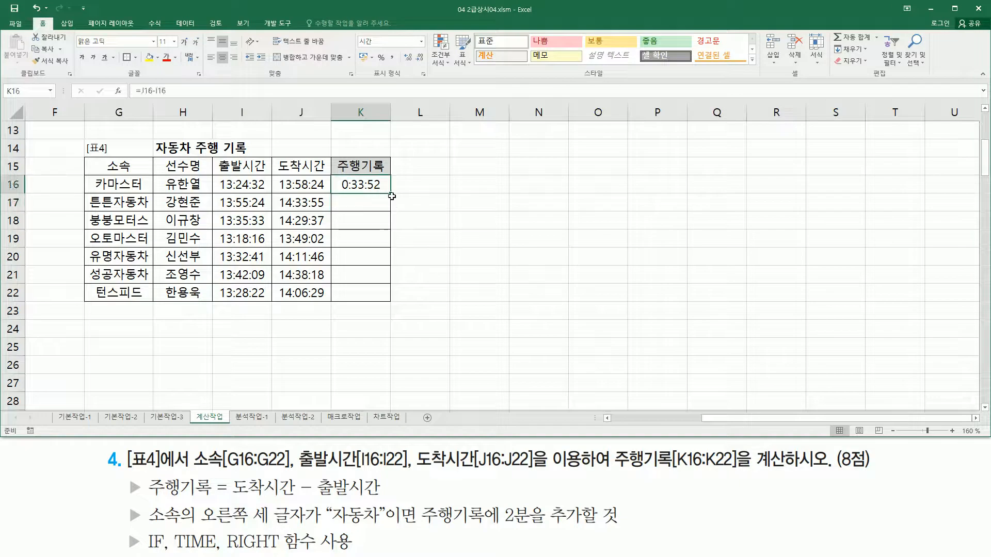
{"action": "left_click_drag", "start_coordinate": [392, 195], "coordinate": [404, 301]}
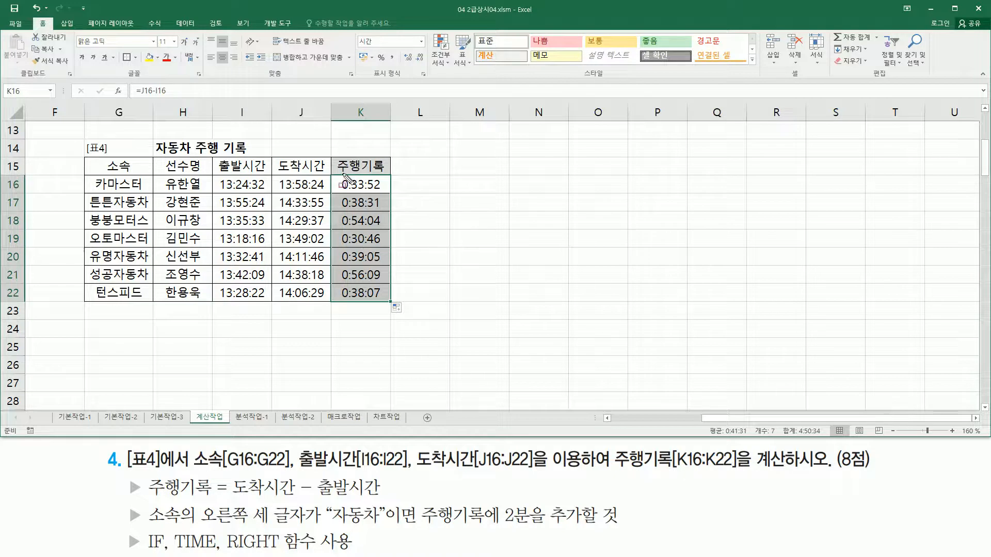
Examine the condition adding 2 minutes when the last three characters of 소속 are "자동차", and the functions required for it
{"action": "mouse_move", "coordinate": [339, 174]}
{"action": "left_mouse_down"}
{"action": "mouse_move", "coordinate": [390, 281]}
{"action": "mouse_move", "coordinate": [383, 304]}
{"action": "left_mouse_up"}
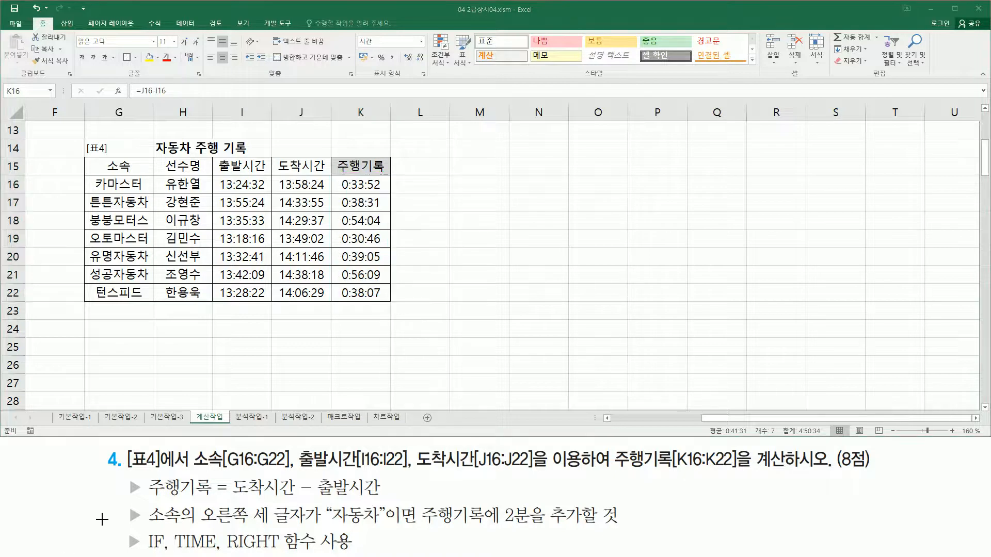
{"action": "key", "text": "ctrl+shift+d"}
{"action": "mouse_move", "coordinate": [124, 503]}
{"action": "left_mouse_down"}
{"action": "mouse_move", "coordinate": [143, 527]}
{"action": "mouse_move", "coordinate": [185, 525]}
{"action": "left_mouse_up"}
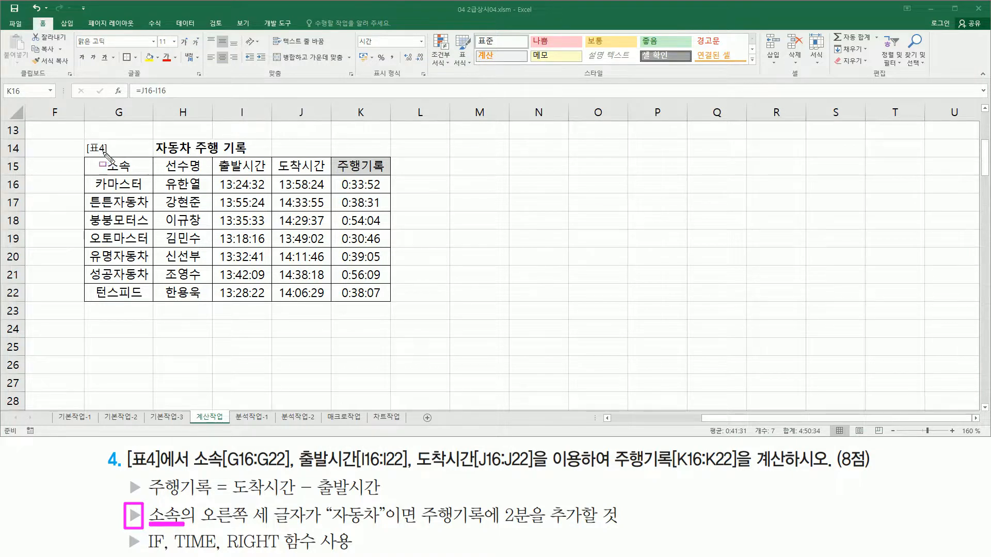
{"action": "left_click_drag", "start_coordinate": [95, 154], "coordinate": [150, 173]}
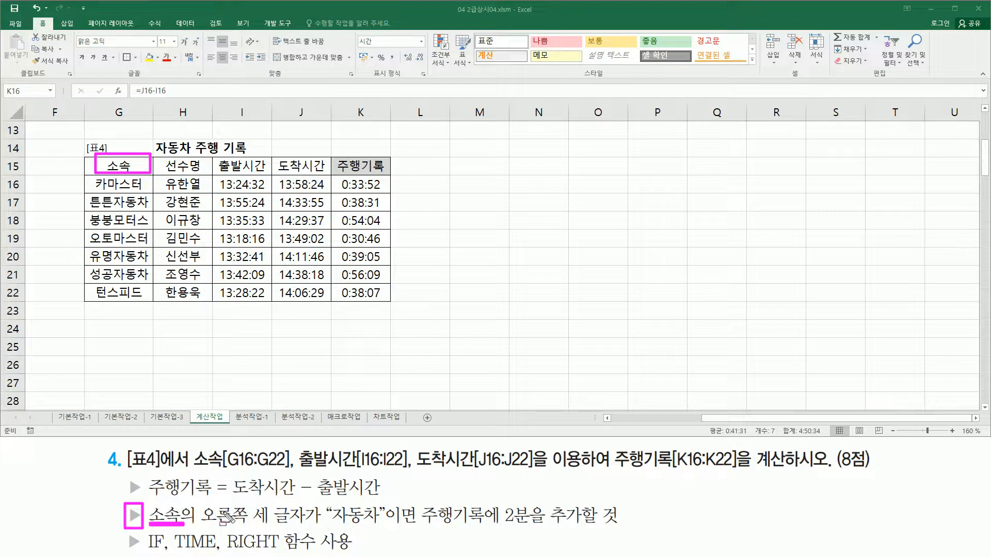
{"action": "left_click_drag", "start_coordinate": [198, 501], "coordinate": [309, 527]}
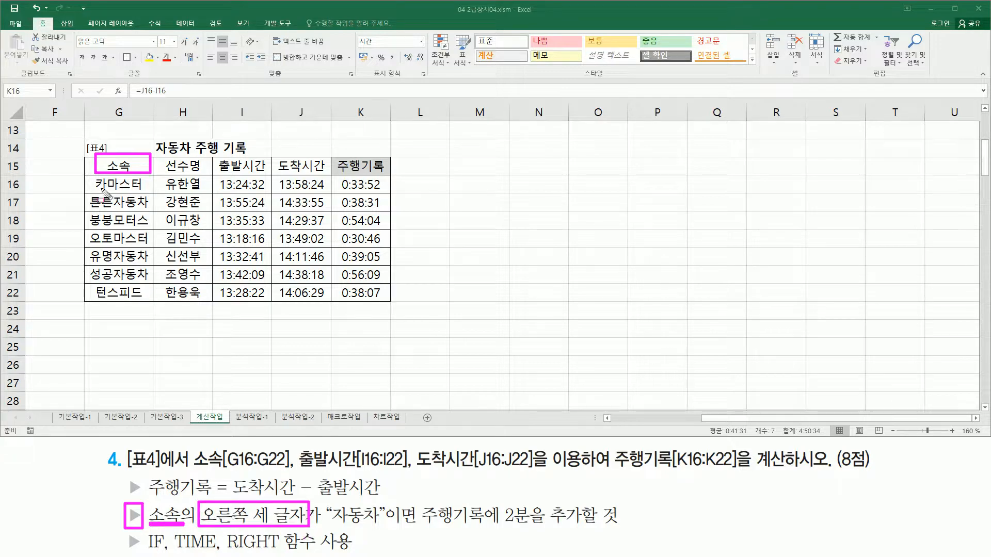
{"action": "mouse_move", "coordinate": [103, 191]}
{"action": "left_mouse_down"}
{"action": "mouse_move", "coordinate": [143, 191]}
{"action": "mouse_move", "coordinate": [154, 226]}
{"action": "mouse_move", "coordinate": [150, 263]}
{"action": "mouse_move", "coordinate": [163, 279]}
{"action": "left_mouse_up"}
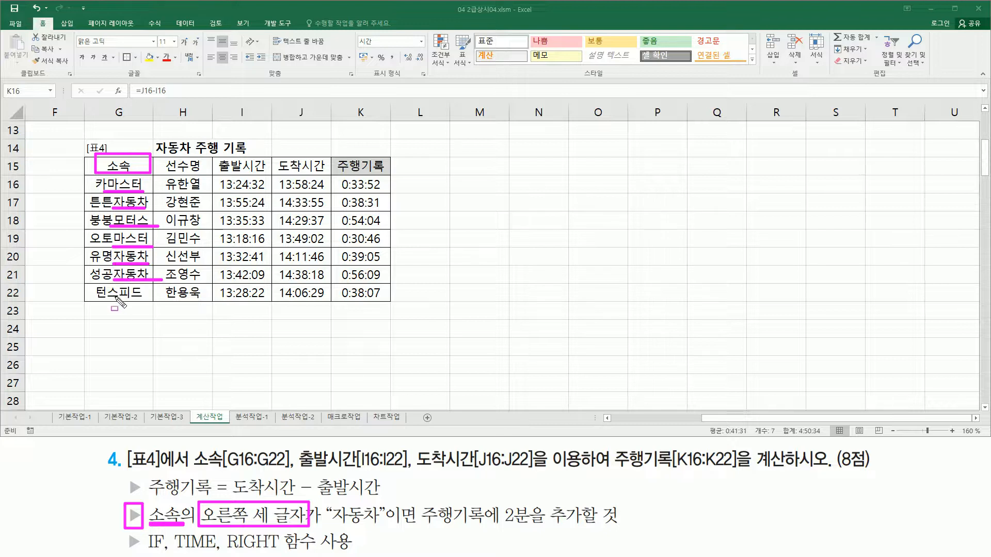
{"action": "left_click_drag", "start_coordinate": [106, 299], "coordinate": [146, 299]}
{"action": "left_click_drag", "start_coordinate": [328, 525], "coordinate": [388, 525]}
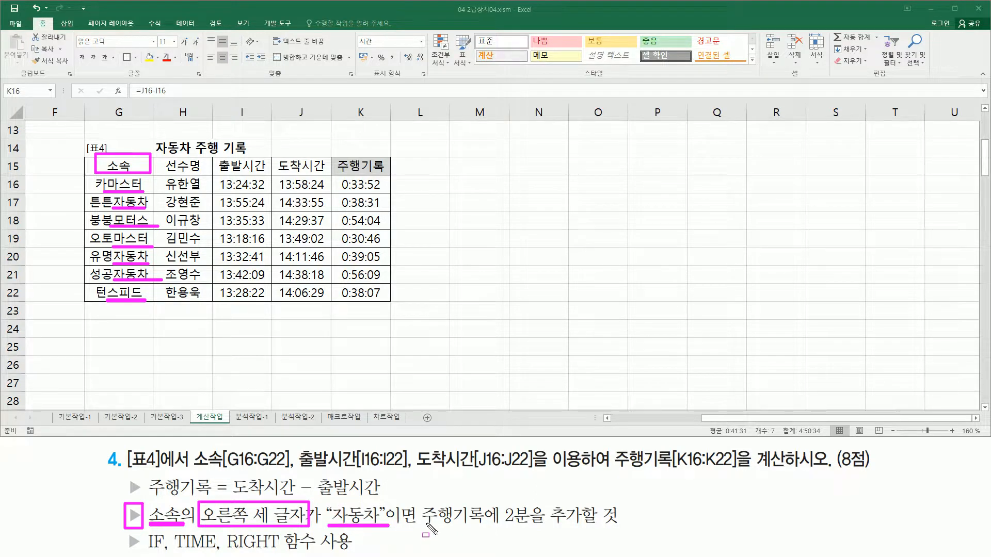
{"action": "mouse_move", "coordinate": [336, 177]}
{"action": "left_mouse_down"}
{"action": "mouse_move", "coordinate": [383, 304]}
{"action": "mouse_move", "coordinate": [391, 302]}
{"action": "left_mouse_up"}
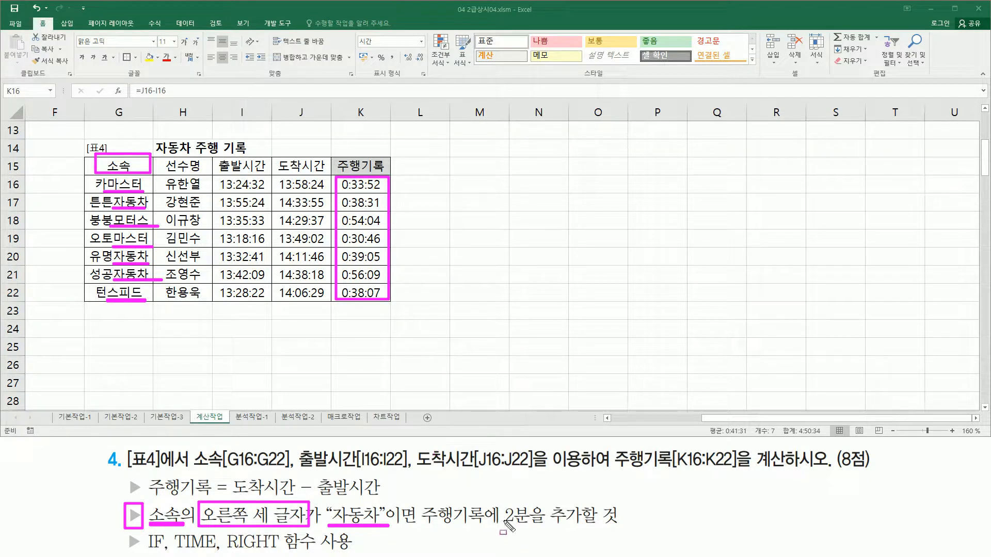
{"action": "mouse_move", "coordinate": [497, 527]}
{"action": "left_mouse_down"}
{"action": "mouse_move", "coordinate": [579, 528]}
{"action": "mouse_move", "coordinate": [587, 501]}
{"action": "left_mouse_up"}
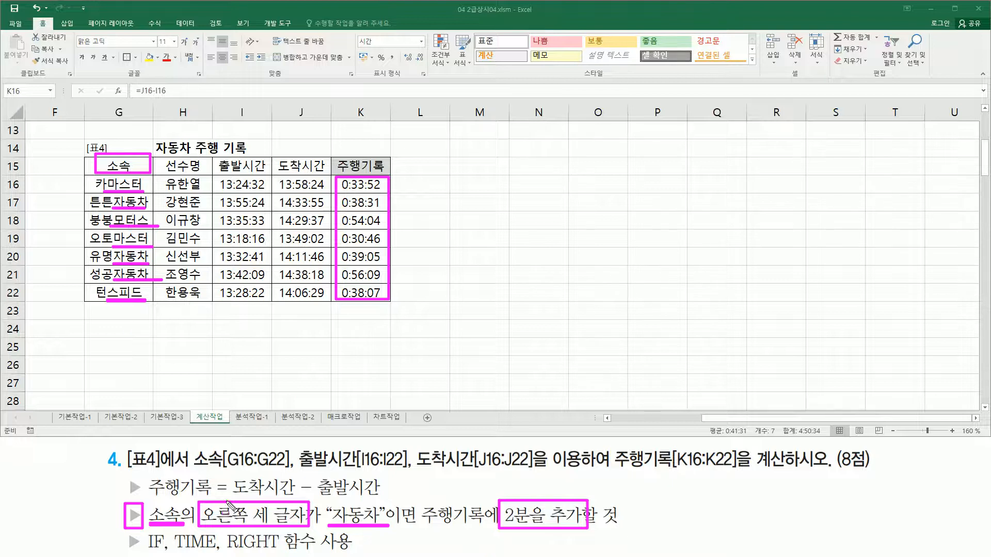
{"action": "left_click_drag", "start_coordinate": [230, 549], "coordinate": [280, 549]}
{"action": "left_click_drag", "start_coordinate": [144, 531], "coordinate": [170, 553]}
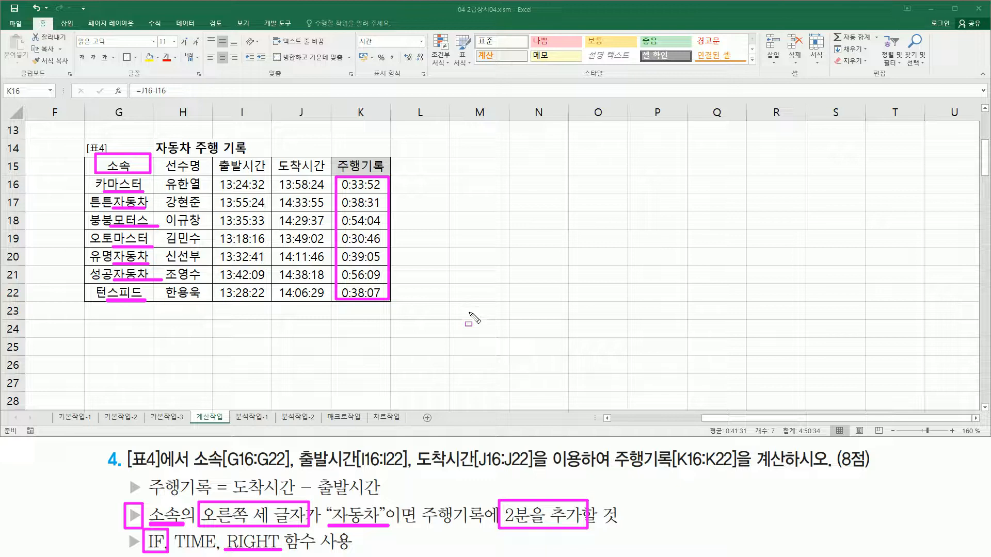
{"action": "key", "text": "Escape"}
Write the draft logic if( right ="자동차" ,도착시간-출발시간 + 2분 as plain text in H24
{"action": "left_click", "coordinate": [178, 328]}
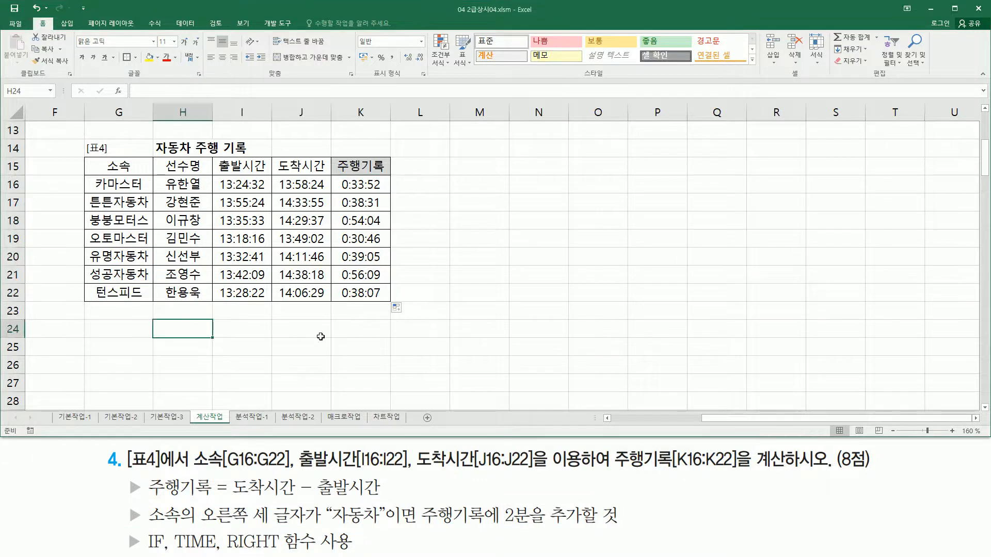
{"action": "type", "text": "ㅑㄹ"}
{"action": "key", "text": "BackSpace"}
{"action": "key", "text": "BackSpace"}
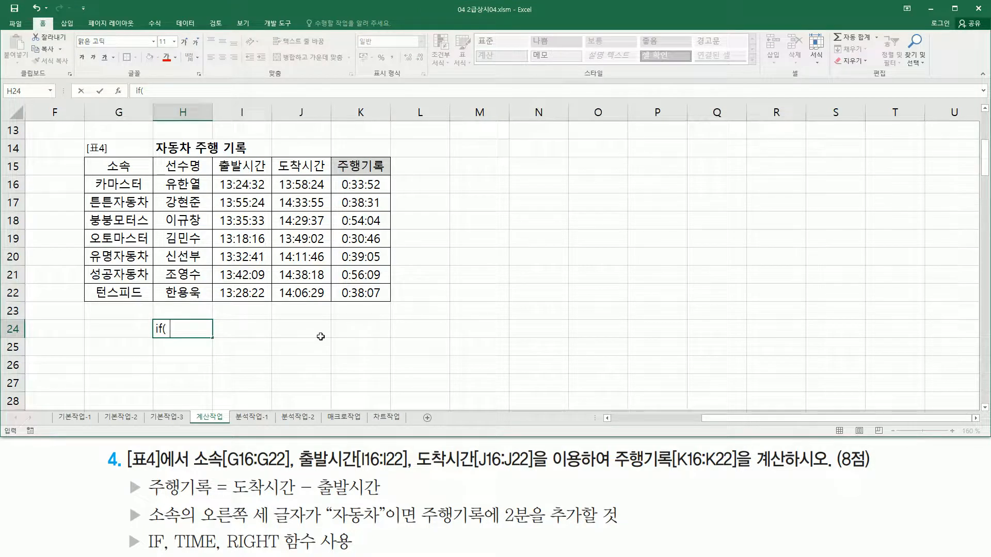
{"action": "type", "text": "if( right"}
{"action": "type", "text": "=\"자동차\""}
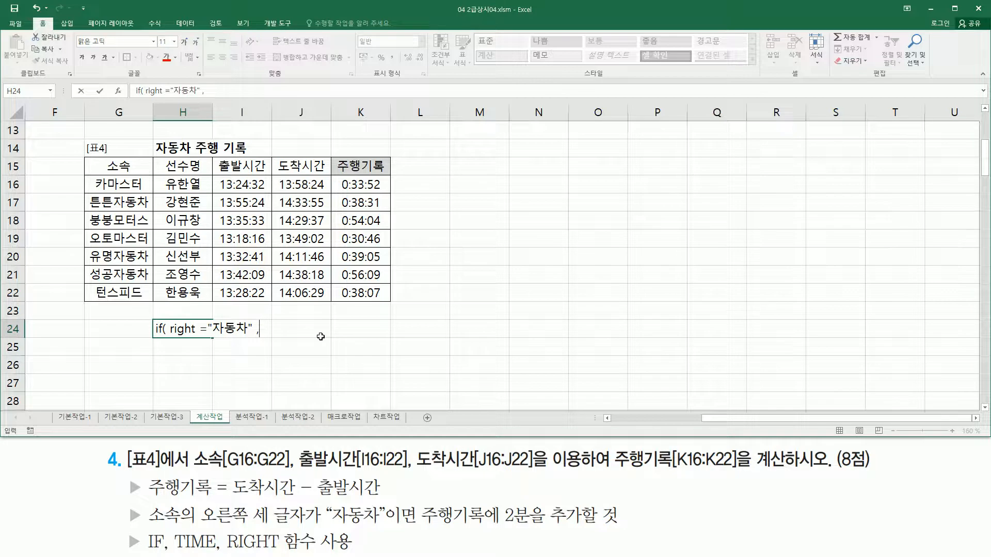
{"action": "type", "text": ",도차시간"}
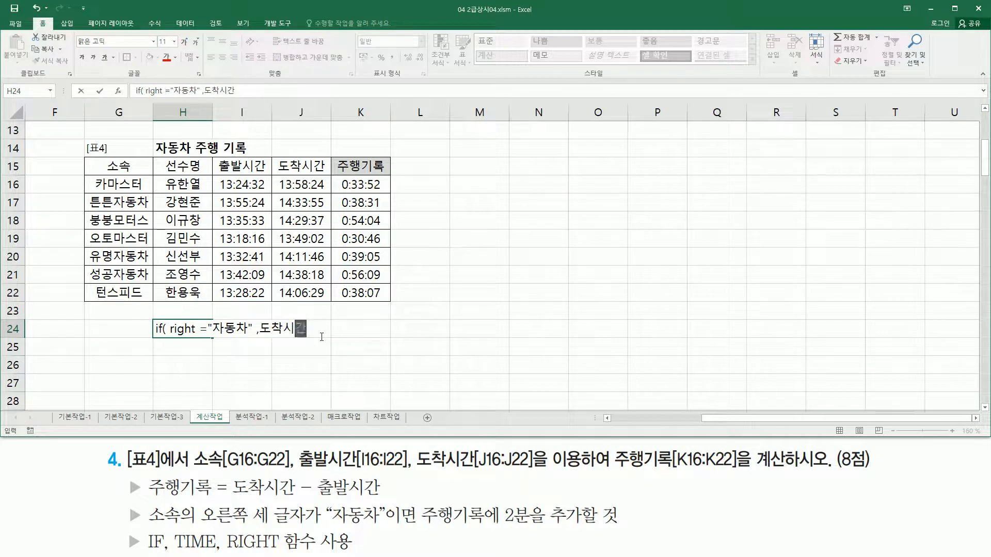
{"action": "type", "text": "-출발시간 "}
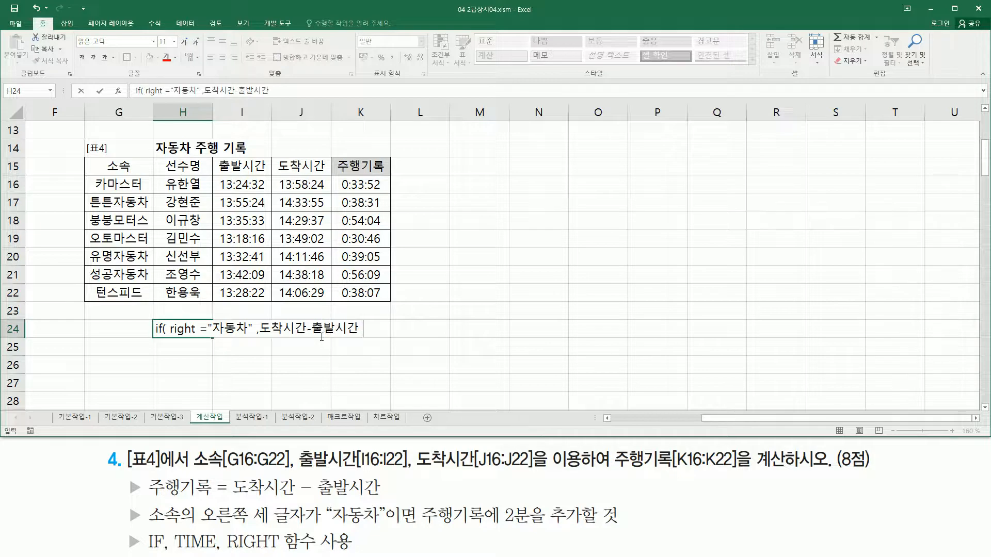
{"action": "type", "text": "+ 2분"}
{"action": "key", "text": "Return"}
Append the false branch to the draft text in H24 by copying 도착시간-출발시간 after a comma
{"action": "double_click", "coordinate": [196, 330]}
{"action": "left_click_drag", "start_coordinate": [168, 329], "coordinate": [268, 330]}
{"action": "key", "text": "ctrl+c"}
{"action": "left_click", "coordinate": [300, 326]}
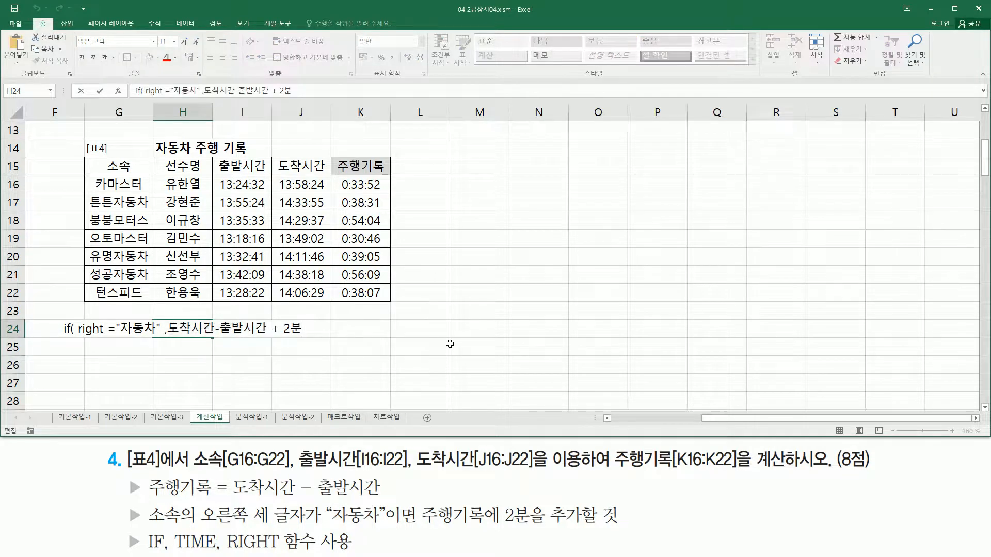
{"action": "type", "text": ","}
{"action": "key", "text": "ctrl+v"}
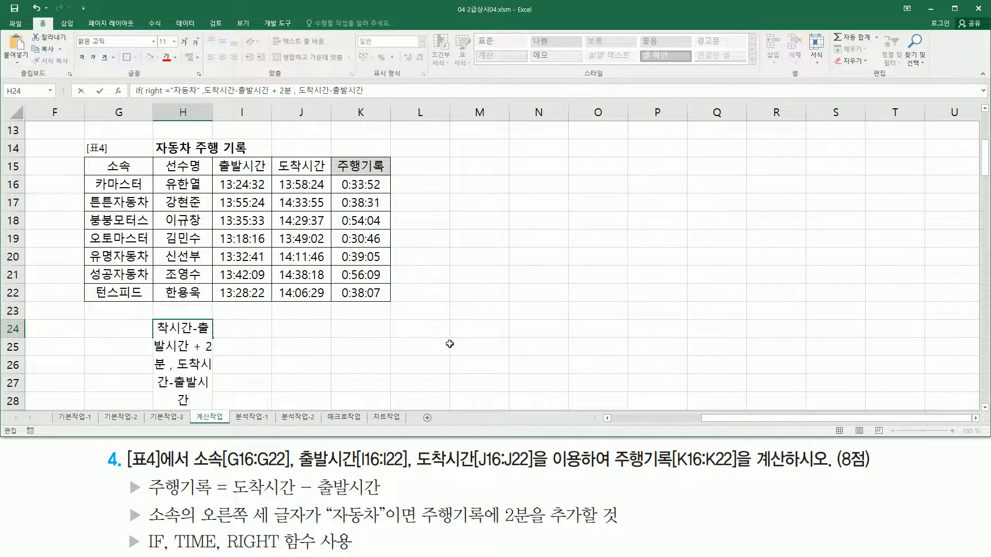
{"action": "key", "text": "Return"}
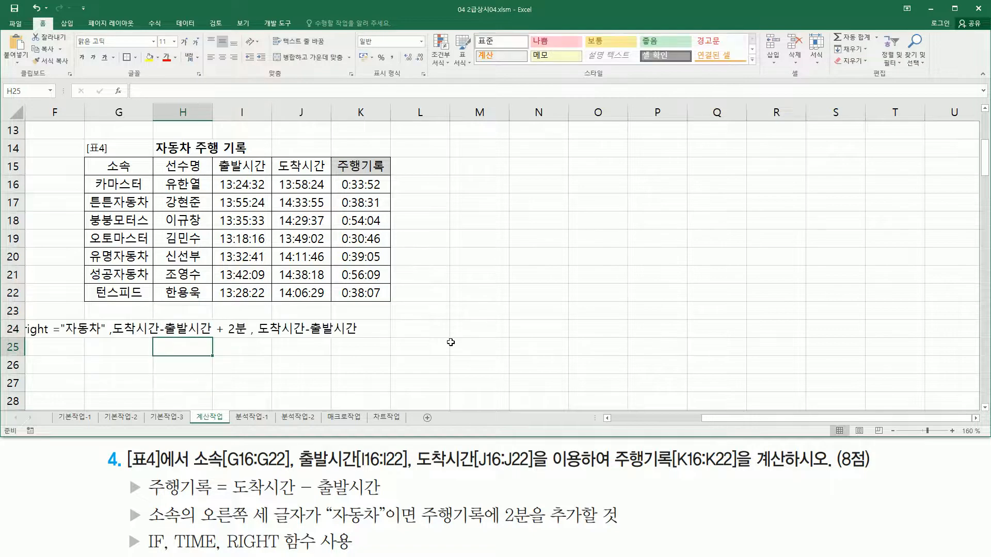
Add the closing parenthesis to the draft text in H24 and left-align the cell
{"action": "double_click", "coordinate": [178, 329]}
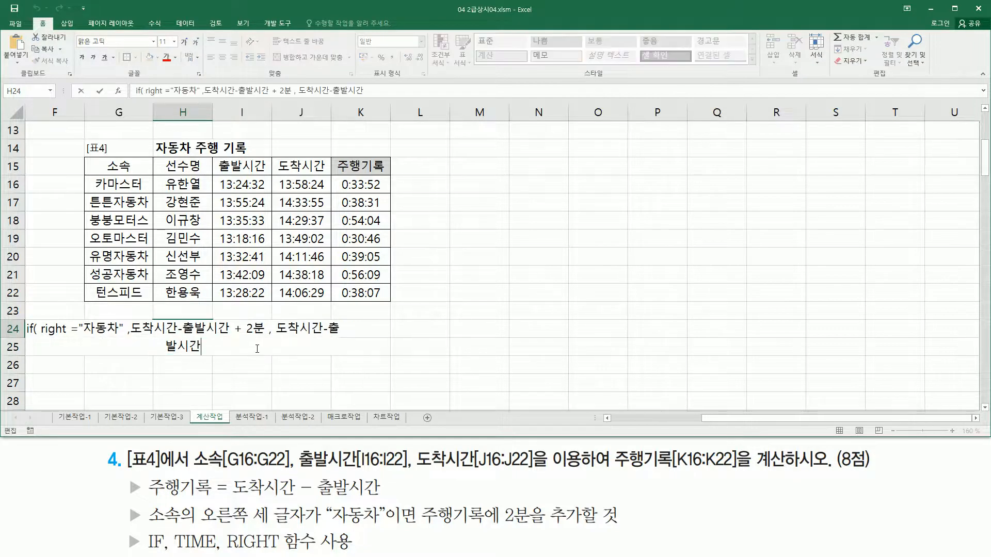
{"action": "key", "text": "Return"}
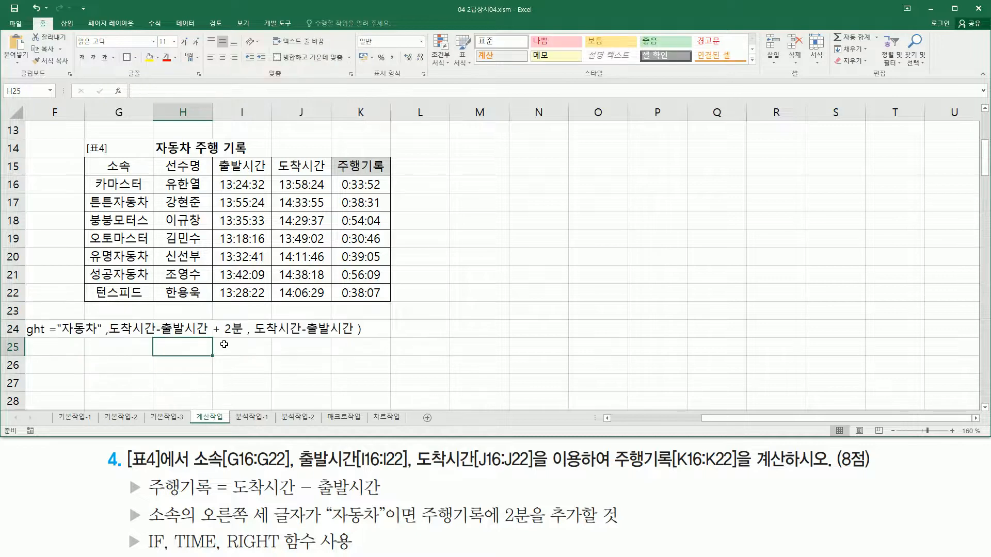
{"action": "left_click", "coordinate": [171, 323]}
{"action": "left_click", "coordinate": [211, 58]}
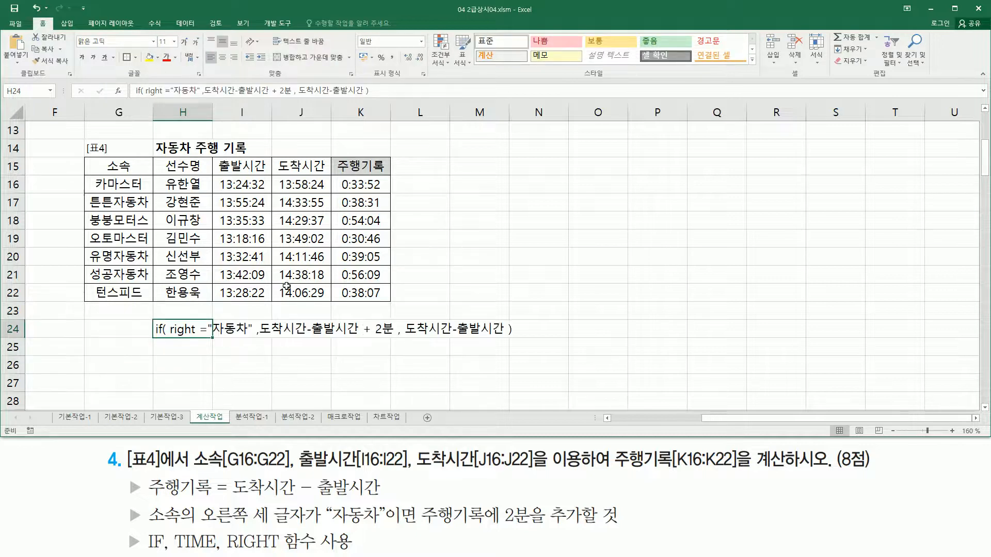
Examine the draft IF logic in H24, the driving records in K16:K22, and the requirement to add 2 minutes using TIME
{"action": "left_click", "coordinate": [325, 361]}
{"action": "left_click_drag", "start_coordinate": [170, 337], "coordinate": [250, 336]}
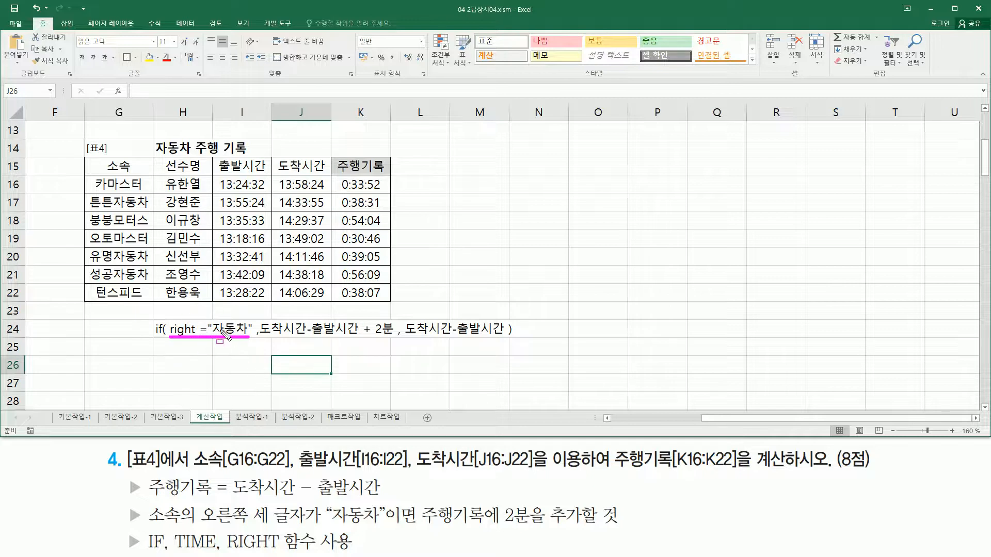
{"action": "mouse_move", "coordinate": [261, 319]}
{"action": "left_mouse_down"}
{"action": "mouse_move", "coordinate": [283, 339]}
{"action": "mouse_move", "coordinate": [396, 341]}
{"action": "left_mouse_up"}
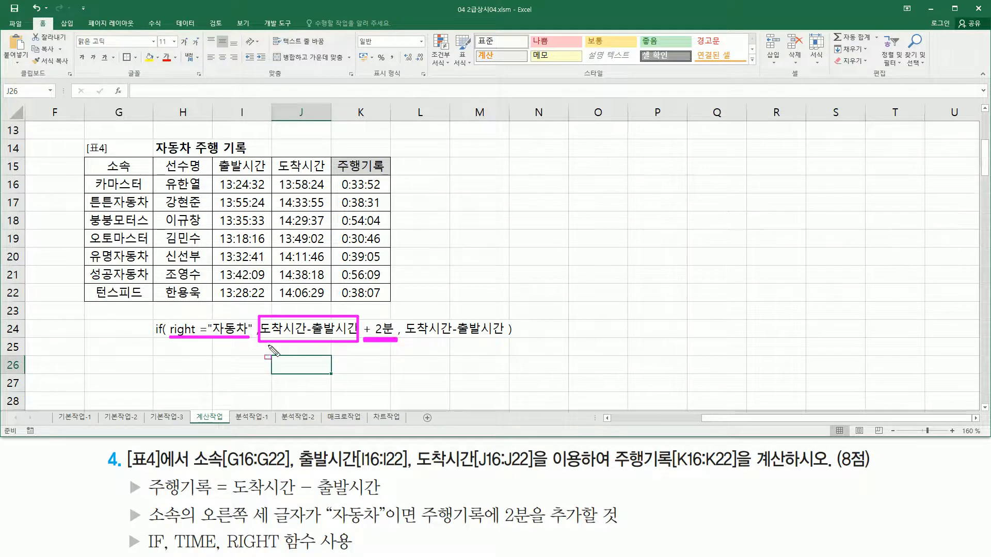
{"action": "mouse_move", "coordinate": [404, 311]}
{"action": "left_mouse_down"}
{"action": "mouse_move", "coordinate": [461, 346]}
{"action": "mouse_move", "coordinate": [507, 313]}
{"action": "mouse_move", "coordinate": [507, 344]}
{"action": "left_mouse_up"}
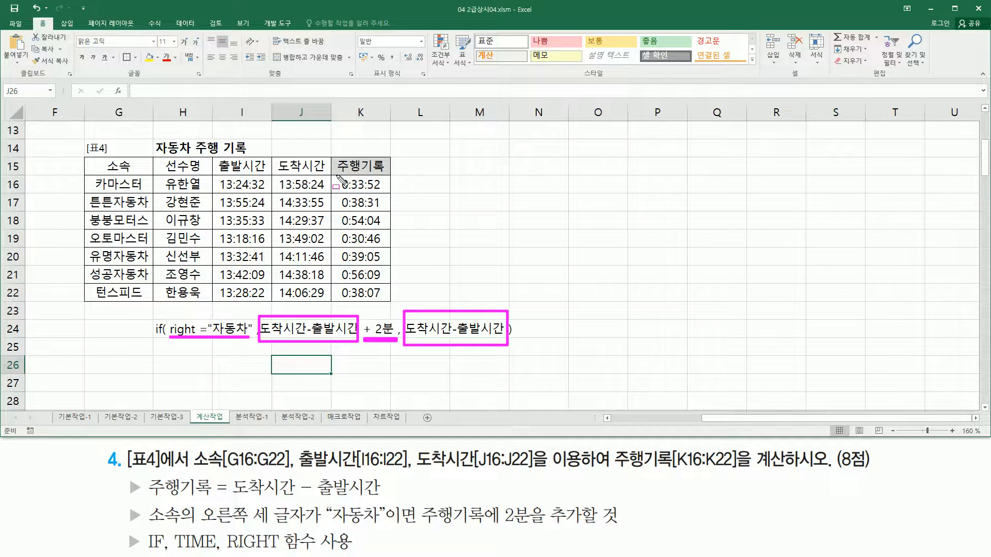
{"action": "mouse_move", "coordinate": [337, 177]}
{"action": "left_mouse_down"}
{"action": "mouse_move", "coordinate": [339, 207]}
{"action": "mouse_move", "coordinate": [389, 305]}
{"action": "left_mouse_up"}
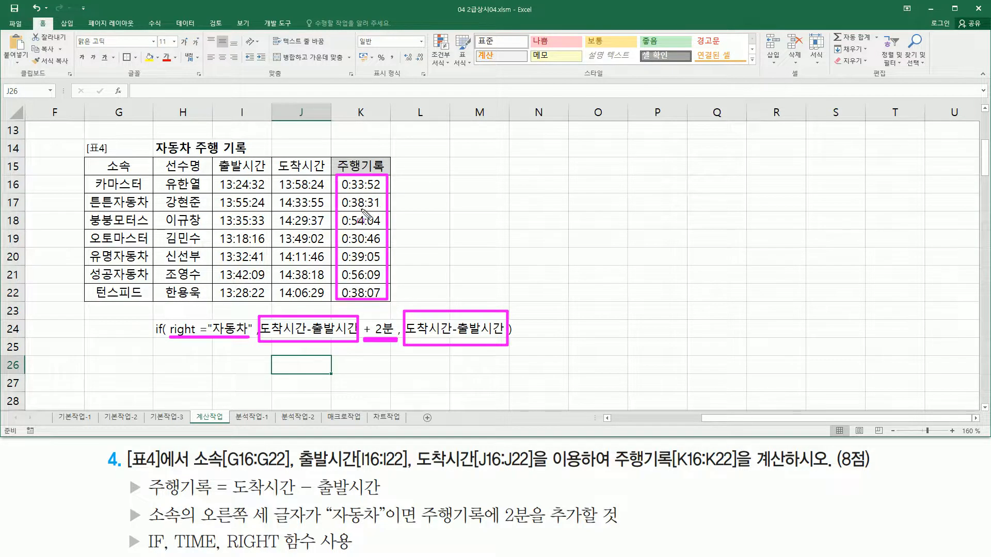
{"action": "key", "text": "Escape"}
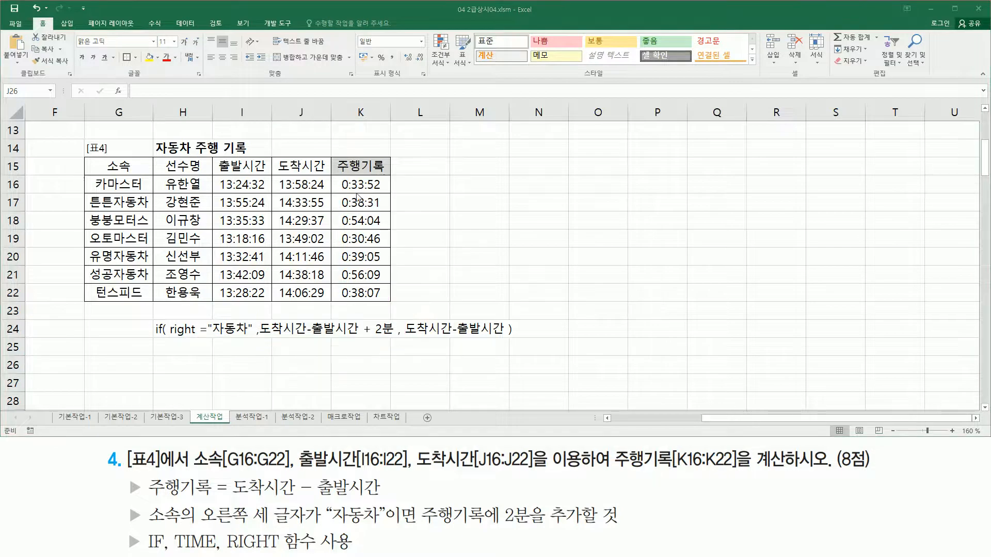
{"action": "left_click_drag", "start_coordinate": [337, 177], "coordinate": [389, 305]}
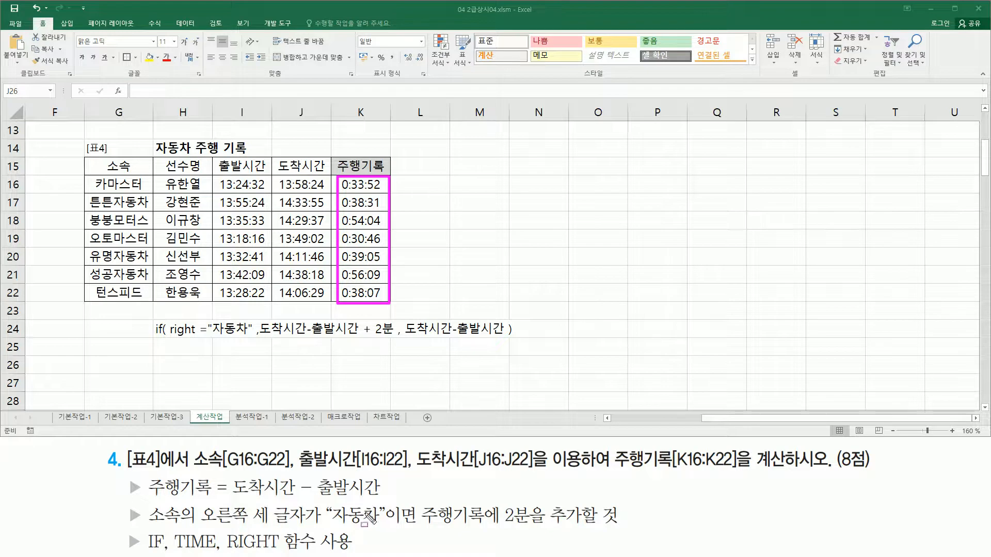
{"action": "left_click_drag", "start_coordinate": [501, 500], "coordinate": [582, 535]}
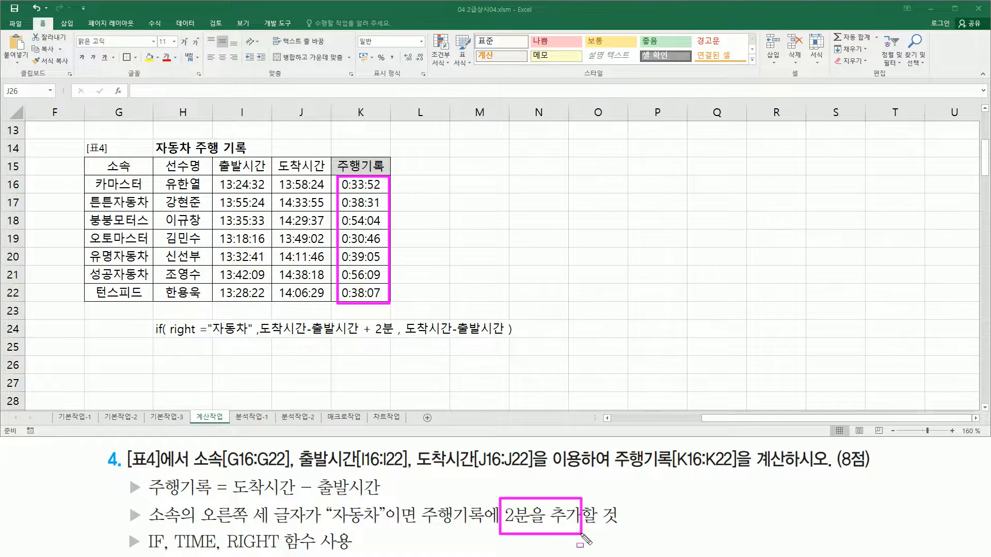
{"action": "key", "text": "Escape"}
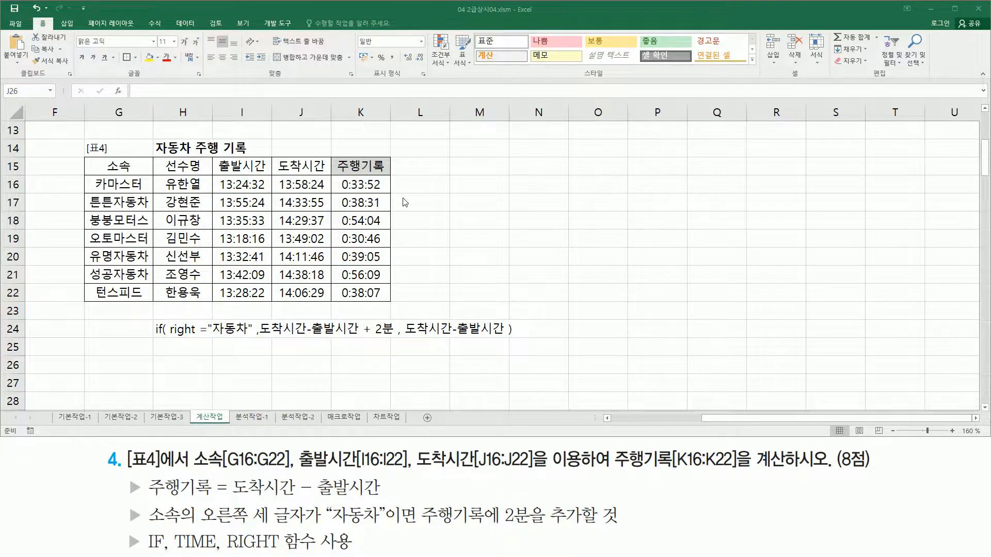
{"action": "mouse_move", "coordinate": [339, 179]}
{"action": "left_mouse_down"}
{"action": "mouse_move", "coordinate": [390, 195]}
{"action": "mouse_move", "coordinate": [409, 183]}
{"action": "mouse_move", "coordinate": [406, 194]}
{"action": "mouse_move", "coordinate": [432, 194]}
{"action": "left_mouse_up"}
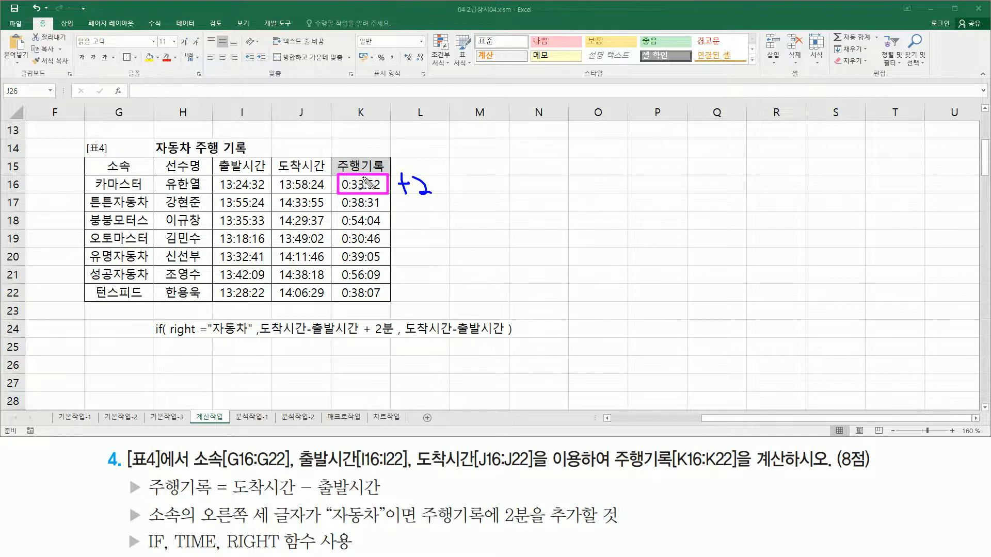
{"action": "left_click_drag", "start_coordinate": [336, 190], "coordinate": [385, 194]}
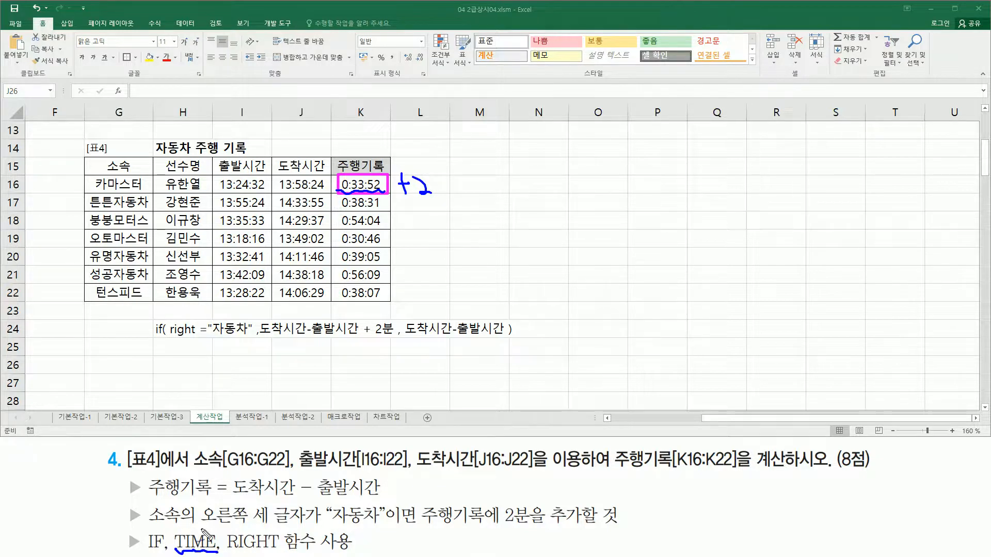
{"action": "key", "text": "Escape"}
Write the TIME syntax time( 시 , 분 , 초 ) as plain text in H26
{"action": "left_click", "coordinate": [271, 426]}
{"action": "left_click", "coordinate": [205, 366]}
{"action": "type", "text": "time("}
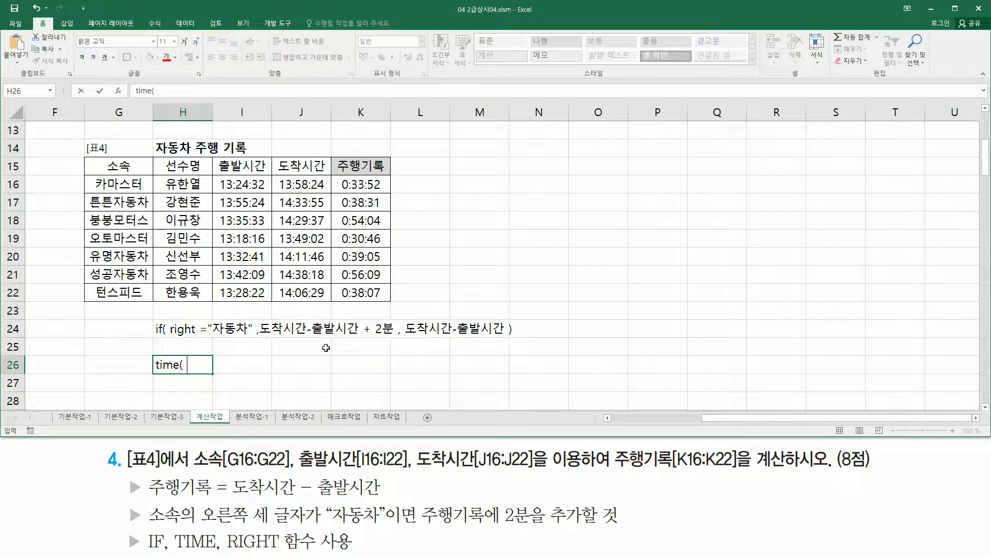
{"action": "type", "text": "시 , 분 , 초 "}
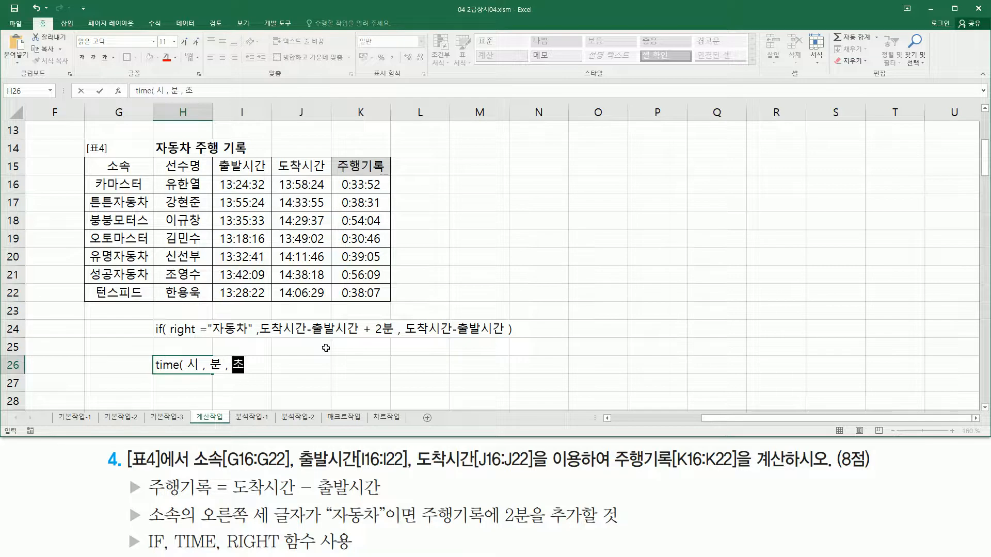
{"action": "type", "text": ")"}
{"action": "key", "text": "Return"}
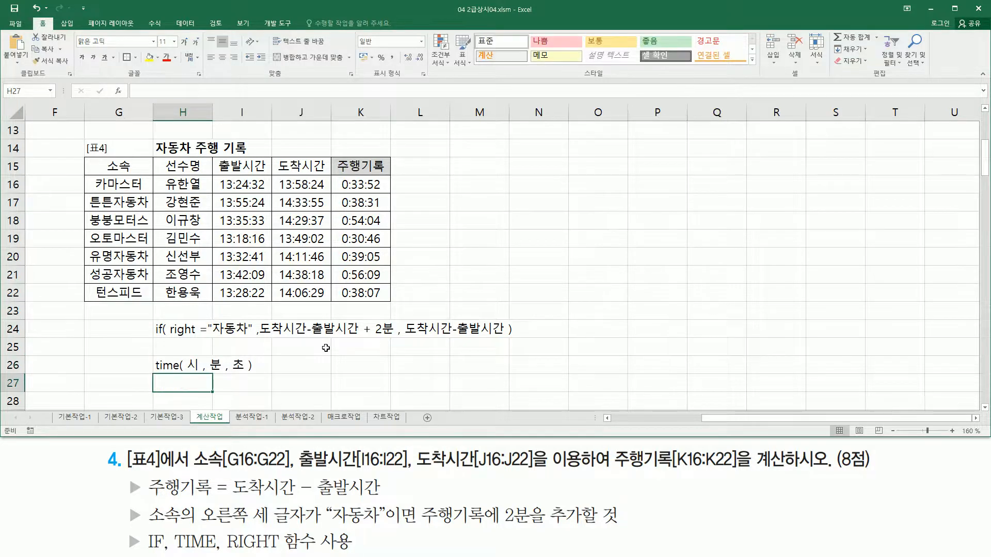
Examine the hour, minute and second arguments of the syntax in H26 against the 2-minute requirement in the task
{"action": "left_click", "coordinate": [357, 390]}
{"action": "key", "text": "ctrl+2"}
{"action": "left_click_drag", "start_coordinate": [186, 372], "coordinate": [247, 373]}
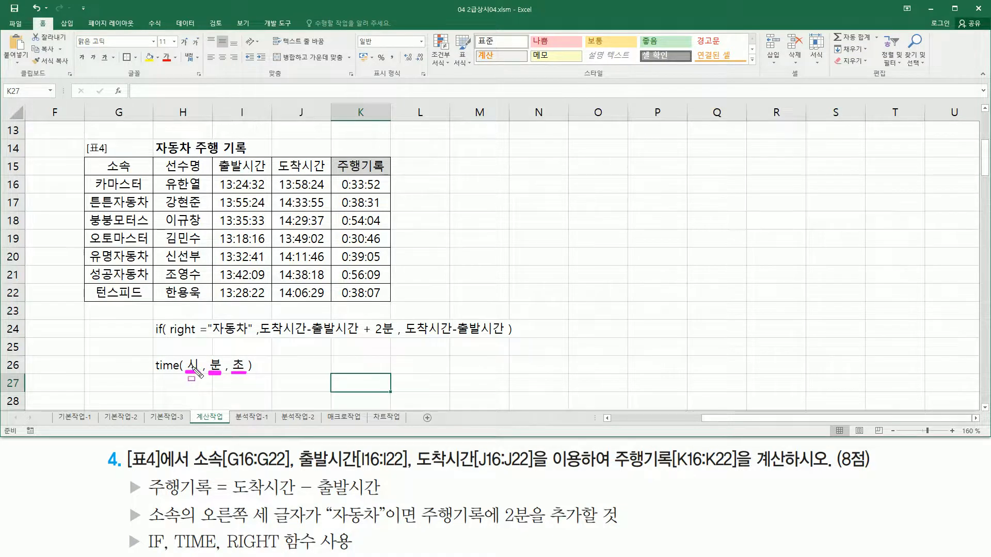
{"action": "mouse_move", "coordinate": [151, 352]}
{"action": "left_mouse_down"}
{"action": "mouse_move", "coordinate": [156, 381]}
{"action": "mouse_move", "coordinate": [261, 382]}
{"action": "left_mouse_up"}
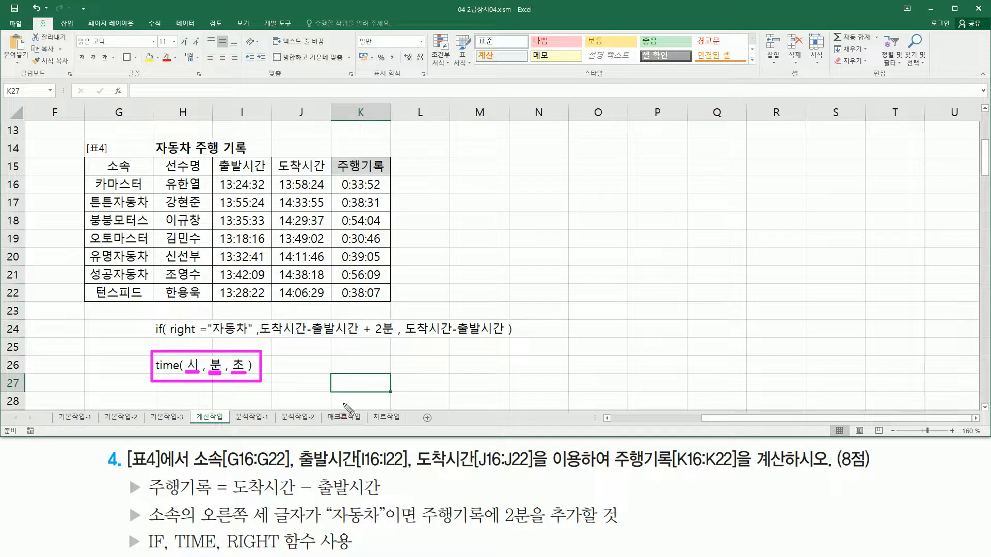
{"action": "left_click_drag", "start_coordinate": [503, 500], "coordinate": [537, 527]}
{"action": "key", "text": "Escape"}
Write time( 2 ) as plain text in K26 and compare it with the arguments in H26
{"action": "left_click", "coordinate": [351, 363]}
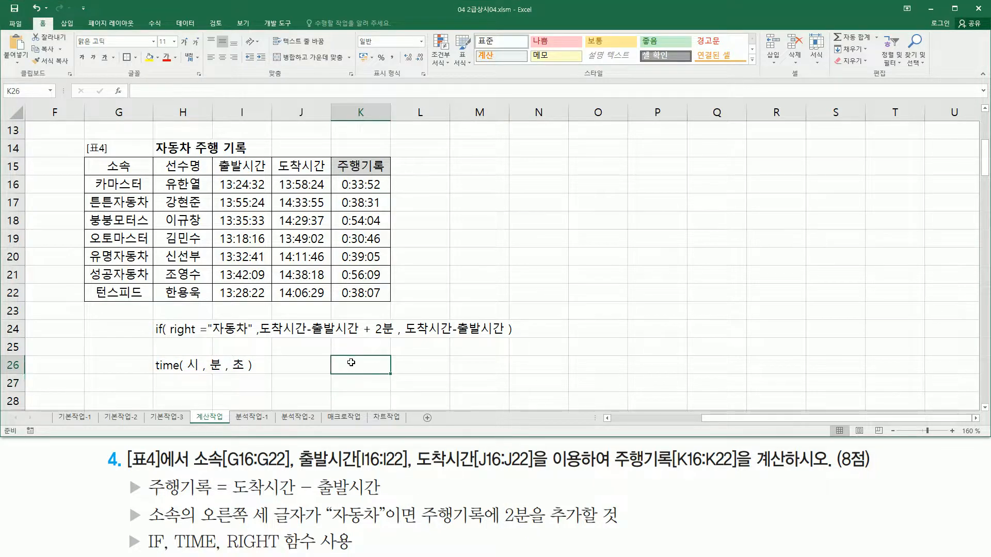
{"action": "type", "text": "time( 2"}
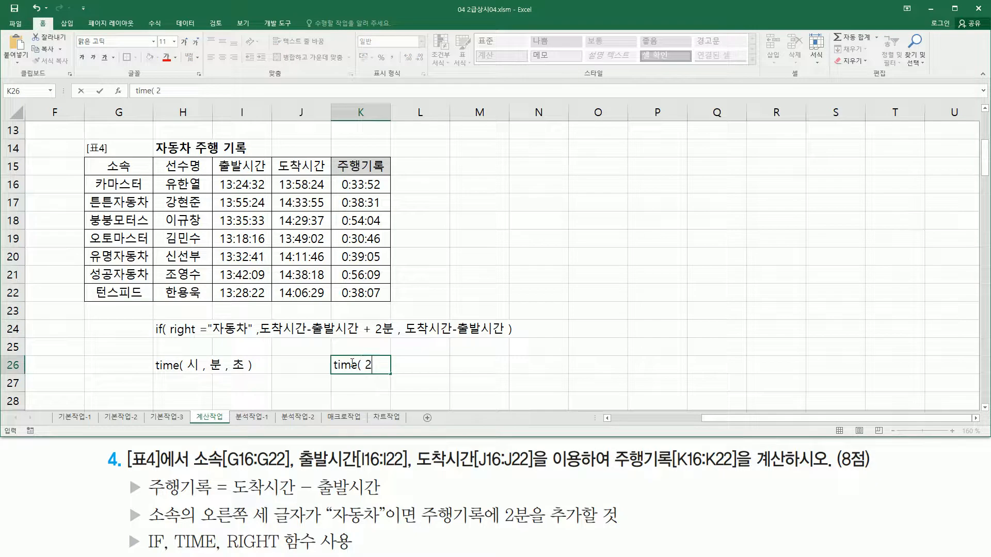
{"action": "type", "text": " )"}
{"action": "left_click_drag", "start_coordinate": [186, 371], "coordinate": [247, 371]}
{"action": "key", "text": "Escape"}
Turn the text in K26 into the formula =time( 2 ), try to enter it, and dismiss the message after reading it
{"action": "key", "text": "Right"}
{"action": "key", "text": "Left"}
{"action": "key", "text": "F2"}
{"action": "key", "text": "Home"}
{"action": "type", "text": "="}
{"action": "key", "text": "Right"}
{"action": "key", "text": "Right"}
{"action": "key", "text": "Right"}
{"action": "key", "text": "Right"}
{"action": "key", "text": "Right"}
{"action": "key", "text": "Right"}
{"action": "key", "text": "Right"}
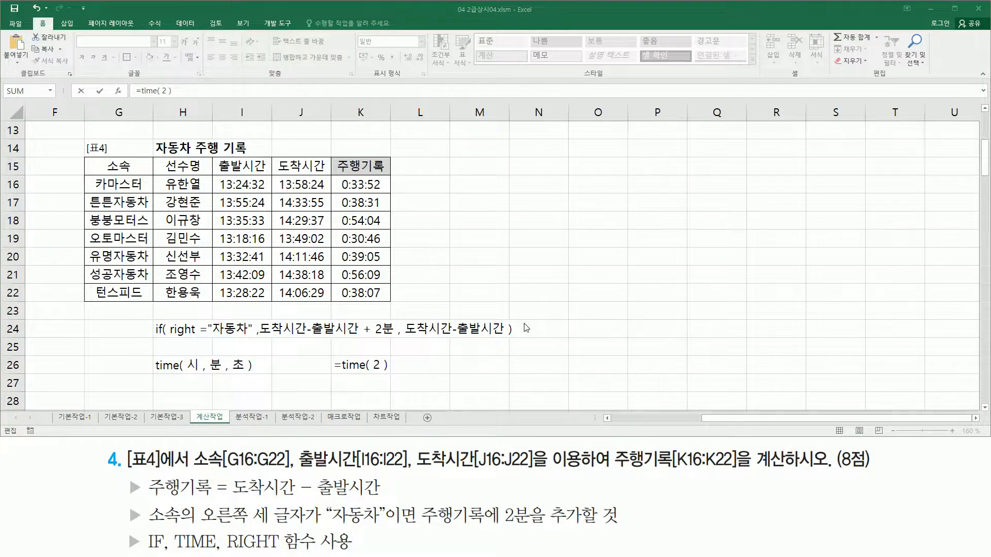
{"action": "left_click", "coordinate": [363, 361]}
{"action": "key", "text": "Return"}
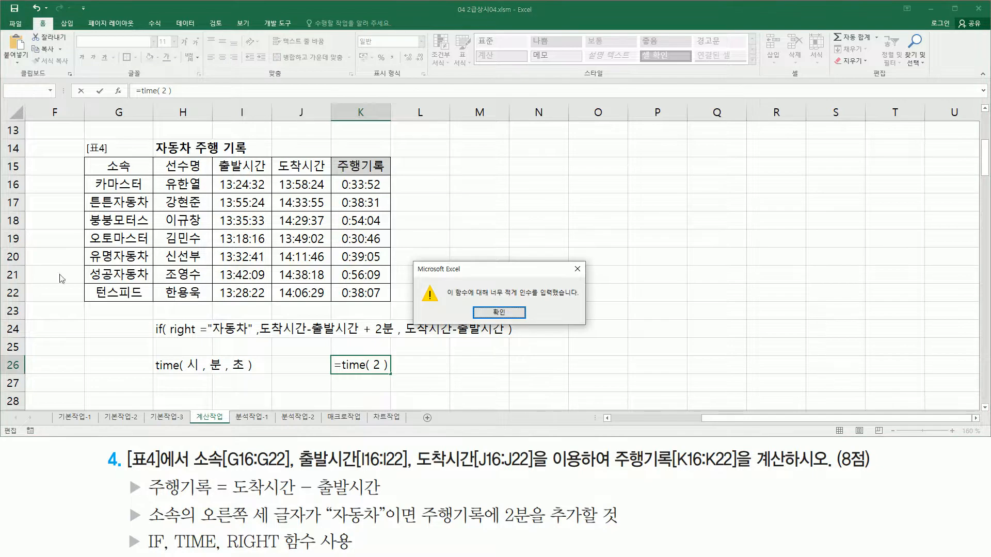
{"action": "left_click_drag", "start_coordinate": [447, 298], "coordinate": [581, 298]}
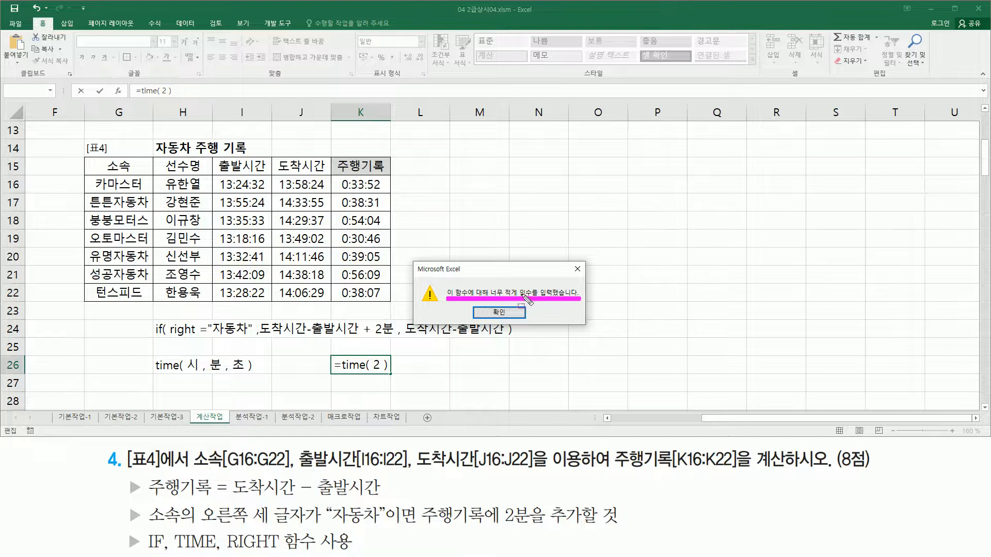
{"action": "left_click_drag", "start_coordinate": [330, 356], "coordinate": [398, 388]}
{"action": "left_click", "coordinate": [497, 312]}
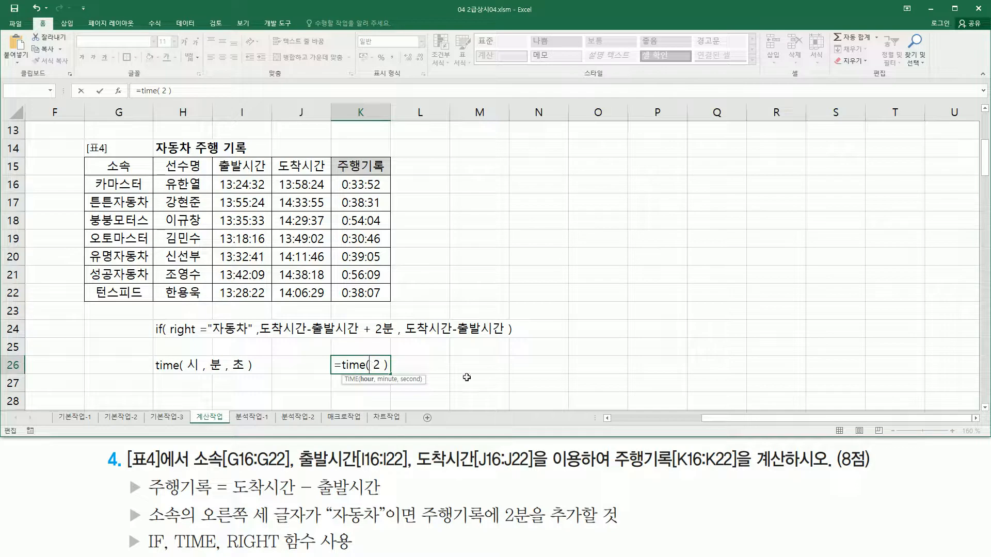
Add commas for empty hour and second arguments in K26 and enter the formula as =time( , 2 , )
{"action": "type", "text": ","}
{"action": "key", "text": "Delete"}
{"action": "type", "text": ","}
{"action": "left_click", "coordinate": [369, 364]}
{"action": "left_click", "coordinate": [398, 366]}
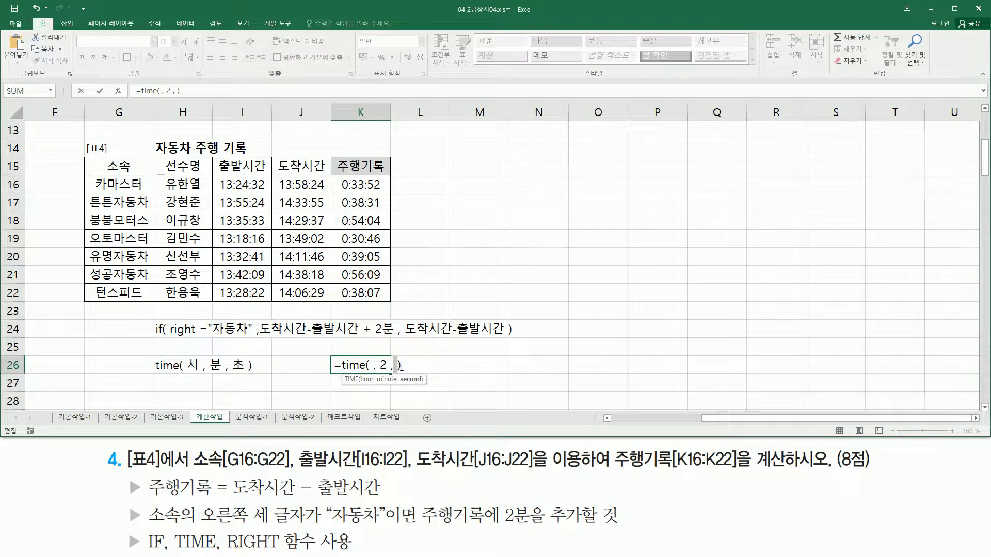
{"action": "left_click_drag", "start_coordinate": [376, 356], "coordinate": [393, 376]}
{"action": "key", "text": "Escape"}
{"action": "key", "text": "Return"}
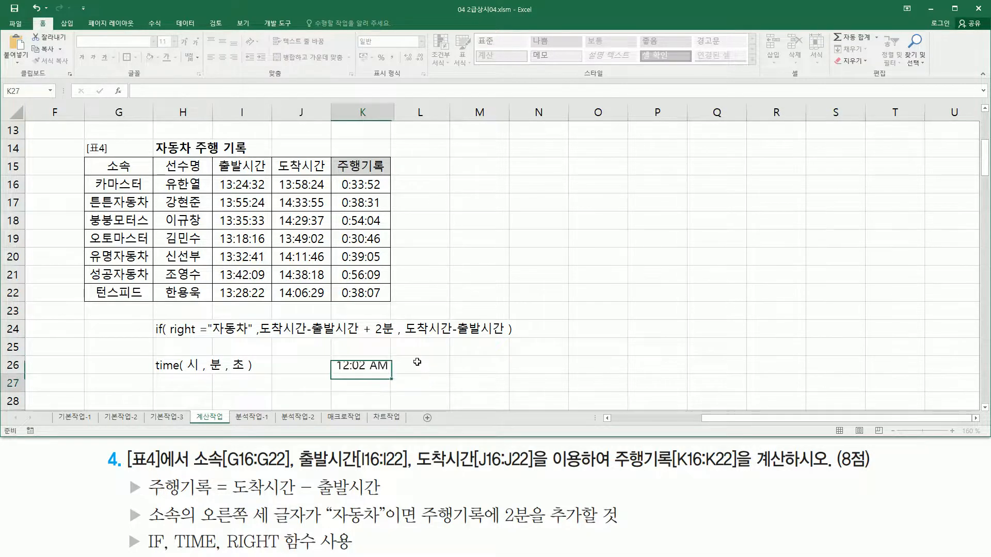
Apply the custom number format h:mm:ss to K26 and check the displayed time
{"action": "left_click", "coordinate": [372, 369]}
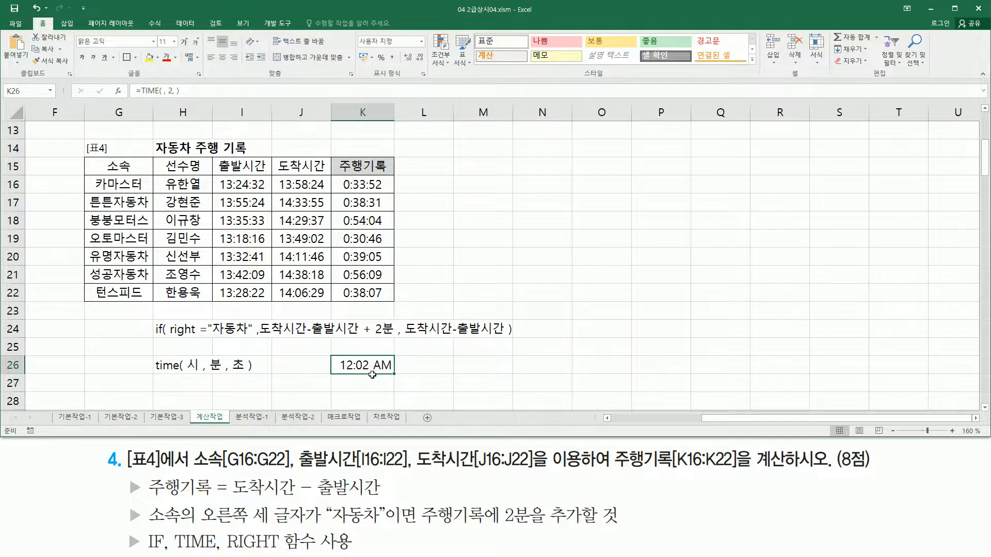
{"action": "key", "text": "ctrl+1"}
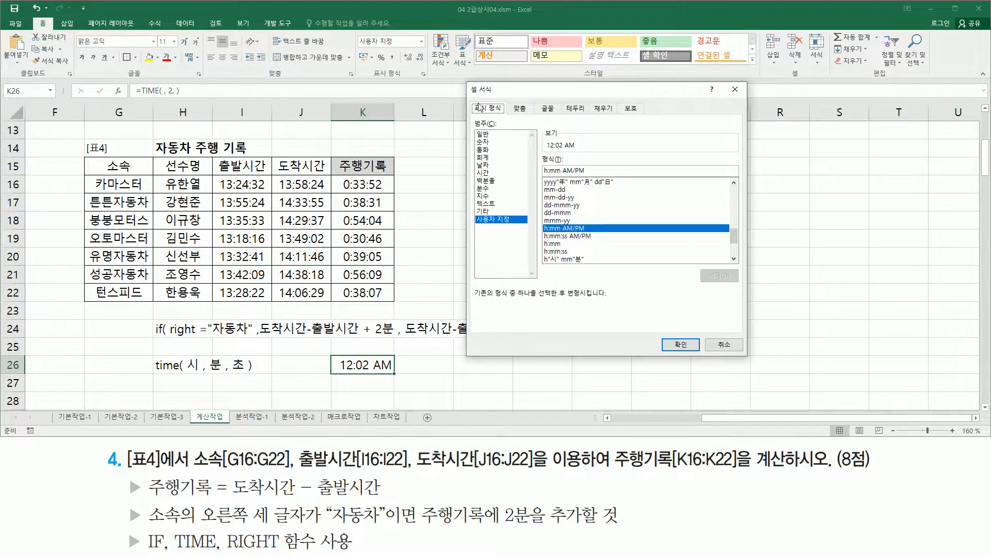
{"action": "left_click_drag", "start_coordinate": [538, 222], "coordinate": [590, 238]}
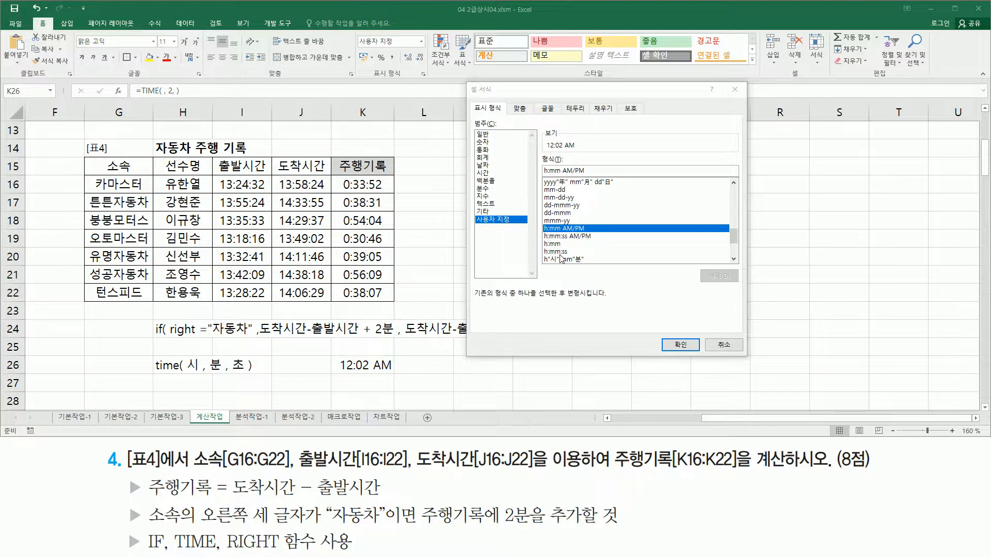
{"action": "left_click", "coordinate": [550, 252]}
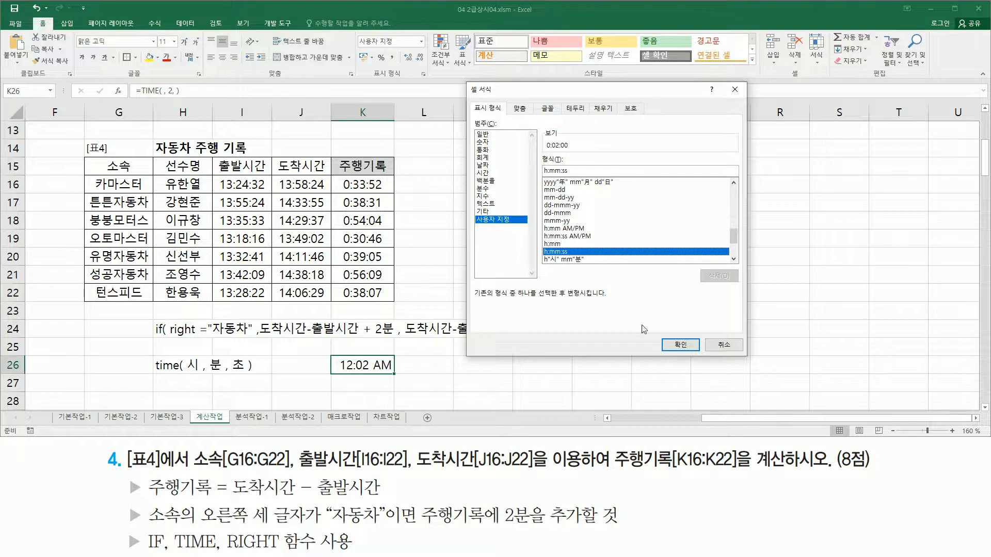
{"action": "left_click", "coordinate": [682, 347]}
{"action": "key", "text": "Right"}
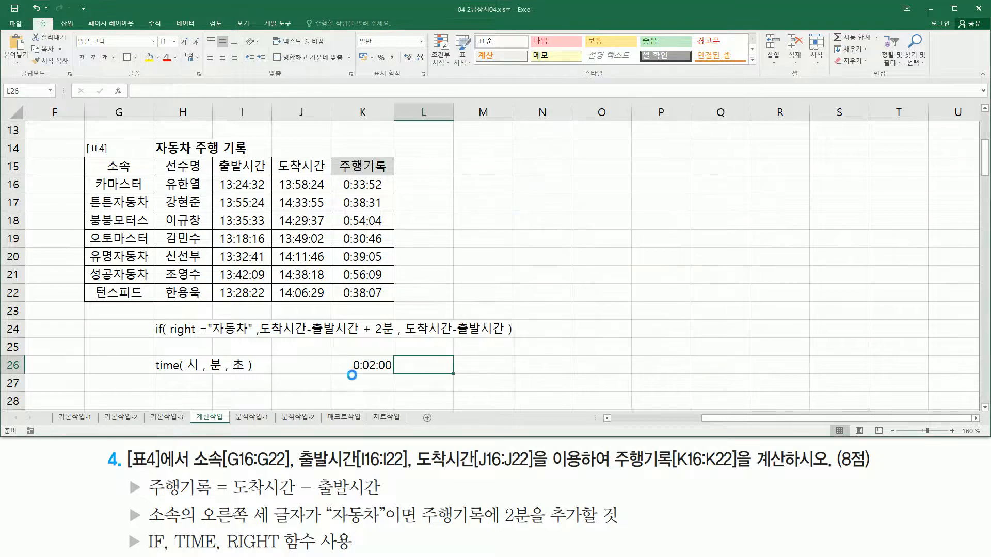
{"action": "left_click_drag", "start_coordinate": [350, 373], "coordinate": [393, 373]}
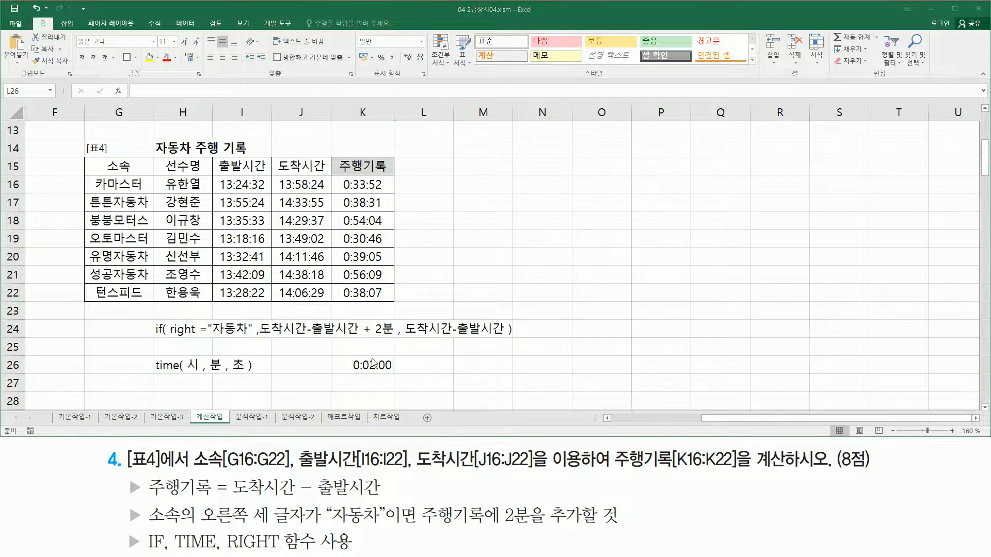
Convert the formula =TIME( , 2, ) in K26 to plain text with a leading apostrophe
{"action": "double_click", "coordinate": [339, 367]}
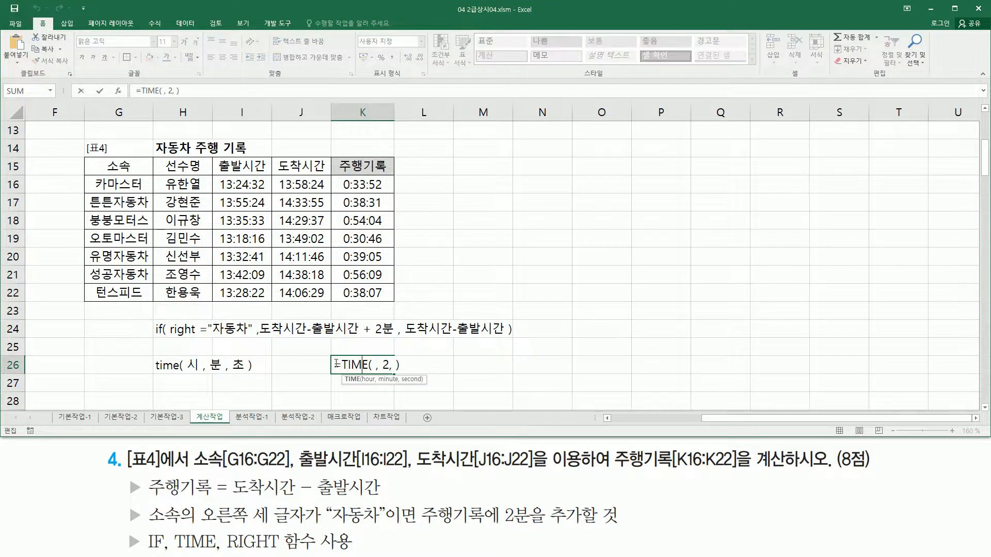
{"action": "left_click_drag", "start_coordinate": [334, 366], "coordinate": [449, 367]}
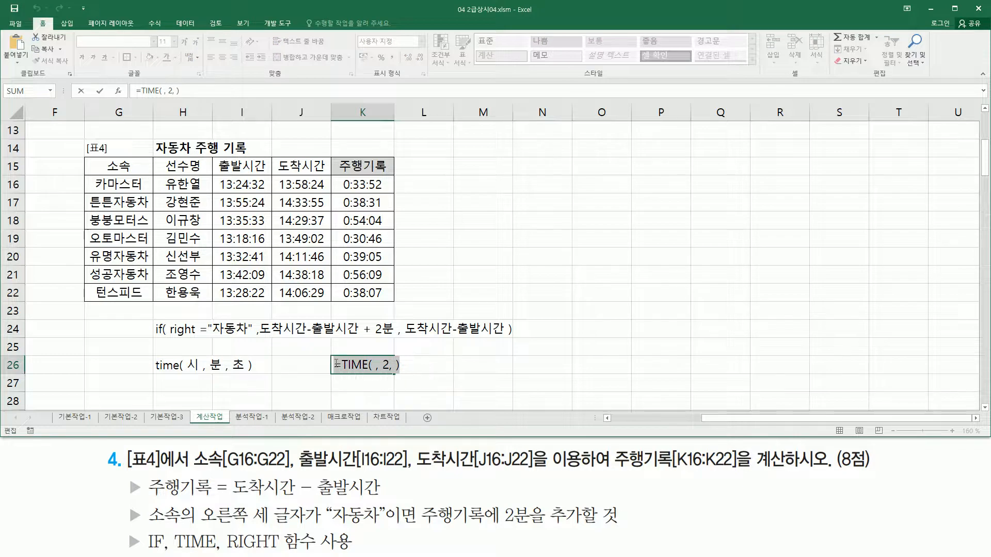
{"action": "key", "text": "Home"}
{"action": "type", "text": "'"}
{"action": "key", "text": "Return"}
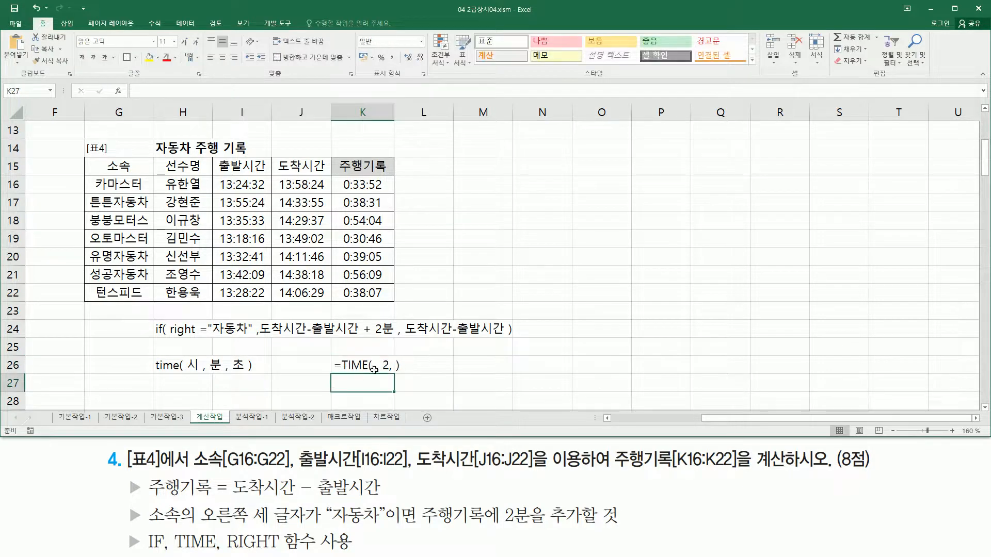
{"action": "left_click", "coordinate": [416, 367]}
{"action": "key", "text": "Return"}
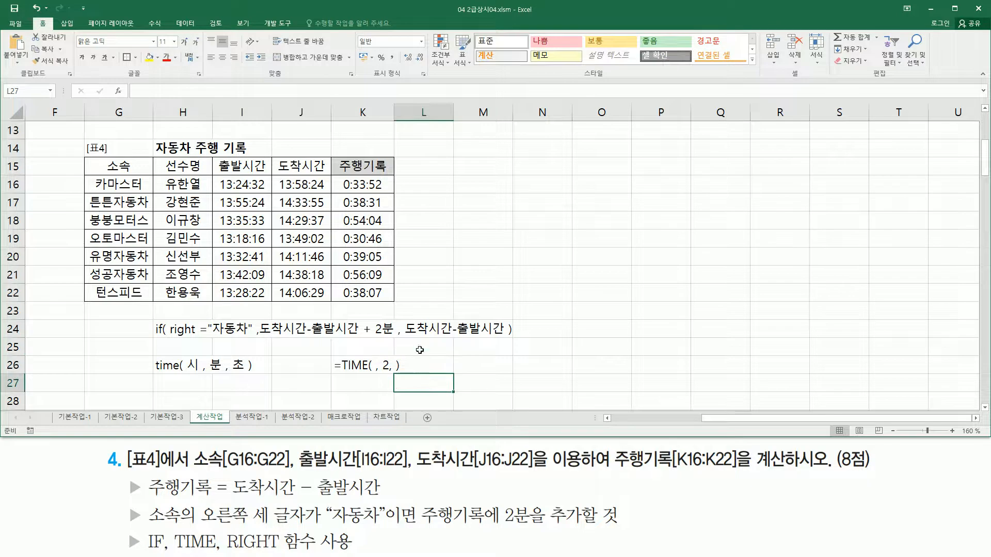
Remove J16-I16 from the formula in K16 and start an IF function after the equals sign
{"action": "left_click", "coordinate": [369, 186]}
{"action": "double_click", "coordinate": [368, 184]}
{"action": "left_click_drag", "start_coordinate": [347, 184], "coordinate": [387, 184]}
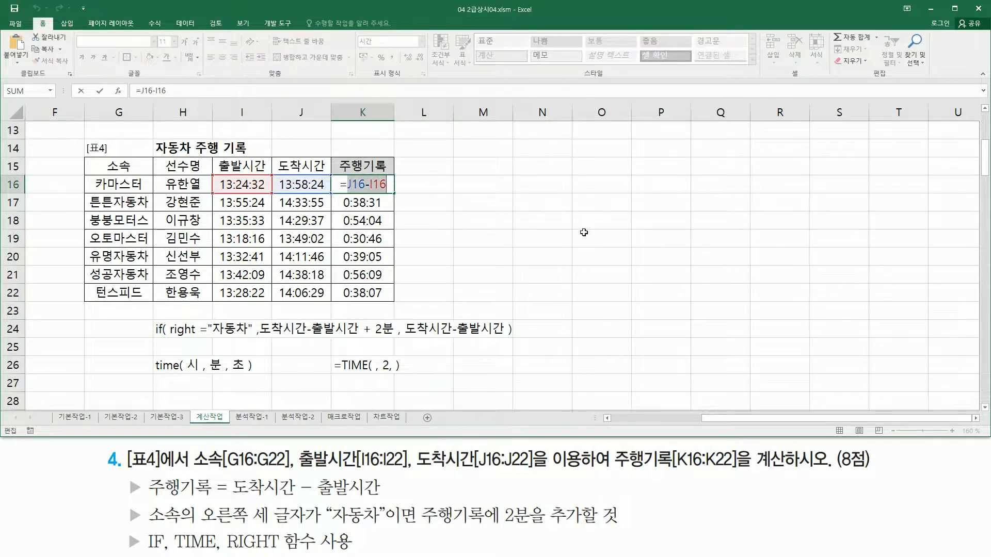
{"action": "key", "text": "BackSpace"}
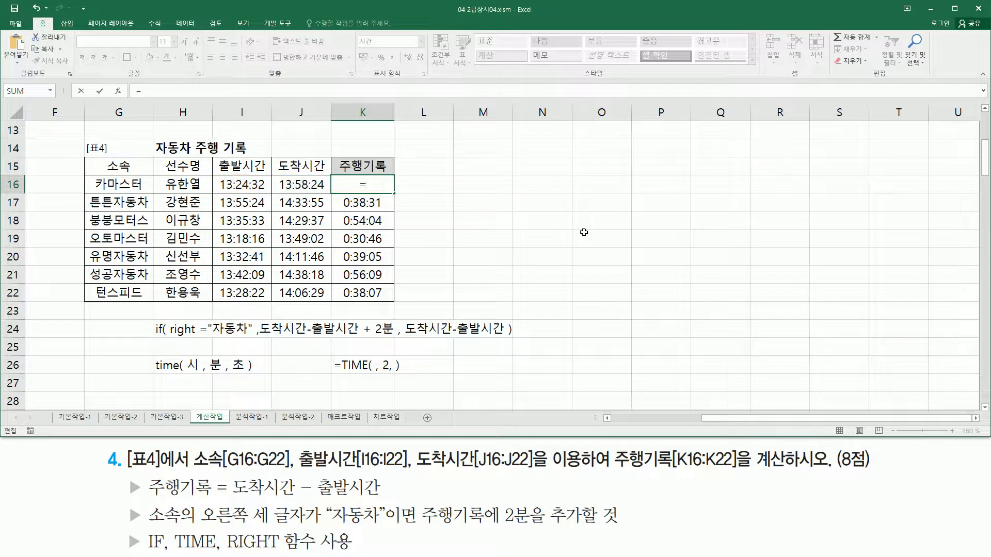
{"action": "type", "text": "if"}
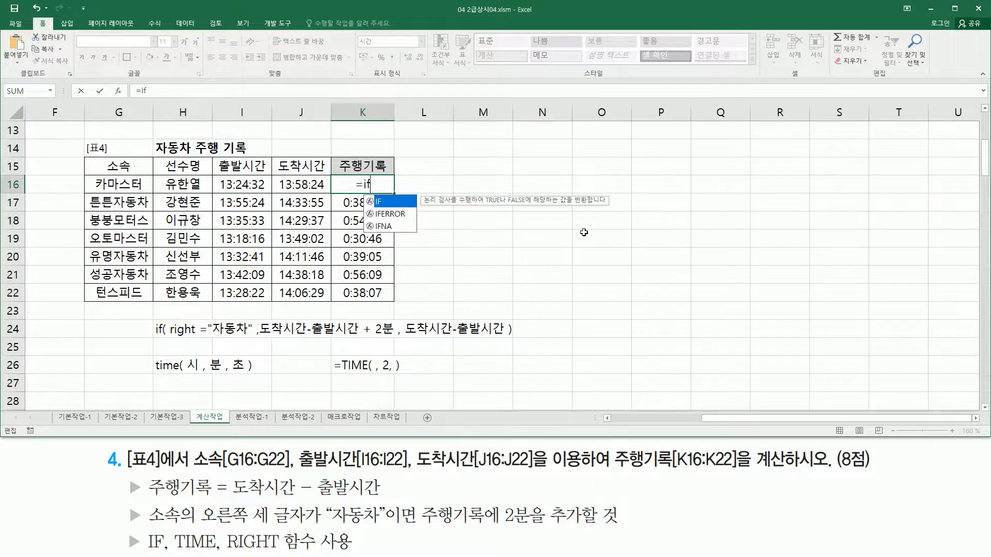
{"action": "key", "text": "Tab"}
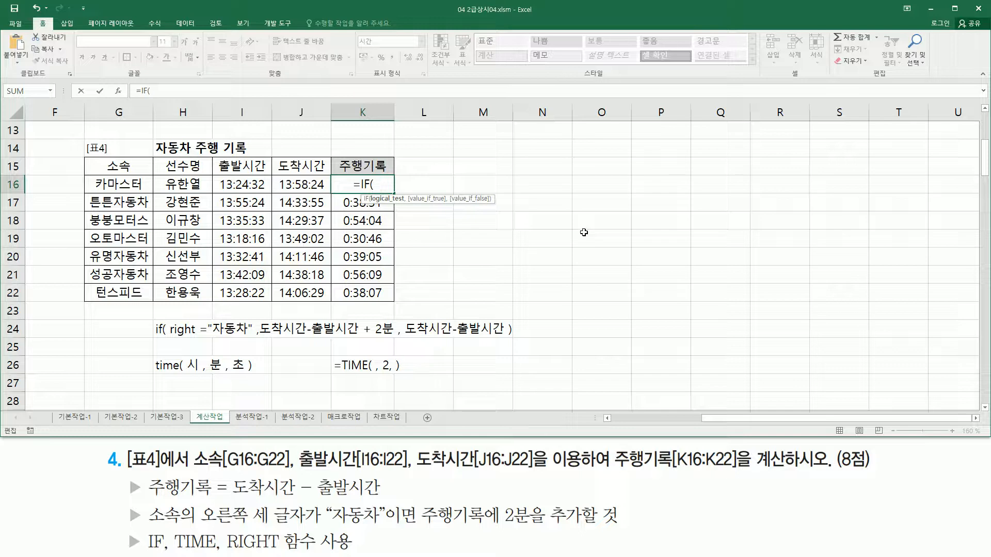
Write the IF condition in K16 as RIGHT( G16 , 3 ) ="자동차"
{"action": "type", "text": "right"}
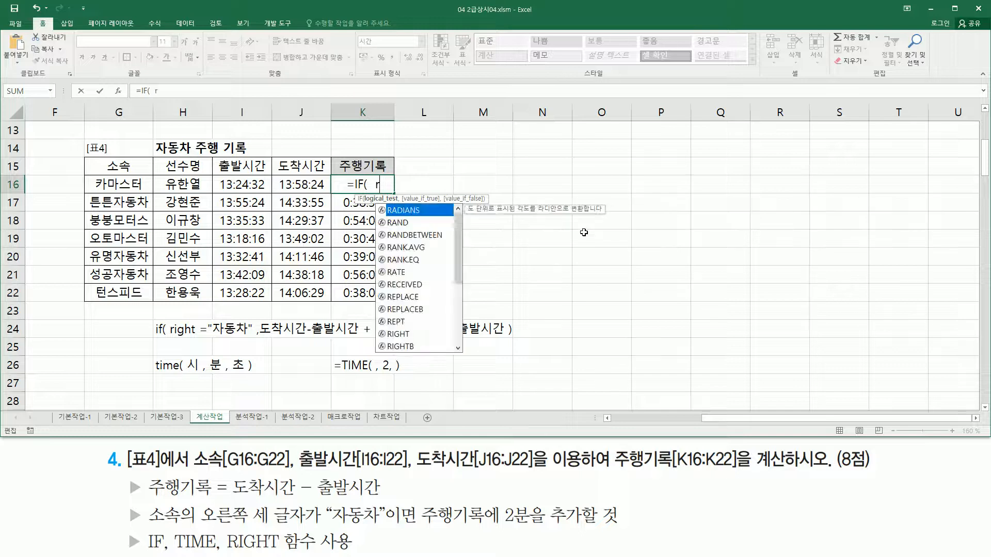
{"action": "key", "text": "Tab"}
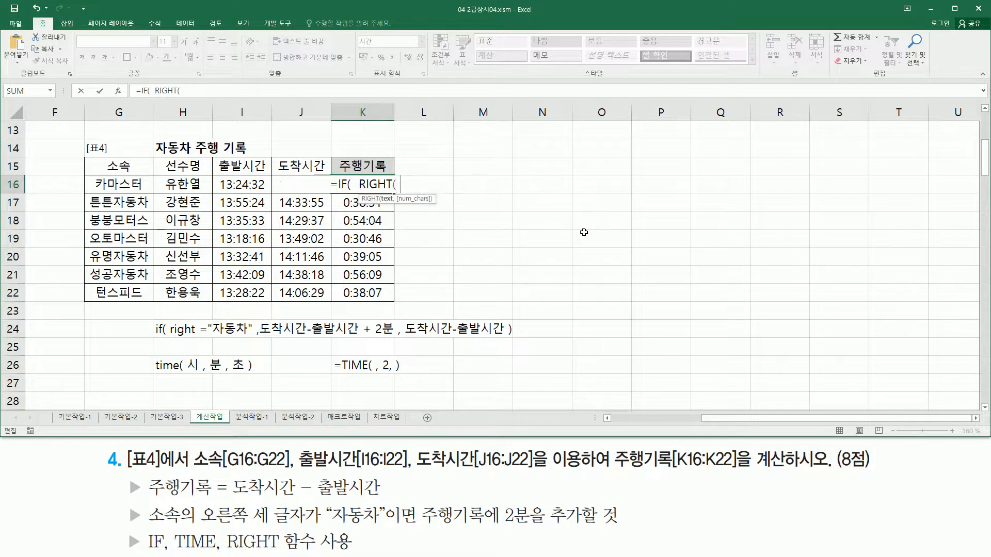
{"action": "key", "text": "Left"}
{"action": "key", "text": "Left"}
{"action": "key", "text": "Right"}
{"action": "key", "text": "Right"}
{"action": "key", "text": "Left"}
{"action": "key", "text": "Left"}
{"action": "key", "text": "Left"}
{"action": "key", "text": "Left"}
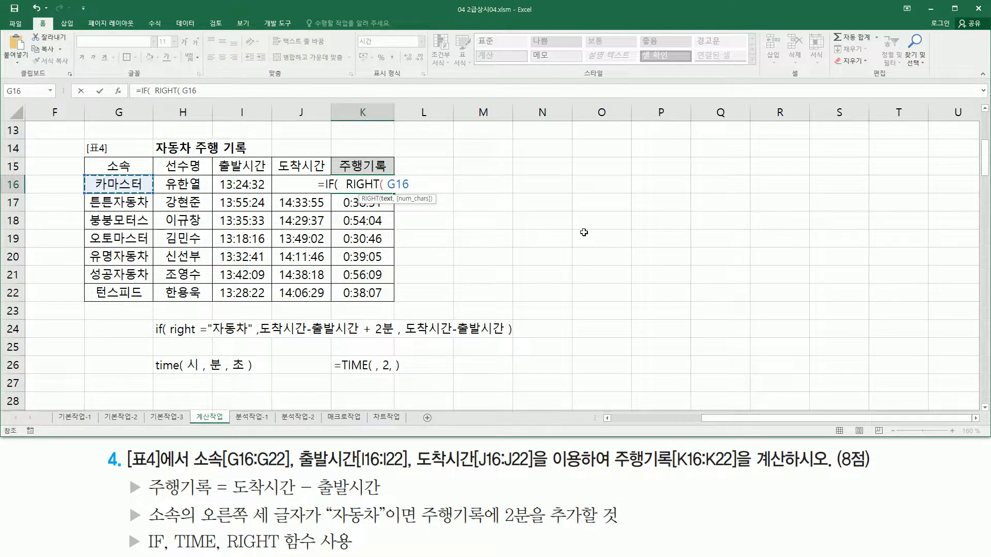
{"action": "type", "text": ", 3"}
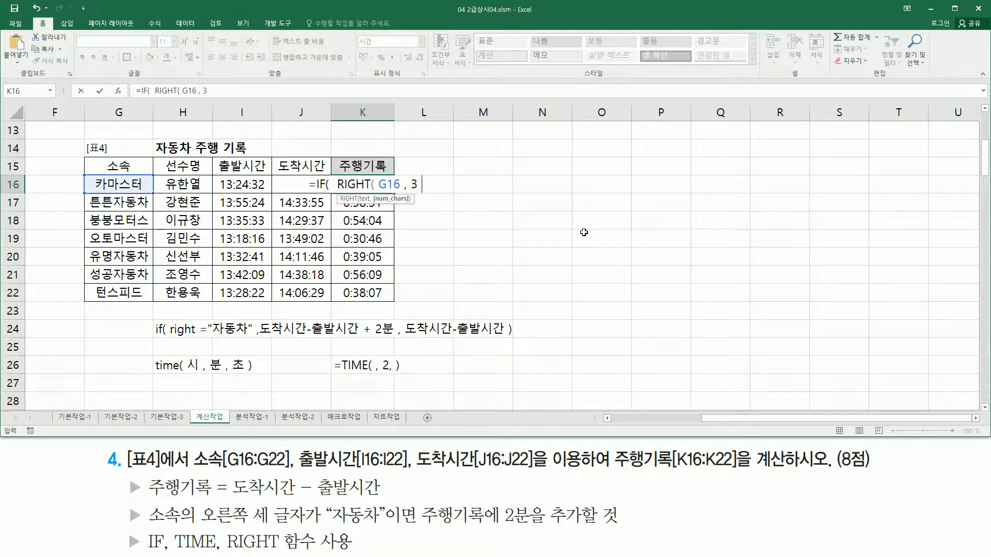
{"action": "type", "text": " )"}
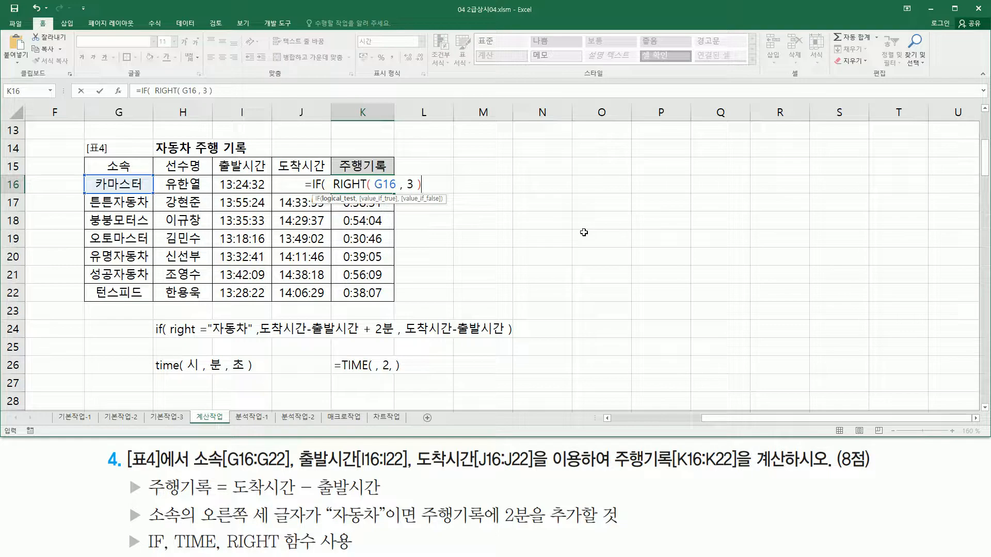
{"action": "type", "text": "=\"ㅈ"}
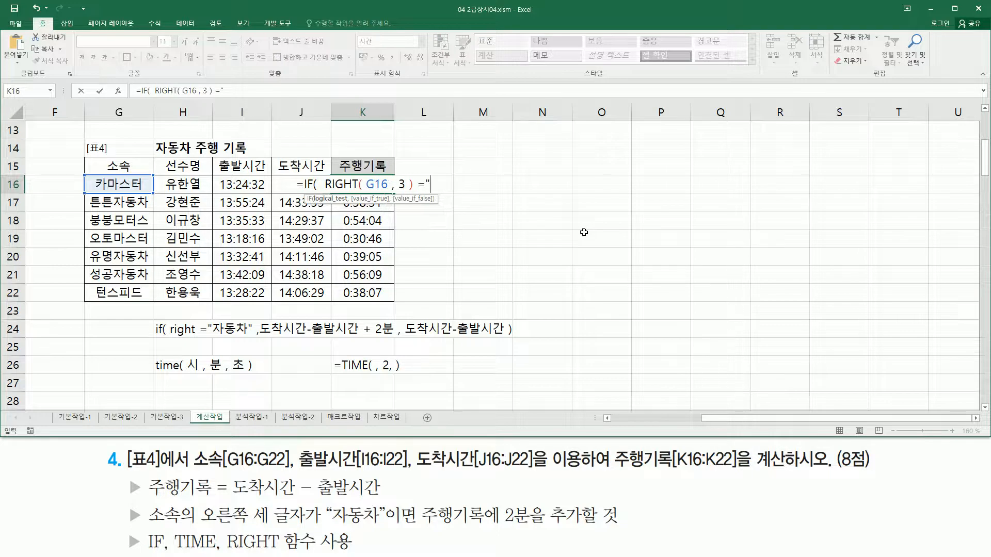
{"action": "type", "text": "자동차\""}
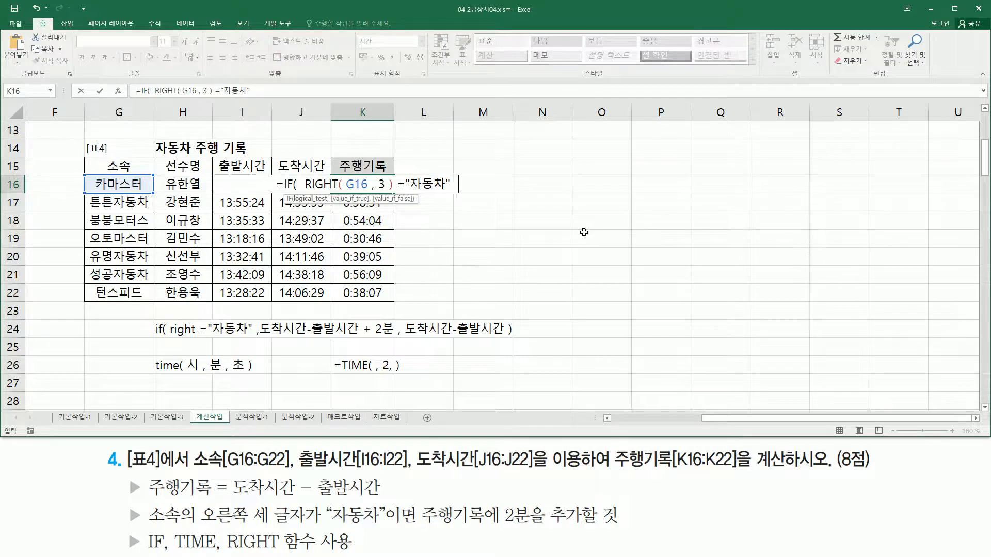
Add J16-I16 + time( , 2 , ) as the value if true in K16's IF formula
{"action": "type", "text": " , J16-I16"}
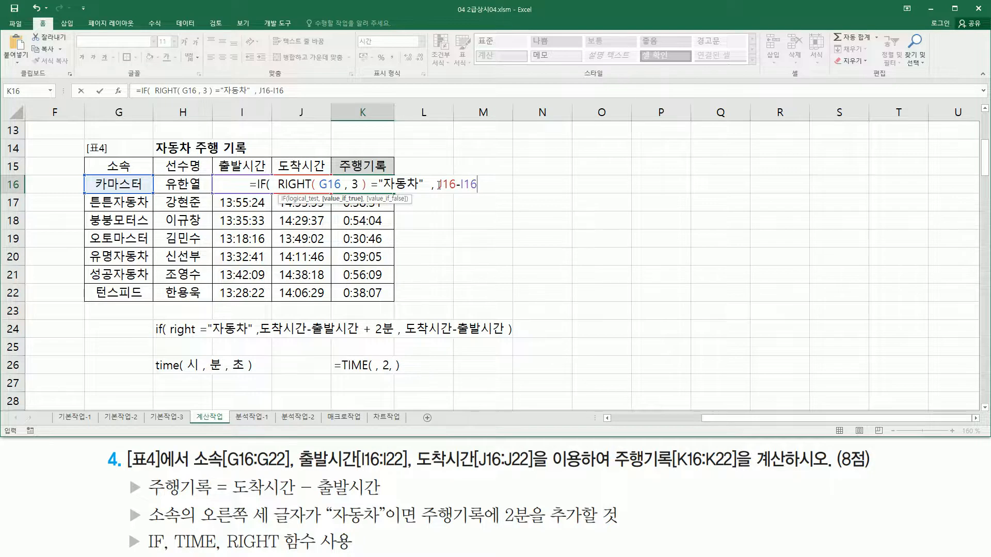
{"action": "left_click_drag", "start_coordinate": [439, 184], "coordinate": [482, 182]}
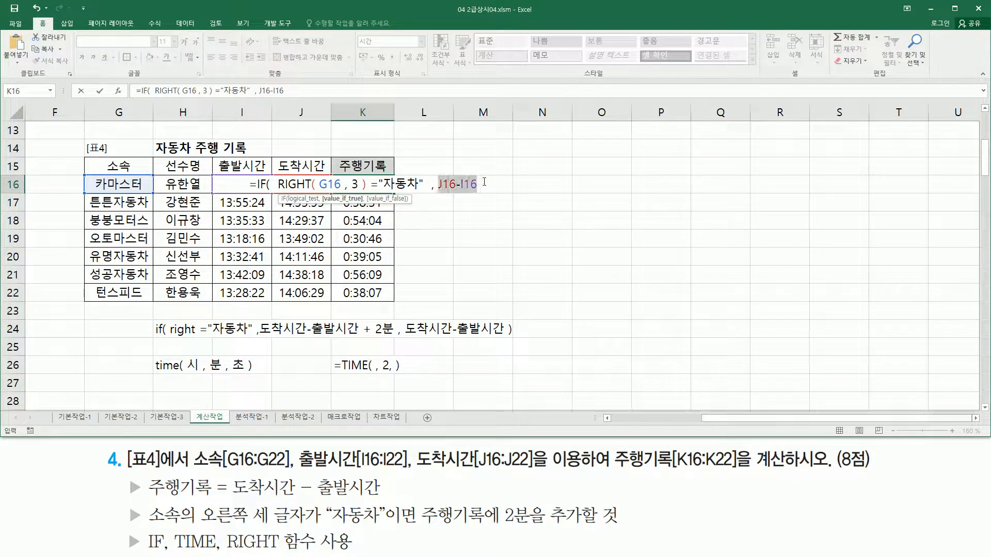
{"action": "key", "text": "ctrl+x"}
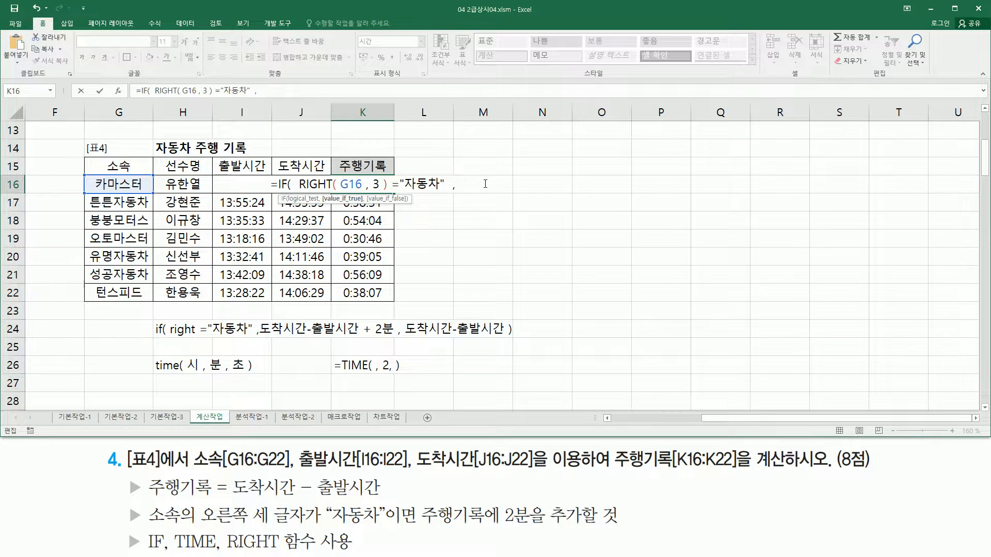
{"action": "key", "text": "ctrl+z"}
{"action": "left_click", "coordinate": [485, 184]}
{"action": "type", "text": "+"}
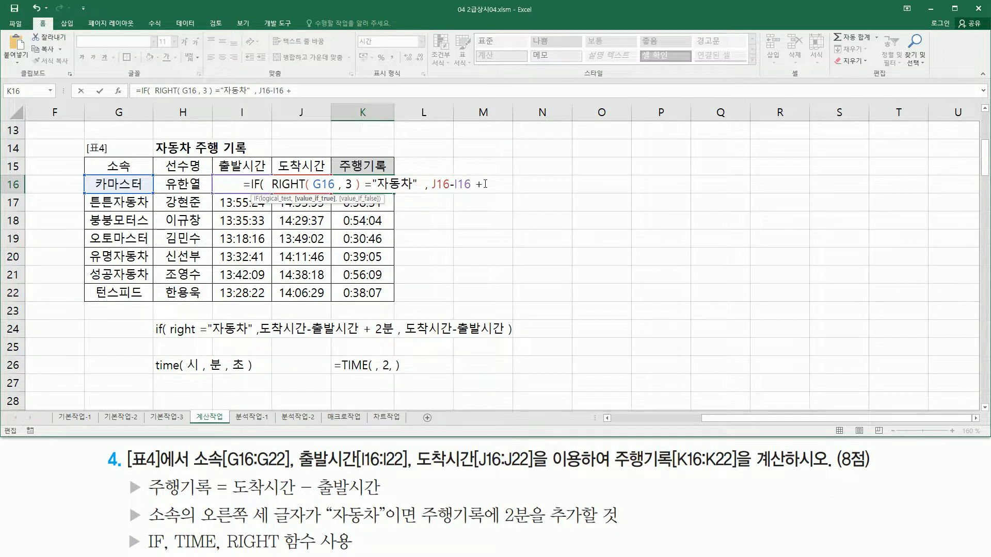
{"action": "type", "text": " tim"}
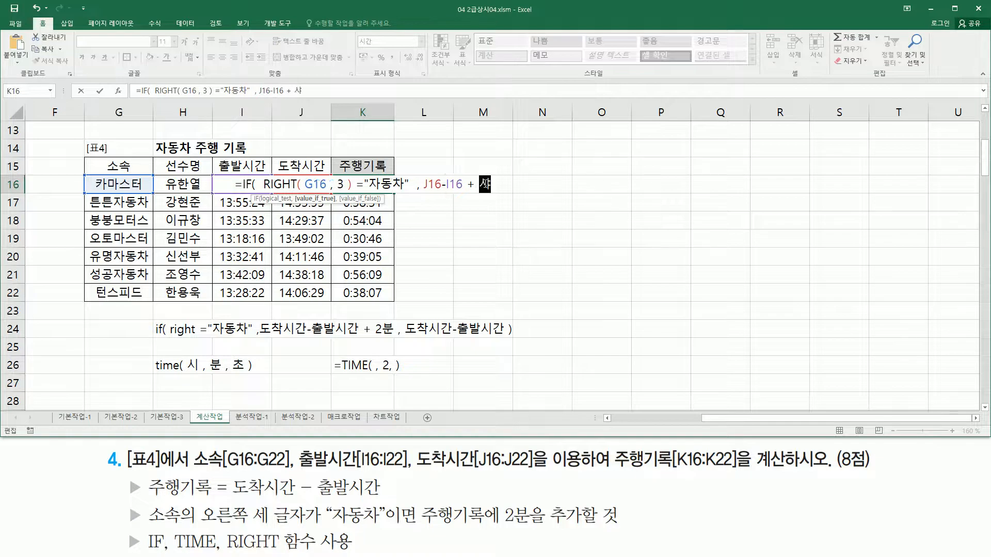
{"action": "type", "text": "e"}
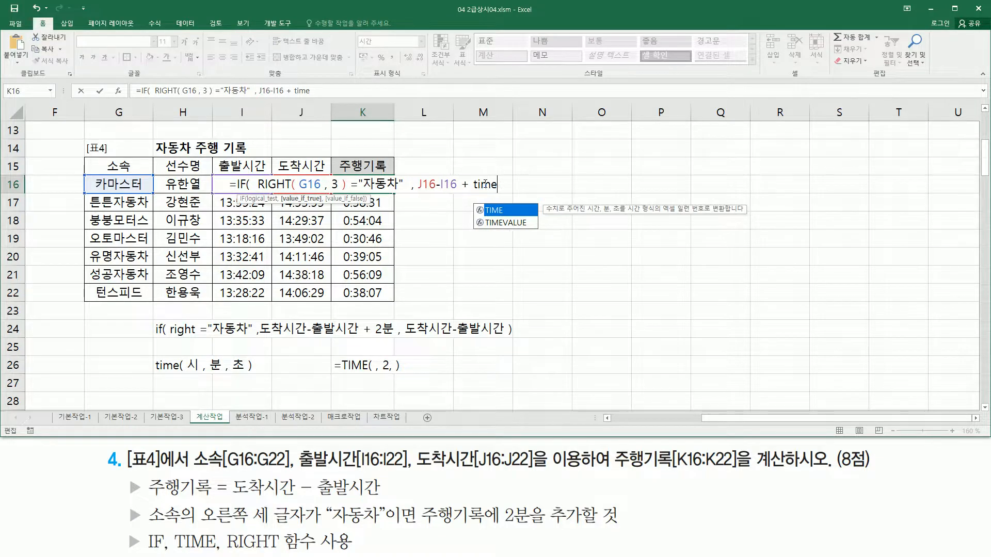
{"action": "type", "text": "( , 2 ,"}
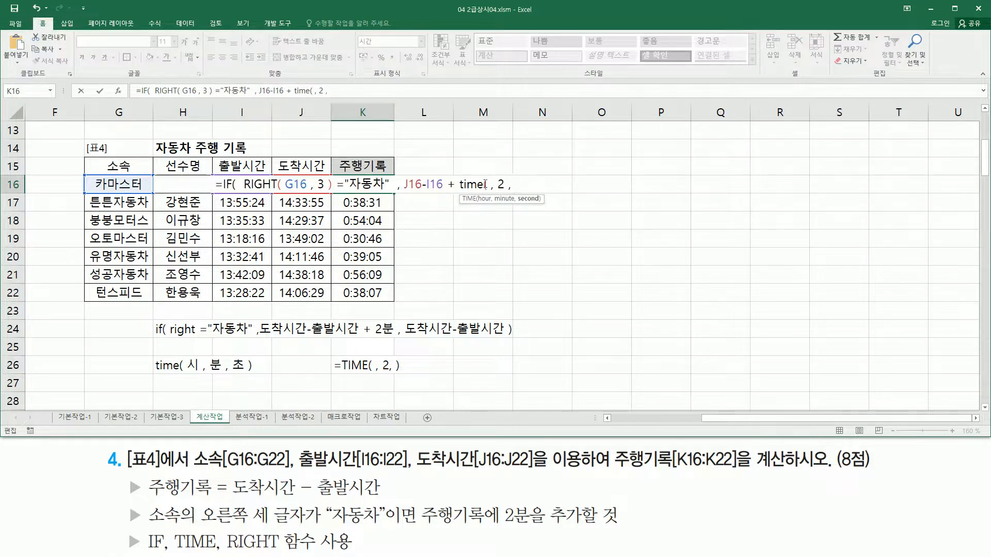
{"action": "type", "text": " )"}
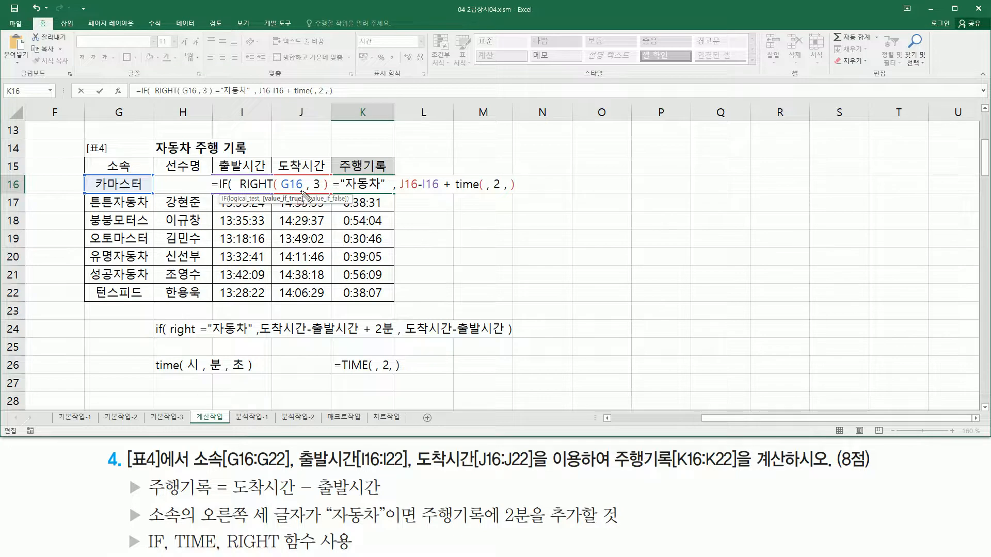
Enclose the J16-I16 subtraction before the time function in parentheses
{"action": "left_click_drag", "start_coordinate": [333, 191], "coordinate": [525, 192]}
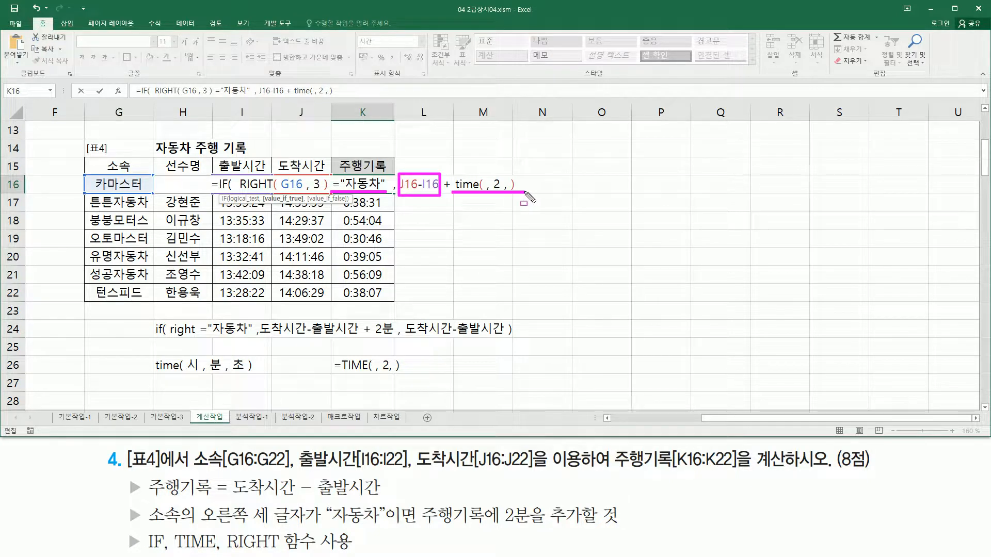
{"action": "key", "text": "Escape"}
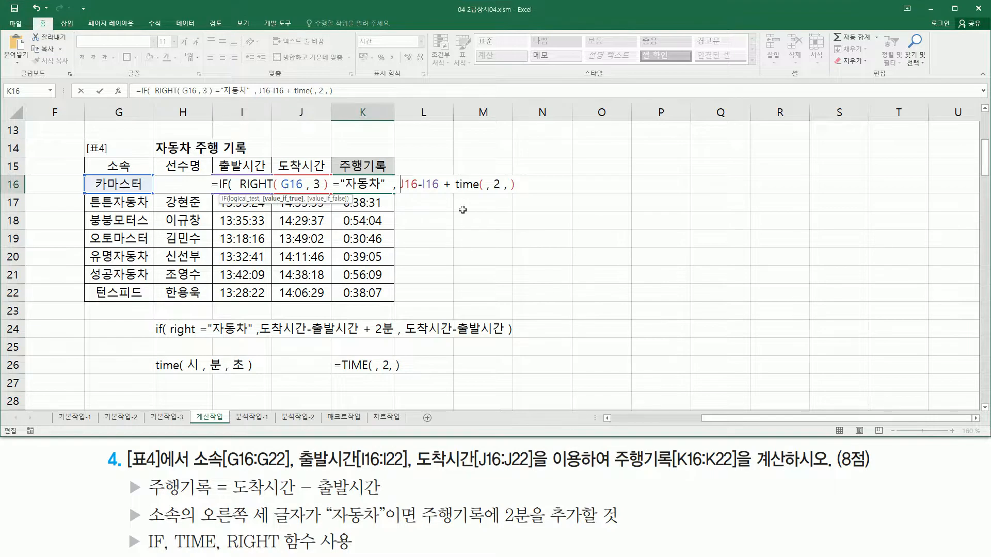
{"action": "type", "text": "("}
{"action": "key", "text": "Right"}
{"action": "key", "text": "Right"}
{"action": "key", "text": "Right"}
{"action": "key", "text": "Right"}
{"action": "key", "text": "Right"}
{"action": "key", "text": "Right"}
{"action": "key", "text": "Right"}
{"action": "type", "text": ")"}
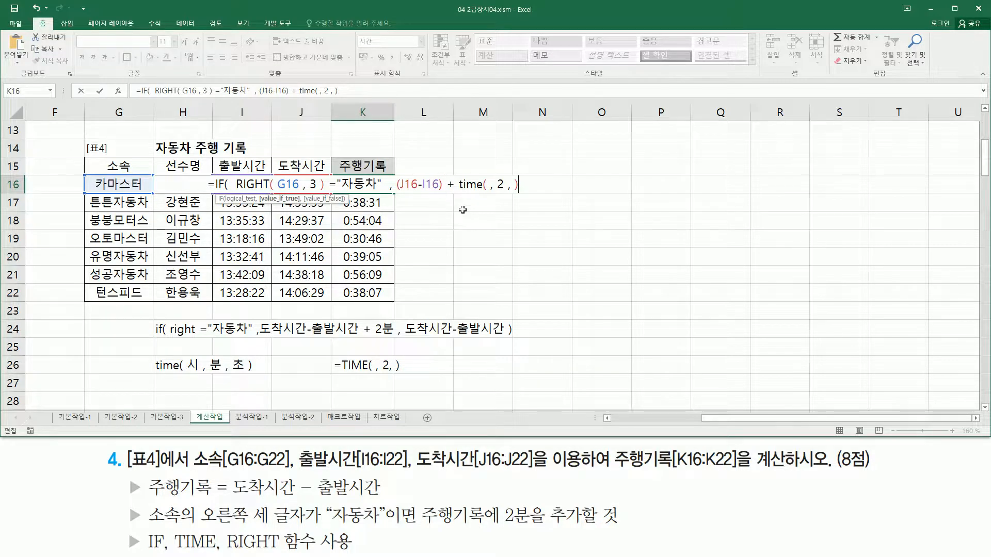
Add J16-I16 as the value if false, close the IF function and enter the formula in K16
{"action": "type", "text": ","}
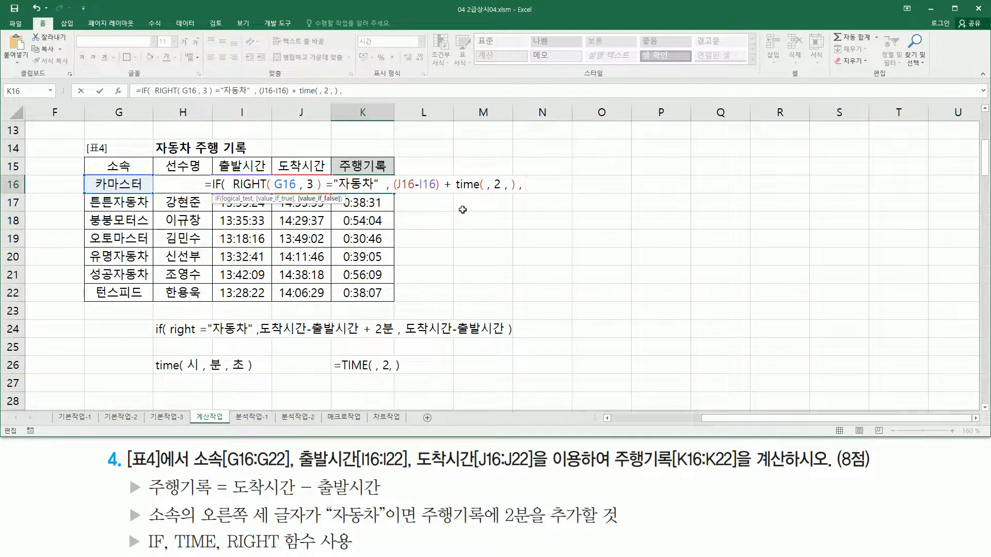
{"action": "type", "text": "J16-I16"}
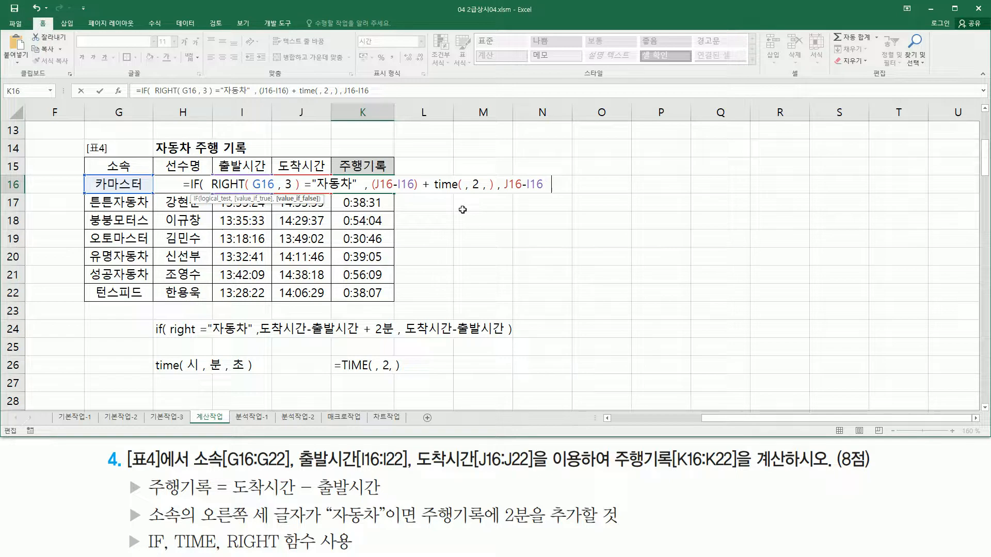
{"action": "type", "text": "  )"}
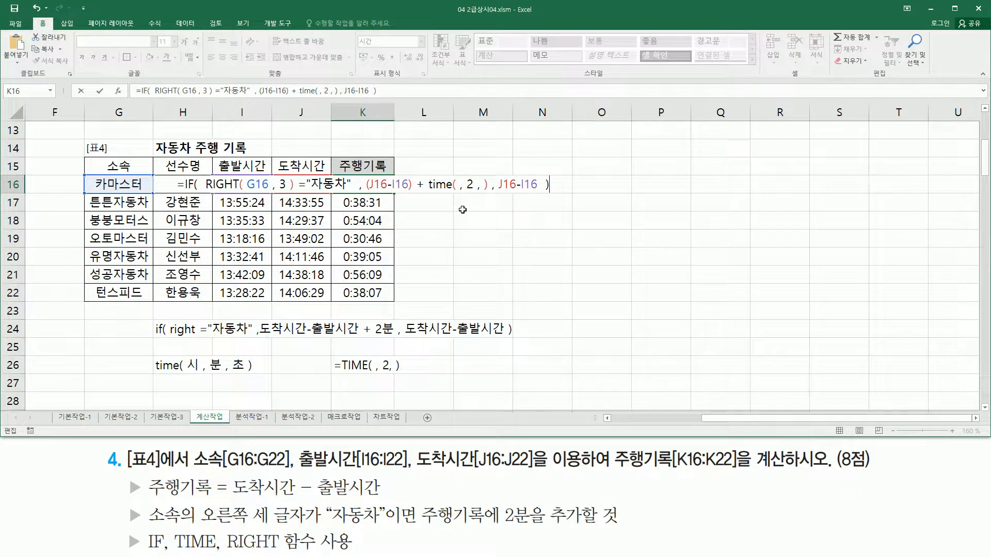
{"action": "key", "text": "Return"}
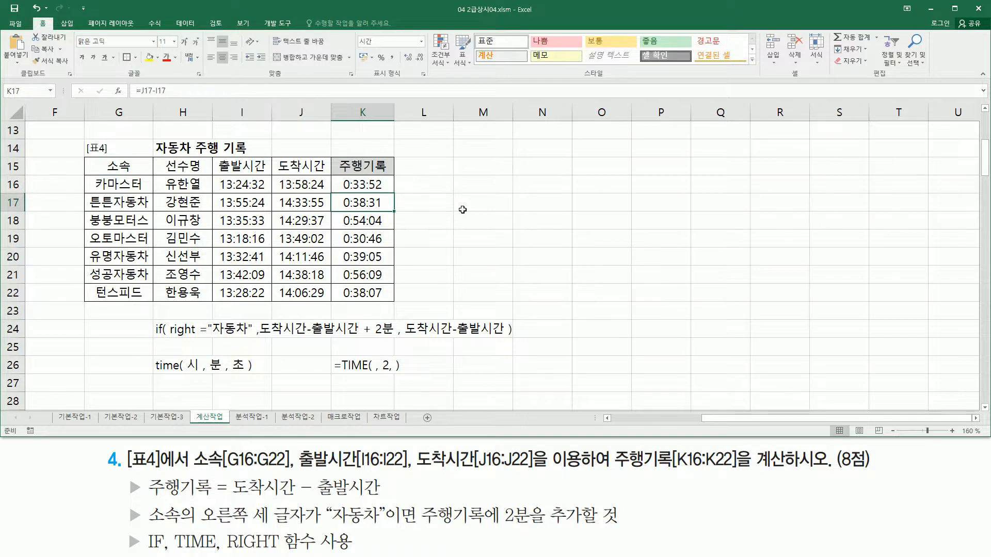
Fill the K16 formula down through K19, checking the 주행기록 values against each 소속
{"action": "left_click", "coordinate": [343, 181]}
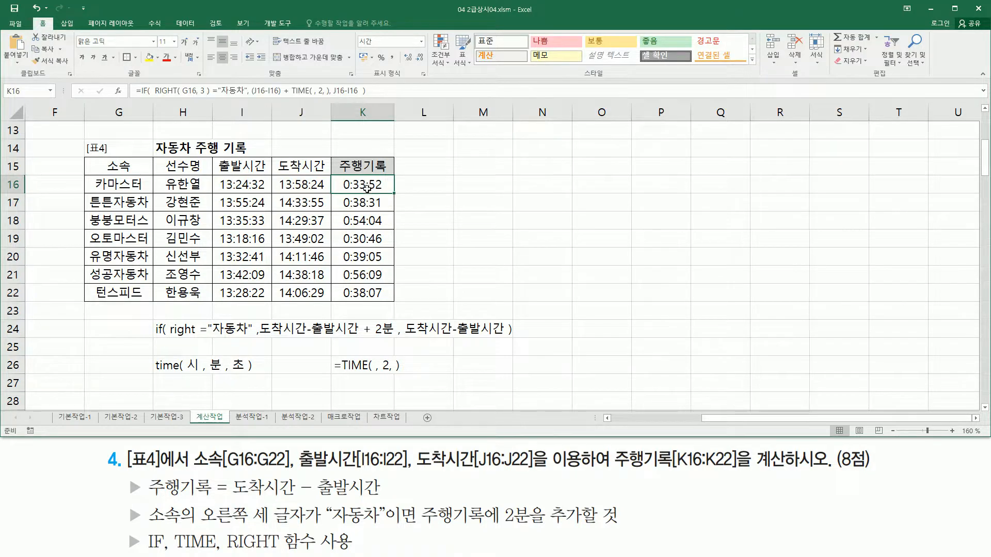
{"action": "left_click_drag", "start_coordinate": [111, 210], "coordinate": [144, 210]}
{"action": "mouse_move", "coordinate": [342, 210]}
{"action": "left_mouse_down"}
{"action": "mouse_move", "coordinate": [382, 210]}
{"action": "mouse_move", "coordinate": [394, 195]}
{"action": "mouse_move", "coordinate": [395, 210]}
{"action": "left_mouse_up"}
{"action": "key", "text": "Escape"}
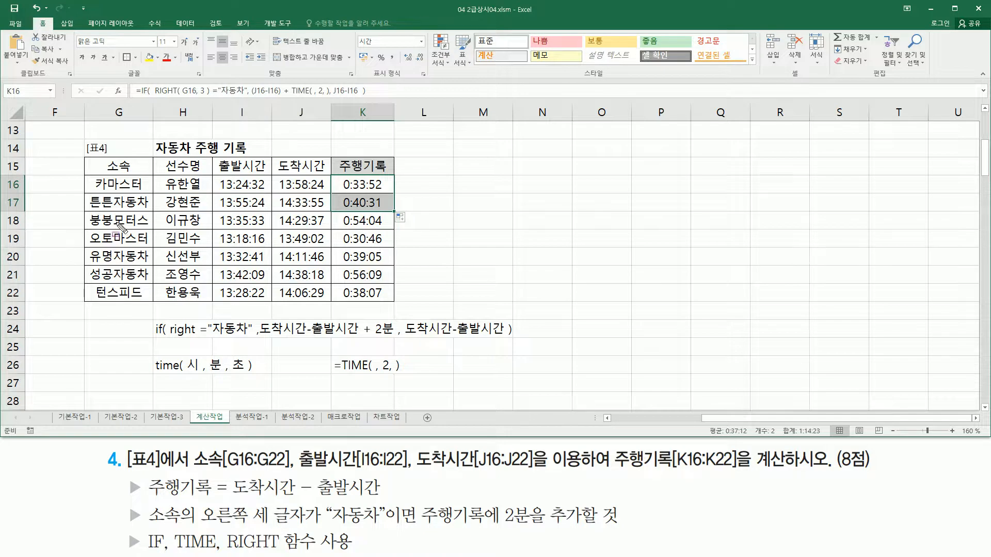
{"action": "mouse_move", "coordinate": [114, 212]}
{"action": "left_mouse_down"}
{"action": "mouse_move", "coordinate": [148, 227]}
{"action": "mouse_move", "coordinate": [151, 247]}
{"action": "left_mouse_up"}
{"action": "mouse_move", "coordinate": [335, 212]}
{"action": "left_mouse_down"}
{"action": "mouse_move", "coordinate": [393, 248]}
{"action": "mouse_move", "coordinate": [393, 213]}
{"action": "mouse_move", "coordinate": [392, 248]}
{"action": "left_mouse_up"}
{"action": "key", "text": "Escape"}
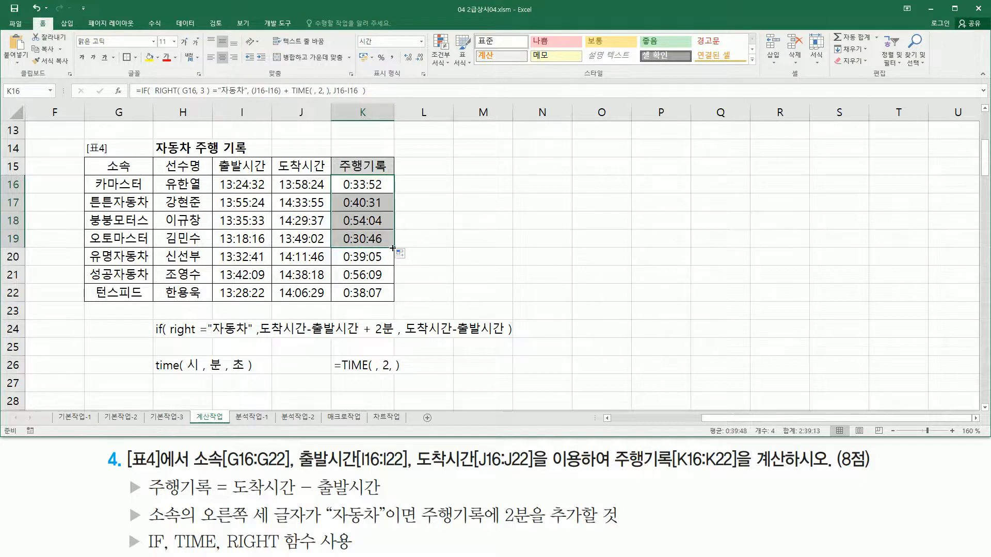
Extend the K16 formula down through K22, comparing the 자동차 rows 20 and 21 before and after
{"action": "mouse_move", "coordinate": [112, 247]}
{"action": "left_mouse_down"}
{"action": "mouse_move", "coordinate": [133, 282]}
{"action": "mouse_move", "coordinate": [151, 281]}
{"action": "left_mouse_up"}
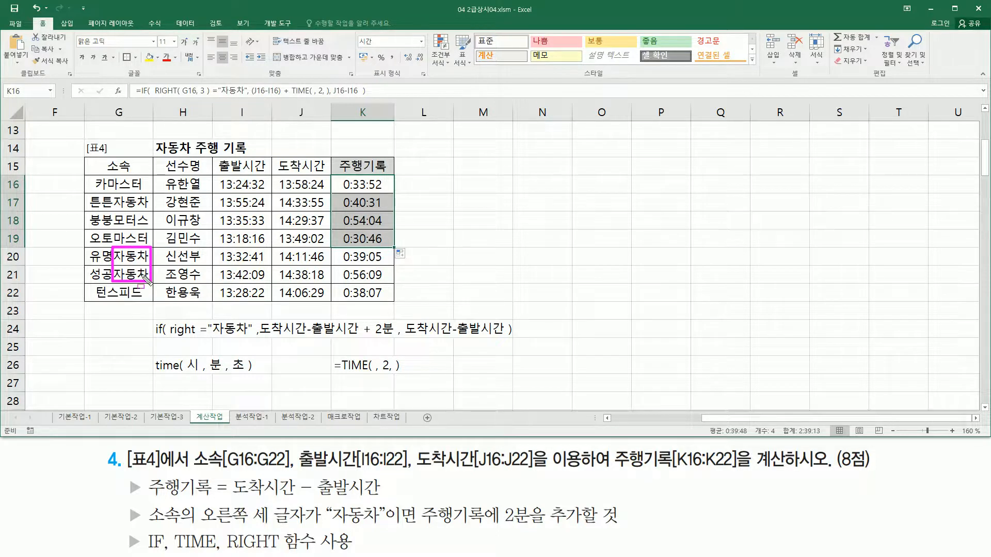
{"action": "left_click_drag", "start_coordinate": [339, 264], "coordinate": [375, 264]}
{"action": "left_click_drag", "start_coordinate": [343, 280], "coordinate": [383, 281]}
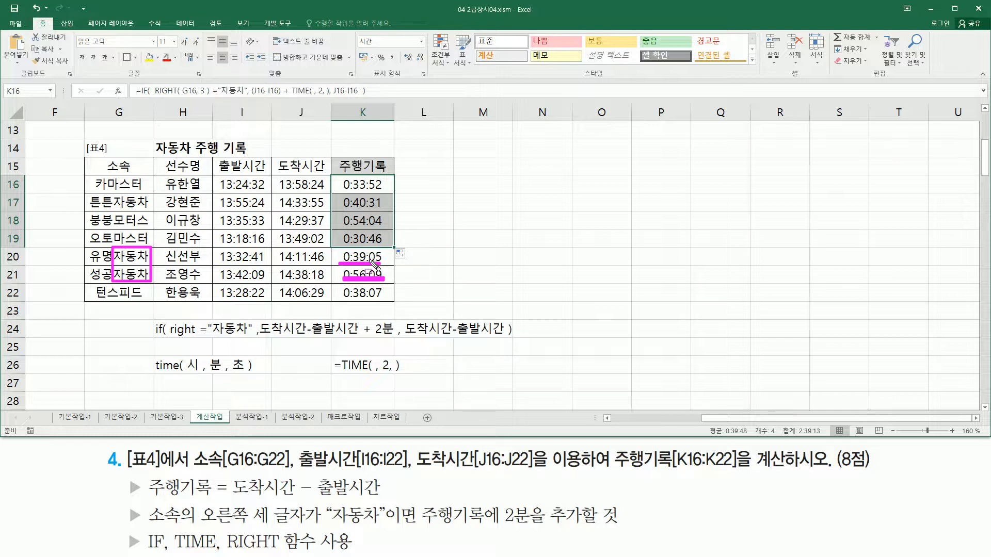
{"action": "key", "text": "Escape"}
{"action": "left_click_drag", "start_coordinate": [364, 184], "coordinate": [379, 276]}
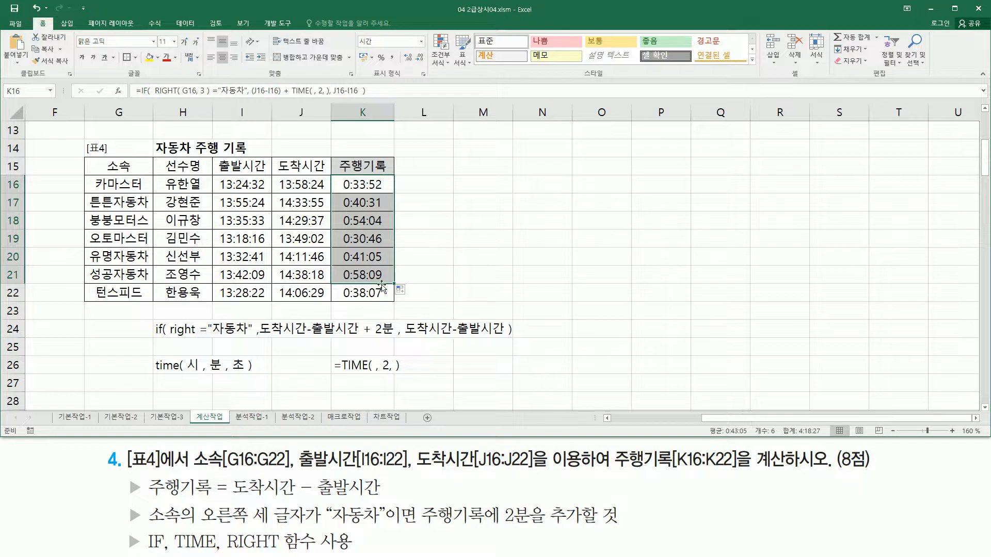
{"action": "left_click_drag", "start_coordinate": [106, 298], "coordinate": [143, 298]}
{"action": "left_click_drag", "start_coordinate": [342, 299], "coordinate": [392, 304]}
{"action": "key", "text": "Escape"}
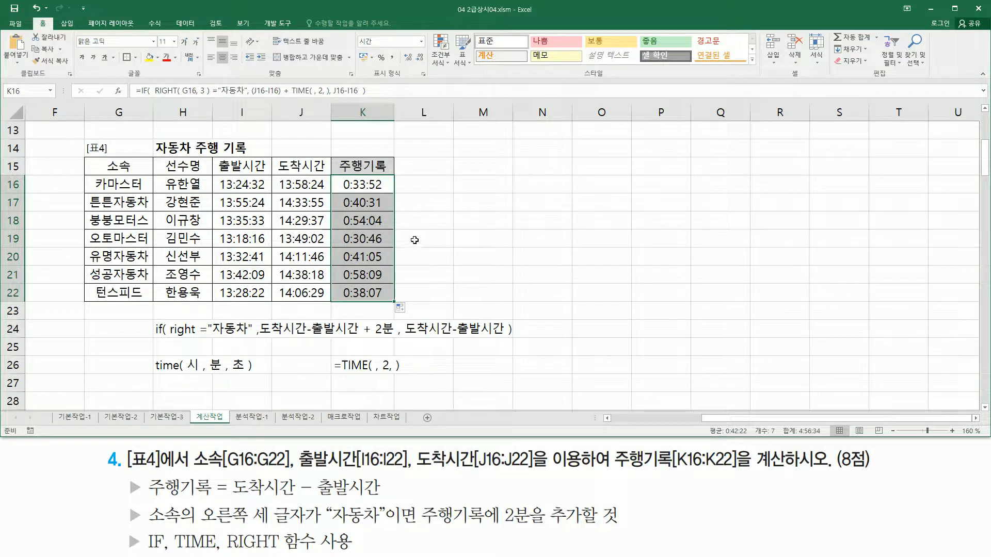
Record =IF( RIGHT( G16, 3 ) ="자동차", (J16-I16) + TIME( , 2, ), J16-I16 ) as plain text in H27
{"action": "left_click", "coordinate": [186, 382]}
{"action": "key", "text": "F2"}
{"action": "type", "text": "=IF( RIGHT( G16, 3 ) =\"자동차\", (J16-I16) + TIME( , 2, ), J16-I16 )"}
{"action": "key", "text": "Return"}
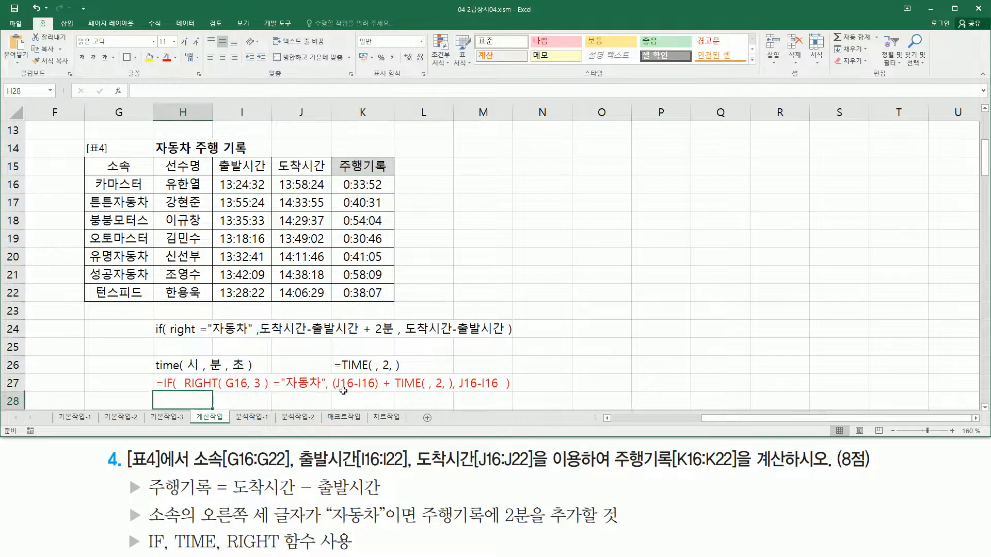
{"action": "left_click", "coordinate": [677, 164]}
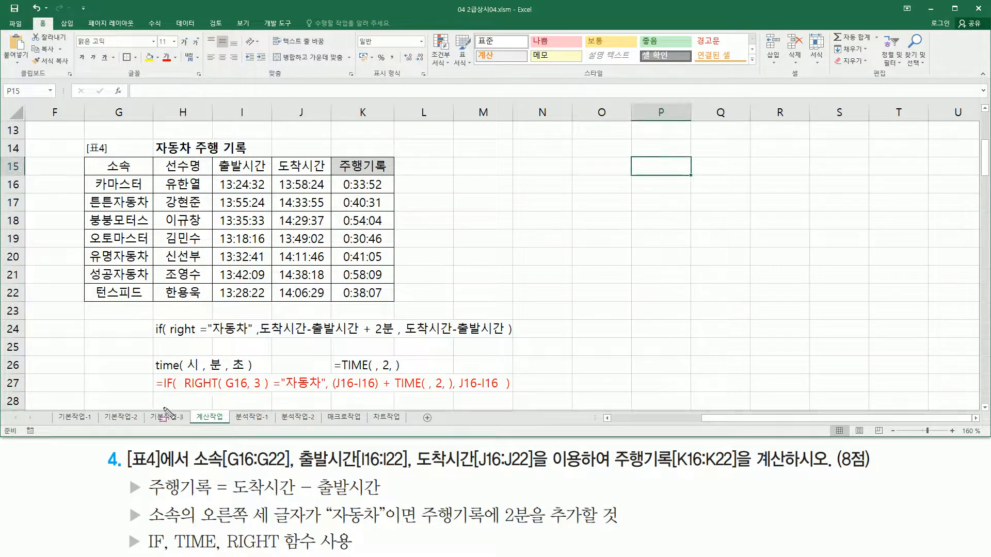
Review the noted formula in H27, comparing the RIGHT condition, both J16-I16 differences and the added TIME( , 2, ) part
{"action": "mouse_move", "coordinate": [183, 395]}
{"action": "left_mouse_down"}
{"action": "mouse_move", "coordinate": [323, 390]}
{"action": "mouse_move", "coordinate": [327, 367]}
{"action": "left_mouse_up"}
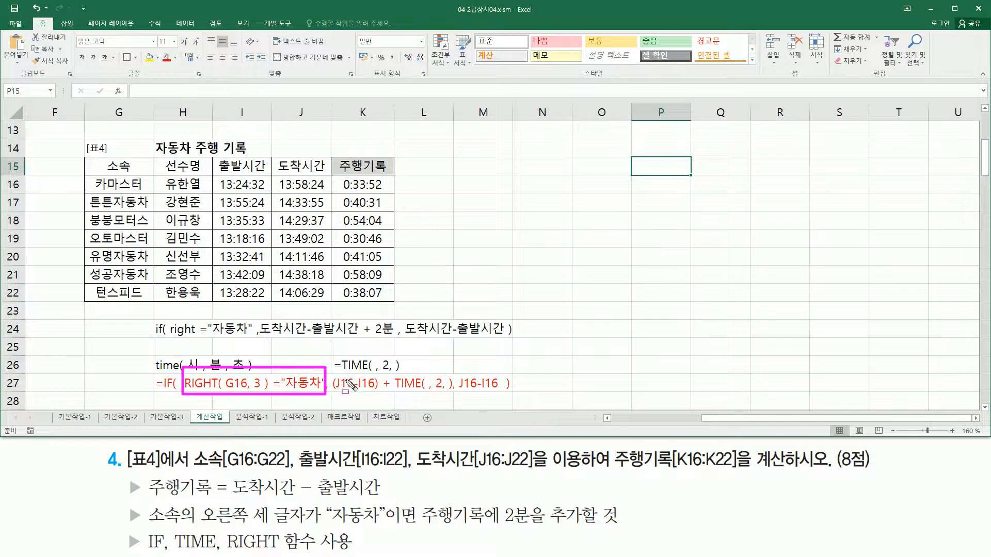
{"action": "left_click_drag", "start_coordinate": [333, 394], "coordinate": [507, 394]}
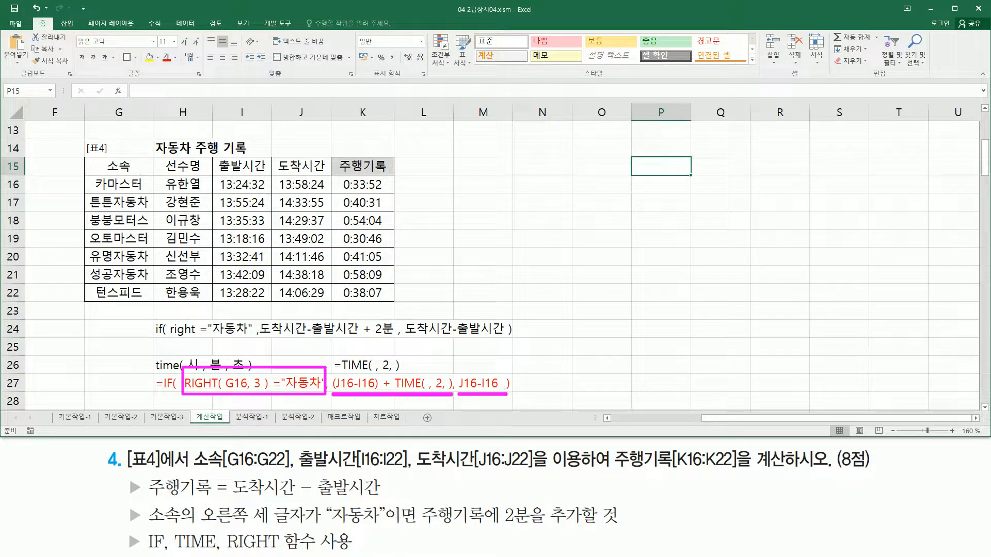
{"action": "left_click_drag", "start_coordinate": [335, 391], "coordinate": [373, 390]}
{"action": "left_click_drag", "start_coordinate": [462, 390], "coordinate": [498, 390]}
{"action": "mouse_move", "coordinate": [380, 372]}
{"action": "left_mouse_down"}
{"action": "mouse_move", "coordinate": [404, 390]}
{"action": "mouse_move", "coordinate": [455, 394]}
{"action": "left_mouse_up"}
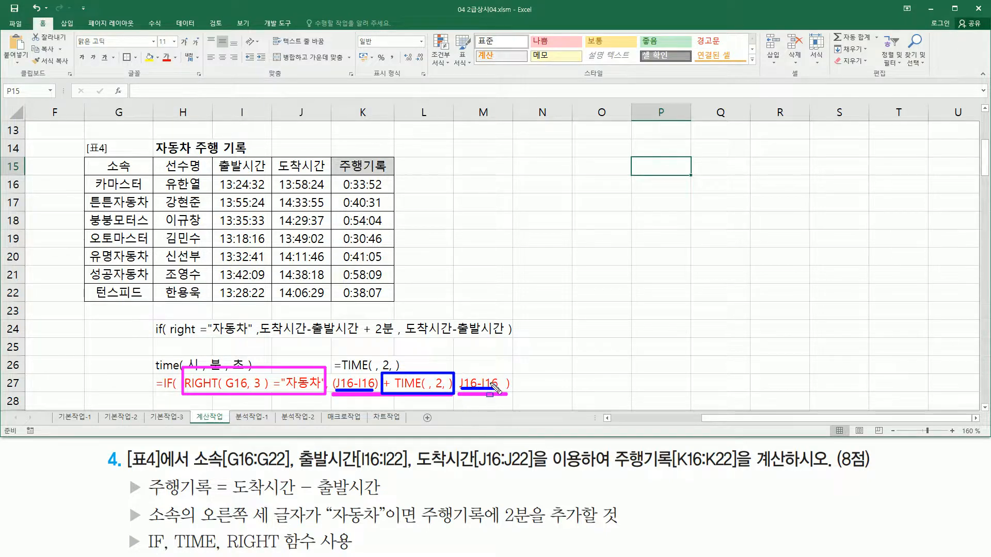
{"action": "key", "text": "Escape"}
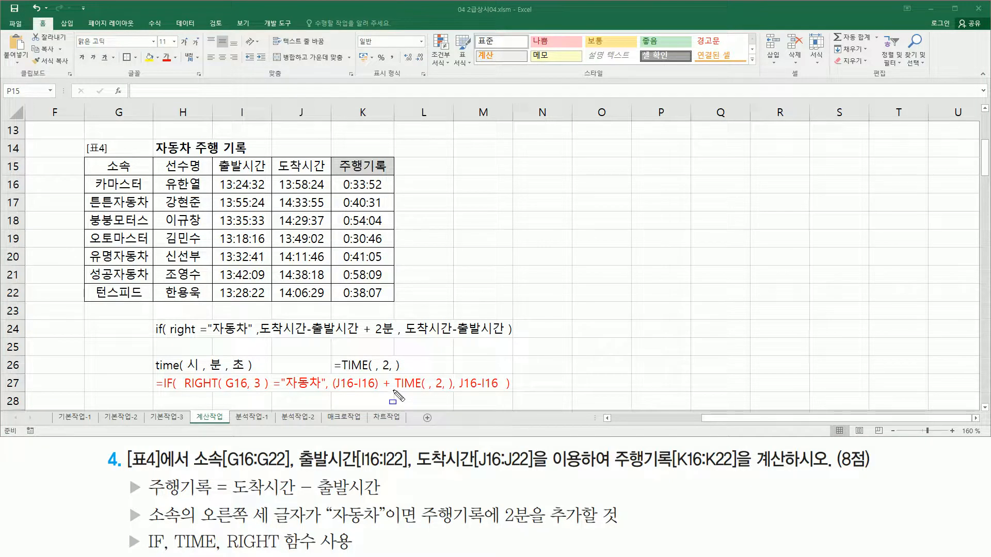
{"action": "left_click_drag", "start_coordinate": [394, 391], "coordinate": [452, 391]}
{"action": "key", "text": "Escape"}
Note the syntax date( 년 , 월 , 일 ) in H25 and left-align H25:H26
{"action": "left_click", "coordinate": [191, 350]}
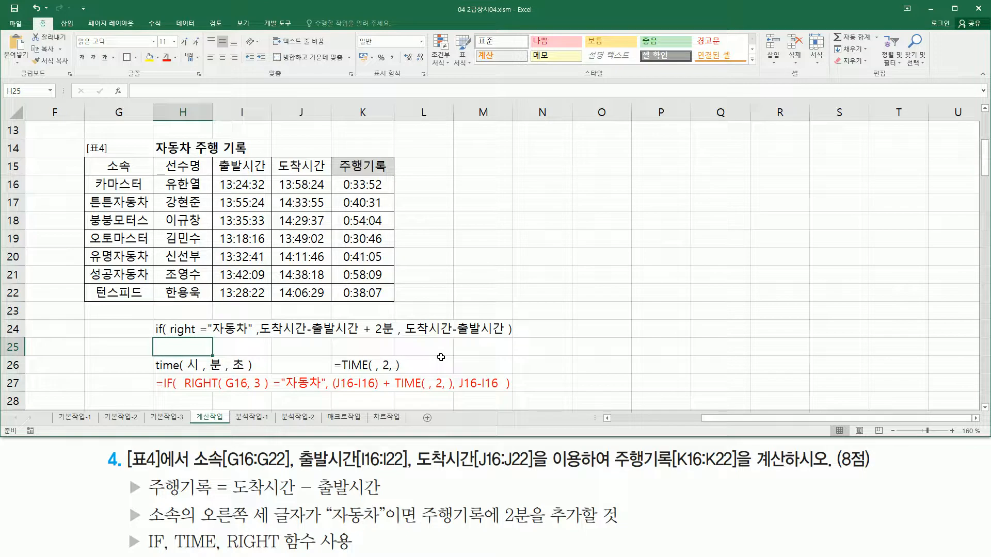
{"action": "type", "text": "d"}
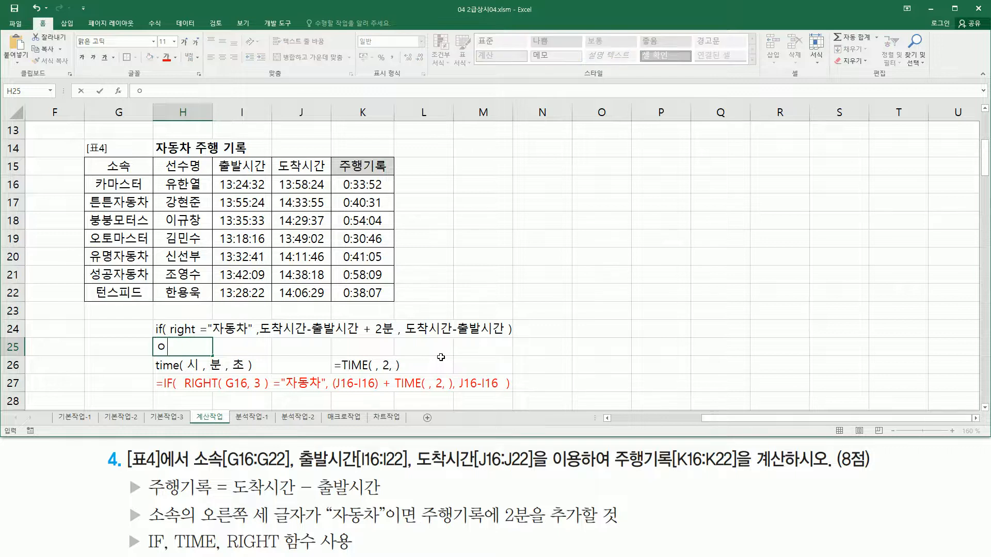
{"action": "type", "text": "ate( 년 , 월"}
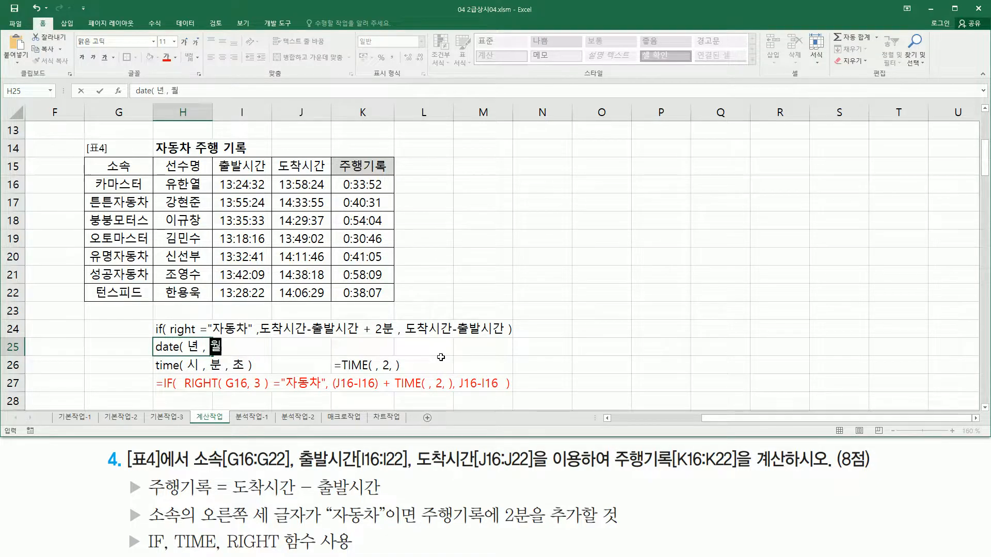
{"action": "type", "text": " , 일"}
{"action": "key", "text": "Return"}
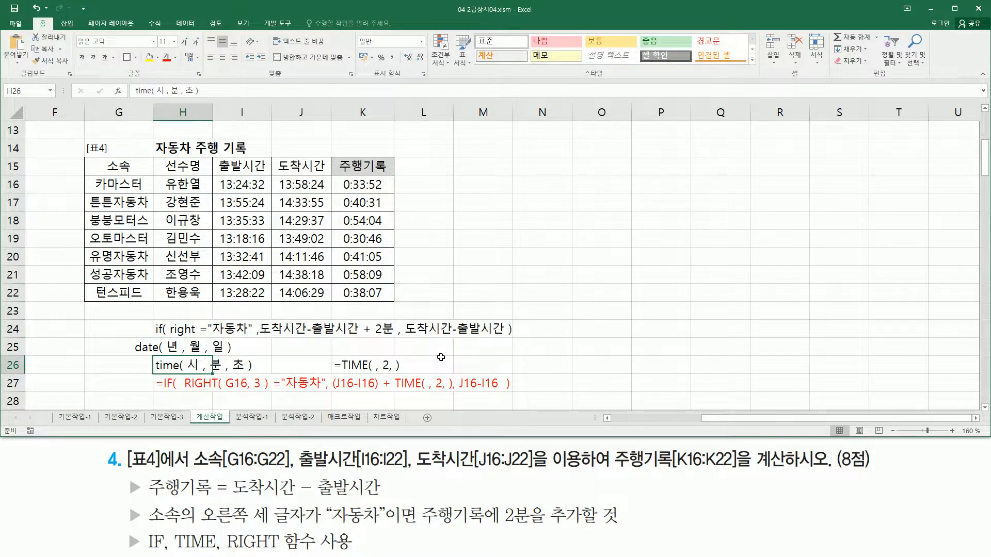
{"action": "left_click_drag", "start_coordinate": [161, 353], "coordinate": [164, 367]}
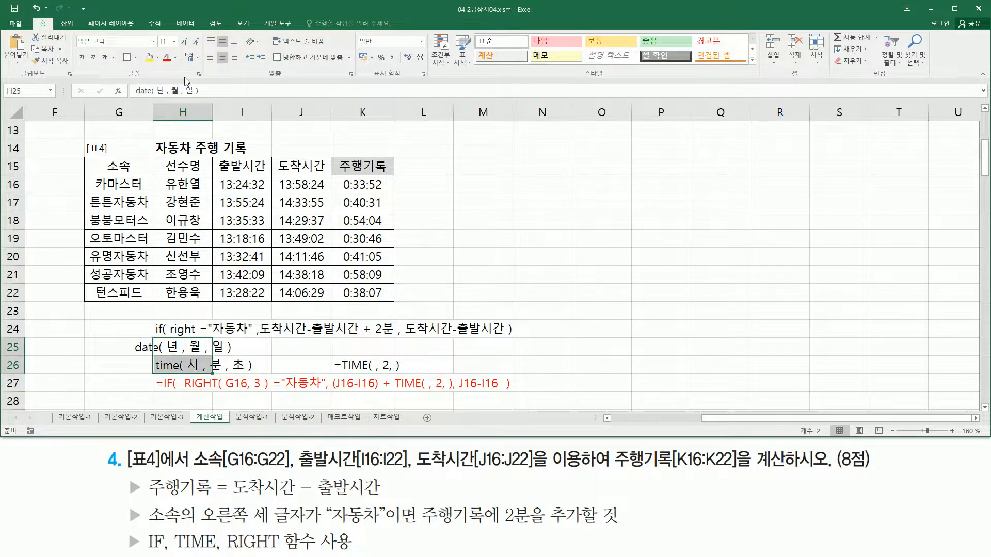
{"action": "left_click", "coordinate": [209, 58]}
{"action": "left_click", "coordinate": [362, 328]}
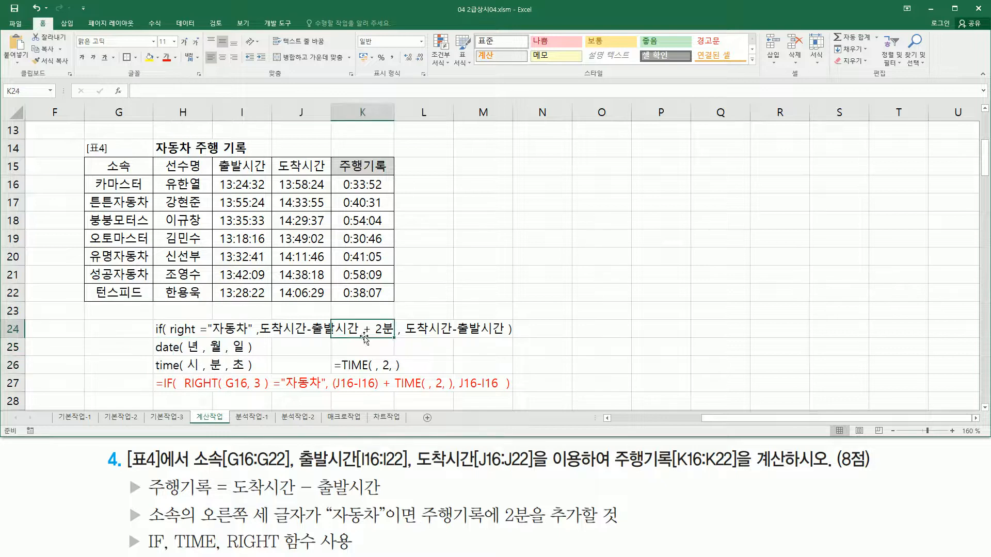
Compare the arguments of the DATE note in H25 with those of the TIME note in H26
{"action": "left_click", "coordinate": [757, 287]}
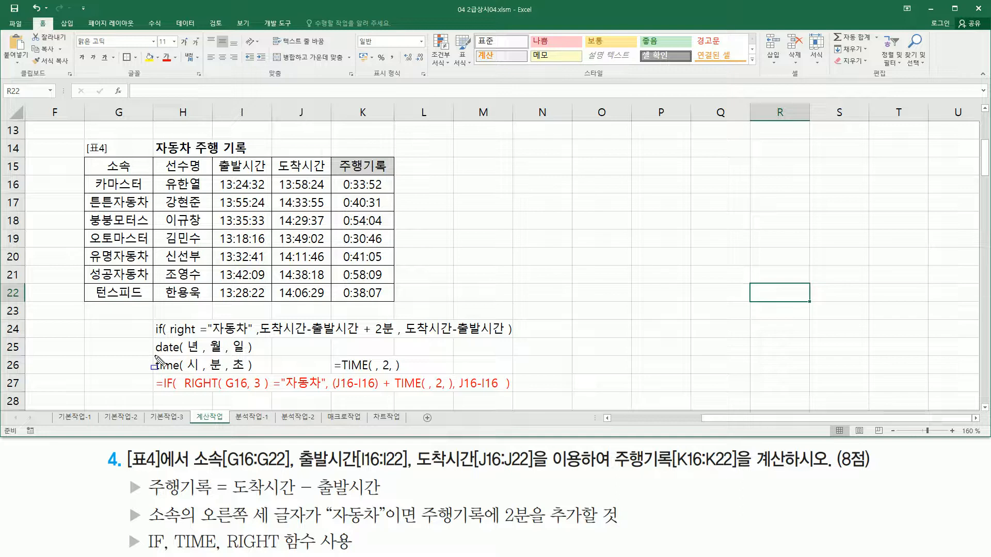
{"action": "left_click_drag", "start_coordinate": [155, 355], "coordinate": [250, 356]}
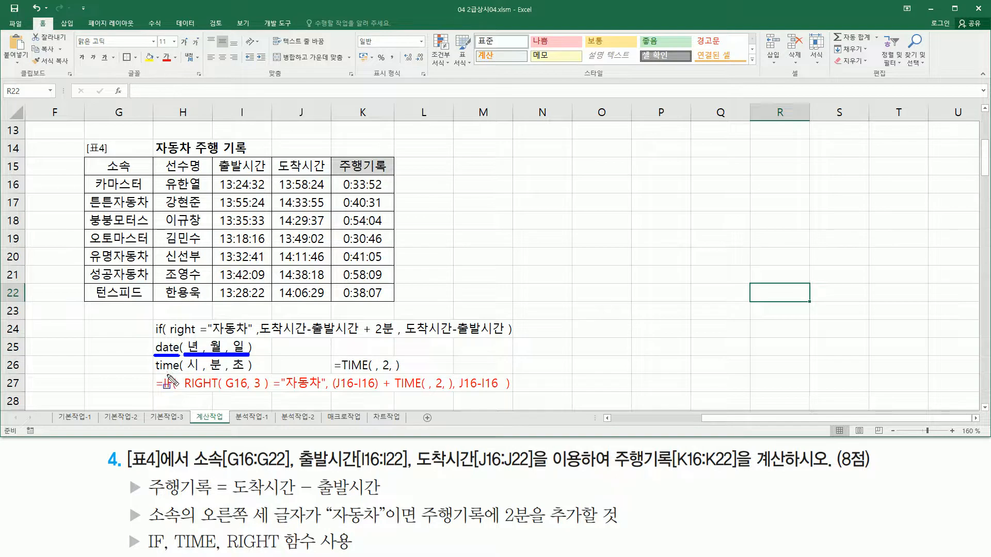
{"action": "left_click_drag", "start_coordinate": [185, 371], "coordinate": [246, 371]}
{"action": "left_click_drag", "start_coordinate": [153, 375], "coordinate": [178, 374]}
{"action": "key", "text": "Escape"}
{"action": "left_click", "coordinate": [515, 275]}
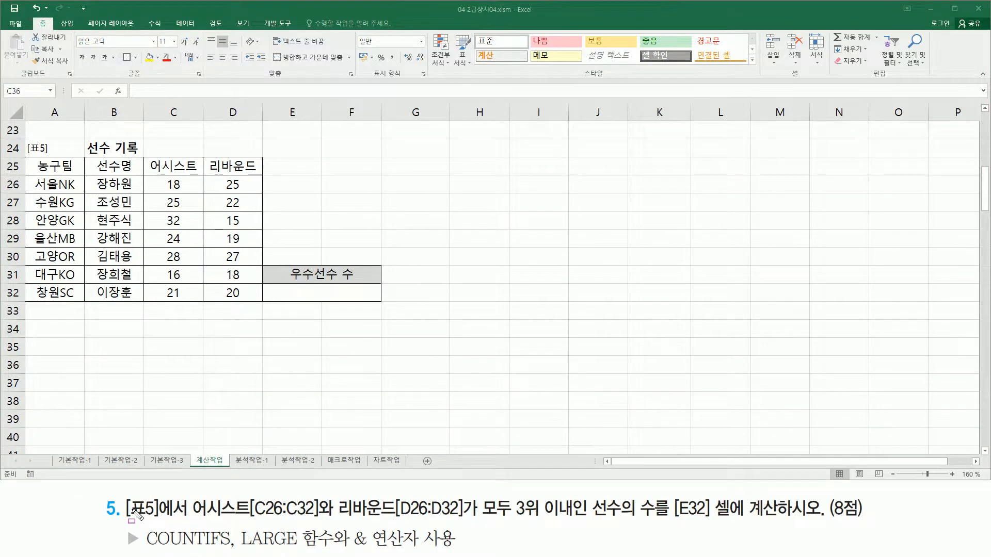
Read task 5 and locate table 5, its 어시스트 and 리바운드 columns and the result cell E32
{"action": "mouse_move", "coordinate": [124, 519]}
{"action": "left_mouse_down"}
{"action": "mouse_move", "coordinate": [187, 518]}
{"action": "mouse_move", "coordinate": [191, 496]}
{"action": "left_mouse_up"}
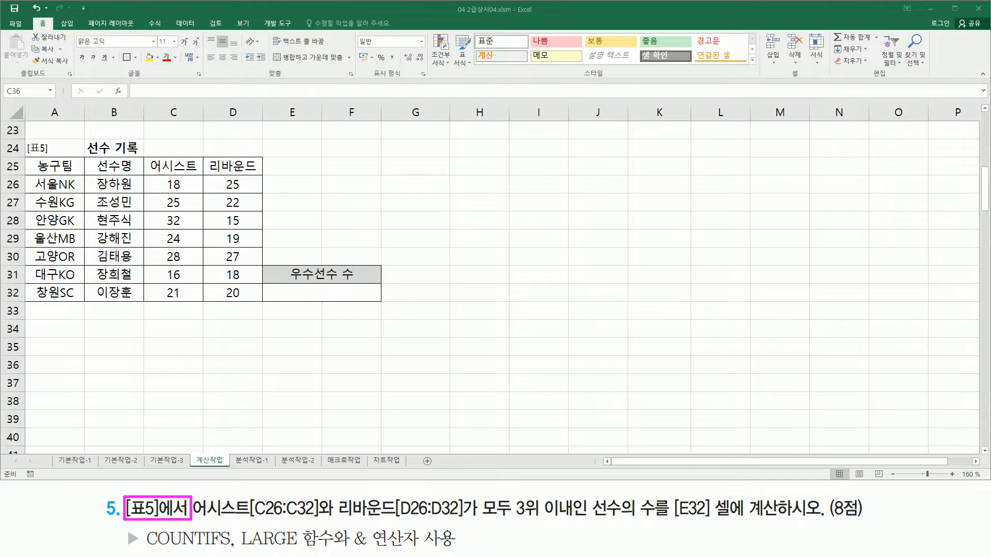
{"action": "left_click_drag", "start_coordinate": [29, 138], "coordinate": [262, 305]}
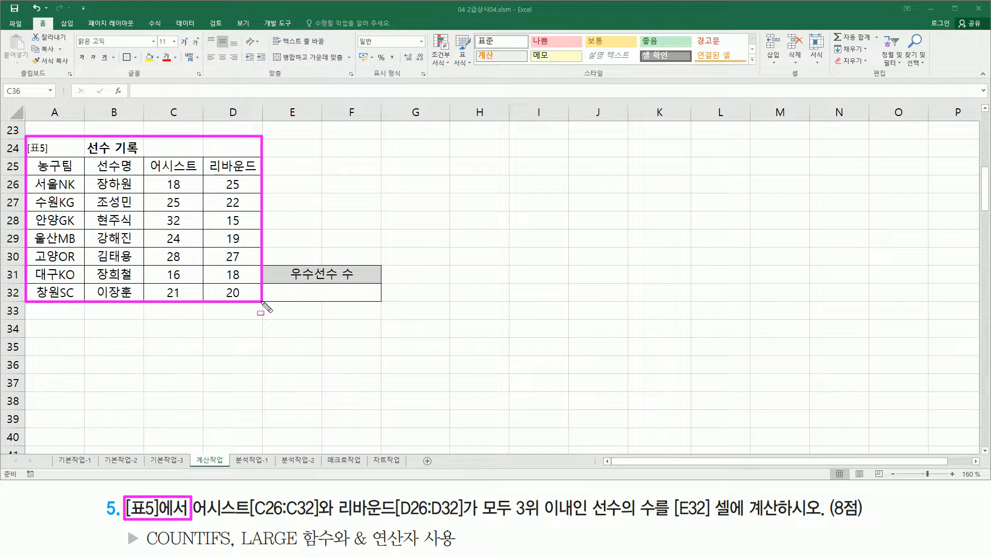
{"action": "left_click_drag", "start_coordinate": [195, 516], "coordinate": [464, 519]}
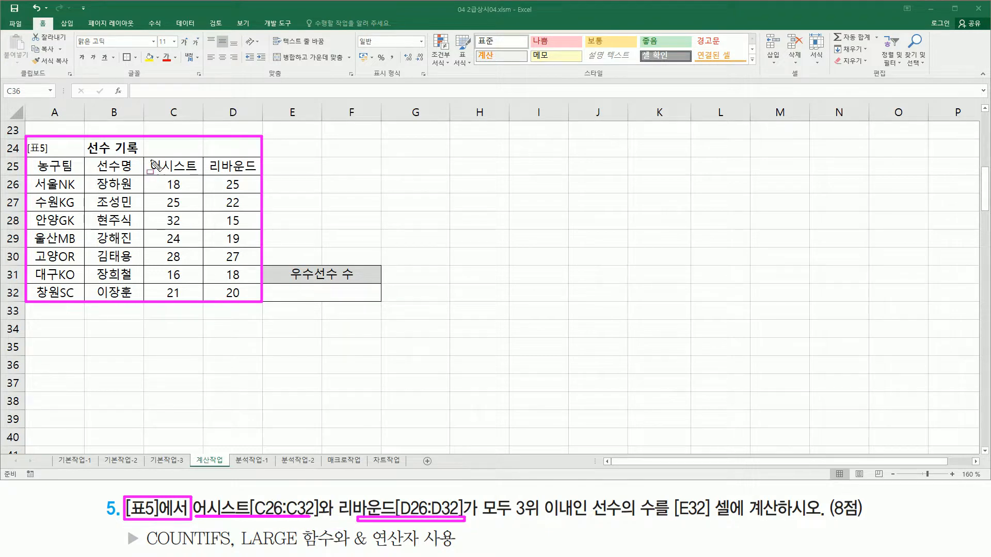
{"action": "mouse_move", "coordinate": [150, 161]}
{"action": "left_mouse_down"}
{"action": "mouse_move", "coordinate": [200, 177]}
{"action": "mouse_move", "coordinate": [226, 156]}
{"action": "mouse_move", "coordinate": [258, 179]}
{"action": "left_mouse_up"}
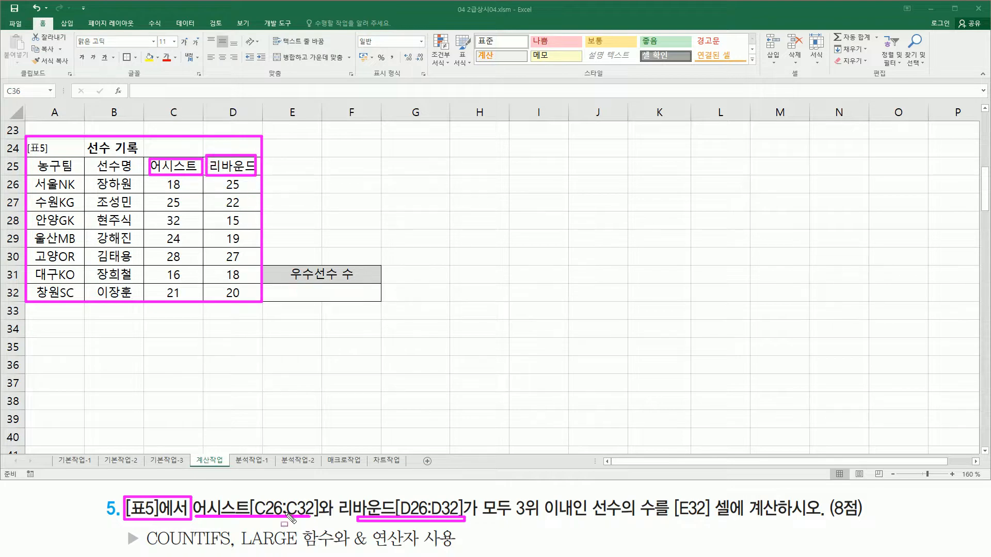
{"action": "left_click_drag", "start_coordinate": [514, 517], "coordinate": [780, 518]}
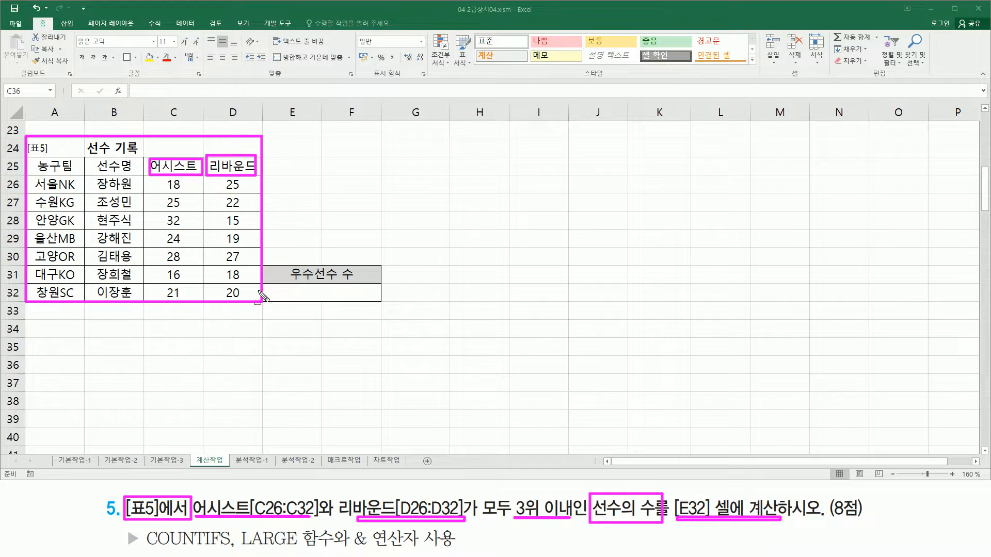
{"action": "left_click_drag", "start_coordinate": [282, 289], "coordinate": [377, 302]}
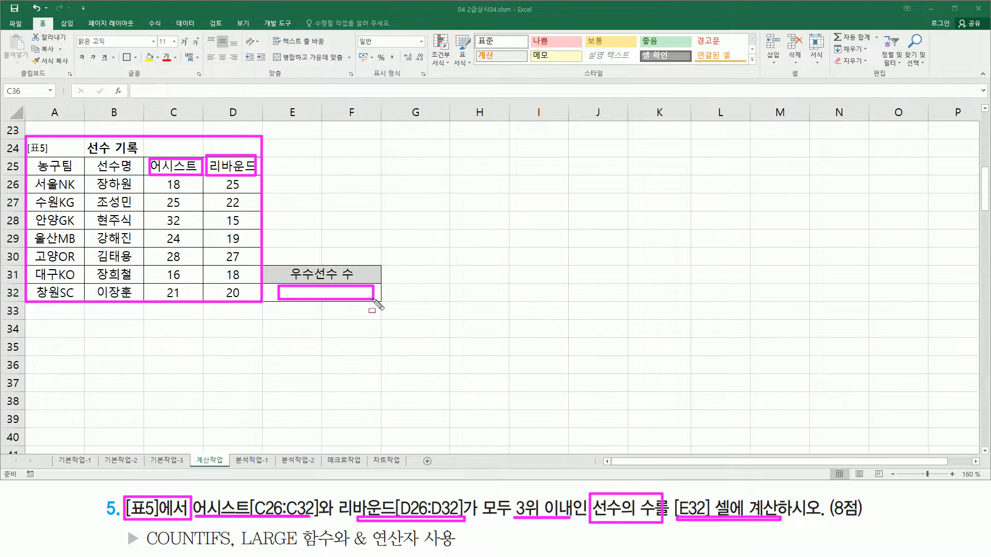
{"action": "key", "text": "e"}
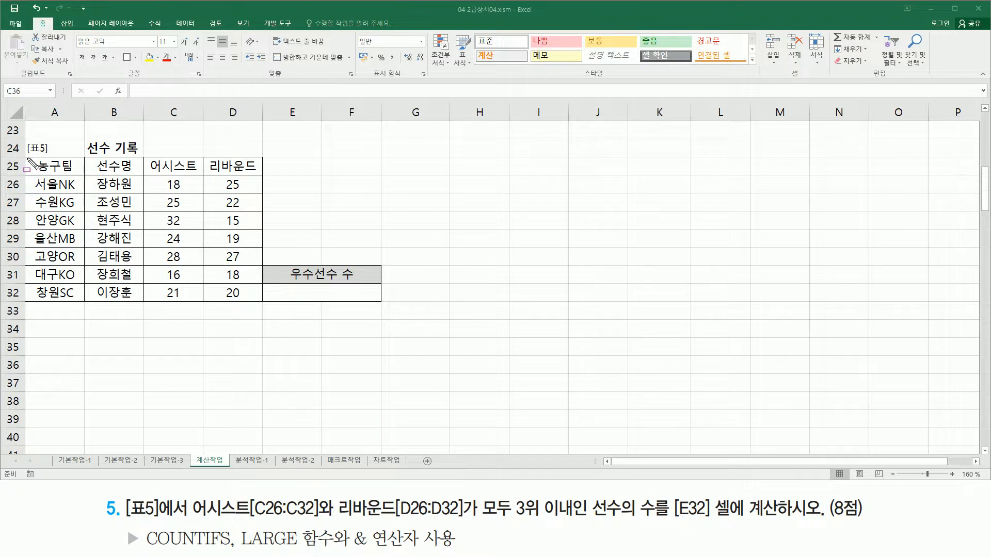
Examine the 어시스트 values in C26:C32 to find the third-largest value and the entries that rank within the top three
{"action": "mouse_move", "coordinate": [28, 160]}
{"action": "left_mouse_down"}
{"action": "mouse_move", "coordinate": [194, 294]}
{"action": "mouse_move", "coordinate": [263, 300]}
{"action": "left_mouse_up"}
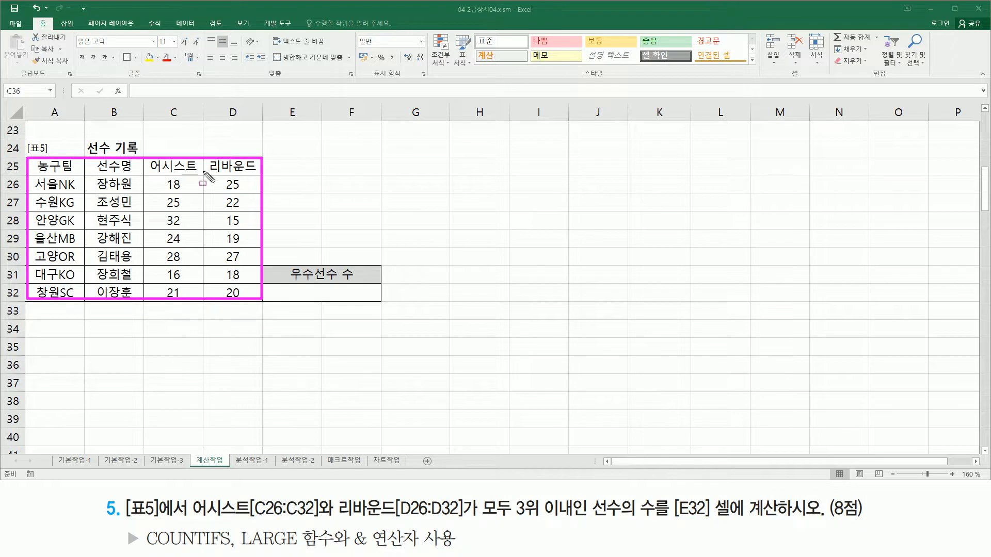
{"action": "left_click_drag", "start_coordinate": [508, 516], "coordinate": [575, 516]}
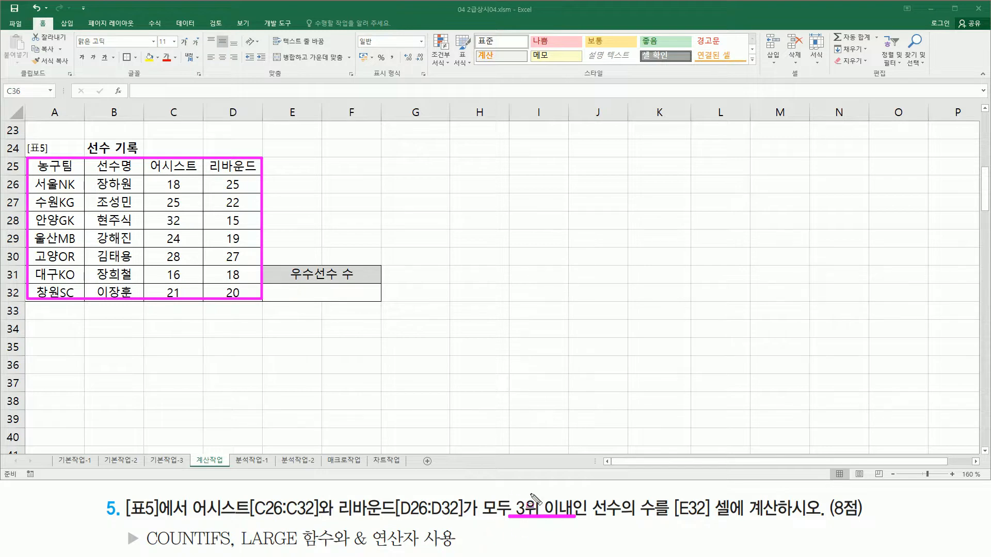
{"action": "left_click_drag", "start_coordinate": [244, 550], "coordinate": [331, 549]}
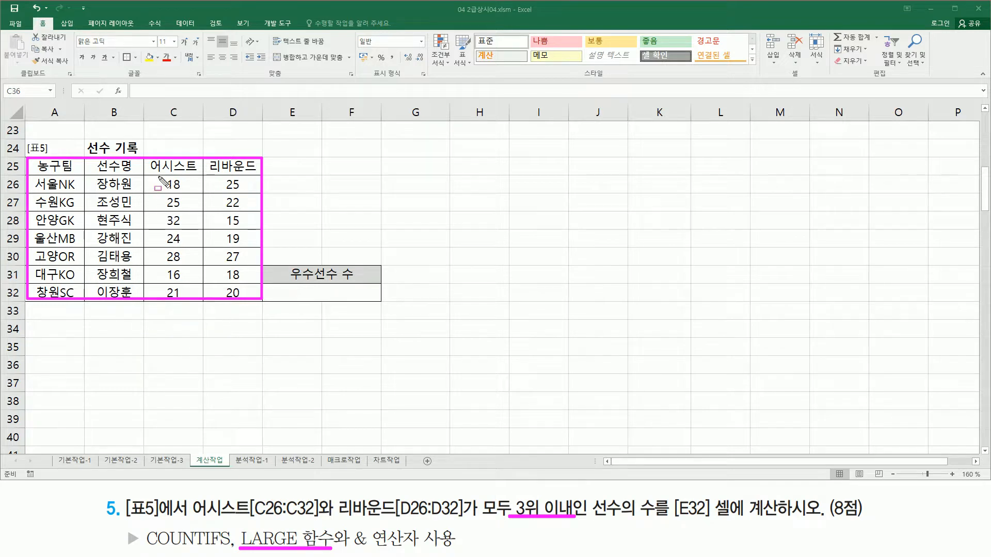
{"action": "mouse_move", "coordinate": [158, 176]}
{"action": "left_mouse_down"}
{"action": "mouse_move", "coordinate": [189, 239]}
{"action": "mouse_move", "coordinate": [197, 301]}
{"action": "left_mouse_up"}
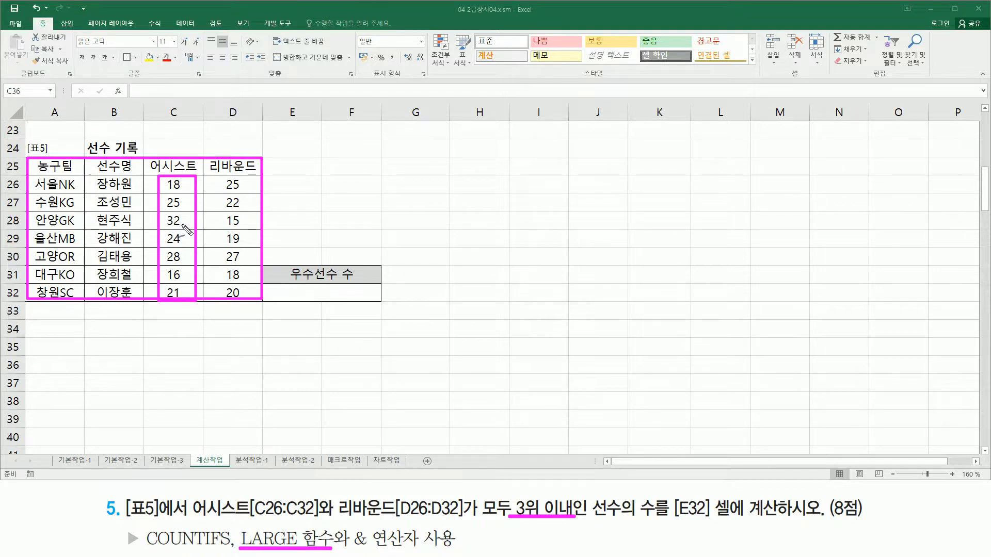
{"action": "left_click_drag", "start_coordinate": [185, 218], "coordinate": [192, 219]}
{"action": "left_click_drag", "start_coordinate": [184, 255], "coordinate": [190, 256]}
{"action": "left_click_drag", "start_coordinate": [184, 202], "coordinate": [189, 194]}
{"action": "left_click_drag", "start_coordinate": [181, 278], "coordinate": [188, 276]}
{"action": "mouse_move", "coordinate": [179, 209]}
{"action": "left_mouse_down"}
{"action": "mouse_move", "coordinate": [164, 201]}
{"action": "mouse_move", "coordinate": [178, 199]}
{"action": "mouse_move", "coordinate": [180, 210]}
{"action": "left_mouse_up"}
{"action": "mouse_move", "coordinate": [139, 205]}
{"action": "left_mouse_down"}
{"action": "mouse_move", "coordinate": [156, 208]}
{"action": "mouse_move", "coordinate": [147, 210]}
{"action": "left_mouse_up"}
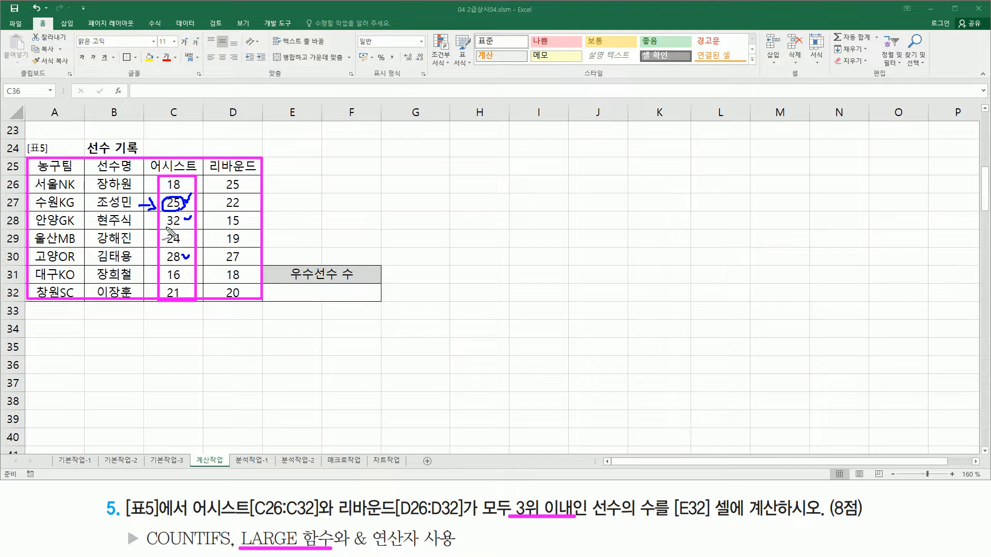
{"action": "left_click_drag", "start_coordinate": [166, 227], "coordinate": [178, 226]}
{"action": "left_click_drag", "start_coordinate": [164, 262], "coordinate": [181, 261]}
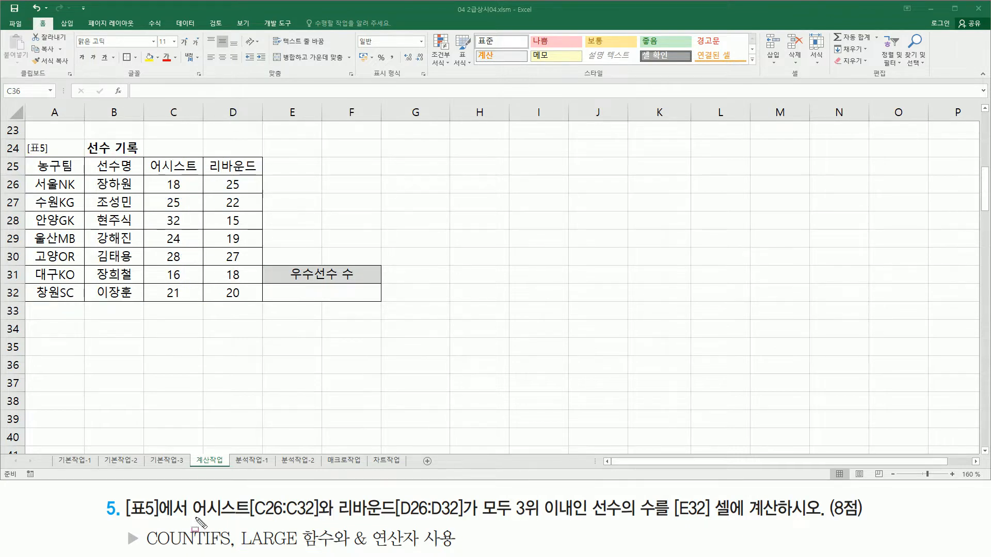
Reread the task 5 condition that both 어시스트 and 리바운드 rank within 3위, and the required COUNTIFS function
{"action": "left_click_drag", "start_coordinate": [196, 517], "coordinate": [660, 520]}
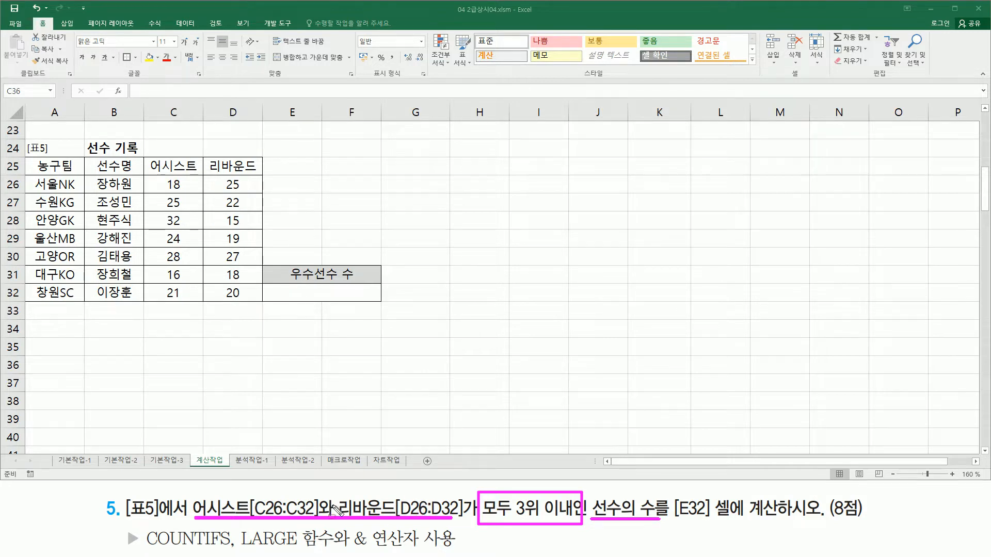
{"action": "mouse_move", "coordinate": [145, 553]}
{"action": "left_mouse_down"}
{"action": "mouse_move", "coordinate": [235, 552]}
{"action": "mouse_move", "coordinate": [140, 547]}
{"action": "left_mouse_up"}
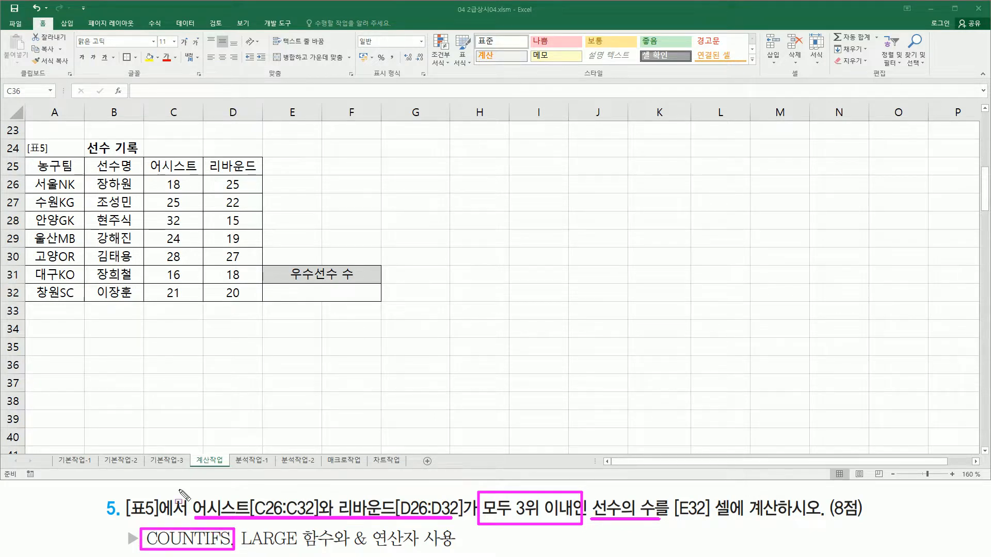
{"action": "key", "text": "Escape"}
Note the syntax large( 범위 , 번째 ) as plain text in H26
{"action": "left_click", "coordinate": [471, 181]}
{"action": "left_click", "coordinate": [492, 182]}
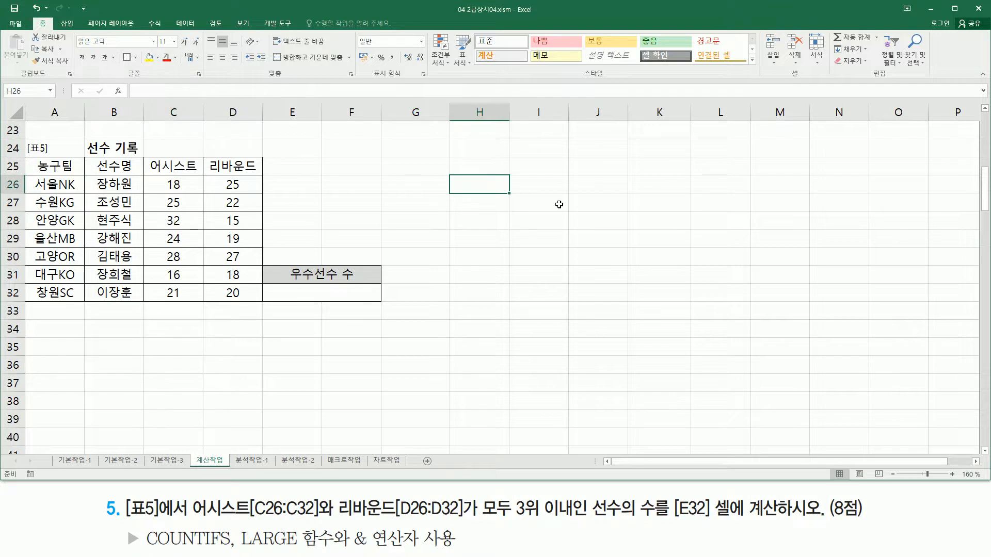
{"action": "type", "text": "ㅣㅁ"}
{"action": "key", "text": "BackSpace"}
{"action": "key", "text": "BackSpace"}
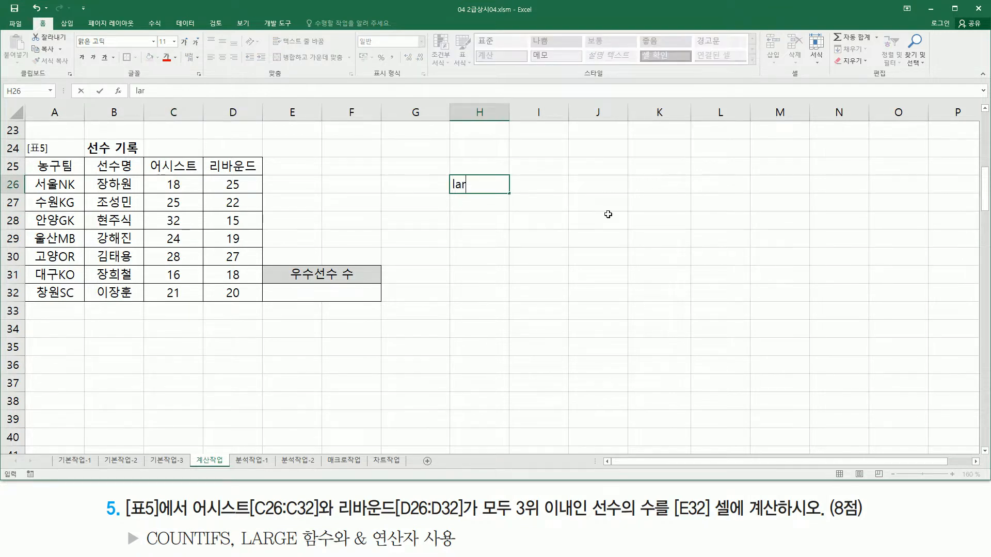
{"action": "type", "text": "large( 범위 , 번째"}
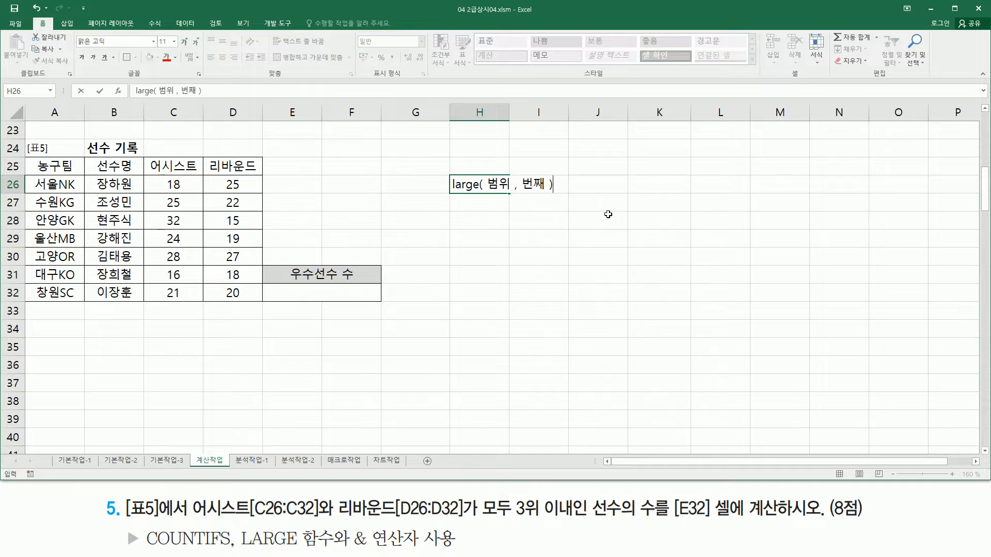
{"action": "key", "text": "Return"}
Replace 번째 with 3 in the H26 note so it reads large( 범위 , 3 )
{"action": "double_click", "coordinate": [481, 187]}
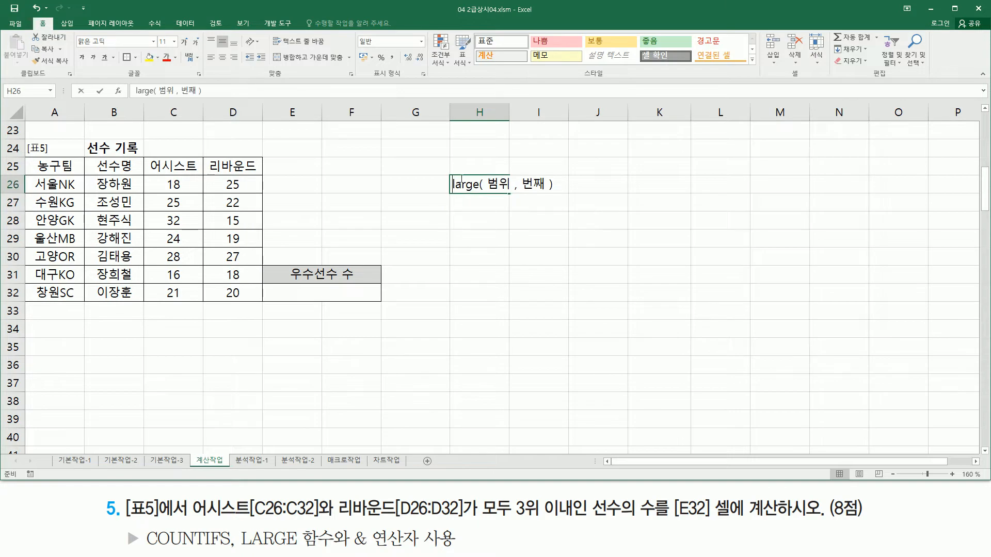
{"action": "left_click_drag", "start_coordinate": [522, 186], "coordinate": [541, 191]}
{"action": "type", "text": "3"}
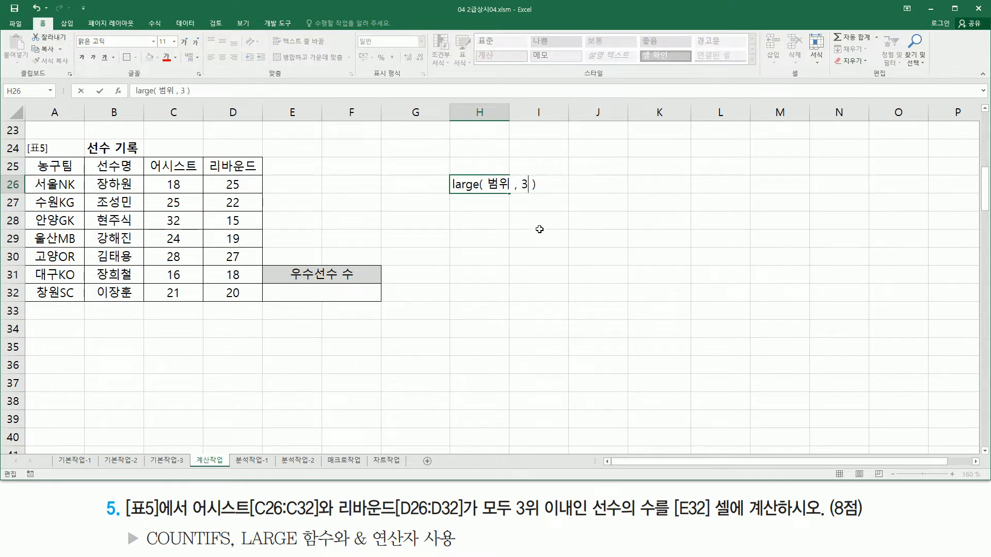
{"action": "left_click", "coordinate": [510, 246]}
Review the function name, range and rank arguments of the LARGE note, and select H28
{"action": "mouse_move", "coordinate": [488, 194]}
{"action": "left_mouse_down"}
{"action": "mouse_move", "coordinate": [530, 178]}
{"action": "mouse_move", "coordinate": [519, 200]}
{"action": "left_mouse_up"}
{"action": "left_click_drag", "start_coordinate": [448, 195], "coordinate": [473, 194]}
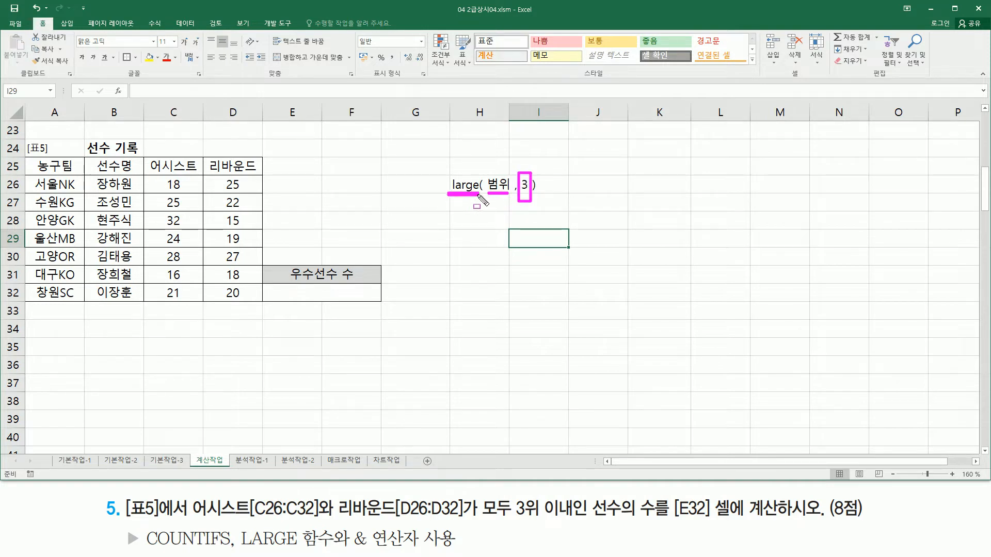
{"action": "key", "text": "Escape"}
{"action": "left_click", "coordinate": [472, 213]}
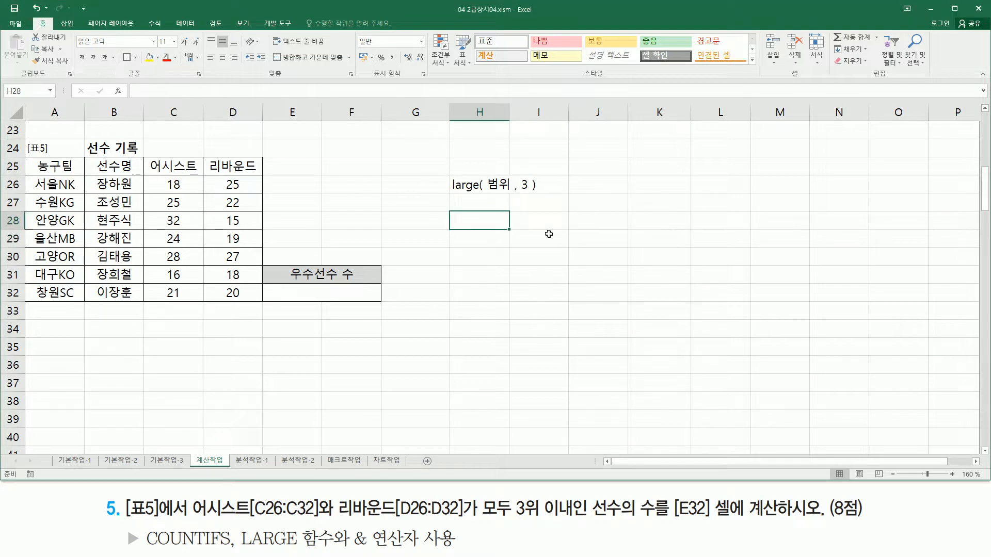
Begin a plain-text COUNTIFS syntax note in H28 reading countifs( 조건범위 , "조건"
{"action": "type", "text": "countifs("}
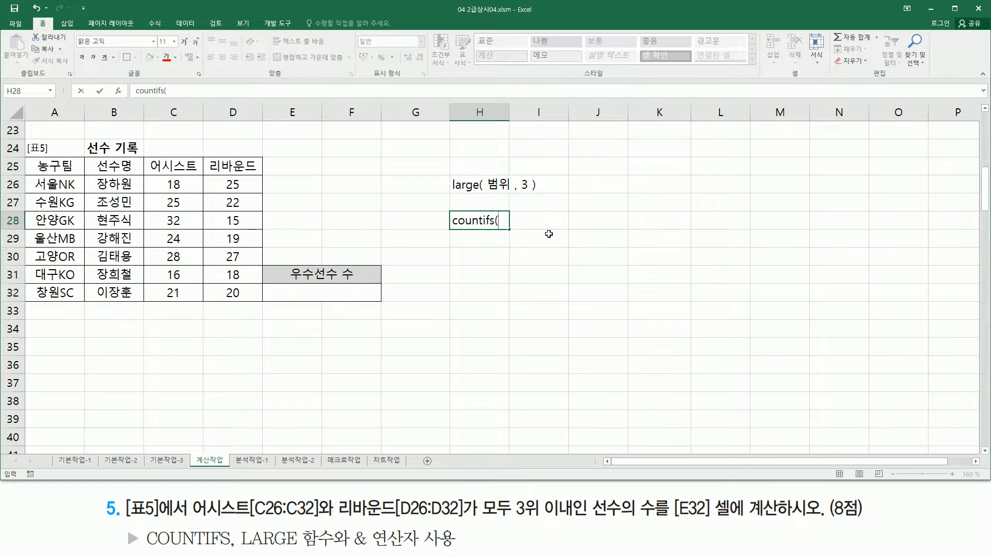
{"action": "type", "text": " 조건범"}
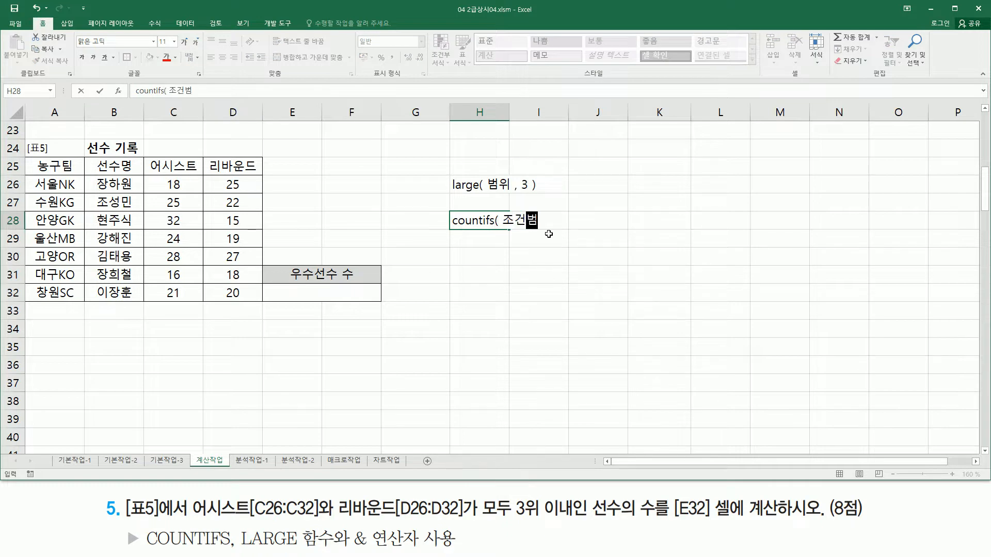
{"action": "type", "text": "위 , \"조거"}
{"action": "type", "text": "\""}
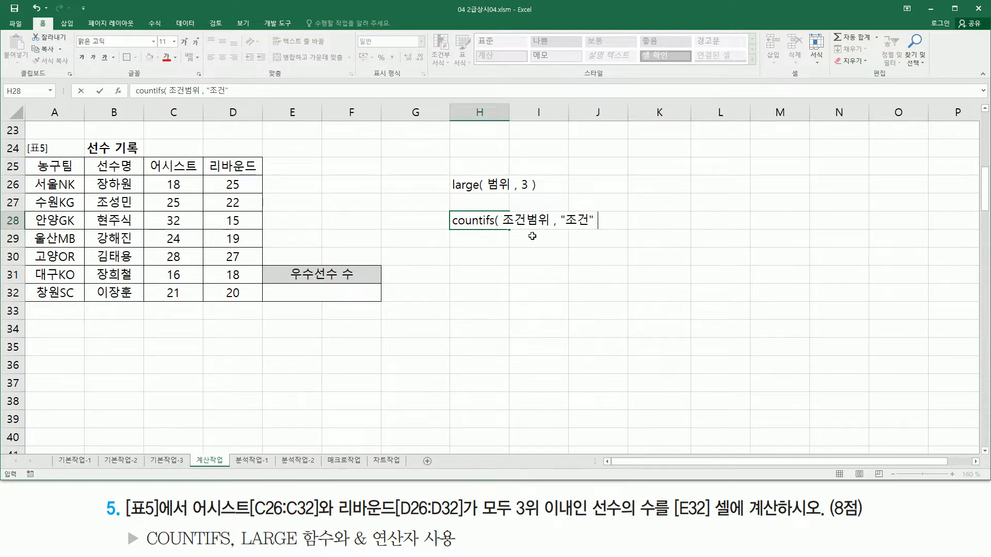
Repeat the 조건범위 , "조건" pair two more times in the H28 note and end it with ...... )
{"action": "left_click_drag", "start_coordinate": [500, 223], "coordinate": [625, 218]}
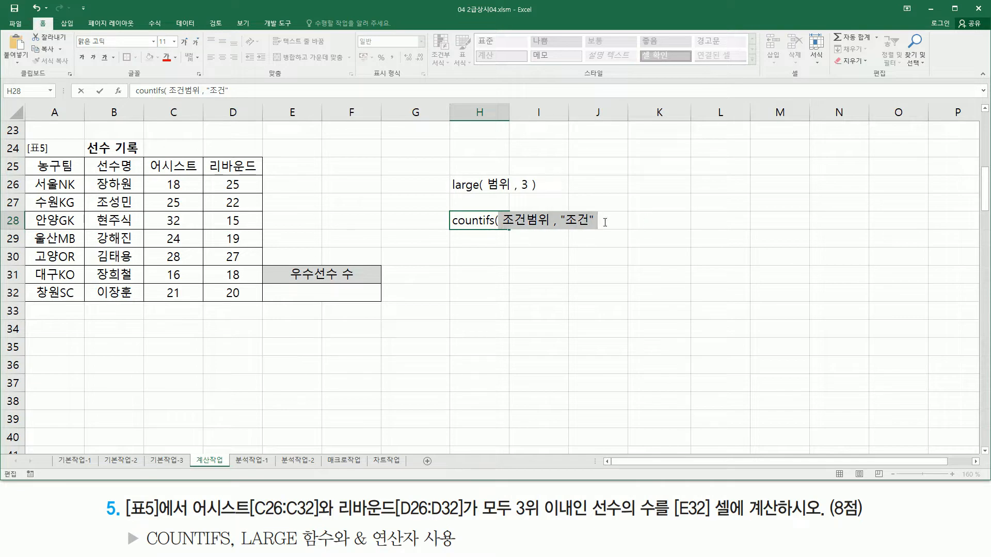
{"action": "key", "text": "ctrl+c"}
{"action": "left_click", "coordinate": [627, 223]}
{"action": "type", "text": ","}
{"action": "key", "text": "ctrl+v"}
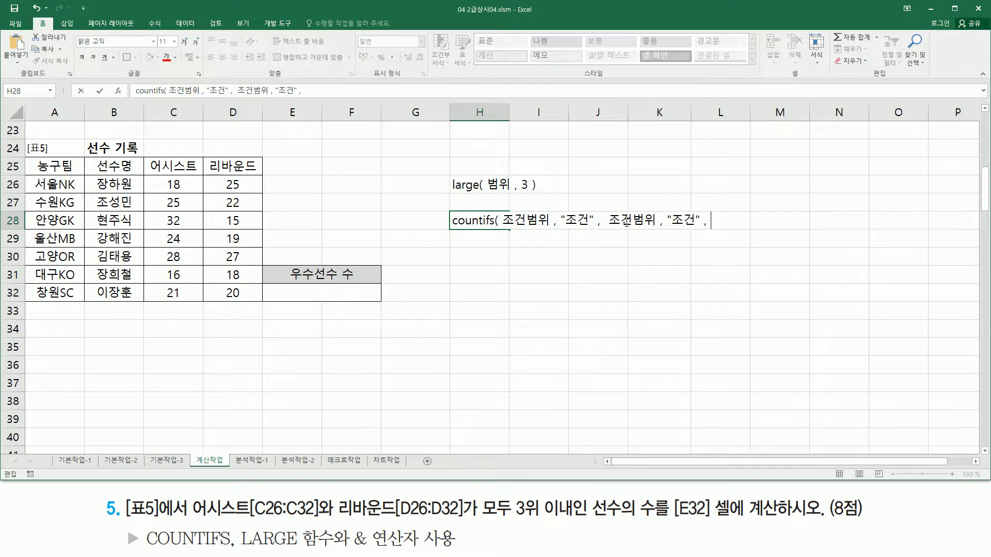
{"action": "key", "text": "ctrl+v"}
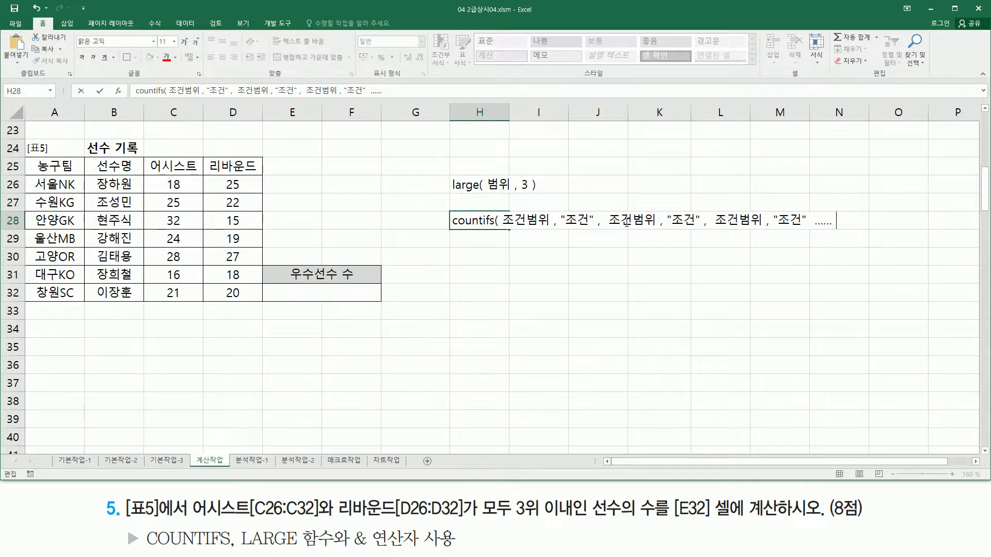
{"action": "key", "text": "Return"}
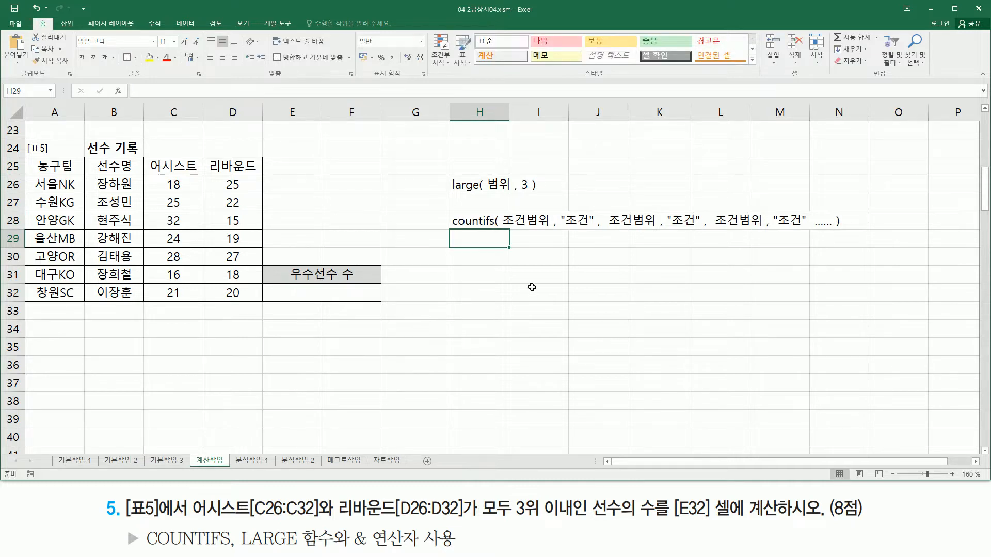
Review the range and criterion pairs in the COUNTIFS note, the 어시스트 range C26:C32 and the LARGE note
{"action": "left_click", "coordinate": [564, 289]}
{"action": "left_click_drag", "start_coordinate": [507, 226], "coordinate": [799, 227]}
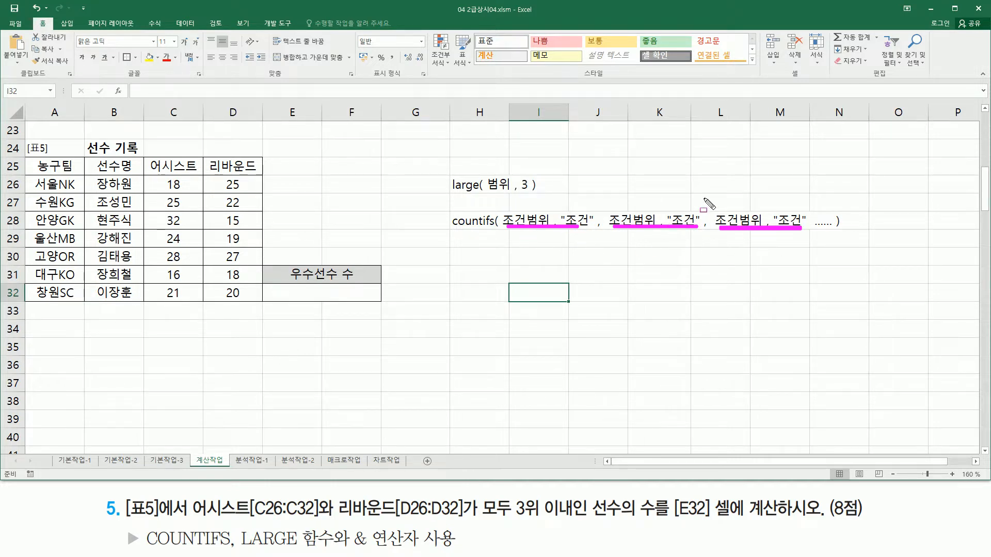
{"action": "left_click_drag", "start_coordinate": [452, 227], "coordinate": [482, 228]}
{"action": "left_click_drag", "start_coordinate": [157, 176], "coordinate": [189, 302]}
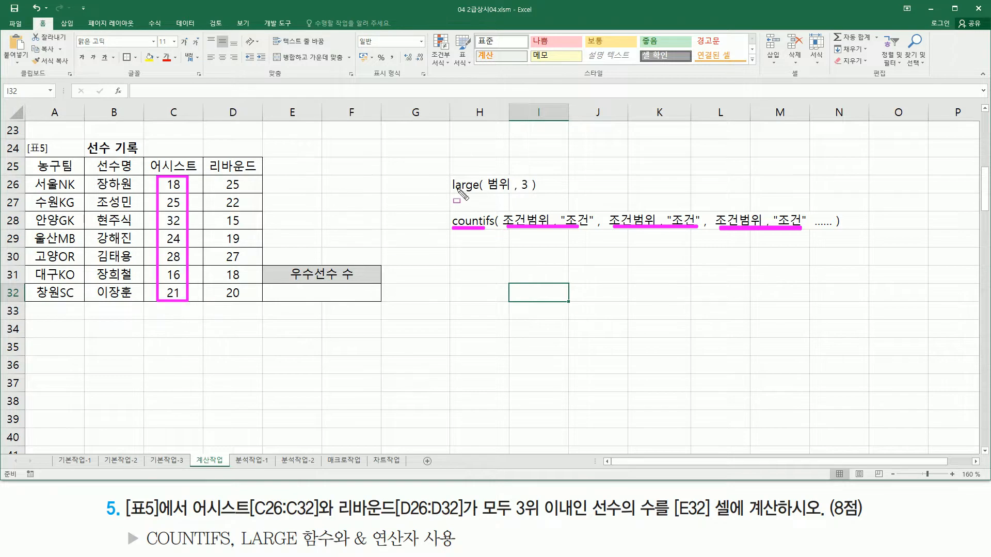
{"action": "left_click_drag", "start_coordinate": [453, 195], "coordinate": [530, 193]}
{"action": "key", "text": "Escape"}
Enter =LARGE( C26:C32 , 3 ) in E32 to find the third-largest 어시스트 value
{"action": "left_click", "coordinate": [310, 292]}
{"action": "type", "text": "=lar"}
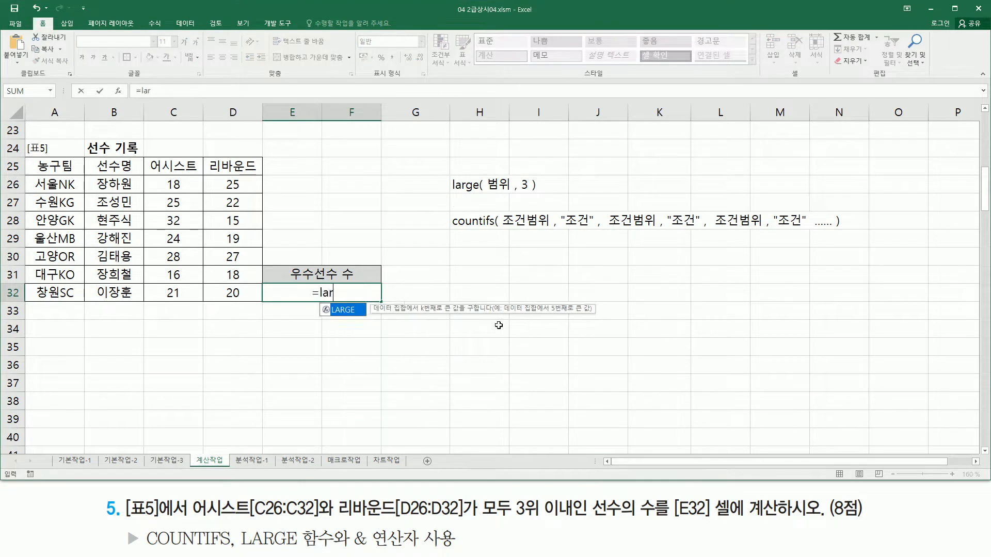
{"action": "key", "text": "Tab"}
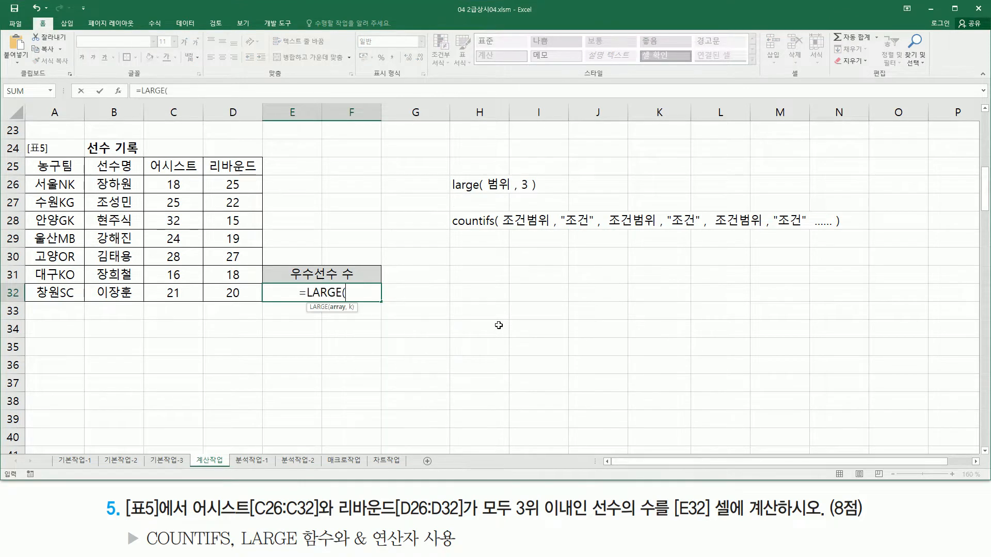
{"action": "left_click_drag", "start_coordinate": [187, 187], "coordinate": [185, 287]}
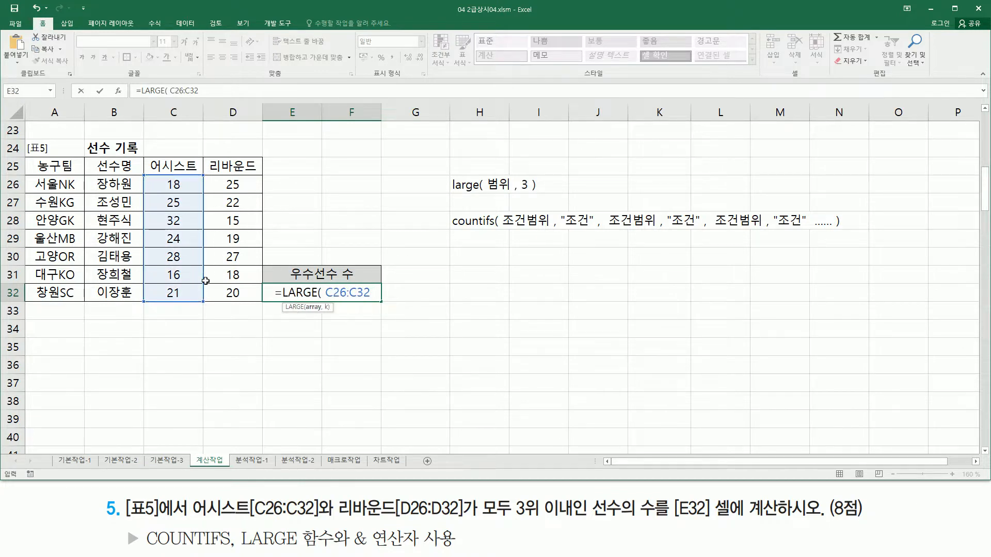
{"action": "type", "text": ", 3"}
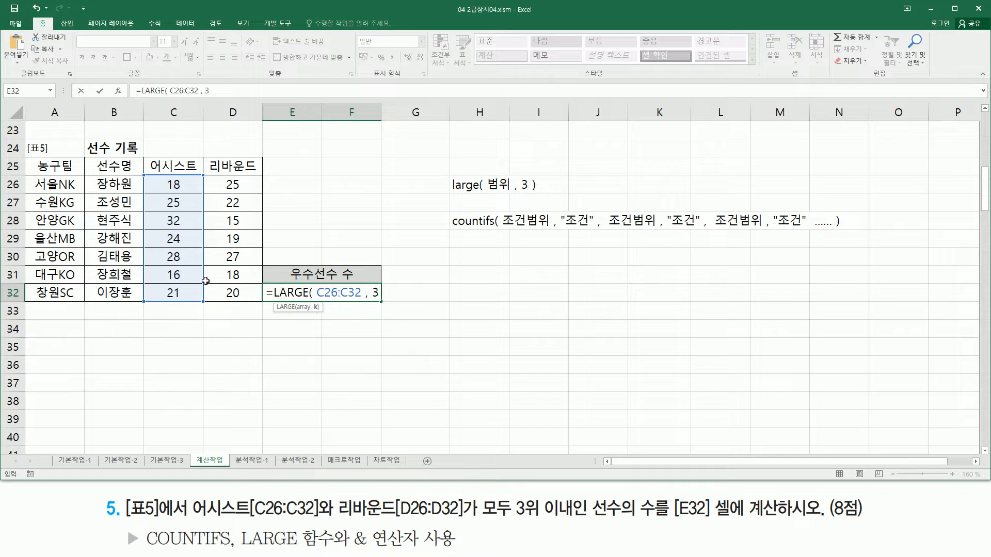
{"action": "type", "text": " )"}
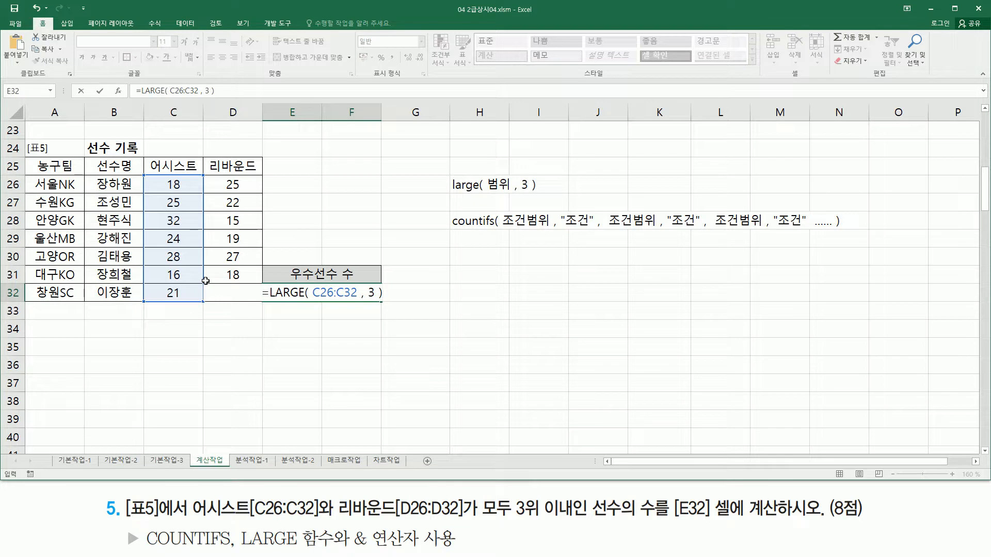
{"action": "key", "text": "Return"}
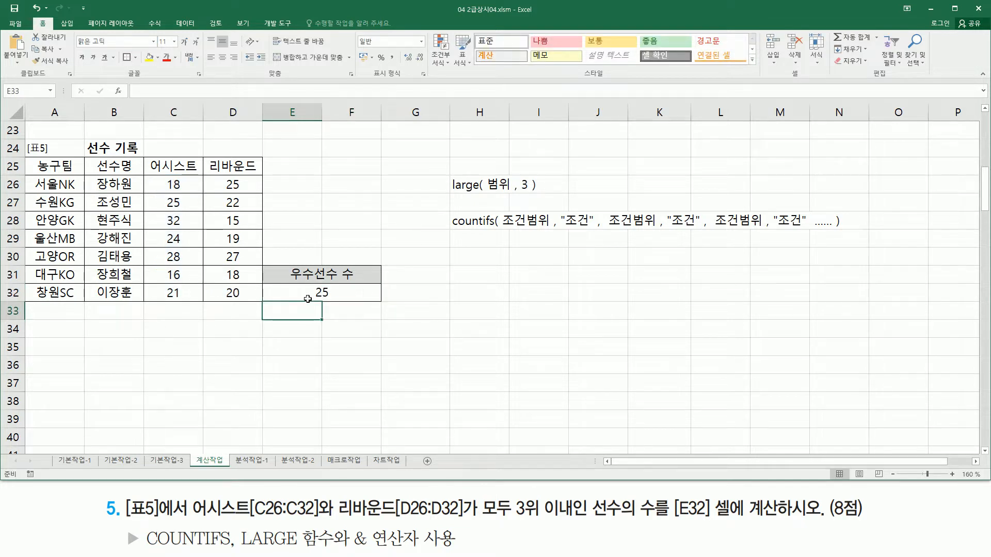
Compare the LARGE result in E32 with the three highest values in the 어시스트 column
{"action": "left_click_drag", "start_coordinate": [312, 301], "coordinate": [332, 286]}
{"action": "left_click_drag", "start_coordinate": [155, 176], "coordinate": [191, 306]}
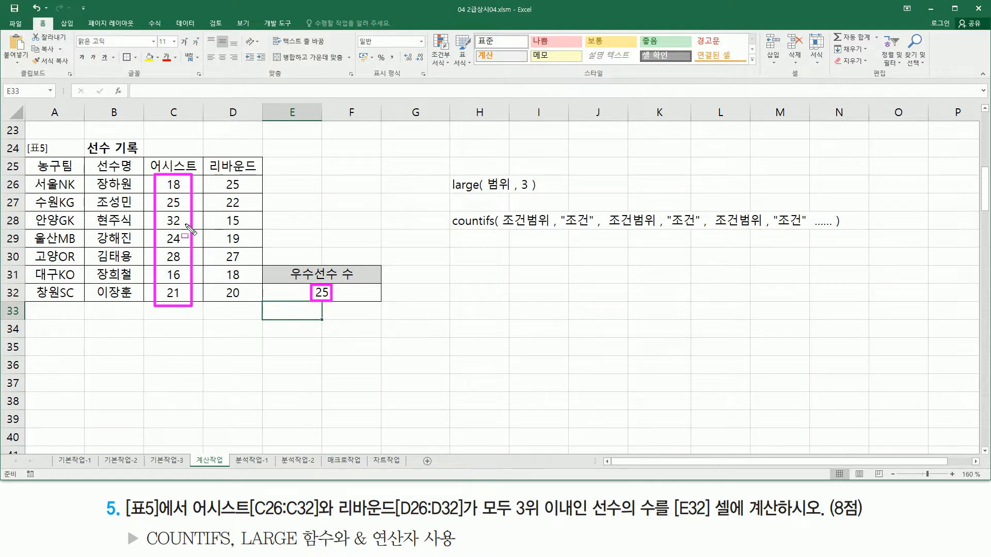
{"action": "left_click_drag", "start_coordinate": [186, 221], "coordinate": [199, 221]}
{"action": "left_click_drag", "start_coordinate": [184, 257], "coordinate": [198, 257]}
{"action": "left_click_drag", "start_coordinate": [182, 202], "coordinate": [196, 202]}
{"action": "key", "text": "Escape"}
Reopen the E32 formula and remove LARGE( C26:C32, 3 ), leaving only the equals sign
{"action": "left_click", "coordinate": [323, 294]}
{"action": "double_click", "coordinate": [325, 298]}
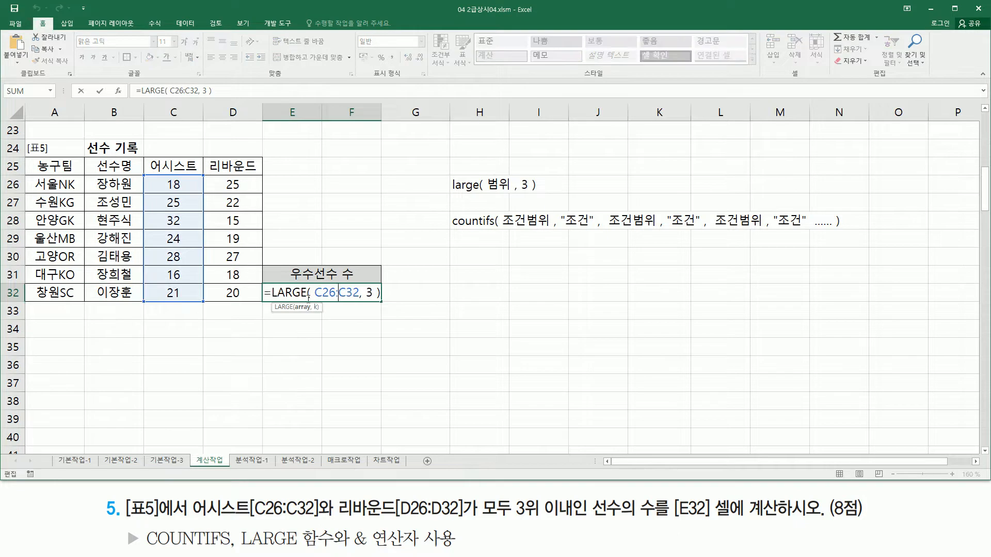
{"action": "left_click_drag", "start_coordinate": [270, 293], "coordinate": [571, 300]}
{"action": "key", "text": "BackSpace"}
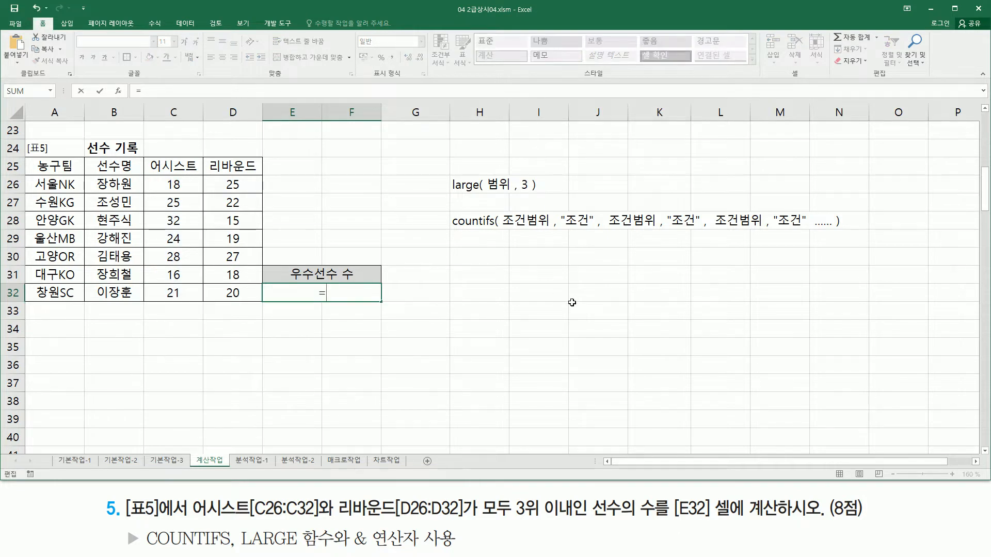
Start a COUNTIFS formula in E32 with the range C26:C32 and the criterion ">=25"
{"action": "type", "text": "co"}
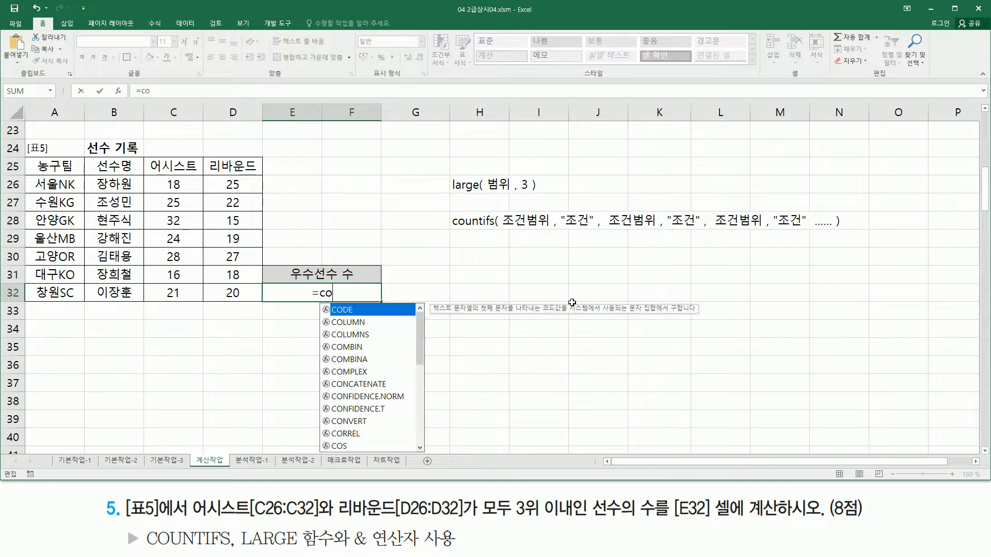
{"action": "type", "text": "untifs"}
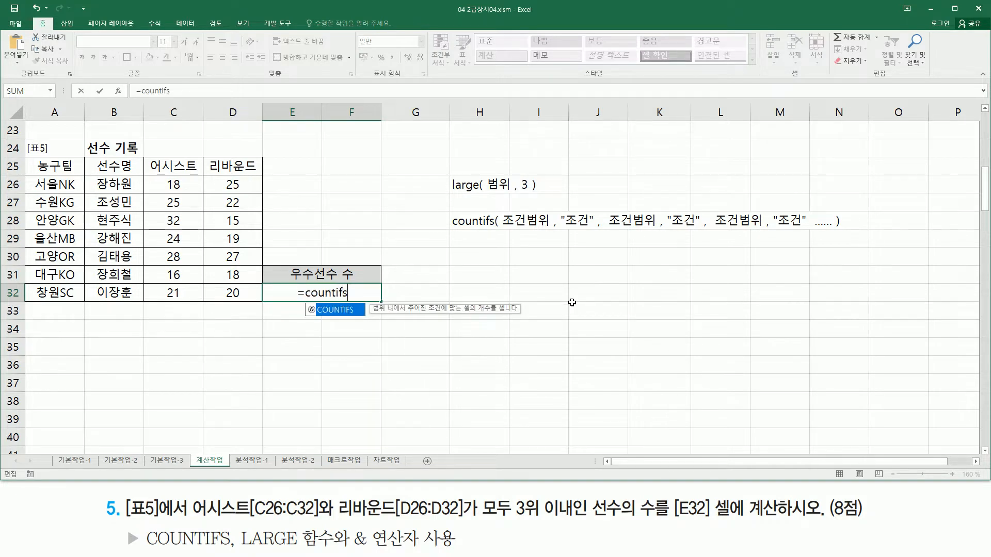
{"action": "type", "text": "("}
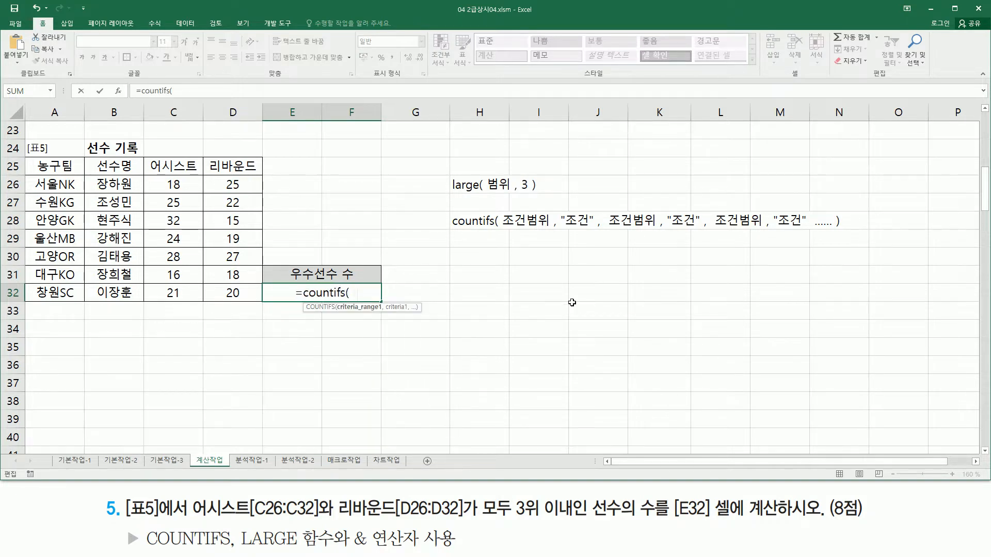
{"action": "left_click_drag", "start_coordinate": [175, 182], "coordinate": [178, 297]}
{"action": "type", "text": ","}
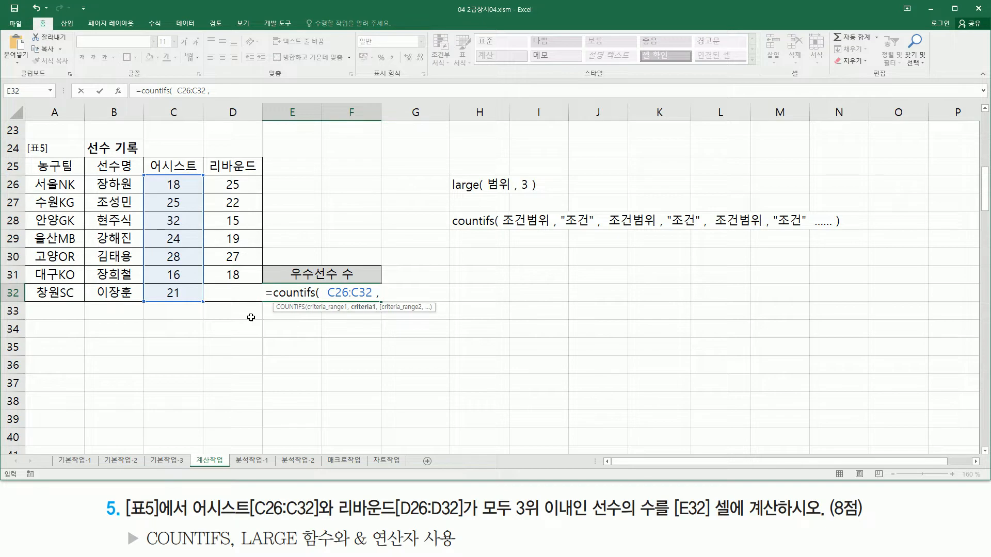
{"action": "type", "text": "\">"}
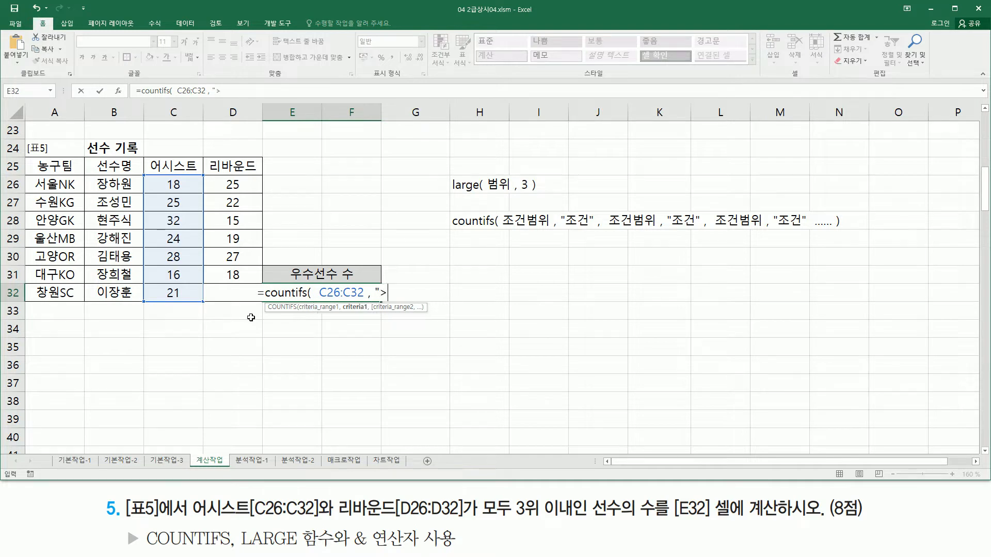
{"action": "type", "text": "=25\""}
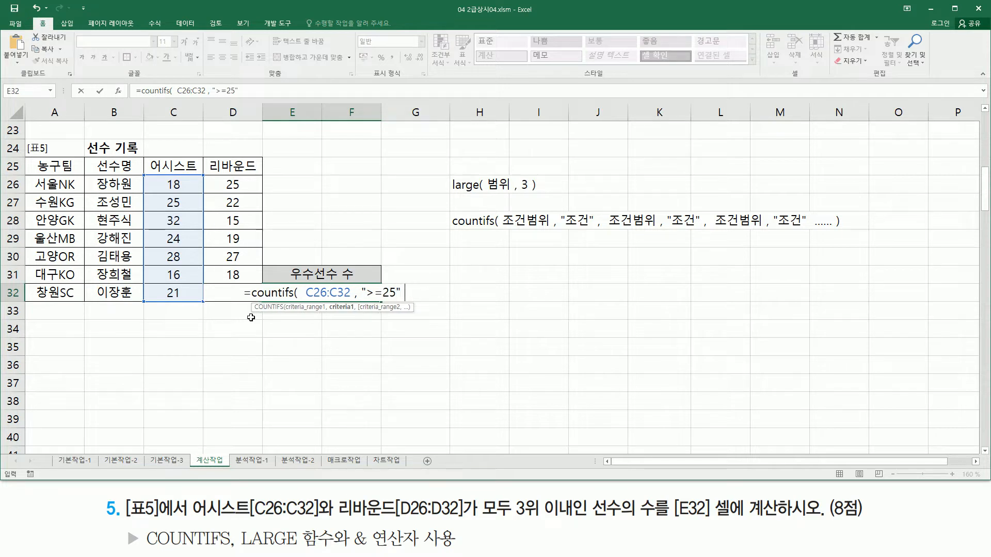
Replace 25 in the COUNTIFS criterion with LARGE( C26:C32, 3 )
{"action": "left_click_drag", "start_coordinate": [382, 293], "coordinate": [396, 293]}
{"action": "key", "text": "BackSpace"}
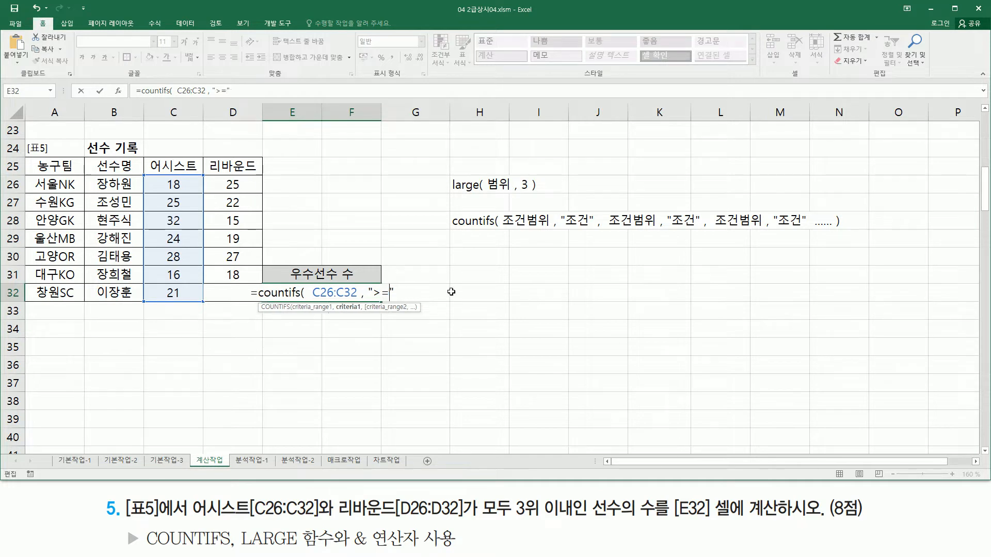
{"action": "type", "text": "LARGE( C26:C32, 3 )"}
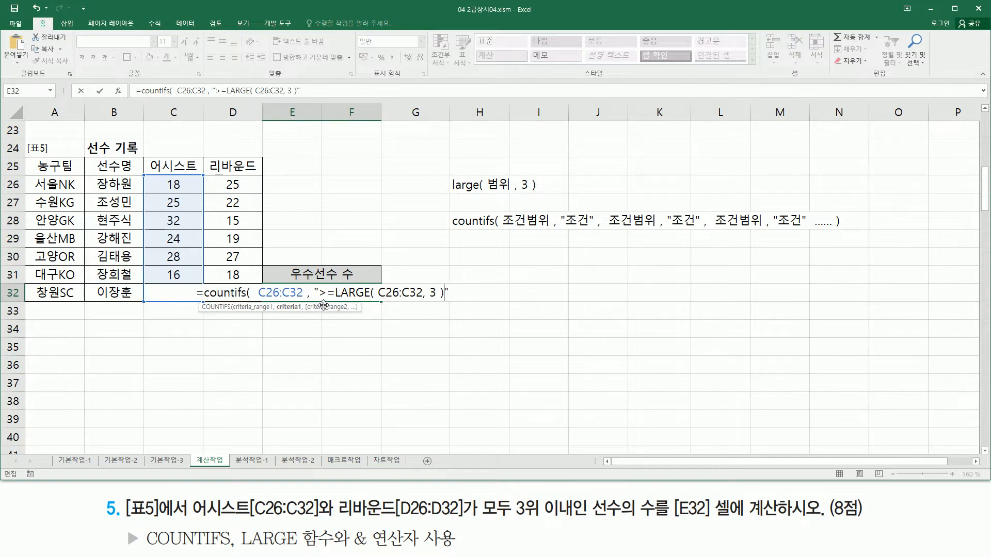
Examine the quoted criterion in the E32 formula and the LARGE function enclosed in its quotation marks
{"action": "left_click_drag", "start_coordinate": [315, 302], "coordinate": [446, 302]}
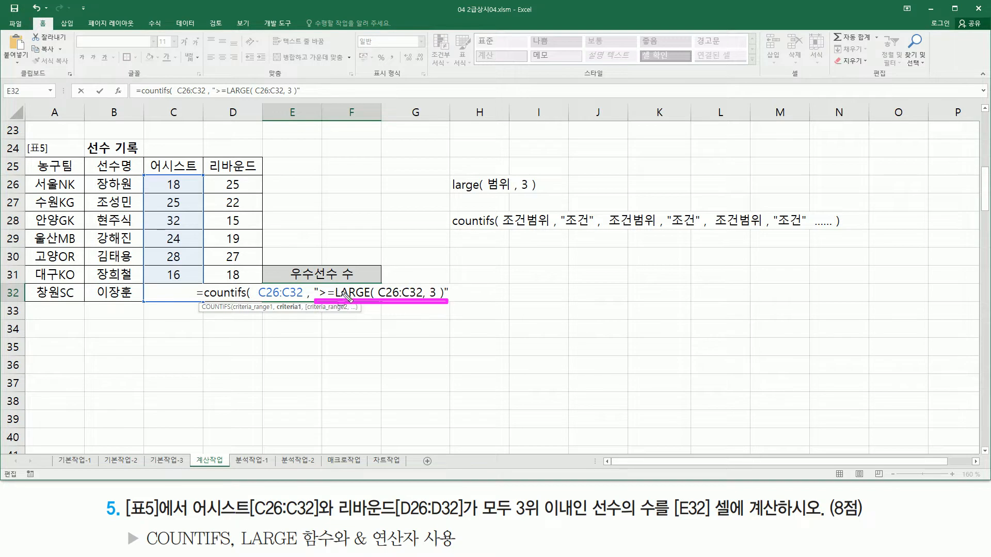
{"action": "mouse_move", "coordinate": [338, 284]}
{"action": "left_mouse_down"}
{"action": "mouse_move", "coordinate": [397, 304]}
{"action": "mouse_move", "coordinate": [442, 302]}
{"action": "left_mouse_up"}
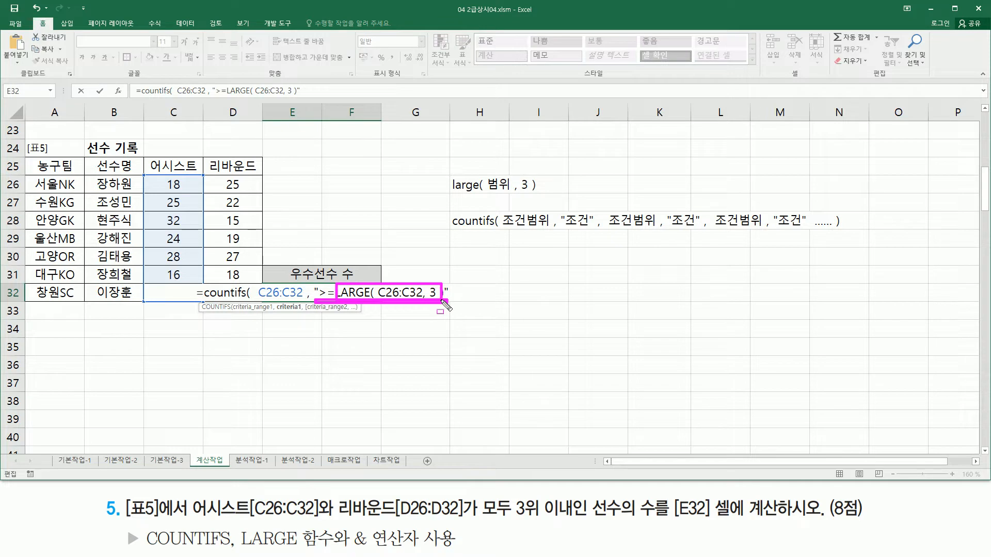
{"action": "key", "text": "Escape"}
Move the closing quotation mark to directly after >= and join ">=" to the LARGE function with &
{"action": "left_click", "coordinate": [338, 293]}
{"action": "left_click", "coordinate": [445, 292]}
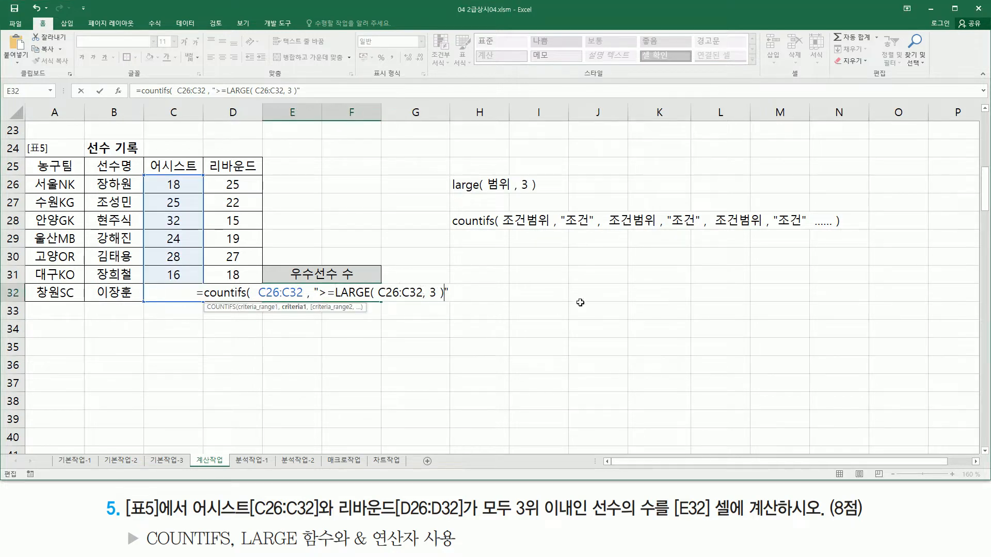
{"action": "key", "text": "Delete"}
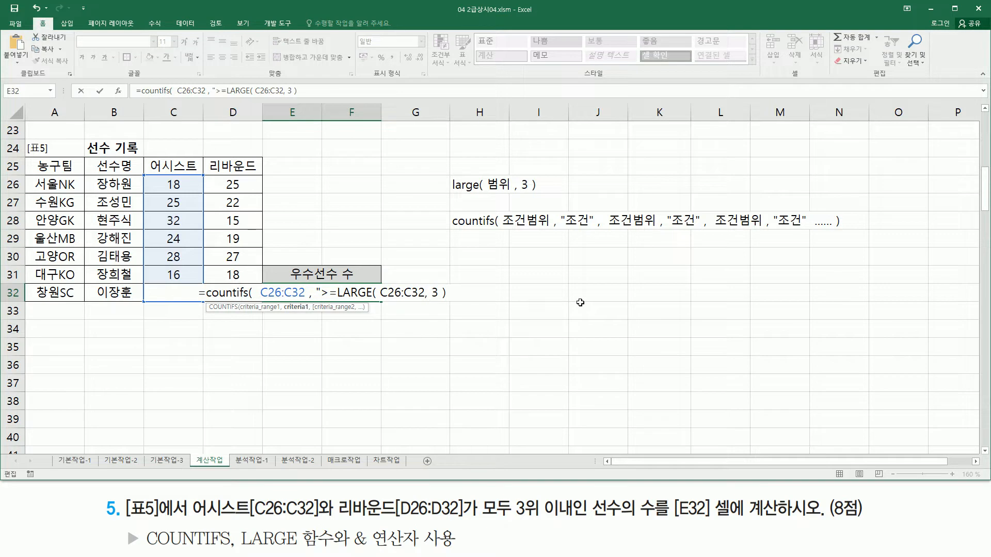
{"action": "left_click", "coordinate": [338, 293]}
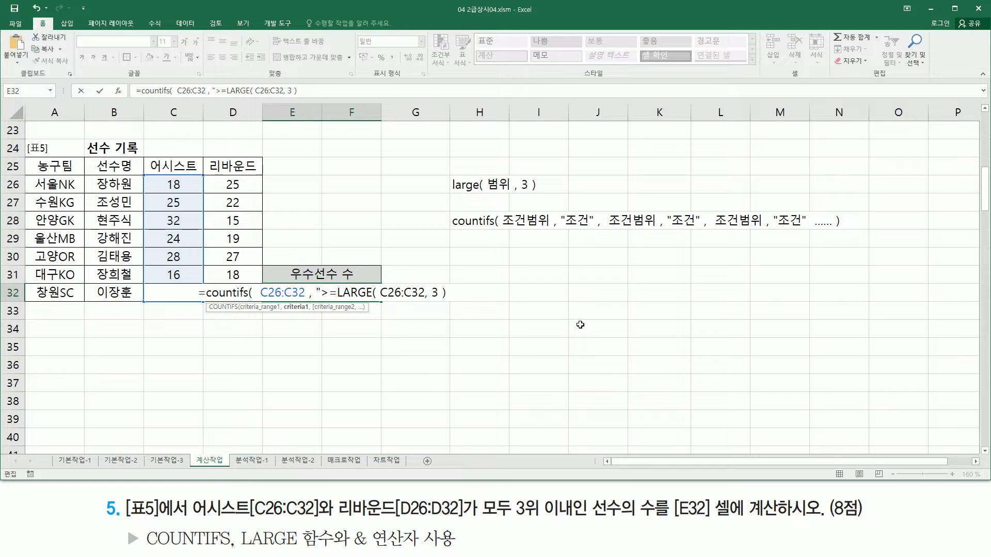
{"action": "type", "text": "\""}
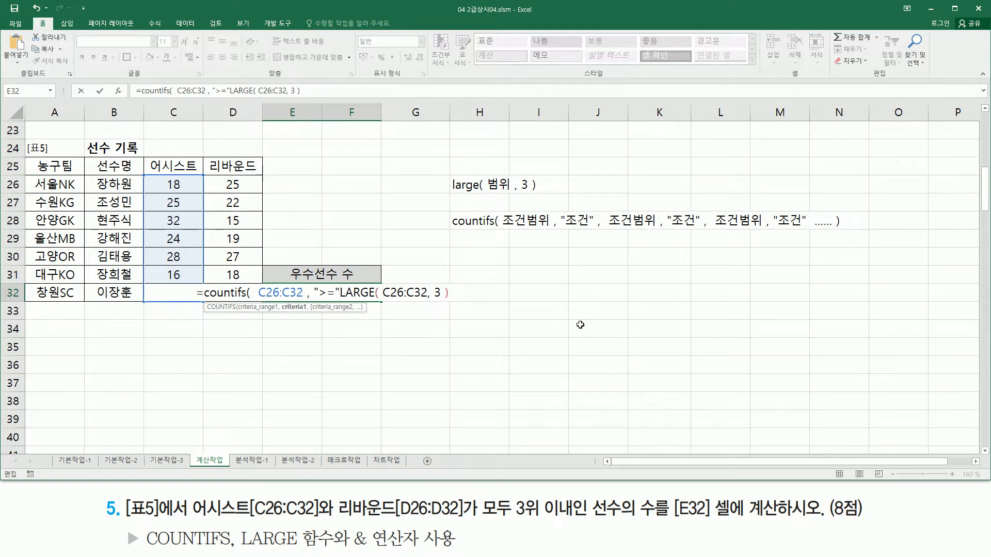
{"action": "type", "text": " &"}
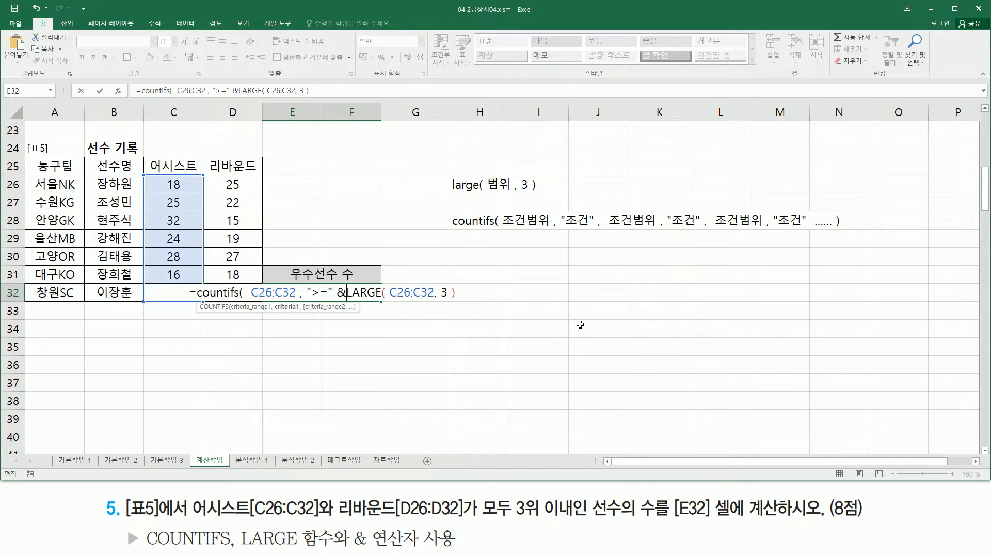
Review the ">=" operator text and the LARGE( C26:C32, 3 ) part joined in the criterion
{"action": "key", "text": "ctrl+shift+d"}
{"action": "left_click_drag", "start_coordinate": [310, 298], "coordinate": [323, 298]}
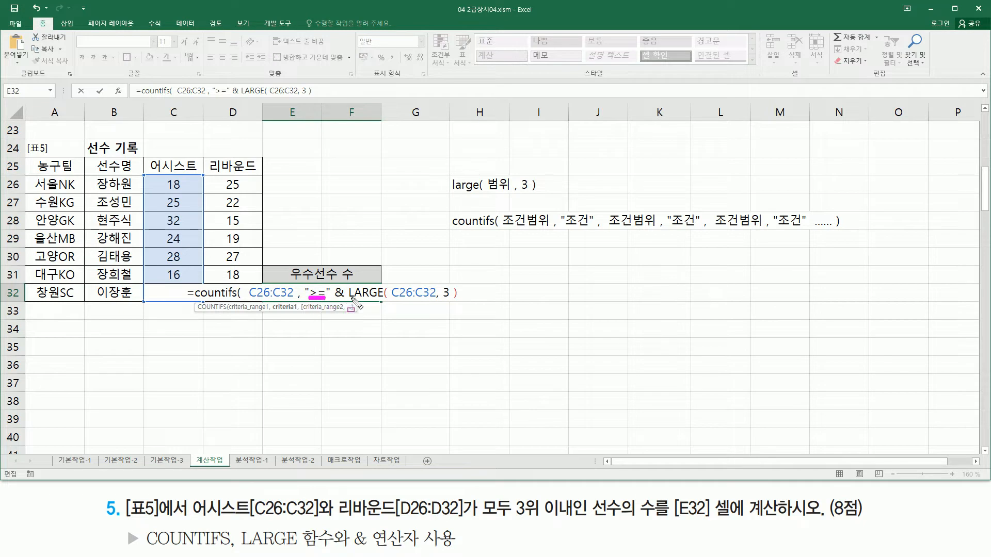
{"action": "left_click_drag", "start_coordinate": [345, 298], "coordinate": [456, 299]}
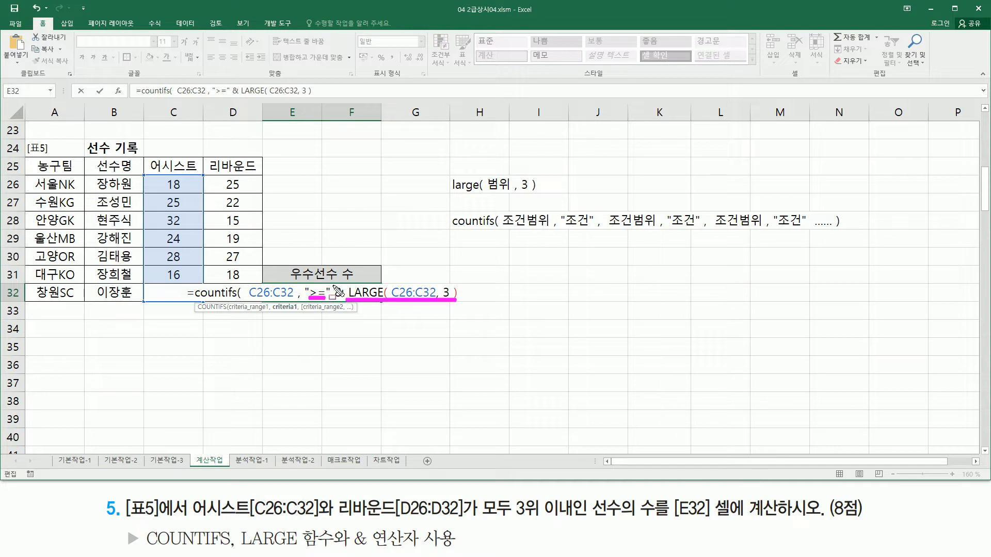
Add the 리바운드 range D26:D32 as the second criteria range in the E32 COUNTIFS formula
{"action": "mouse_move", "coordinate": [333, 286]}
{"action": "left_mouse_down"}
{"action": "mouse_move", "coordinate": [345, 287]}
{"action": "mouse_move", "coordinate": [345, 302]}
{"action": "mouse_move", "coordinate": [333, 305]}
{"action": "mouse_move", "coordinate": [460, 304]}
{"action": "left_mouse_up"}
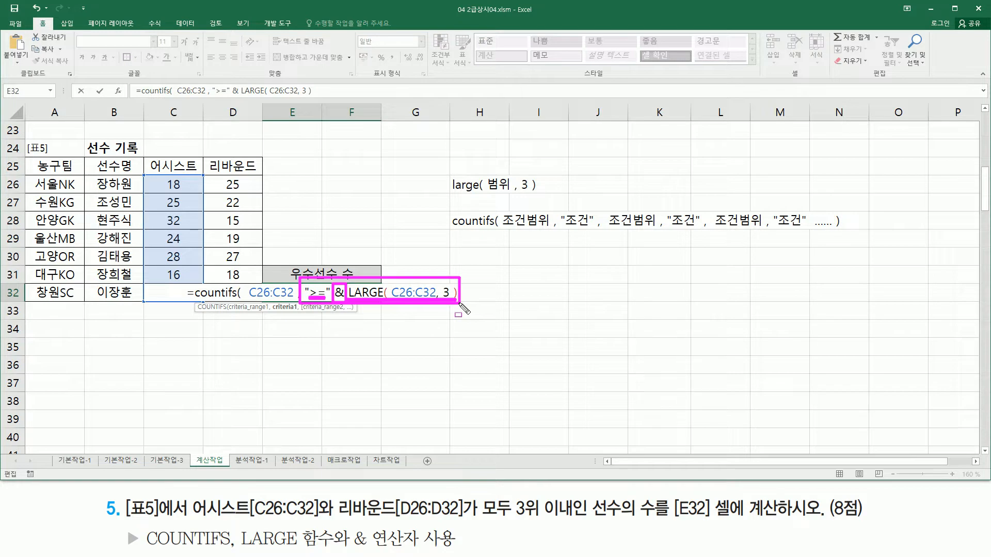
{"action": "key", "text": "Escape"}
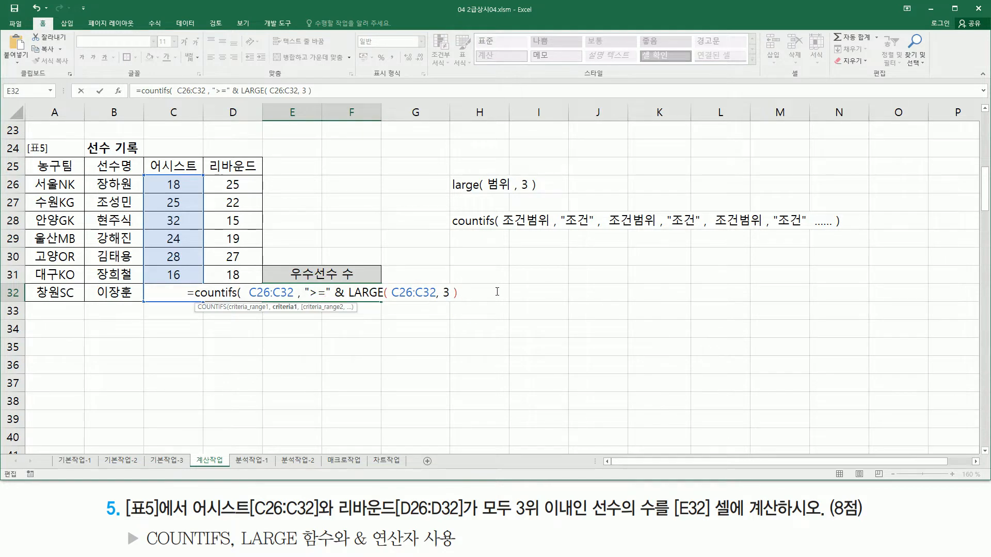
{"action": "type", "text": ","}
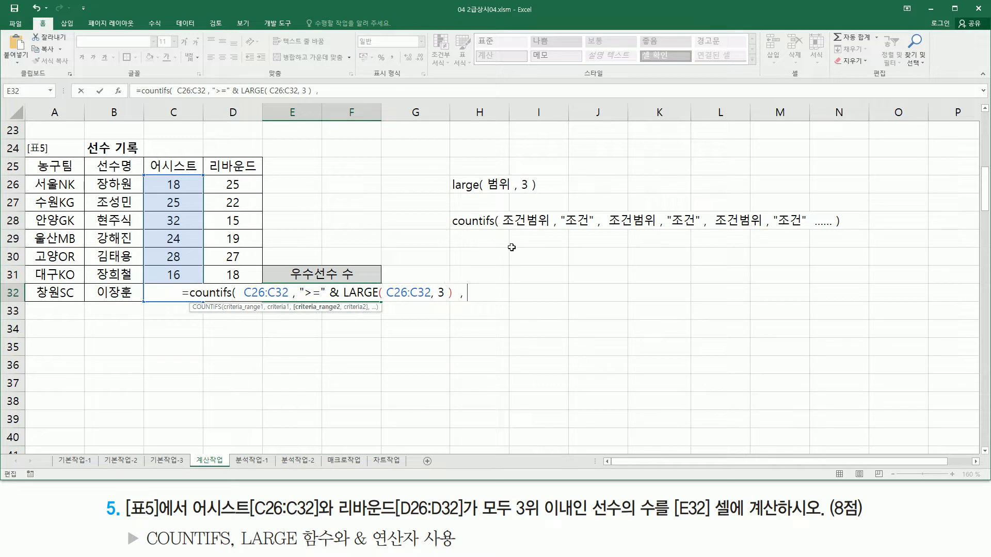
{"action": "left_click", "coordinate": [234, 181]}
{"action": "left_click_drag", "start_coordinate": [234, 182], "coordinate": [234, 296]}
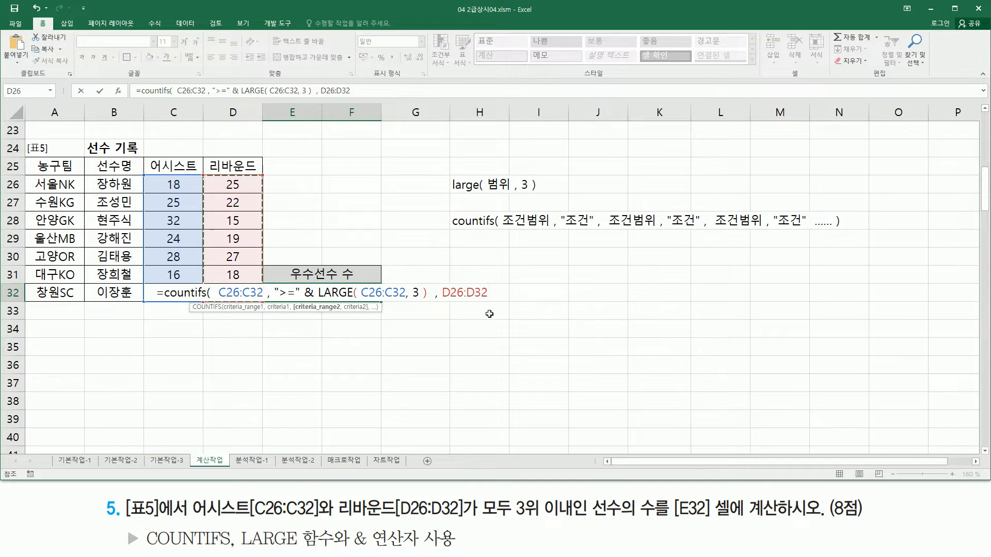
Add the second COUNTIFS criterion as ">=" joined by & to a copy of LARGE( C26:C32, 3 )
{"action": "type", "text": ", \""}
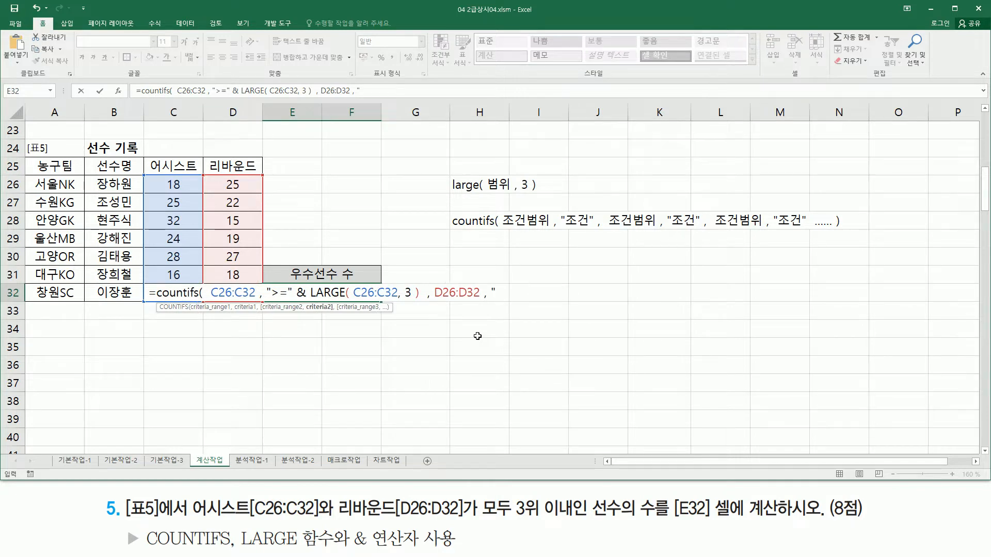
{"action": "type", "text": ">="}
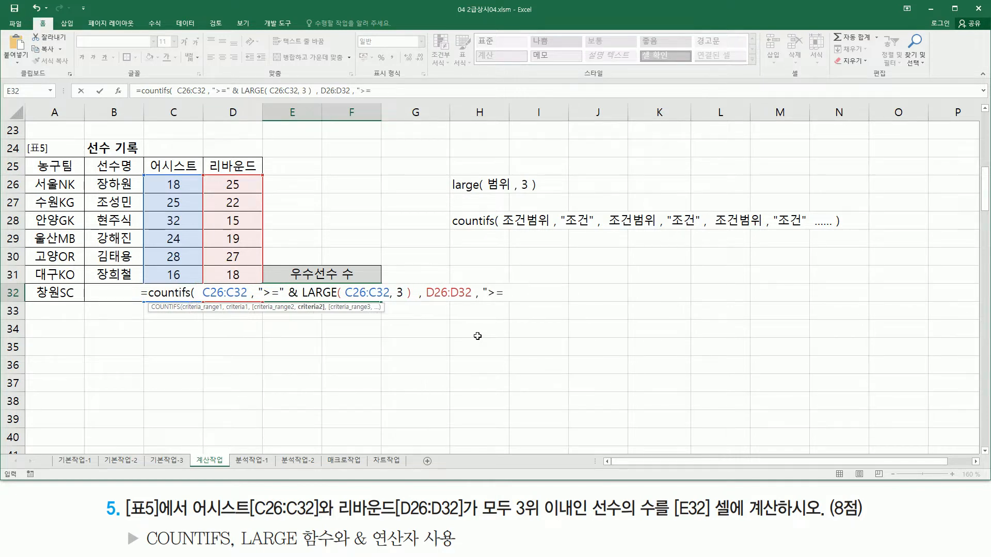
{"action": "type", "text": "\""}
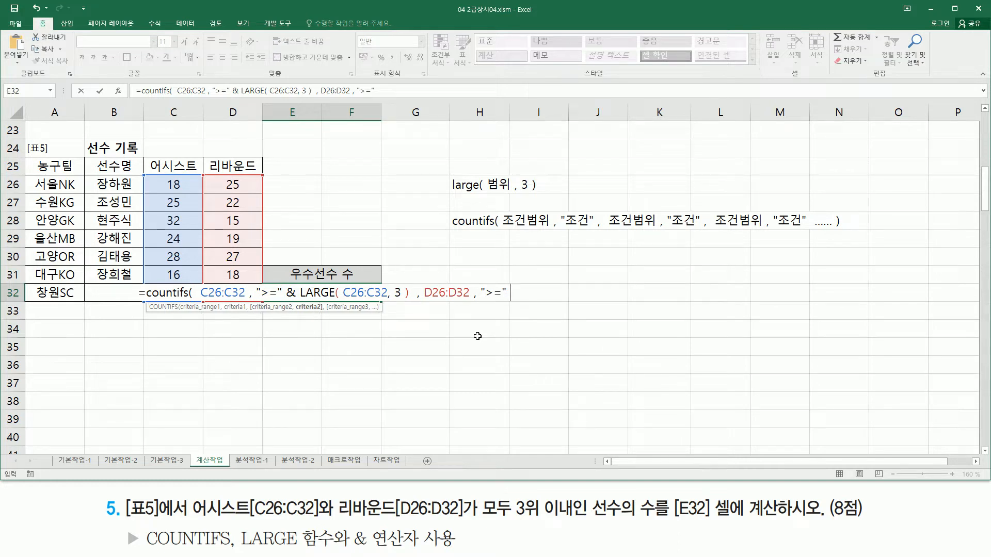
{"action": "type", "text": " &"}
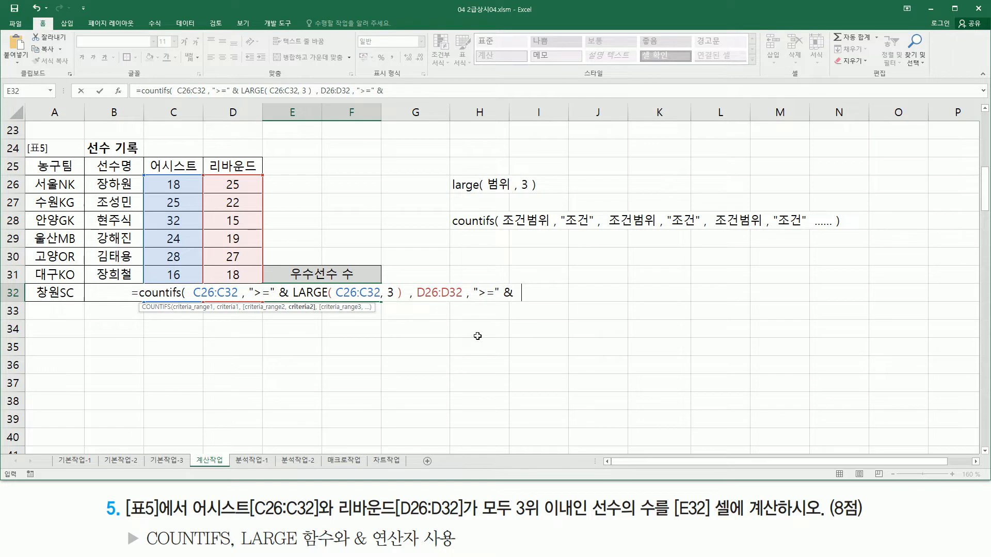
{"action": "type", "text": "LARGE( C26:C32, 3 )"}
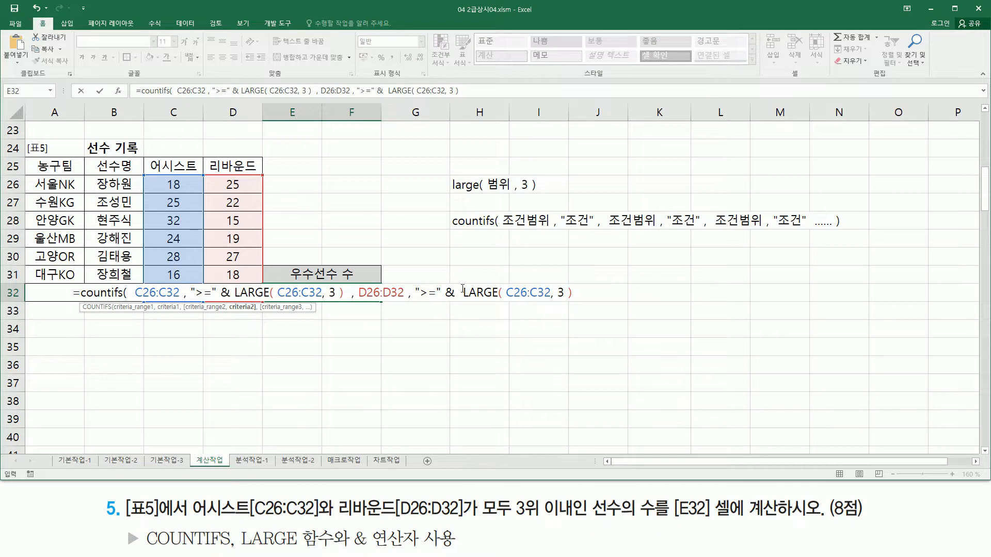
Replace the range C26:C32 inside the second LARGE function with D26:D32
{"action": "left_click_drag", "start_coordinate": [462, 291], "coordinate": [610, 291]}
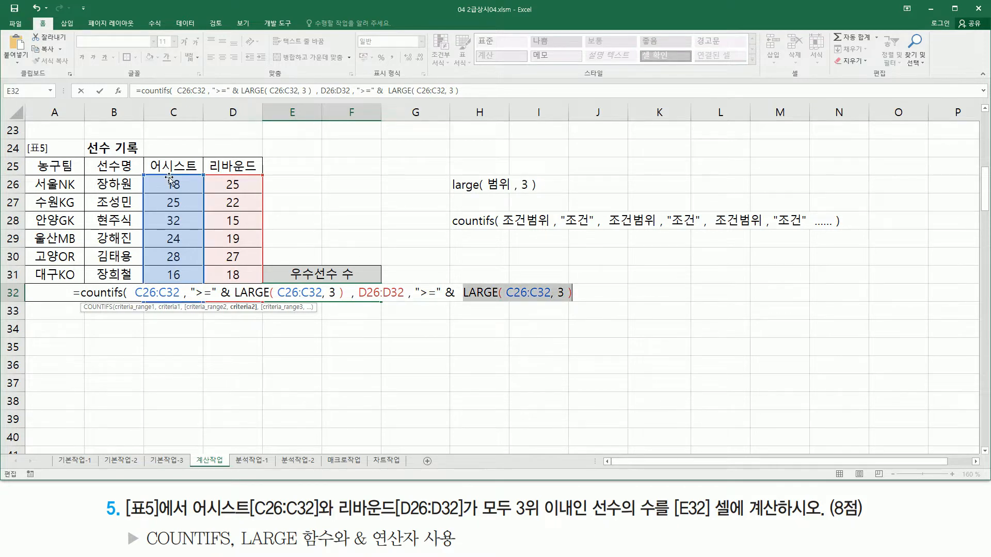
{"action": "left_click", "coordinate": [510, 293]}
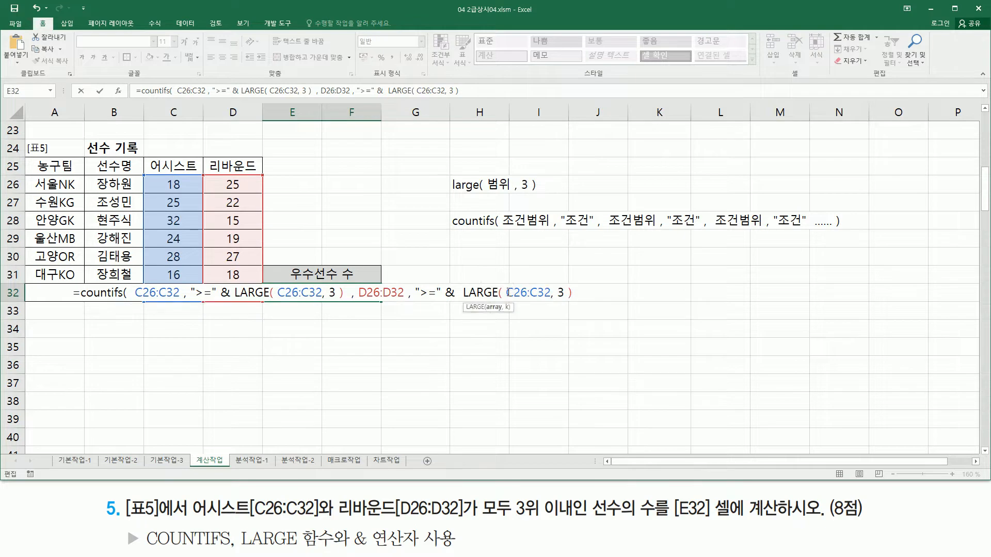
{"action": "left_click_drag", "start_coordinate": [508, 293], "coordinate": [550, 293]}
{"action": "left_click", "coordinate": [235, 186]}
{"action": "left_click_drag", "start_coordinate": [235, 195], "coordinate": [245, 295]}
{"action": "left_click_drag", "start_coordinate": [245, 298], "coordinate": [246, 298]}
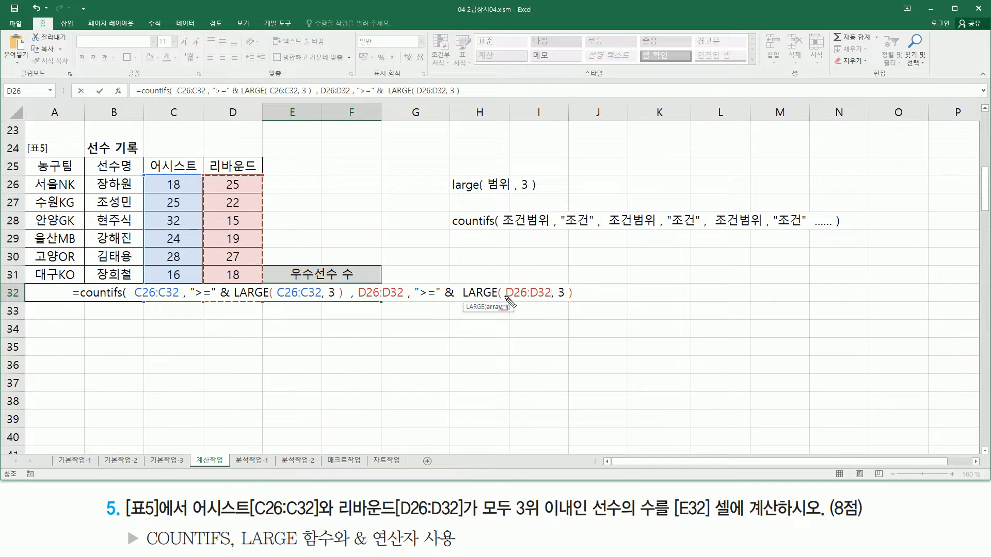
Close the COUNTIFS function with its final parenthesis and enter the formula in E32
{"action": "left_click_drag", "start_coordinate": [509, 301], "coordinate": [555, 291]}
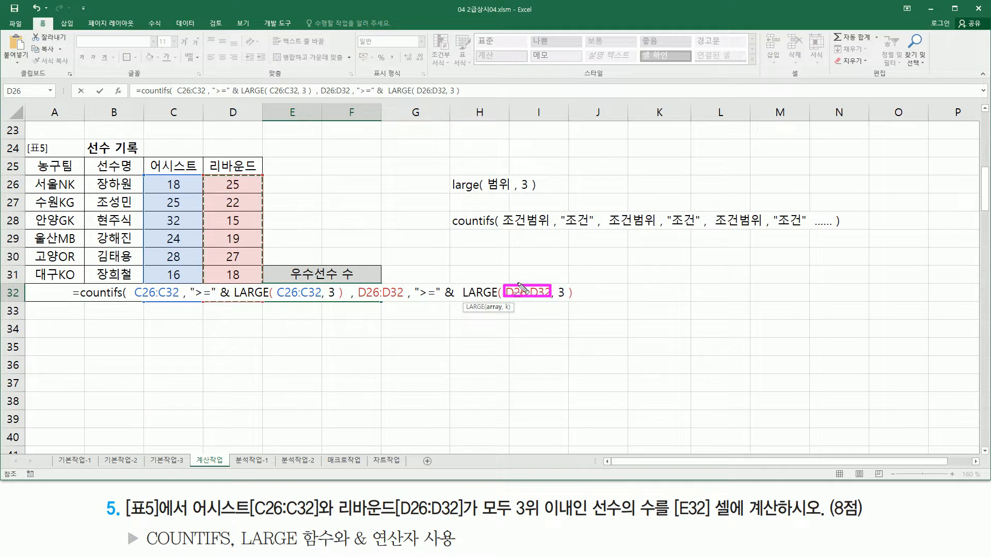
{"action": "left_click_drag", "start_coordinate": [556, 299], "coordinate": [566, 299]}
{"action": "left_click_drag", "start_coordinate": [464, 298], "coordinate": [498, 298]}
{"action": "key", "text": "Escape"}
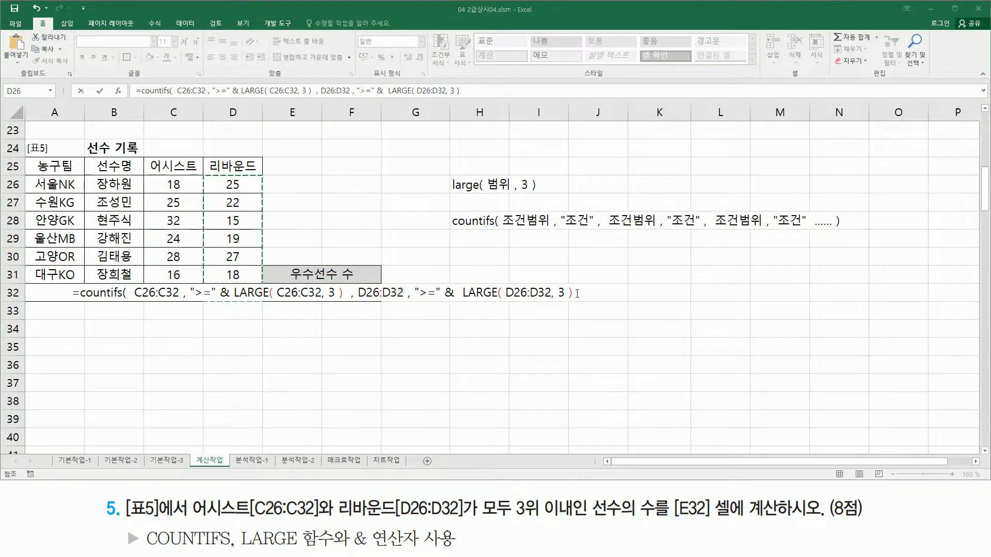
{"action": "left_click", "coordinate": [582, 293]}
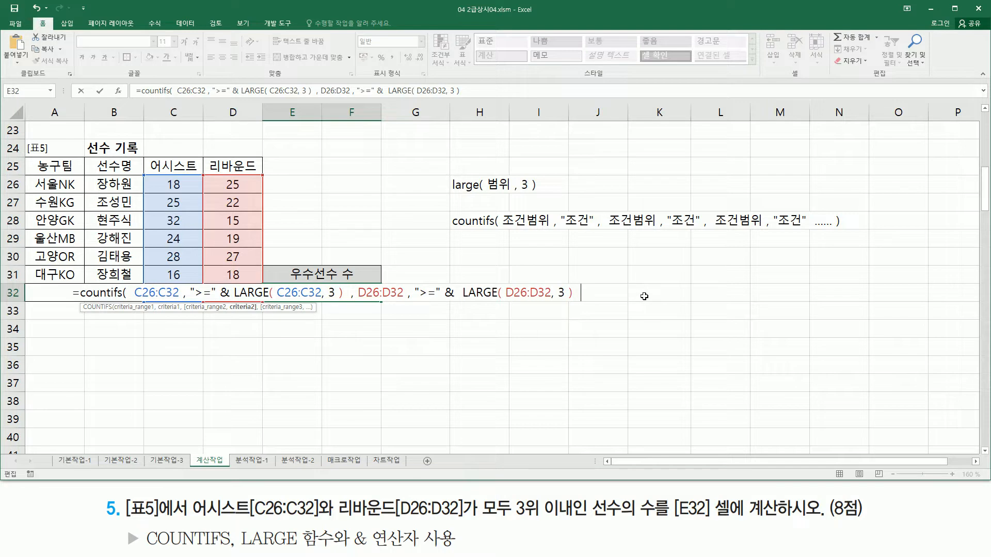
{"action": "type", "text": ")"}
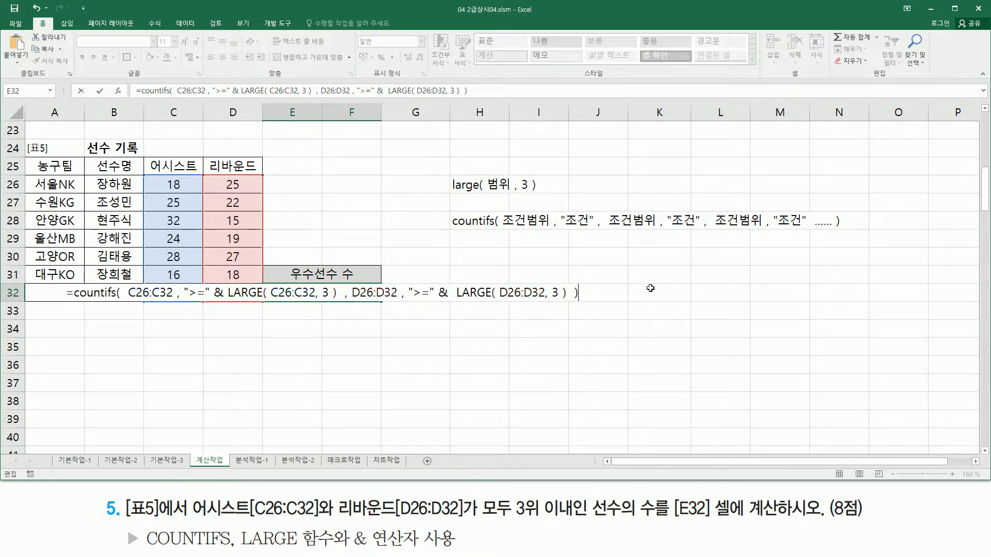
{"action": "key", "text": "Return"}
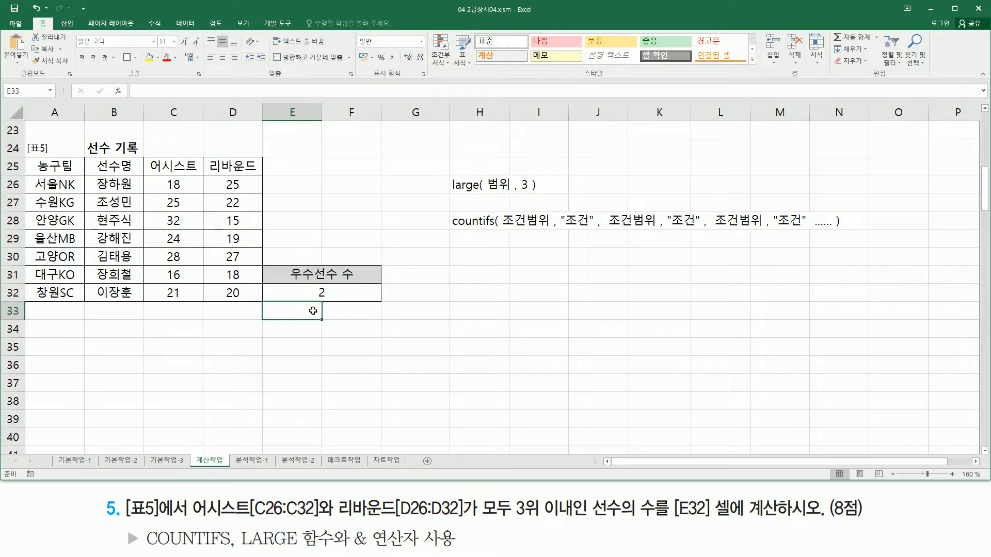
Write the complete E32 COUNTIFS formula as red explanatory text in E34
{"action": "left_click", "coordinate": [340, 294]}
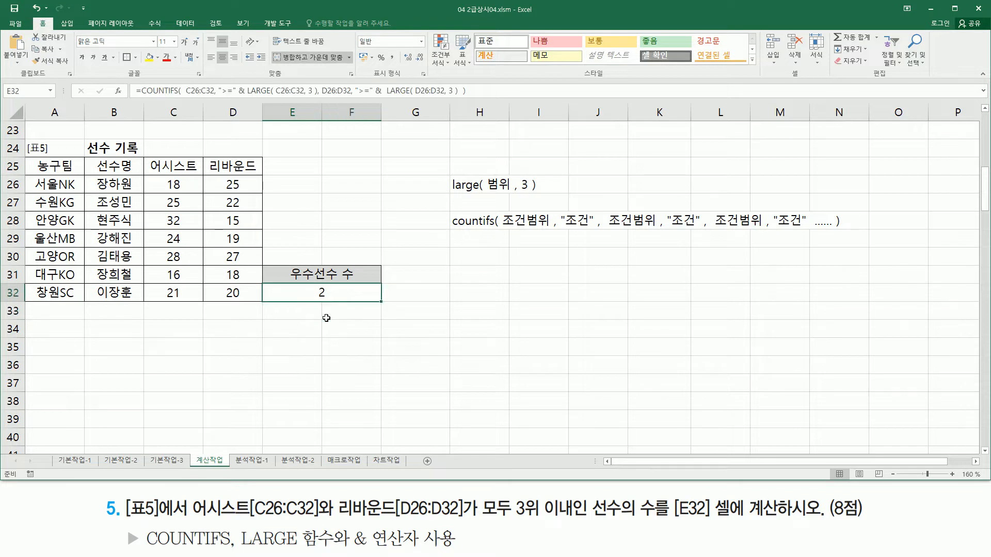
{"action": "left_click", "coordinate": [284, 331]}
{"action": "type", "text": "=countifs( C26:C32 , \">=\" & LARGE( C26:C32, 3 ) , D26:D32 , \">=\" & LARGE( D26:D32, 3 ) )"}
{"action": "key", "text": "Return"}
{"action": "left_click", "coordinate": [292, 401]}
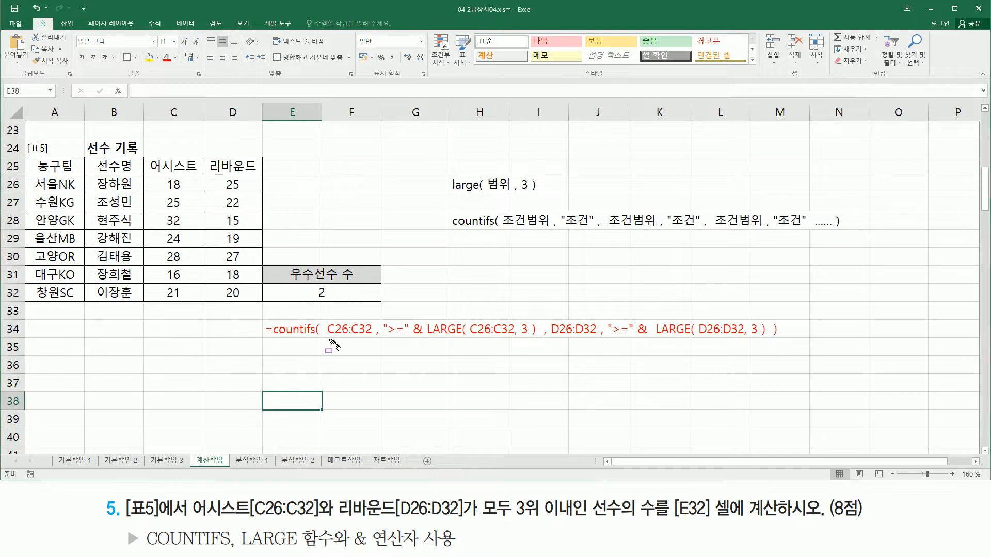
Examine the first range C26:C32 in the E34 formula text and its criterion joining ">=" and LARGE( C26:C32, 3 ) with &
{"action": "left_click_drag", "start_coordinate": [328, 339], "coordinate": [370, 339]}
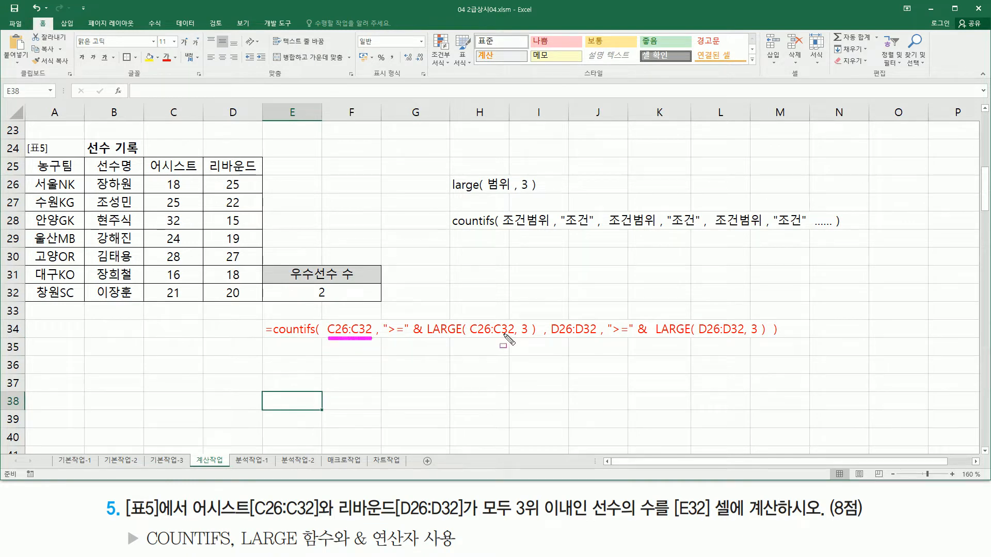
{"action": "mouse_move", "coordinate": [149, 174]}
{"action": "left_mouse_down"}
{"action": "mouse_move", "coordinate": [199, 283]}
{"action": "mouse_move", "coordinate": [197, 300]}
{"action": "left_mouse_up"}
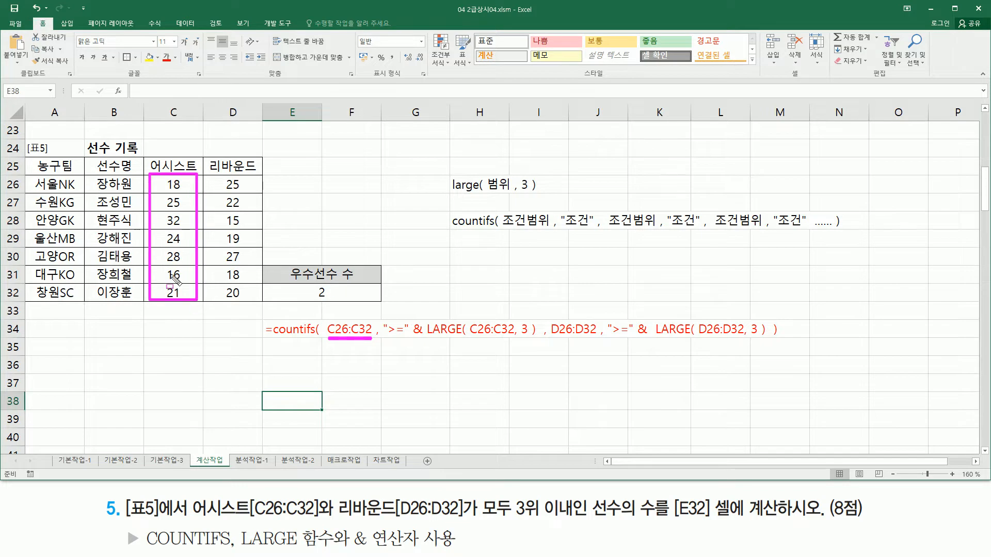
{"action": "mouse_move", "coordinate": [381, 313]}
{"action": "left_mouse_down"}
{"action": "mouse_move", "coordinate": [395, 386]}
{"action": "mouse_move", "coordinate": [540, 390]}
{"action": "left_mouse_up"}
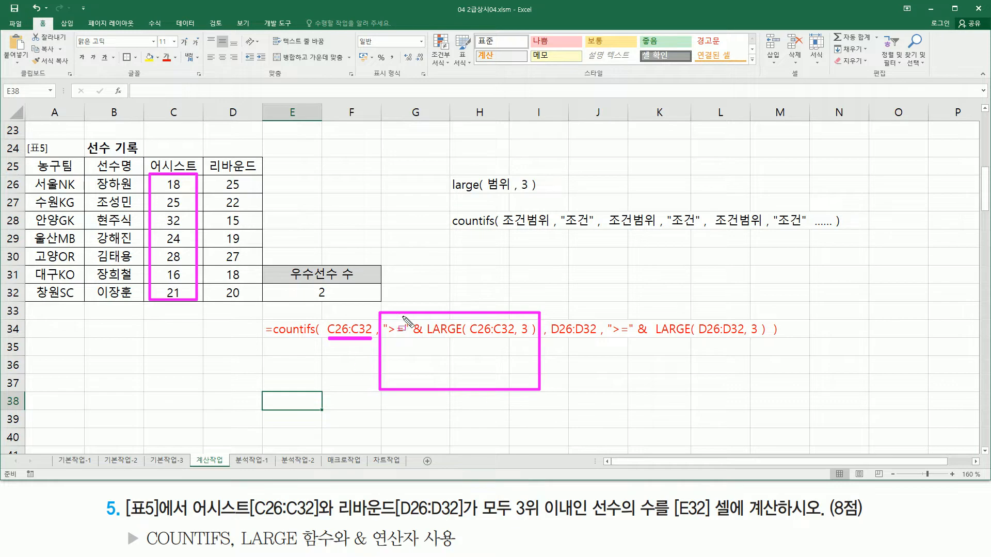
{"action": "left_click_drag", "start_coordinate": [385, 336], "coordinate": [405, 335]}
{"action": "left_click_drag", "start_coordinate": [427, 336], "coordinate": [534, 337]}
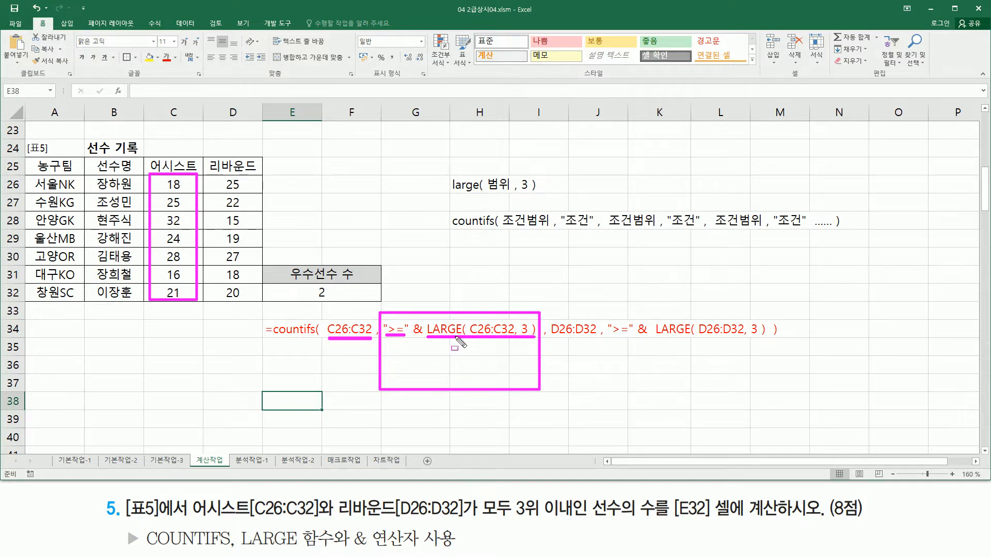
{"action": "left_click_drag", "start_coordinate": [413, 320], "coordinate": [424, 340]}
{"action": "mouse_move", "coordinate": [404, 353]}
{"action": "left_mouse_down"}
{"action": "mouse_move", "coordinate": [405, 379]}
{"action": "mouse_move", "coordinate": [426, 366]}
{"action": "left_mouse_up"}
{"action": "left_click_drag", "start_coordinate": [419, 370], "coordinate": [426, 370]}
{"action": "left_click_drag", "start_coordinate": [433, 358], "coordinate": [445, 371]}
{"action": "mouse_move", "coordinate": [447, 352]}
{"action": "left_mouse_down"}
{"action": "mouse_move", "coordinate": [453, 370]}
{"action": "mouse_move", "coordinate": [456, 355]}
{"action": "left_mouse_up"}
{"action": "left_click_drag", "start_coordinate": [413, 309], "coordinate": [427, 295]}
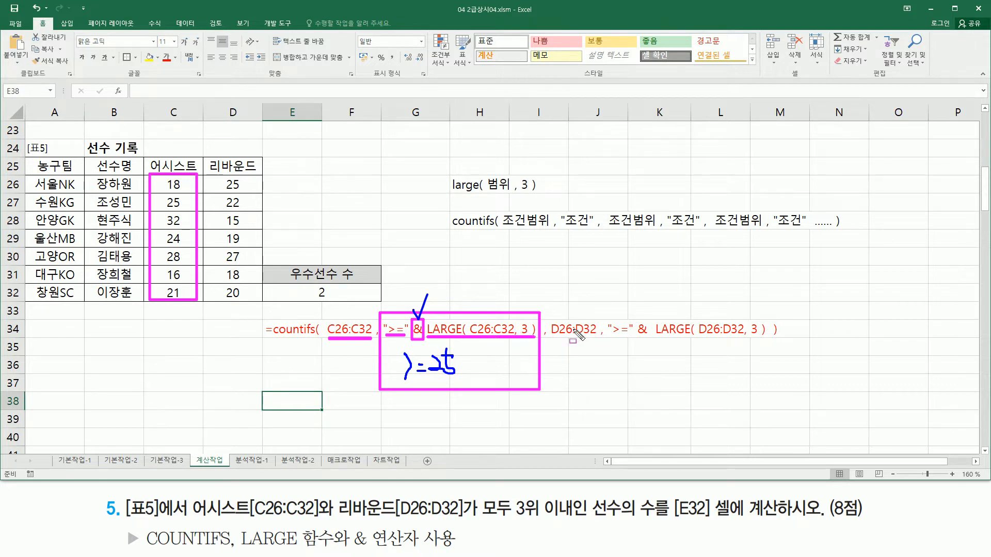
Review both range and criterion pairs in the E34 formula text together with the count in E32
{"action": "mouse_move", "coordinate": [548, 337]}
{"action": "left_mouse_down"}
{"action": "mouse_move", "coordinate": [597, 336]}
{"action": "mouse_move", "coordinate": [617, 405]}
{"action": "mouse_move", "coordinate": [774, 394]}
{"action": "mouse_move", "coordinate": [768, 387]}
{"action": "left_mouse_up"}
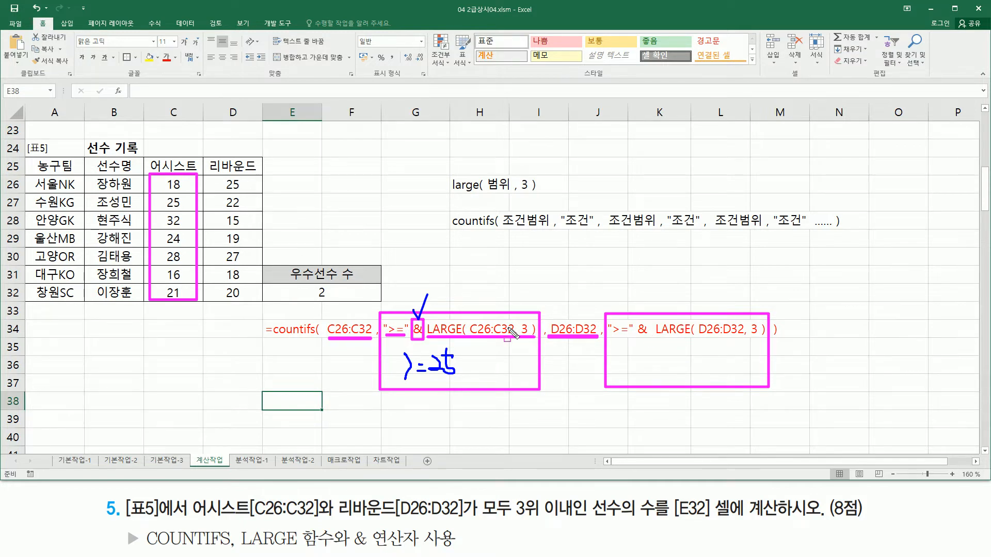
{"action": "key", "text": "e"}
{"action": "mouse_move", "coordinate": [324, 314]}
{"action": "left_mouse_down"}
{"action": "mouse_move", "coordinate": [555, 344]}
{"action": "mouse_move", "coordinate": [548, 350]}
{"action": "mouse_move", "coordinate": [541, 346]}
{"action": "mouse_move", "coordinate": [769, 349]}
{"action": "left_mouse_up"}
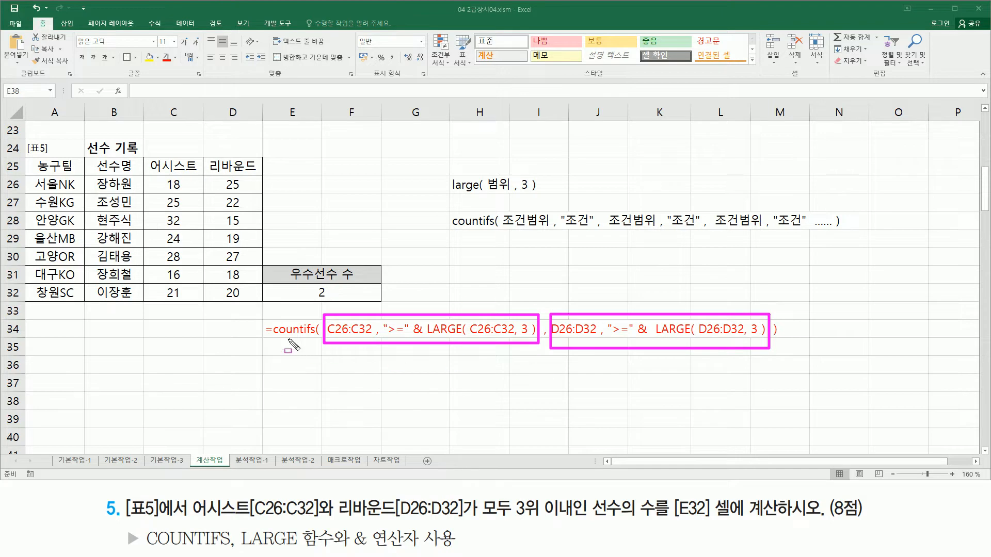
{"action": "left_click_drag", "start_coordinate": [267, 339], "coordinate": [310, 339]}
{"action": "left_click_drag", "start_coordinate": [314, 285], "coordinate": [334, 298]}
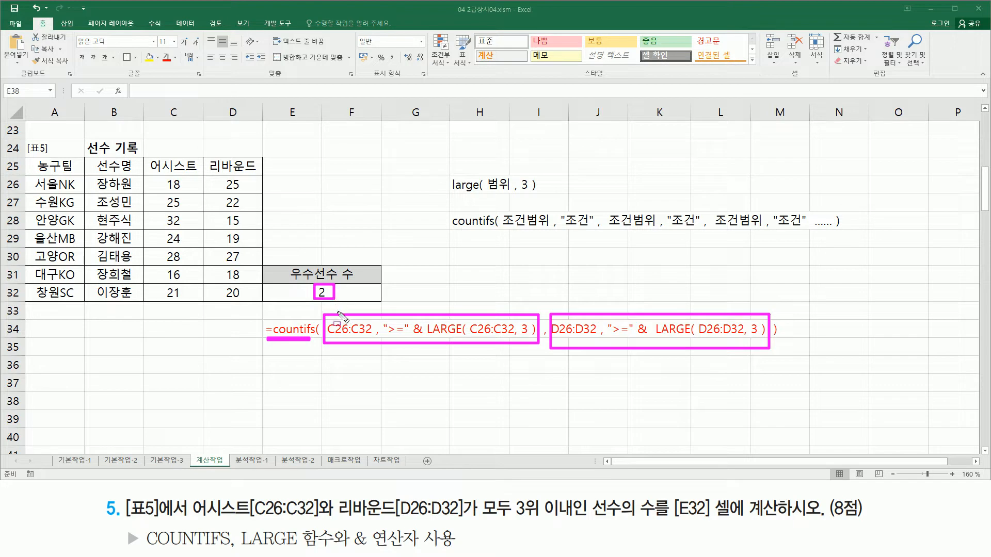
{"action": "key", "text": "Escape"}
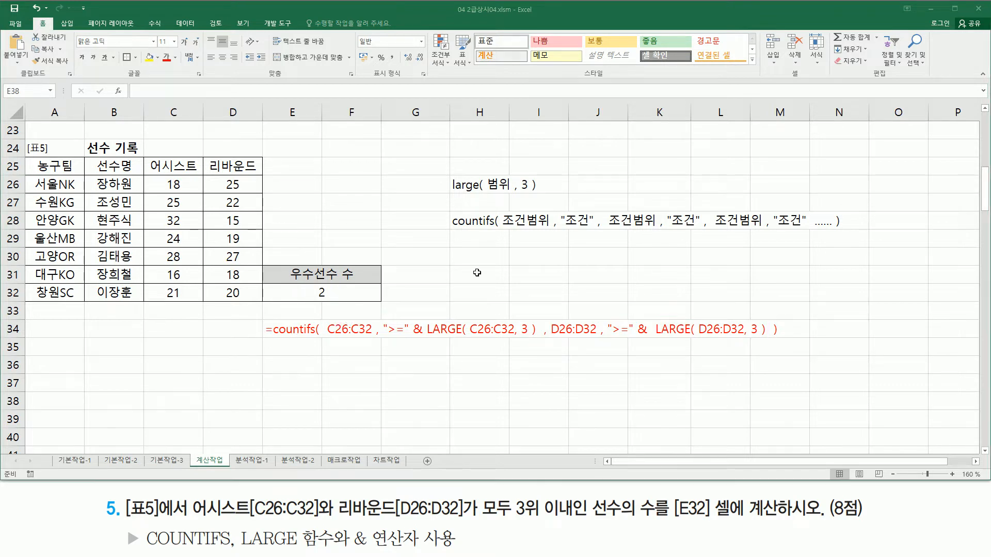
{"action": "key", "text": "ctrl+2"}
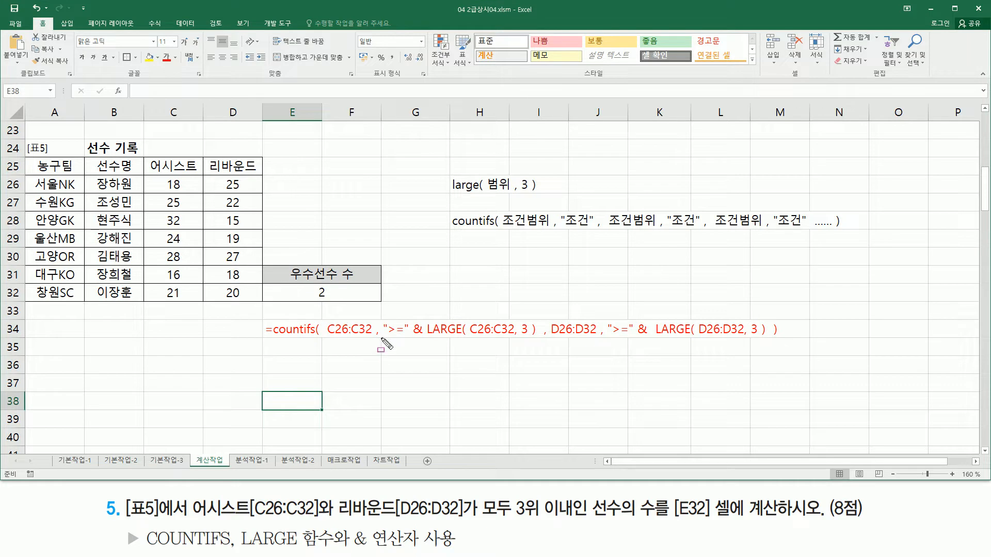
{"action": "left_click_drag", "start_coordinate": [381, 339], "coordinate": [537, 338]}
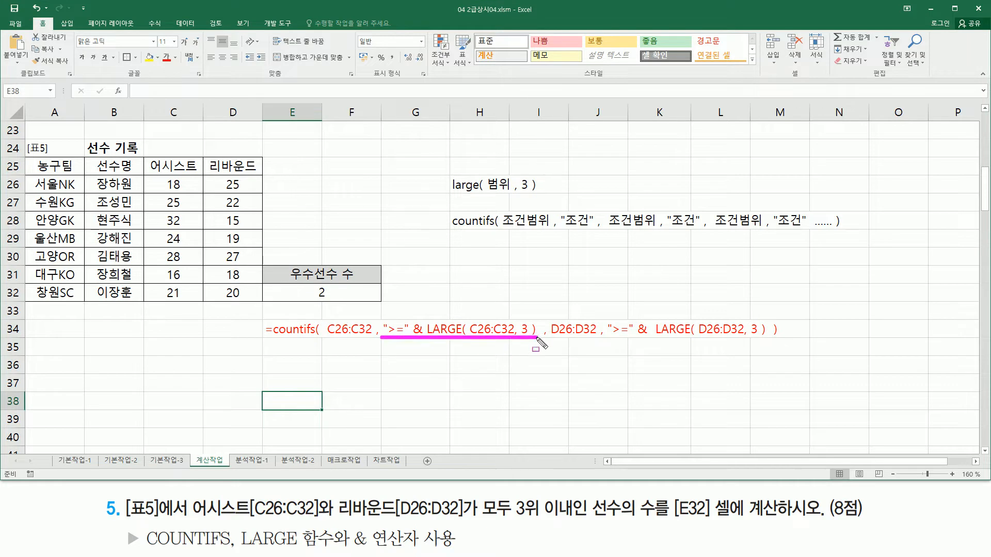
{"action": "left_click_drag", "start_coordinate": [607, 337], "coordinate": [767, 338]}
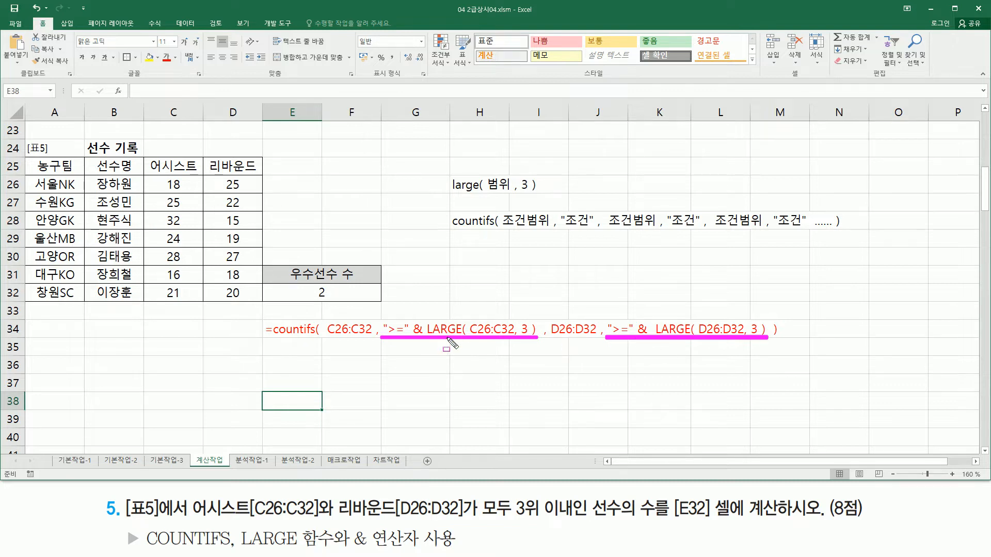
{"action": "key", "text": "Escape"}
Enter the sample condition ">=25" with its quotation marks in I30
{"action": "left_click", "coordinate": [542, 258]}
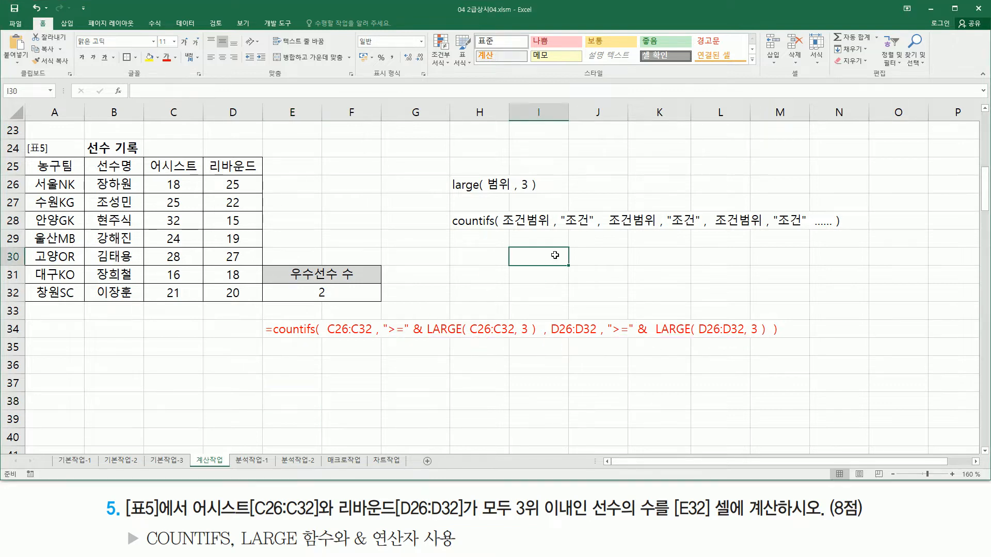
{"action": "type", "text": "\">=25"}
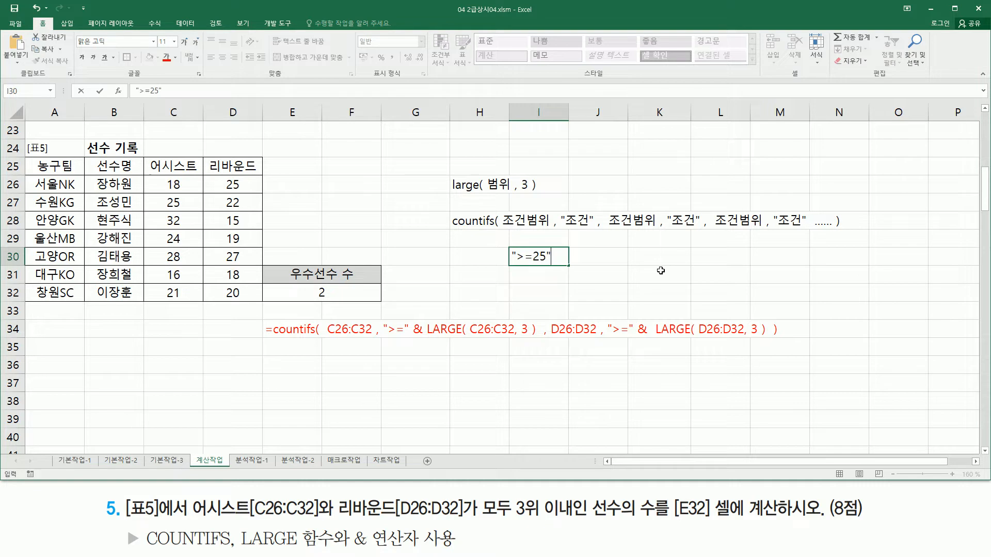
{"action": "key", "text": "Return"}
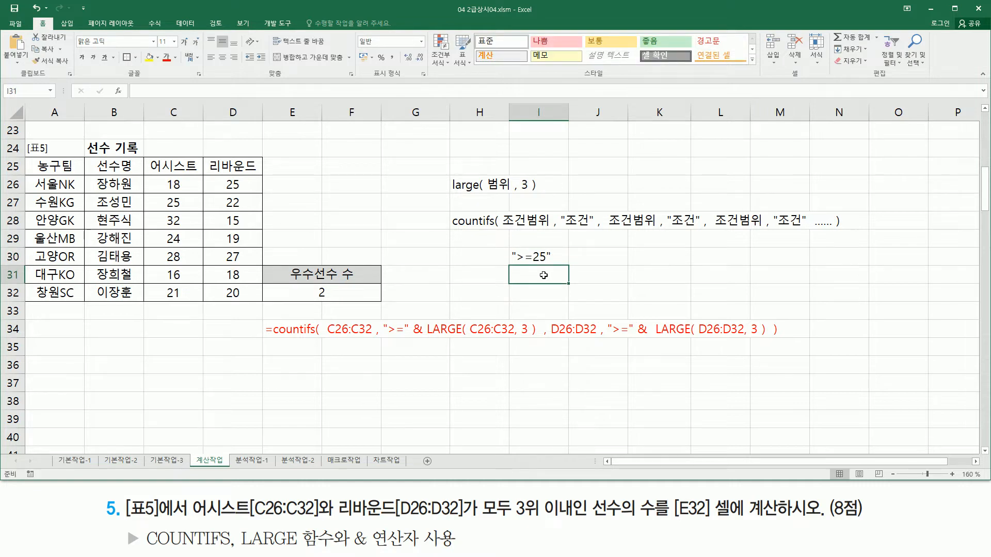
Compare the 25 in the I30 sample condition with LARGE( C26:C32, 3 ) in the E34 formula text
{"action": "left_click_drag", "start_coordinate": [531, 263], "coordinate": [546, 263]}
{"action": "left_click_drag", "start_coordinate": [428, 339], "coordinate": [537, 339]}
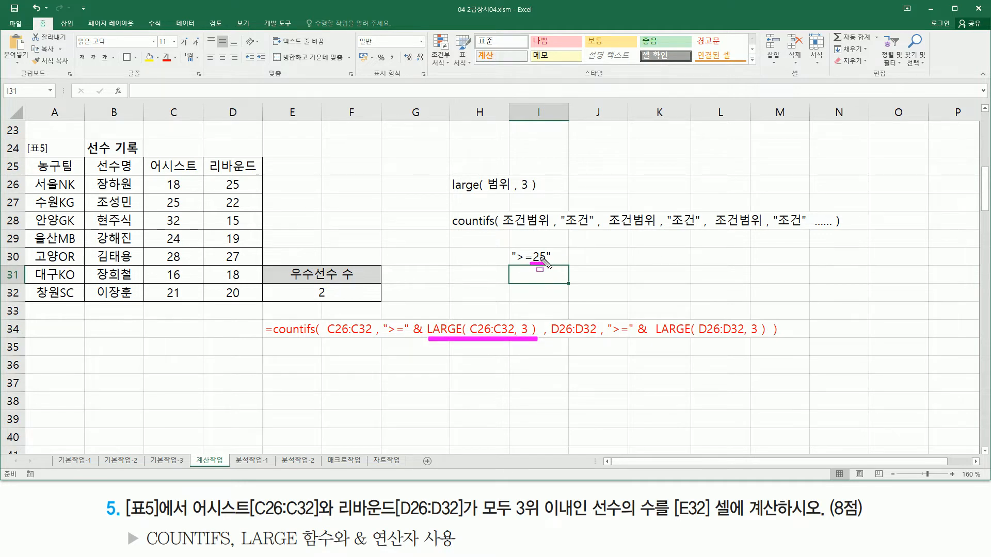
{"action": "key", "text": "Escape"}
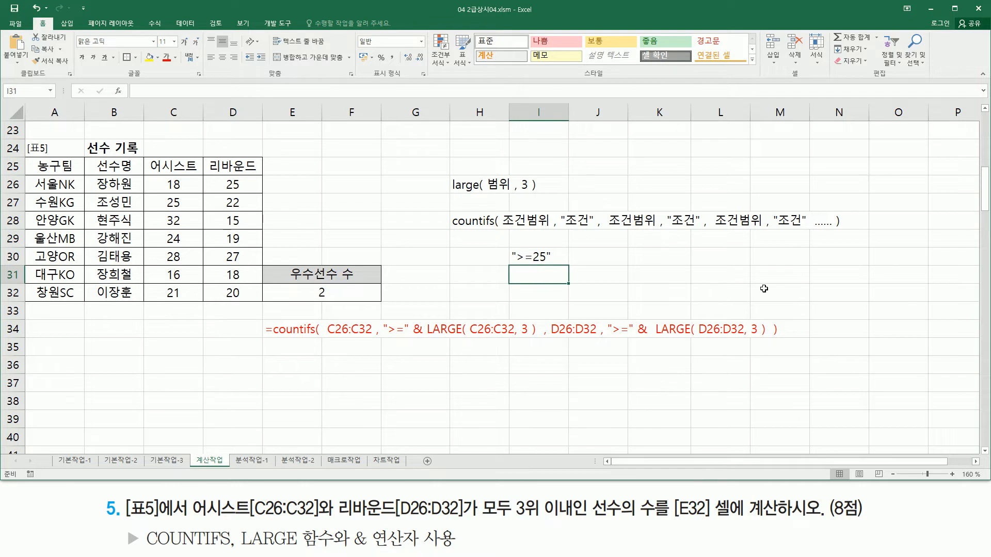
Enter the condition pattern ">=" & large( ) as a text note in I32
{"action": "key", "text": "Down"}
{"action": "type", "text": "\""}
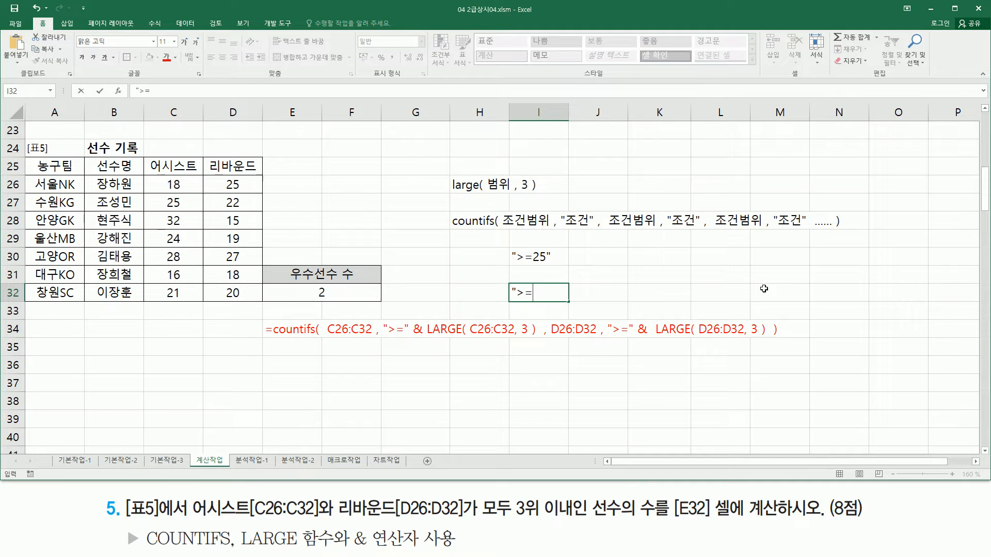
{"action": "type", "text": ">=\" & large("}
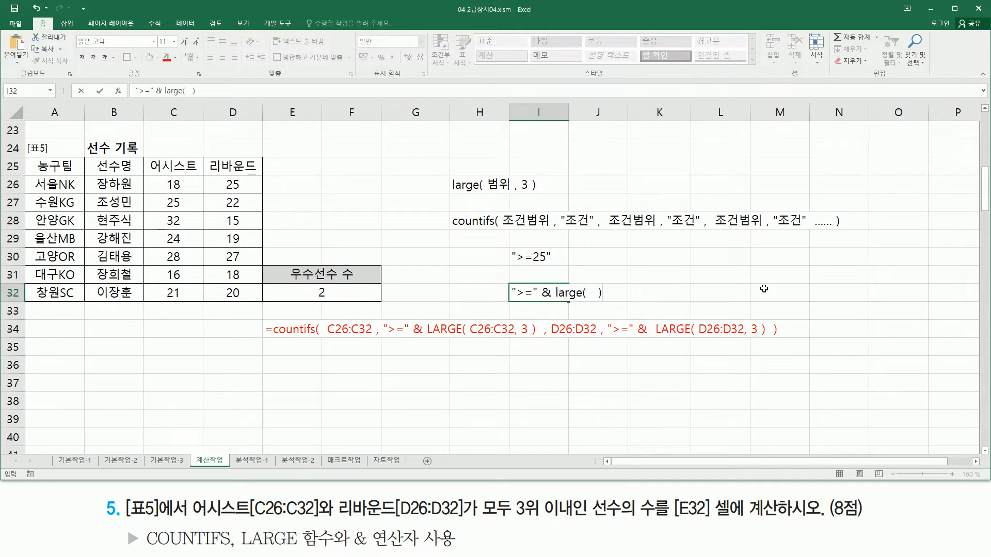
{"action": "key", "text": "Return"}
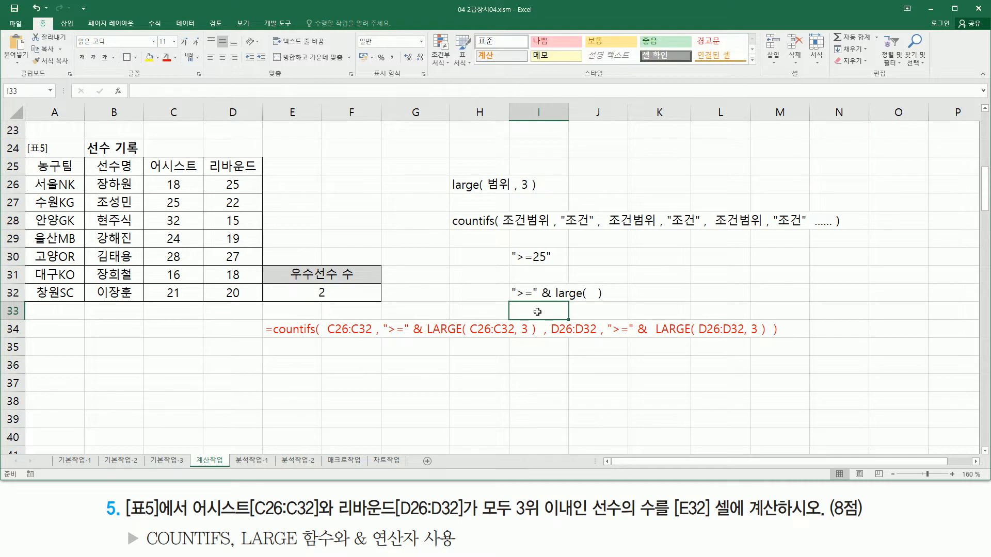
Examine how the I32 note joins the quoted ">=" operator and the large function with &
{"action": "left_click_drag", "start_coordinate": [515, 302], "coordinate": [607, 298]}
{"action": "left_click_drag", "start_coordinate": [542, 282], "coordinate": [553, 305]}
{"action": "mouse_move", "coordinate": [506, 277]}
{"action": "left_mouse_down"}
{"action": "mouse_move", "coordinate": [614, 308]}
{"action": "mouse_move", "coordinate": [605, 307]}
{"action": "left_mouse_up"}
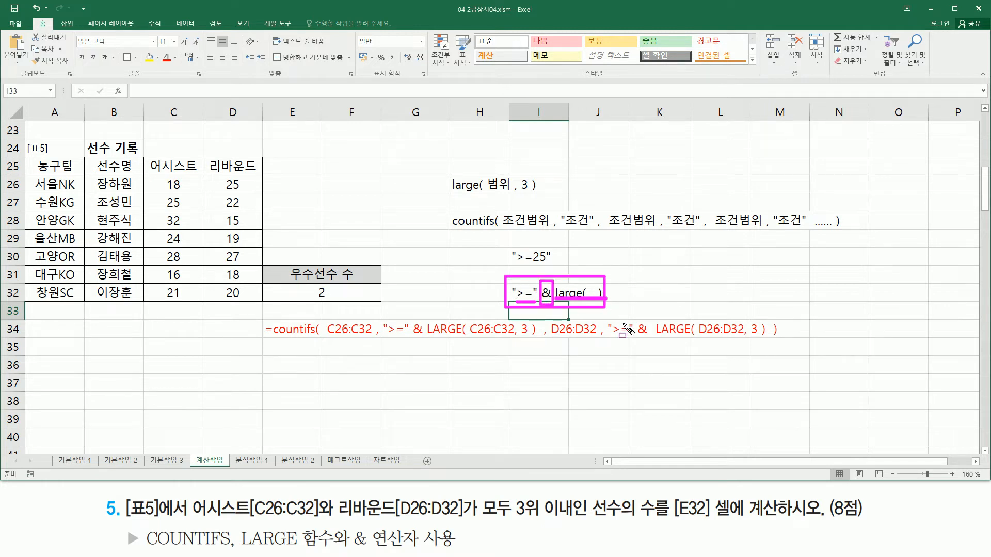
{"action": "key", "text": "Escape"}
{"action": "left_click_drag", "start_coordinate": [505, 279], "coordinate": [612, 308]}
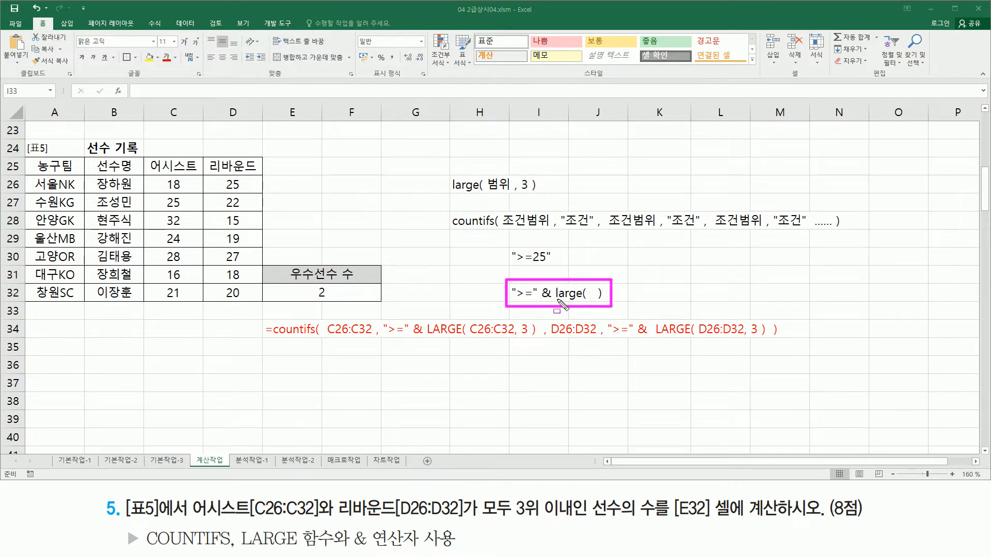
{"action": "left_click_drag", "start_coordinate": [553, 300], "coordinate": [603, 300]}
{"action": "key", "text": "Escape"}
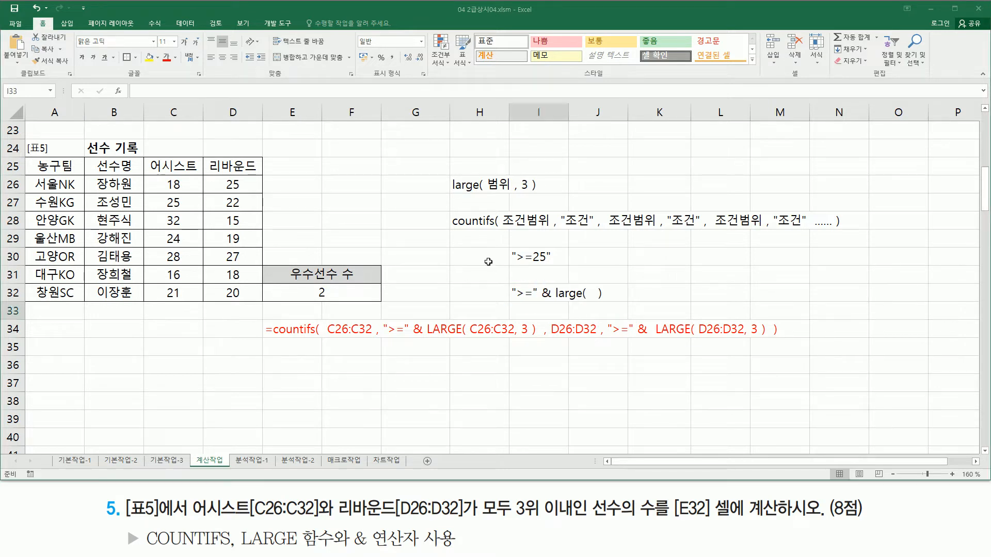
Move the large( 범위 , 3 ) note from H26 to F28 and copy the countifs syntax note from H28 to H25
{"action": "left_click", "coordinate": [480, 186]}
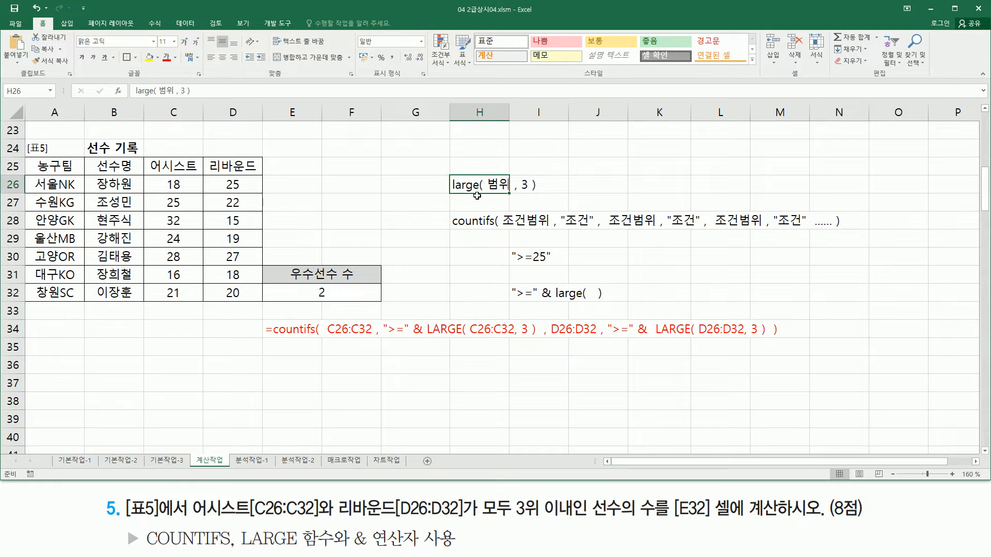
{"action": "left_click_drag", "start_coordinate": [478, 194], "coordinate": [347, 221]}
{"action": "left_click", "coordinate": [489, 226]}
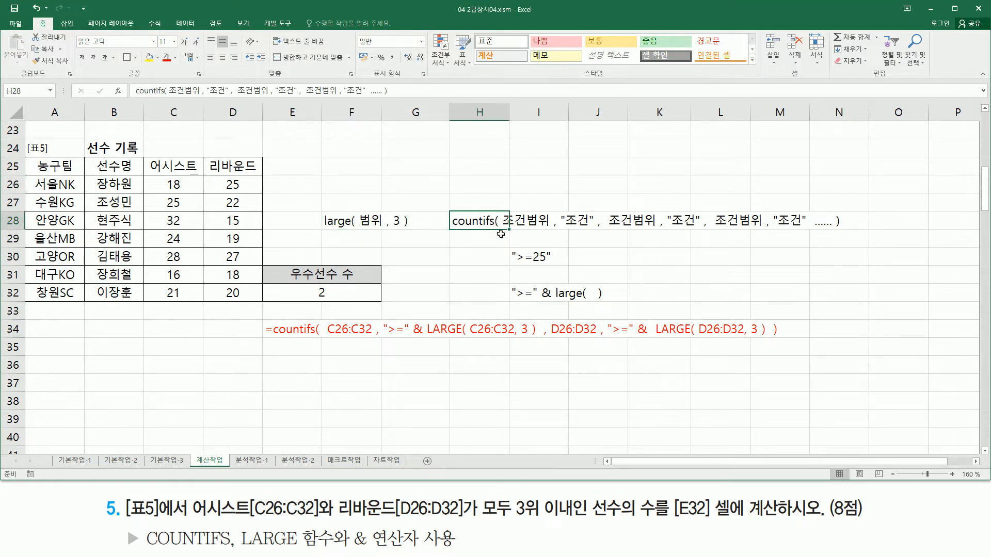
{"action": "key", "text": "ctrl+c"}
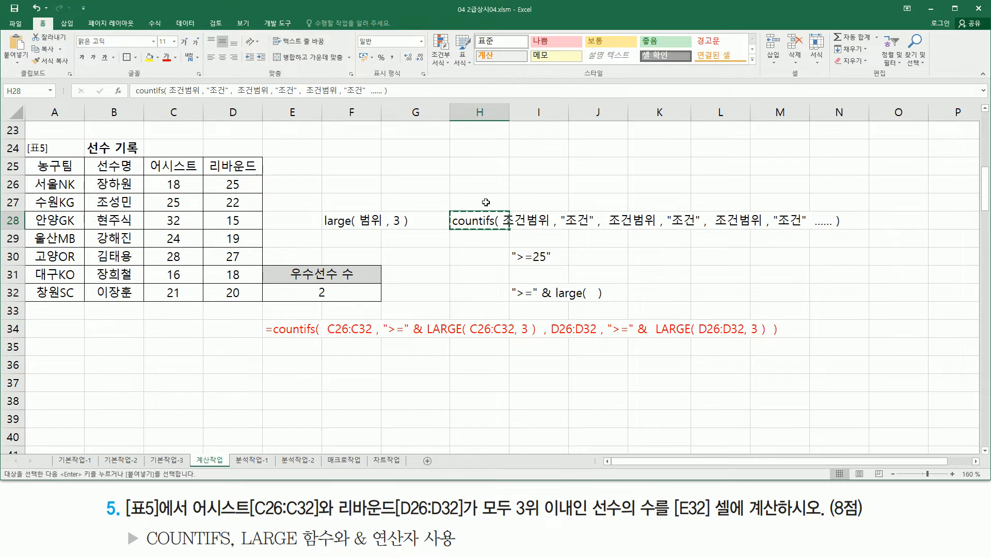
{"action": "left_click", "coordinate": [481, 164]}
{"action": "key", "text": "ctrl+v"}
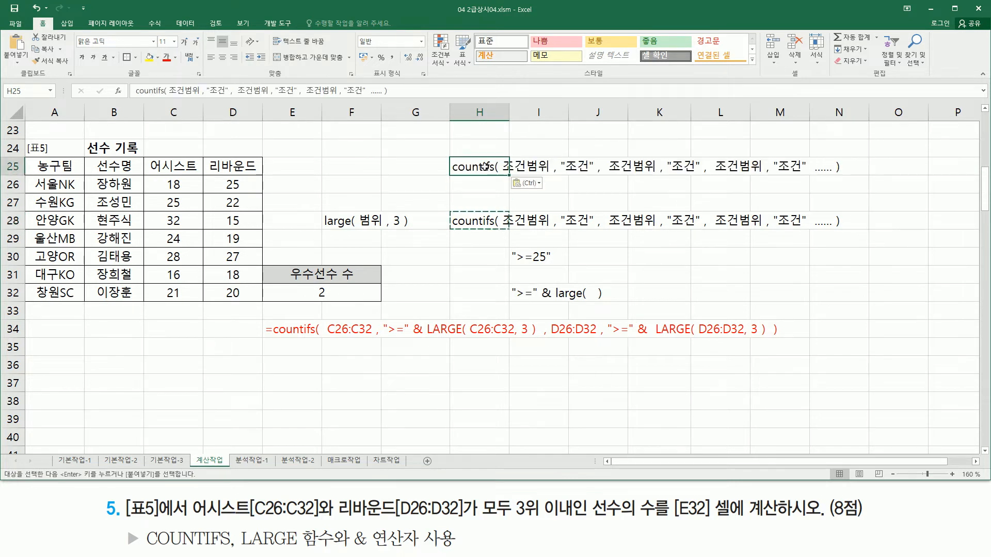
{"action": "key", "text": "Escape"}
Change the function name in the copied H25 syntax note to sumifs
{"action": "double_click", "coordinate": [480, 166]}
{"action": "left_click_drag", "start_coordinate": [481, 166], "coordinate": [339, 158]}
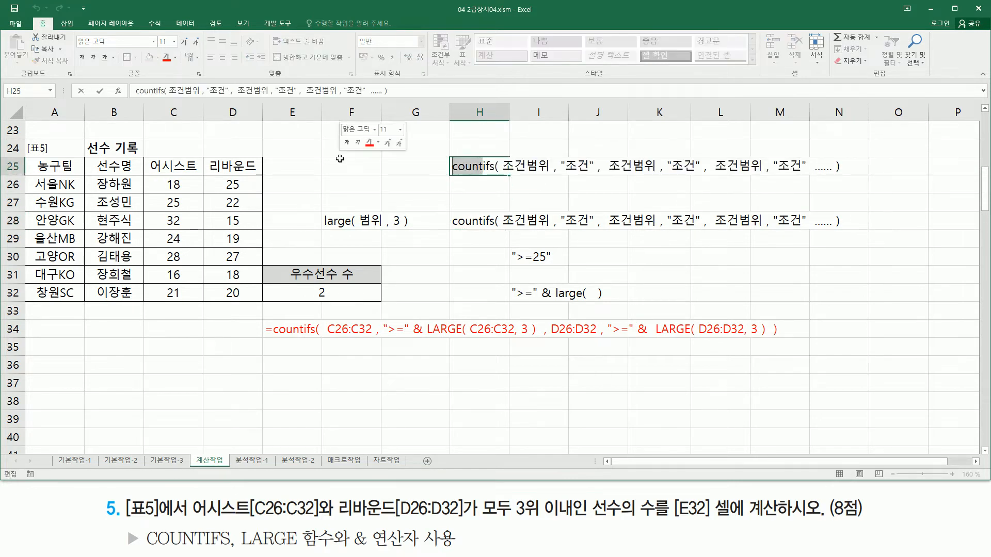
{"action": "key", "text": "Delete"}
{"action": "type", "text": "su"}
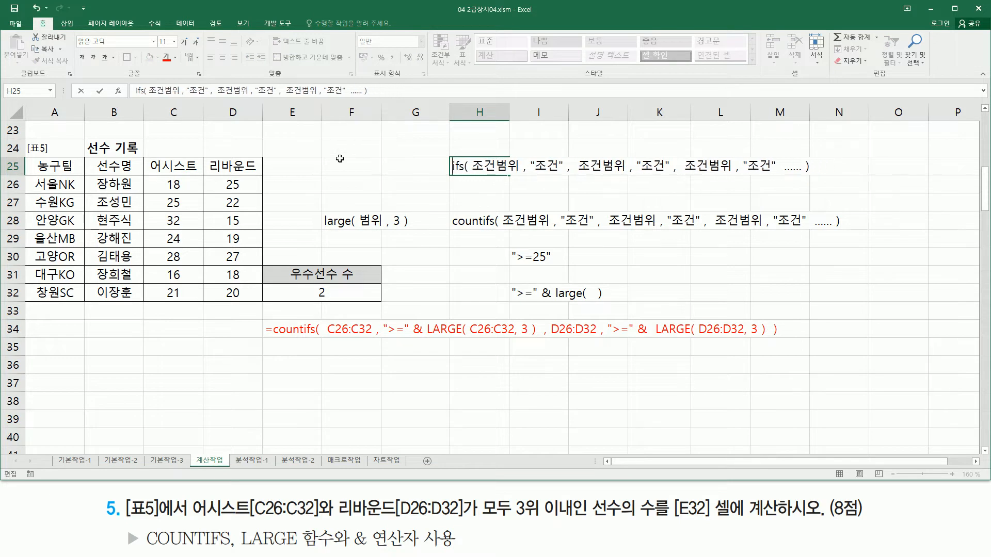
{"action": "type", "text": "m"}
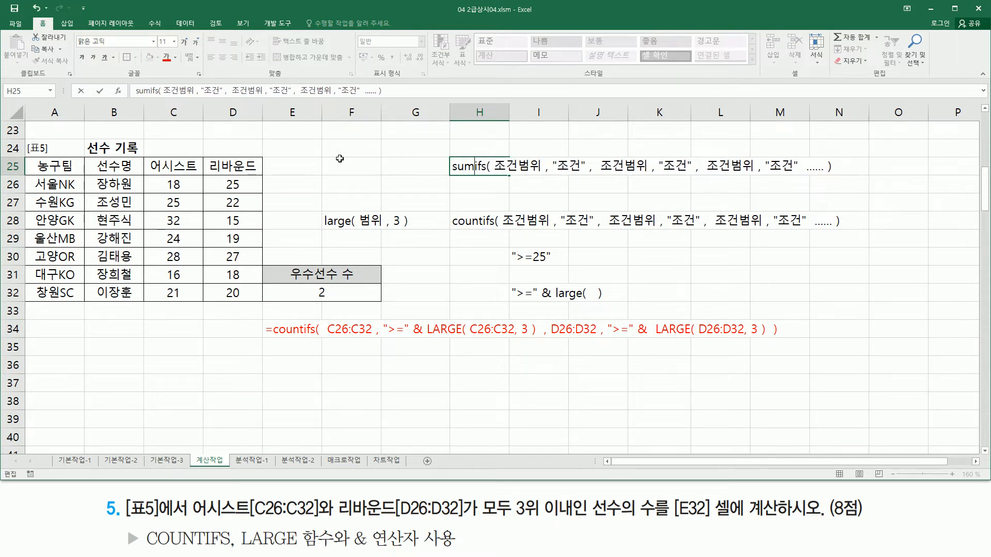
Insert 계산범위 as the first argument of the sumifs note in H25, before the 조건범위 and "조건" pairs
{"action": "left_click_drag", "start_coordinate": [474, 166], "coordinate": [441, 166]}
{"action": "left_click_drag", "start_coordinate": [562, 174], "coordinate": [805, 175]}
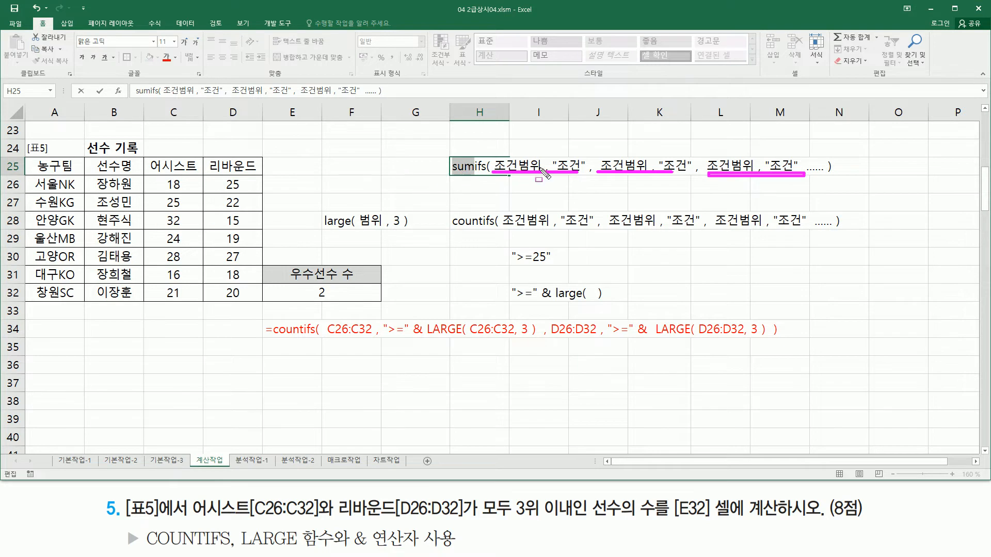
{"action": "key", "text": "Escape"}
{"action": "left_click", "coordinate": [506, 167]}
{"action": "type", "text": "r"}
{"action": "key", "text": "BackSpace"}
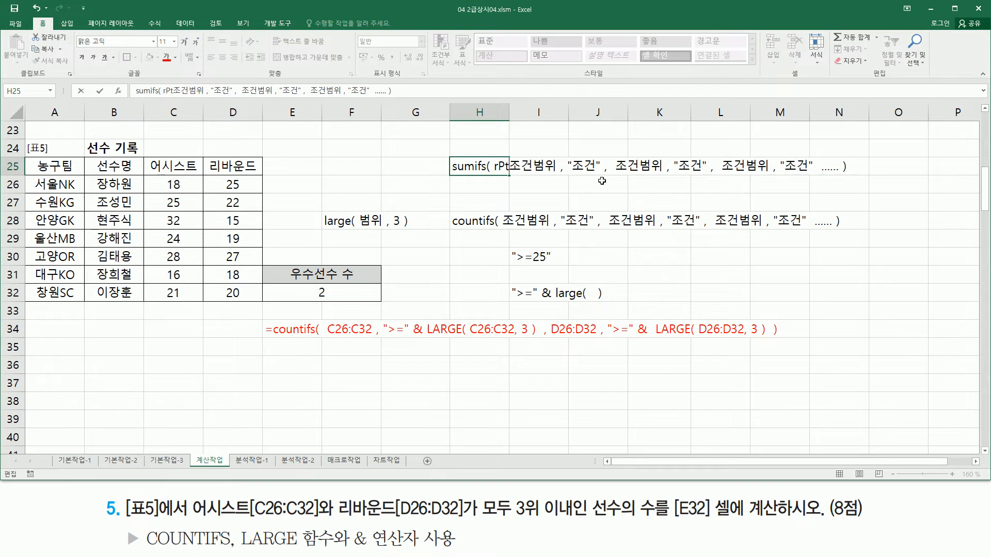
{"action": "type", "text": "ㄱ계산범위 ,"}
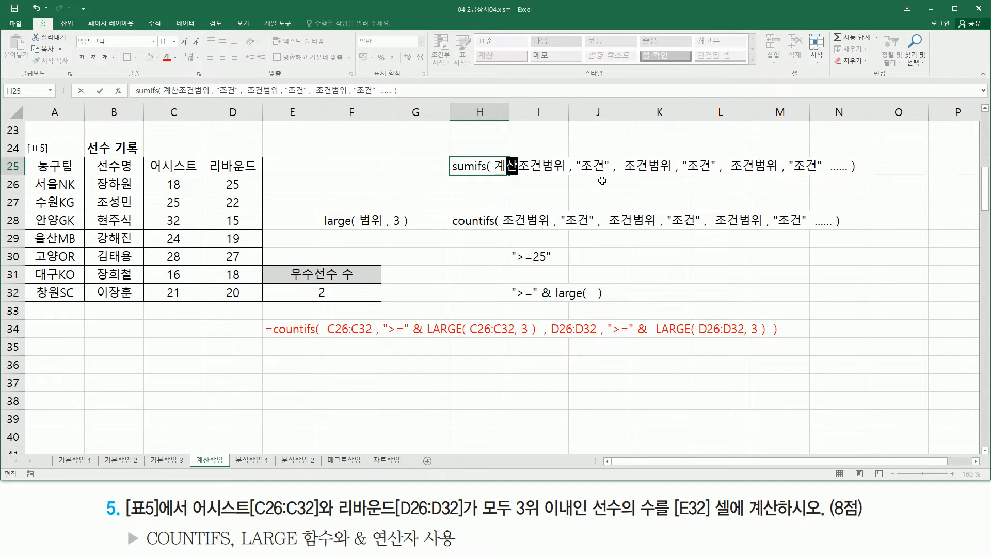
{"action": "key", "text": "Return"}
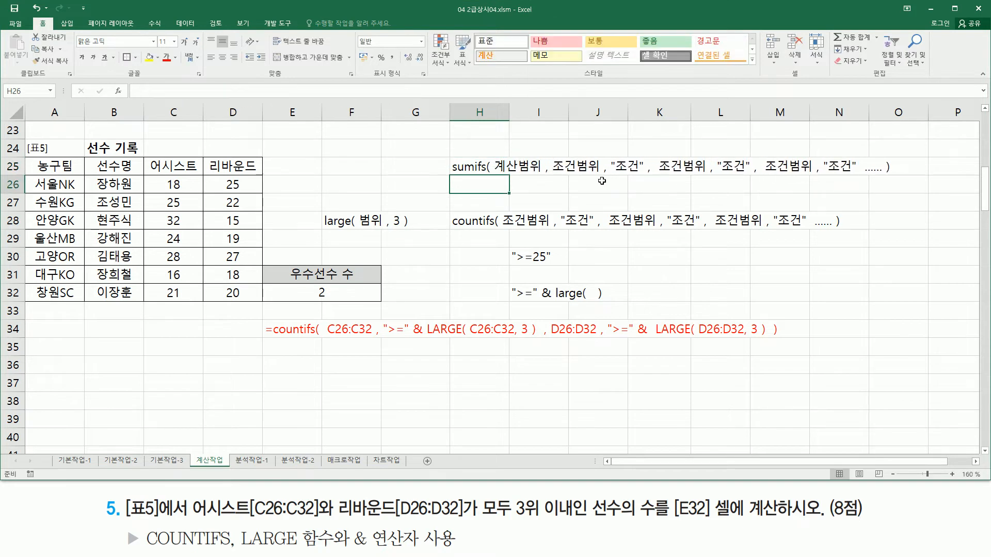
Examine the sumifs syntax in H25, its leading 계산범위 argument and the following 조건범위 and "조건" pairs
{"action": "left_click", "coordinate": [439, 164]}
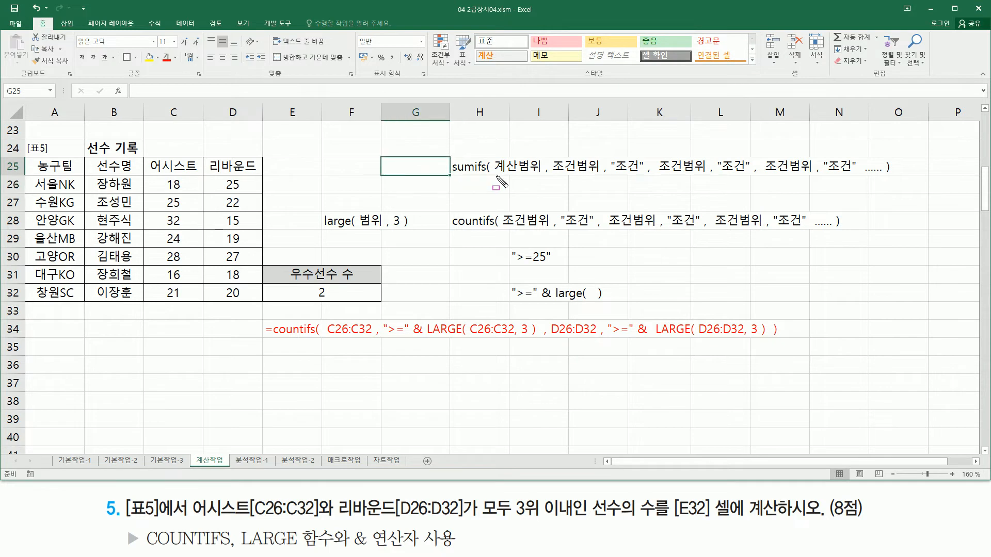
{"action": "mouse_move", "coordinate": [497, 176]}
{"action": "left_mouse_down"}
{"action": "mouse_move", "coordinate": [542, 175]}
{"action": "mouse_move", "coordinate": [541, 155]}
{"action": "left_mouse_up"}
{"action": "left_click_drag", "start_coordinate": [449, 172], "coordinate": [473, 172]}
{"action": "left_click_drag", "start_coordinate": [557, 176], "coordinate": [859, 175]}
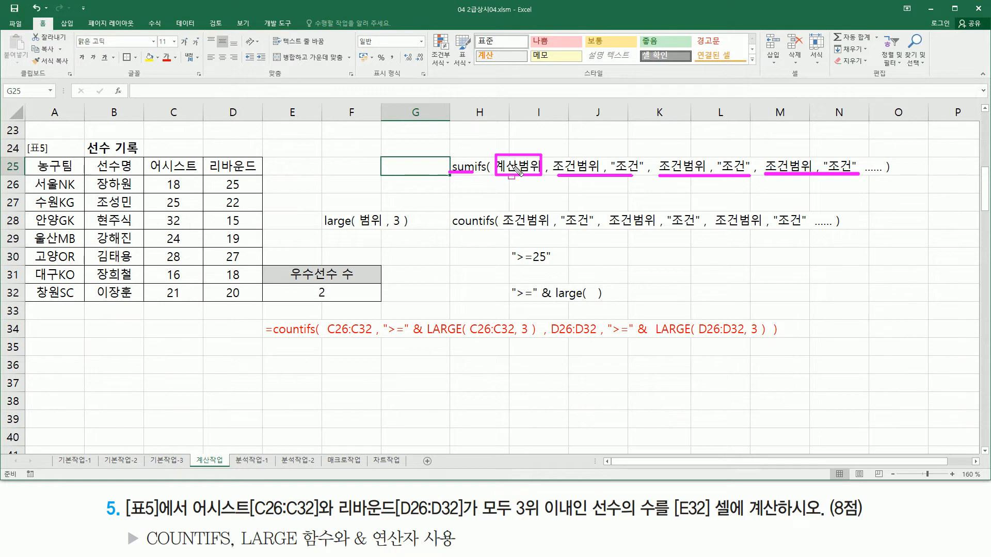
{"action": "left_click_drag", "start_coordinate": [505, 158], "coordinate": [540, 175]}
{"action": "key", "text": "Escape"}
Compare the arguments of the countifs note in H28 with those of the sumifs note in H25
{"action": "left_click", "coordinate": [471, 167]}
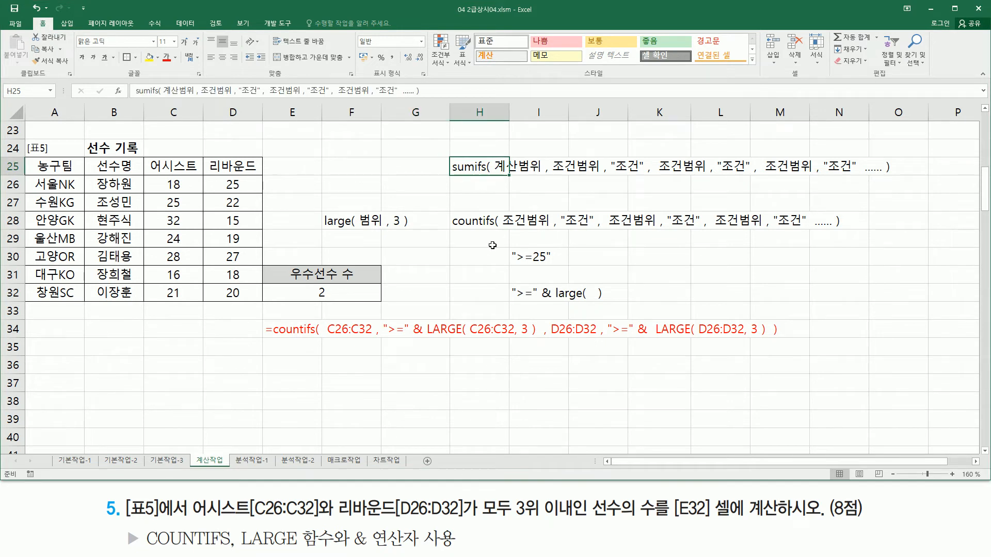
{"action": "left_click", "coordinate": [474, 255]}
{"action": "key", "text": "ctrl+2"}
{"action": "left_click_drag", "start_coordinate": [505, 227], "coordinate": [802, 230]}
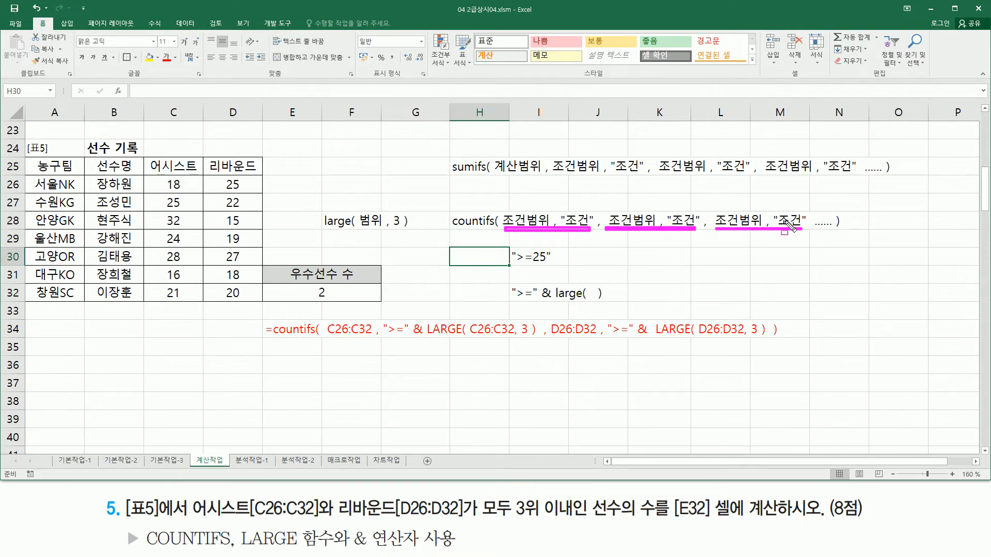
{"action": "left_click_drag", "start_coordinate": [554, 172], "coordinate": [868, 174]}
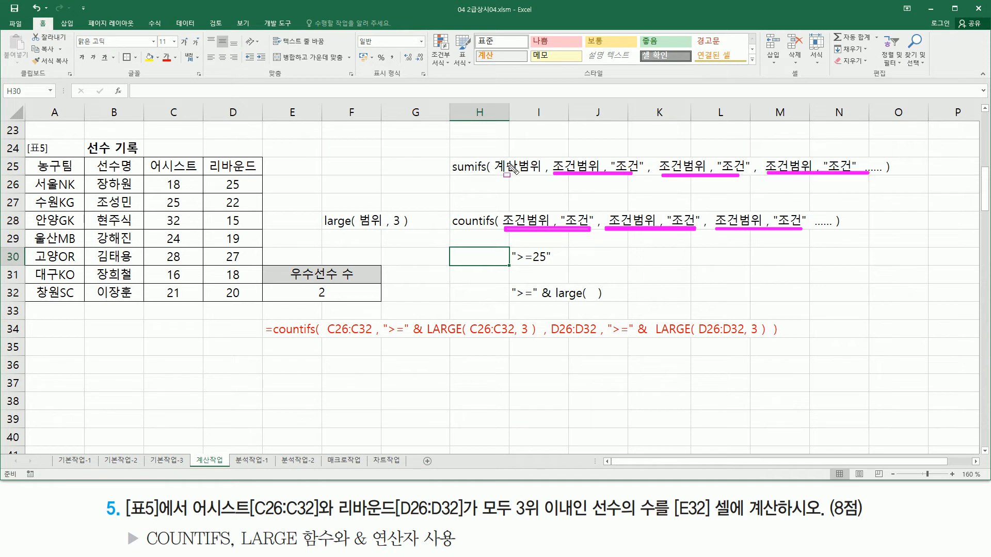
{"action": "left_click_drag", "start_coordinate": [447, 174], "coordinate": [542, 177]}
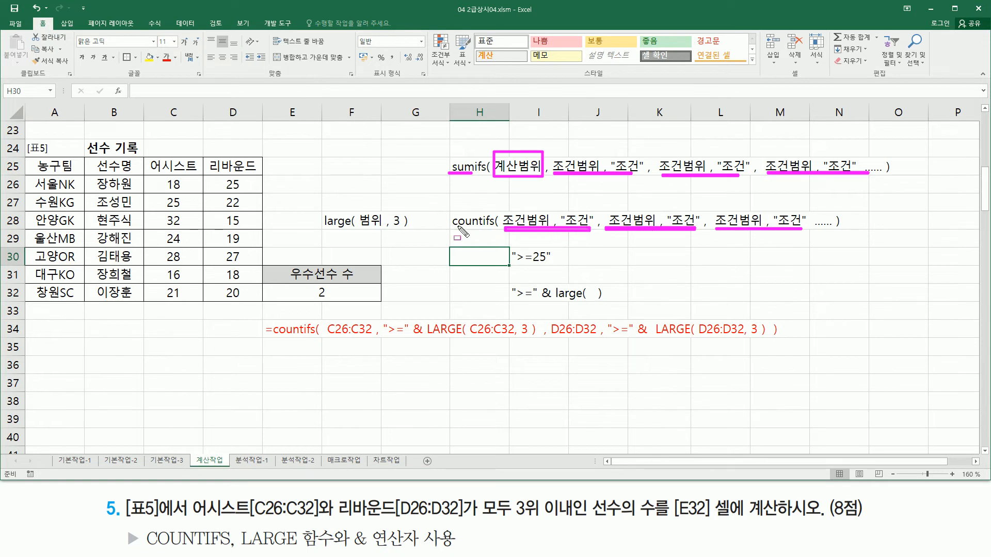
{"action": "left_click_drag", "start_coordinate": [451, 225], "coordinate": [482, 225]}
{"action": "key", "text": "Escape"}
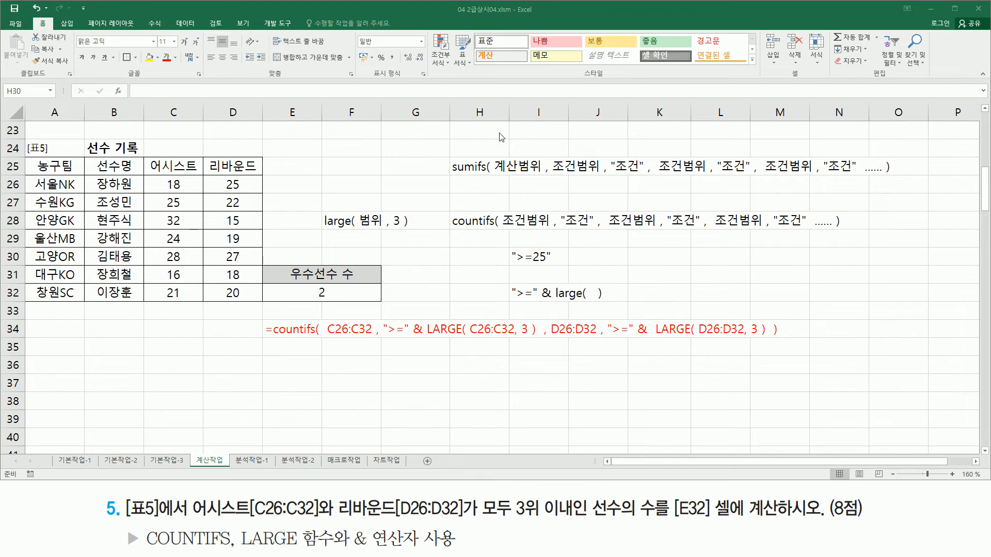
Copy the sumifs syntax note from H25 to H26 and change the copy's function name to averageifs
{"action": "left_click", "coordinate": [474, 167]}
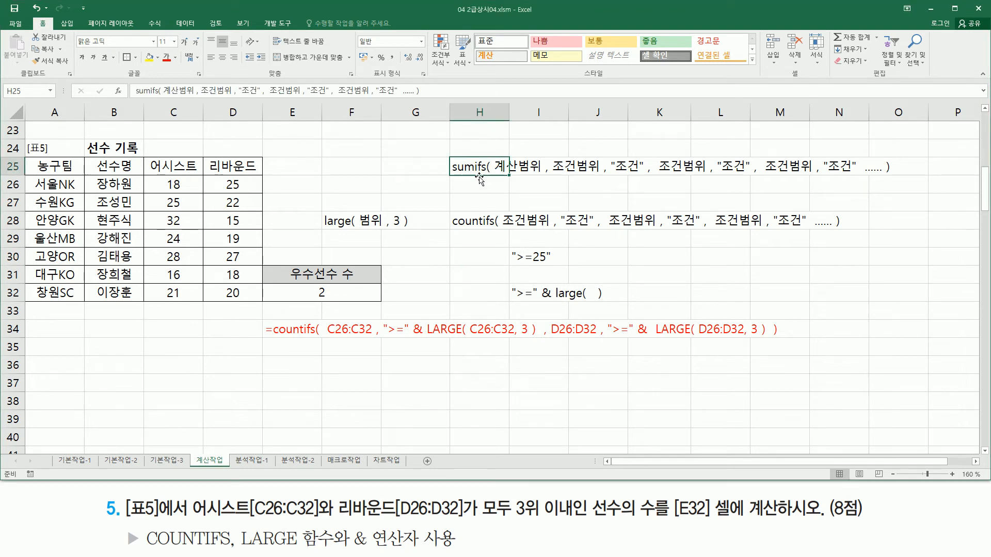
{"action": "key", "text": "ctrl+c"}
{"action": "left_click", "coordinate": [488, 183]}
{"action": "key", "text": "ctrl+v"}
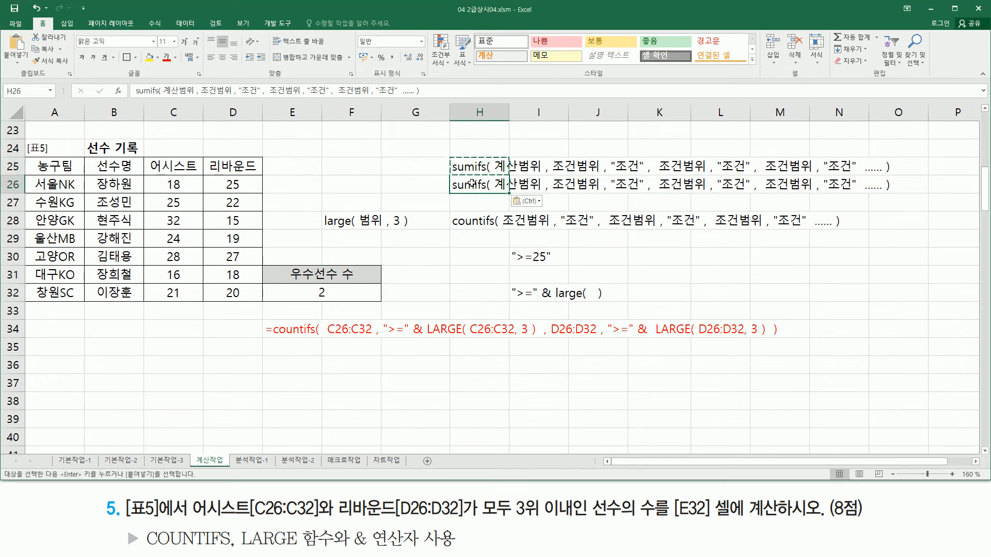
{"action": "double_click", "coordinate": [471, 182]}
{"action": "left_click_drag", "start_coordinate": [471, 183], "coordinate": [420, 180]}
{"action": "type", "text": "ㅁ"}
{"action": "key", "text": "BackSpace"}
{"action": "type", "text": "average"}
{"action": "key", "text": "Return"}
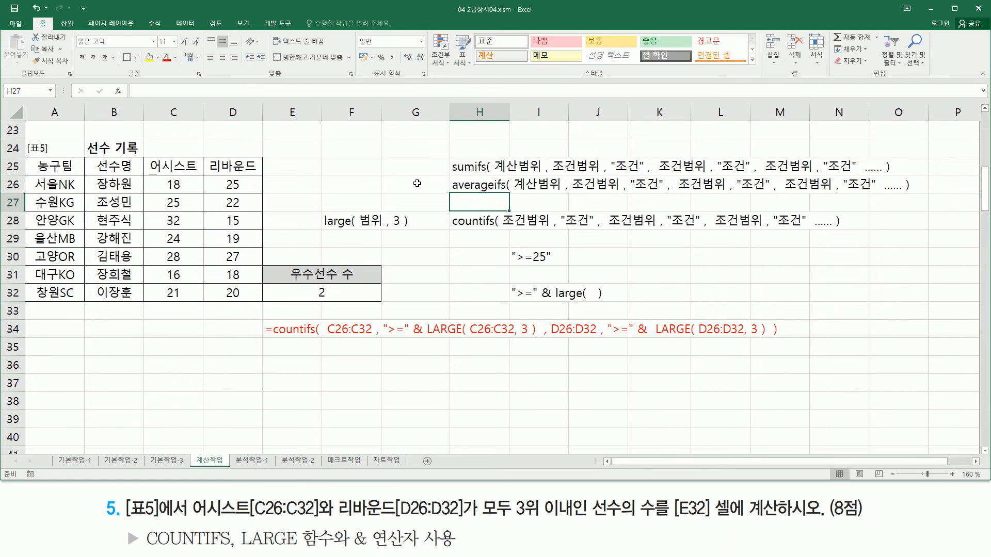
Review the sumifs and averageifs syntax notes in H25 and H26 side by side
{"action": "mouse_move", "coordinate": [444, 156]}
{"action": "left_mouse_down"}
{"action": "mouse_move", "coordinate": [954, 220]}
{"action": "mouse_move", "coordinate": [935, 201]}
{"action": "left_mouse_up"}
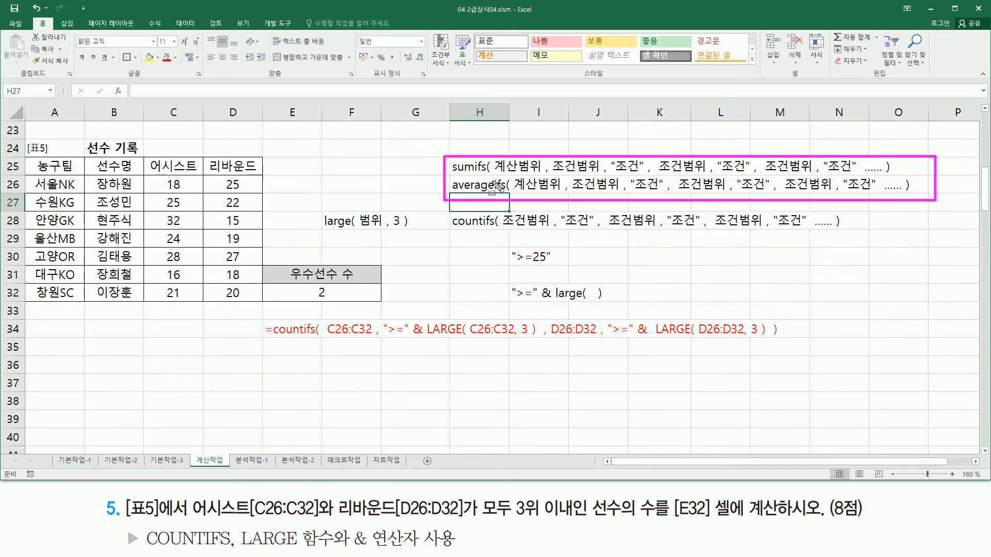
{"action": "mouse_move", "coordinate": [452, 174]}
{"action": "left_mouse_down"}
{"action": "mouse_move", "coordinate": [473, 174]}
{"action": "mouse_move", "coordinate": [493, 192]}
{"action": "mouse_move", "coordinate": [888, 175]}
{"action": "left_mouse_up"}
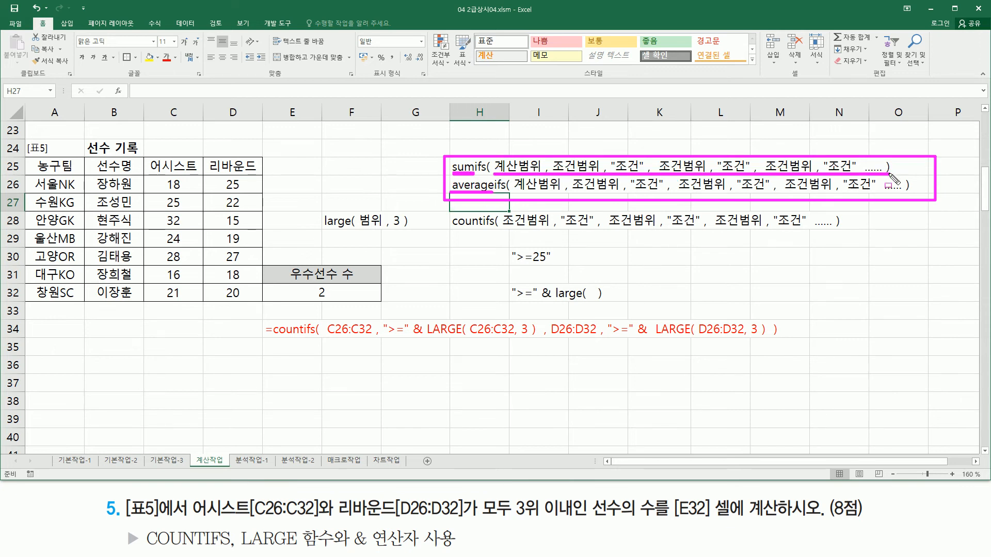
{"action": "key", "text": "Escape"}
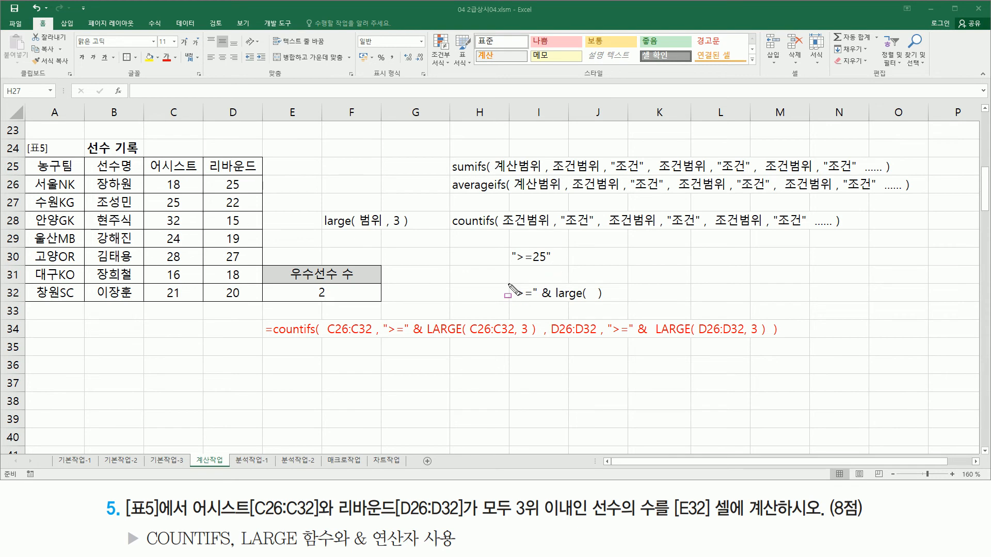
Review the ">=" & large( ) condition pattern in I32 once more, particularly its large function part
{"action": "mouse_move", "coordinate": [506, 282]}
{"action": "left_mouse_down"}
{"action": "mouse_move", "coordinate": [553, 307]}
{"action": "mouse_move", "coordinate": [607, 308]}
{"action": "left_mouse_up"}
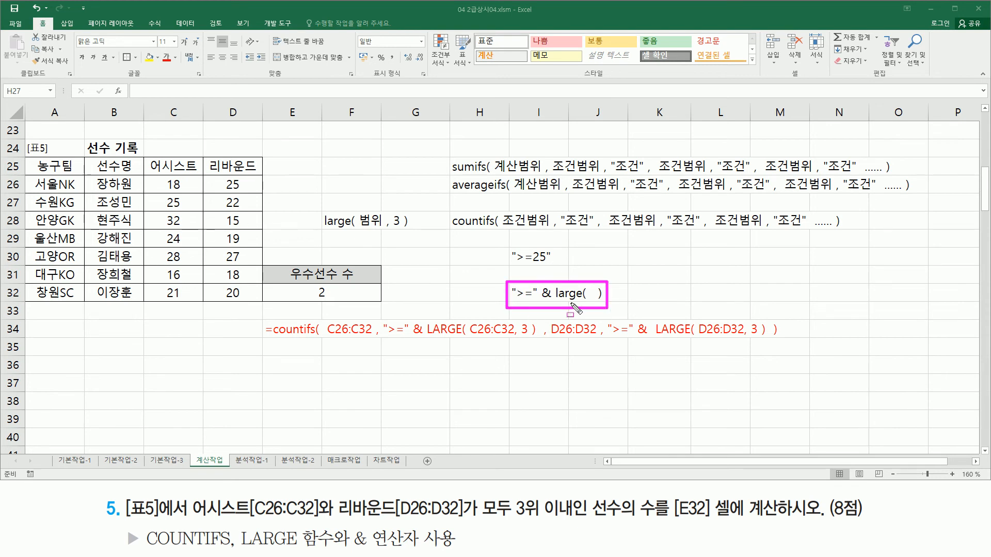
{"action": "left_click_drag", "start_coordinate": [555, 299], "coordinate": [607, 299]}
{"action": "key", "text": "Escape"}
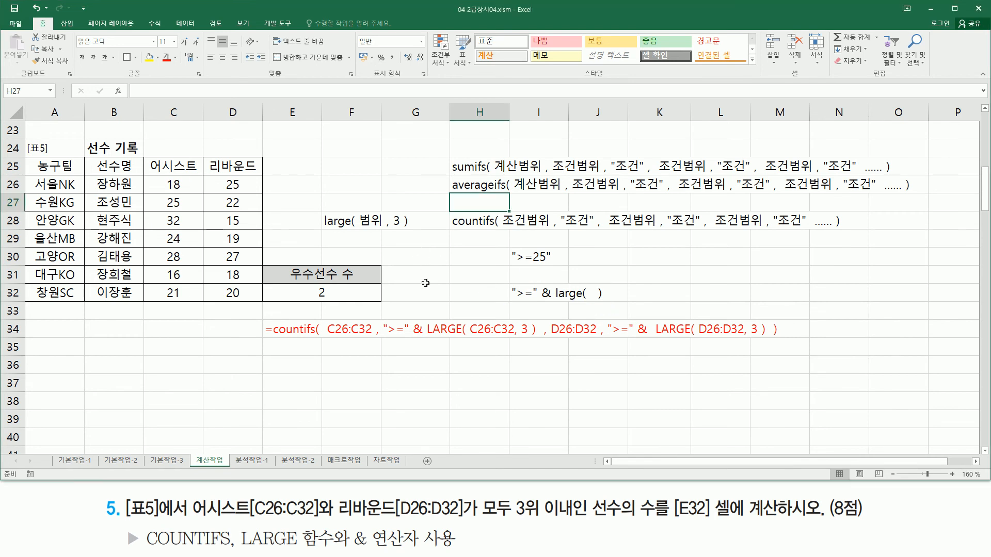
{"action": "left_click", "coordinate": [222, 384]}
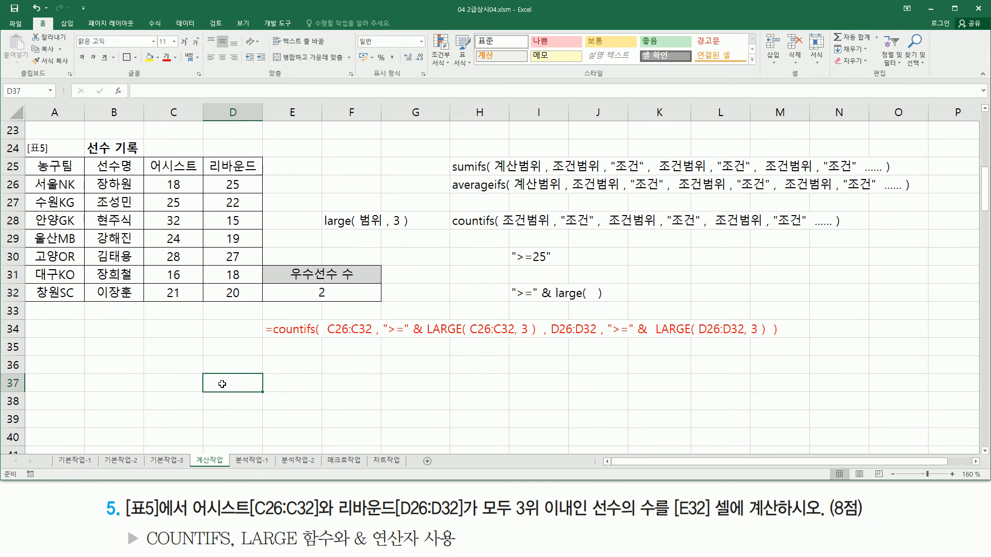